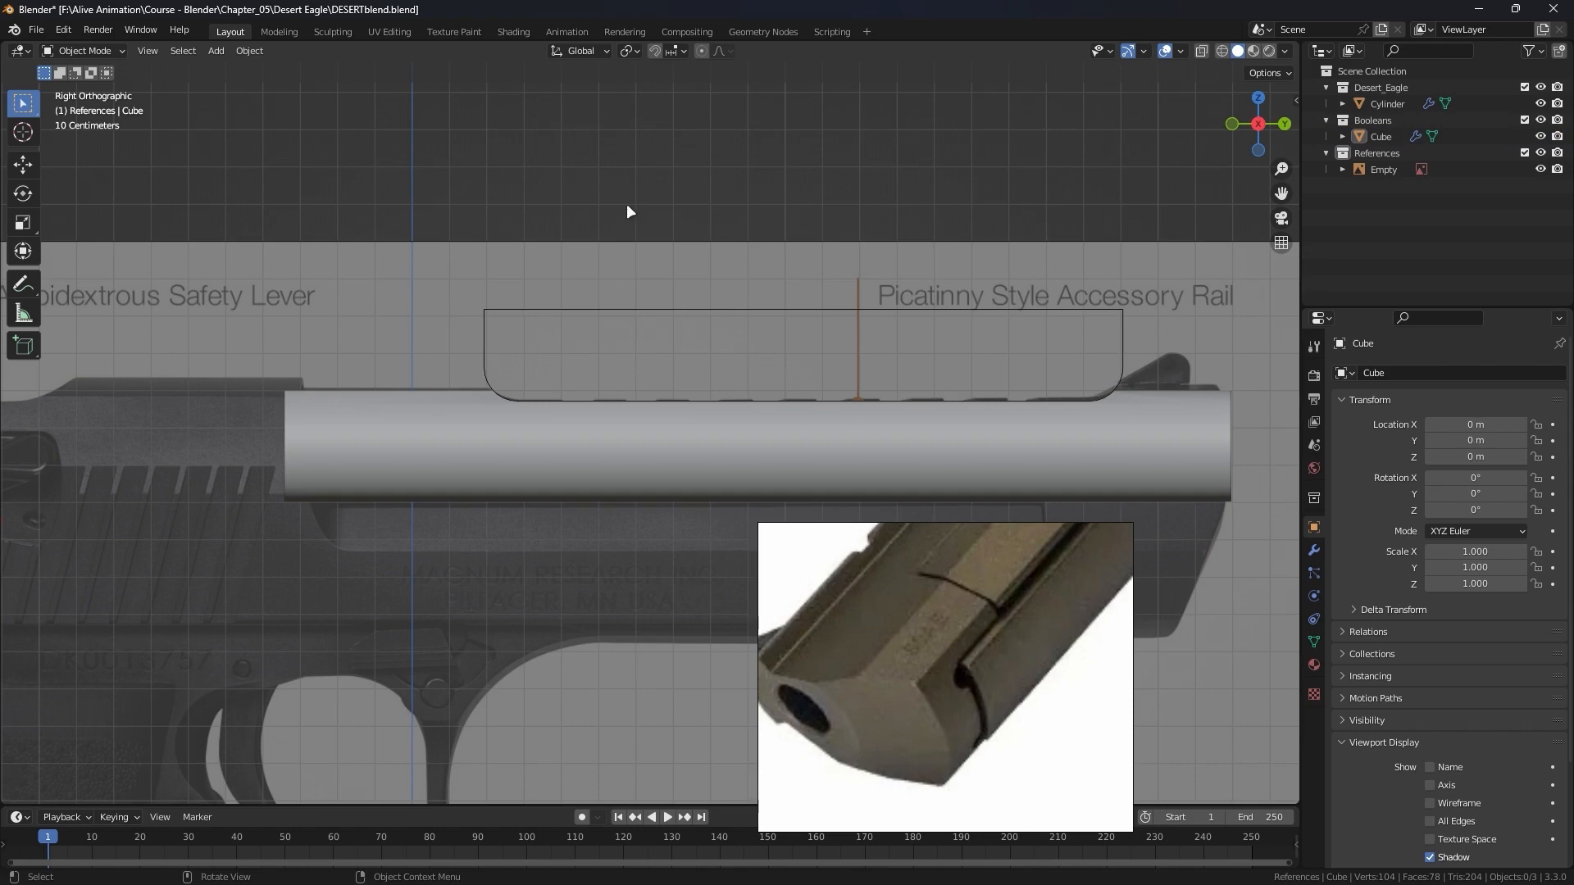
# Switch the viewport to wireframe and place the 3D cursor at the floor of the first accessory rail slot.
pyautogui.hotkey('shift', 'z')
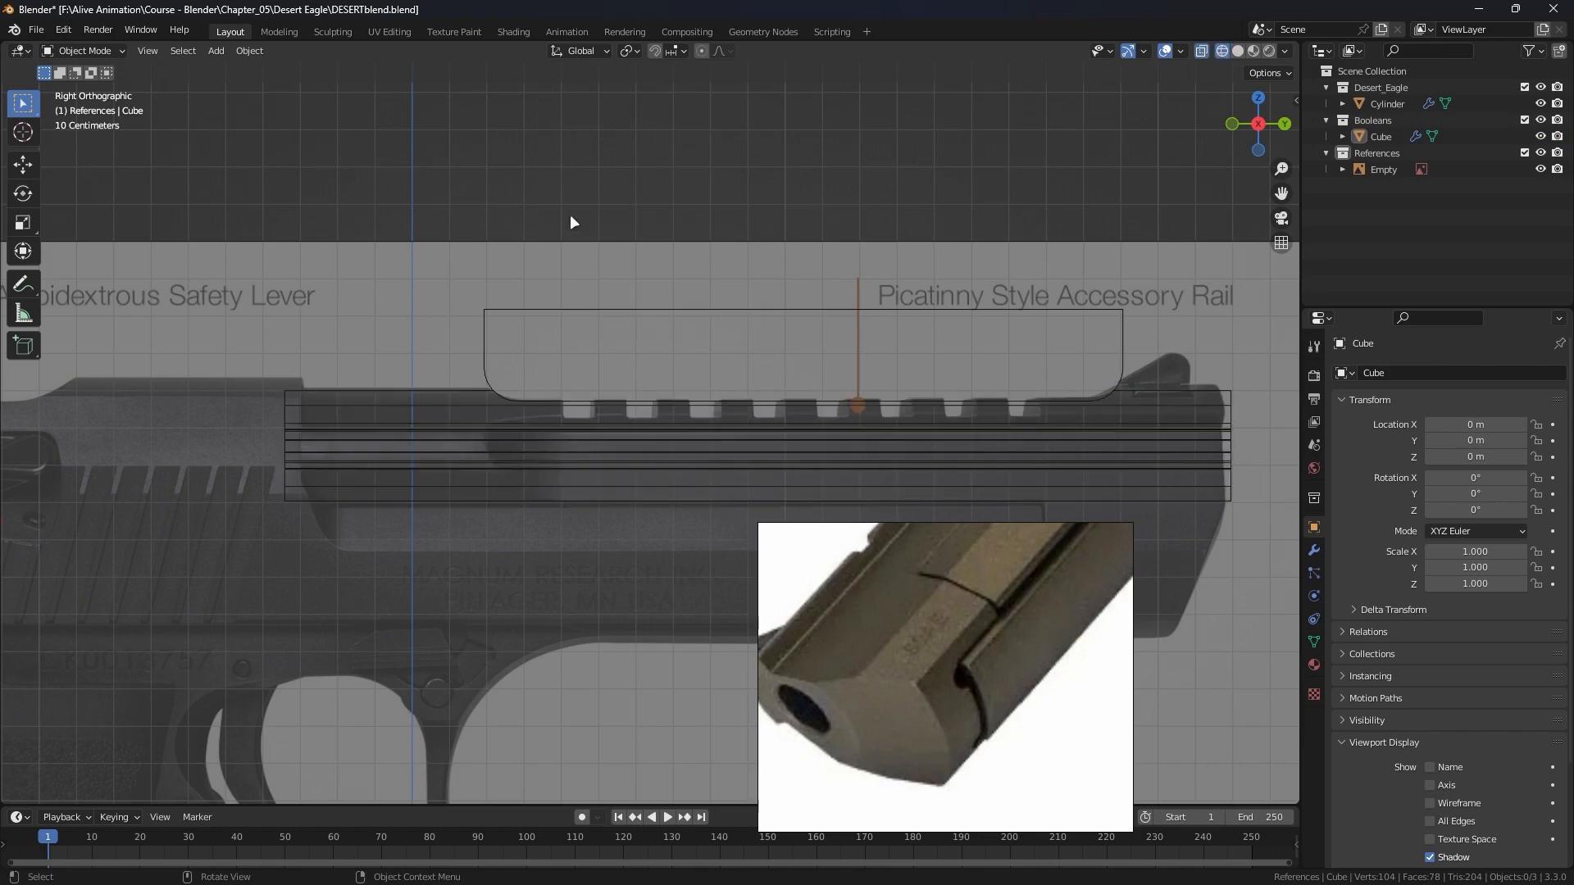
pyautogui.scroll(4, 499, 380)
pyautogui.scroll(-3, 529, 375)
pyautogui.hotkey('shift', 'a')
pyautogui.moveTo(573, 193)
pyautogui.press('Escape')
pyautogui.press('shift')
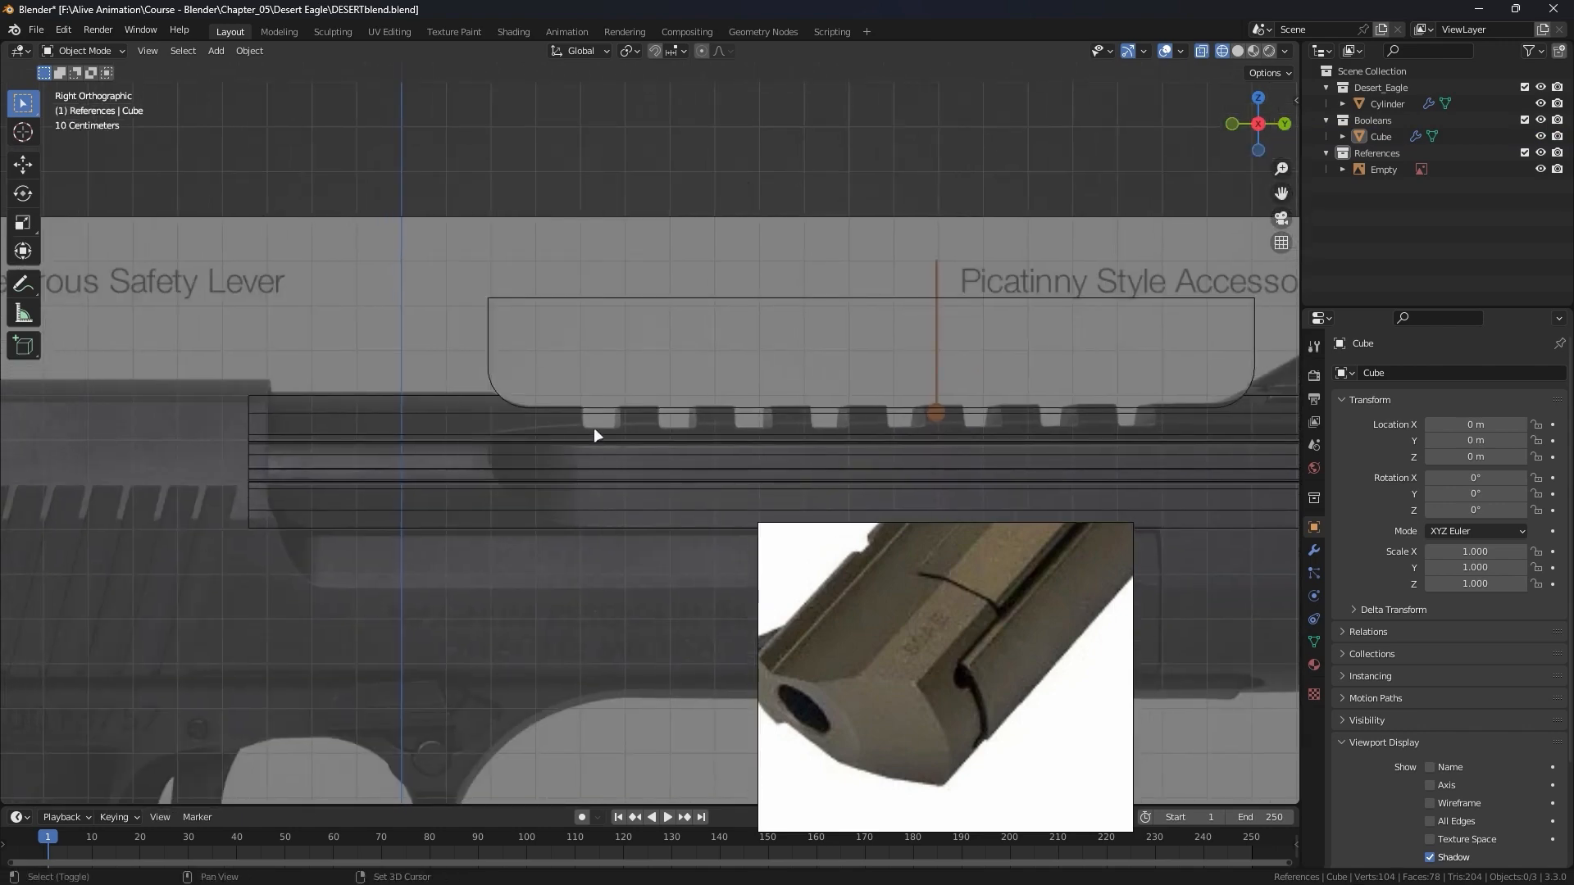
pyautogui.keyDown('shift'); pyautogui.rightClick(597, 426); pyautogui.keyUp('shift')
pyautogui.press('shift')
# Add a cube mesh at the 3D cursor and enter Edit Mode on it.
pyautogui.hotkey('shift', 'a')
pyautogui.moveTo(675, 206)
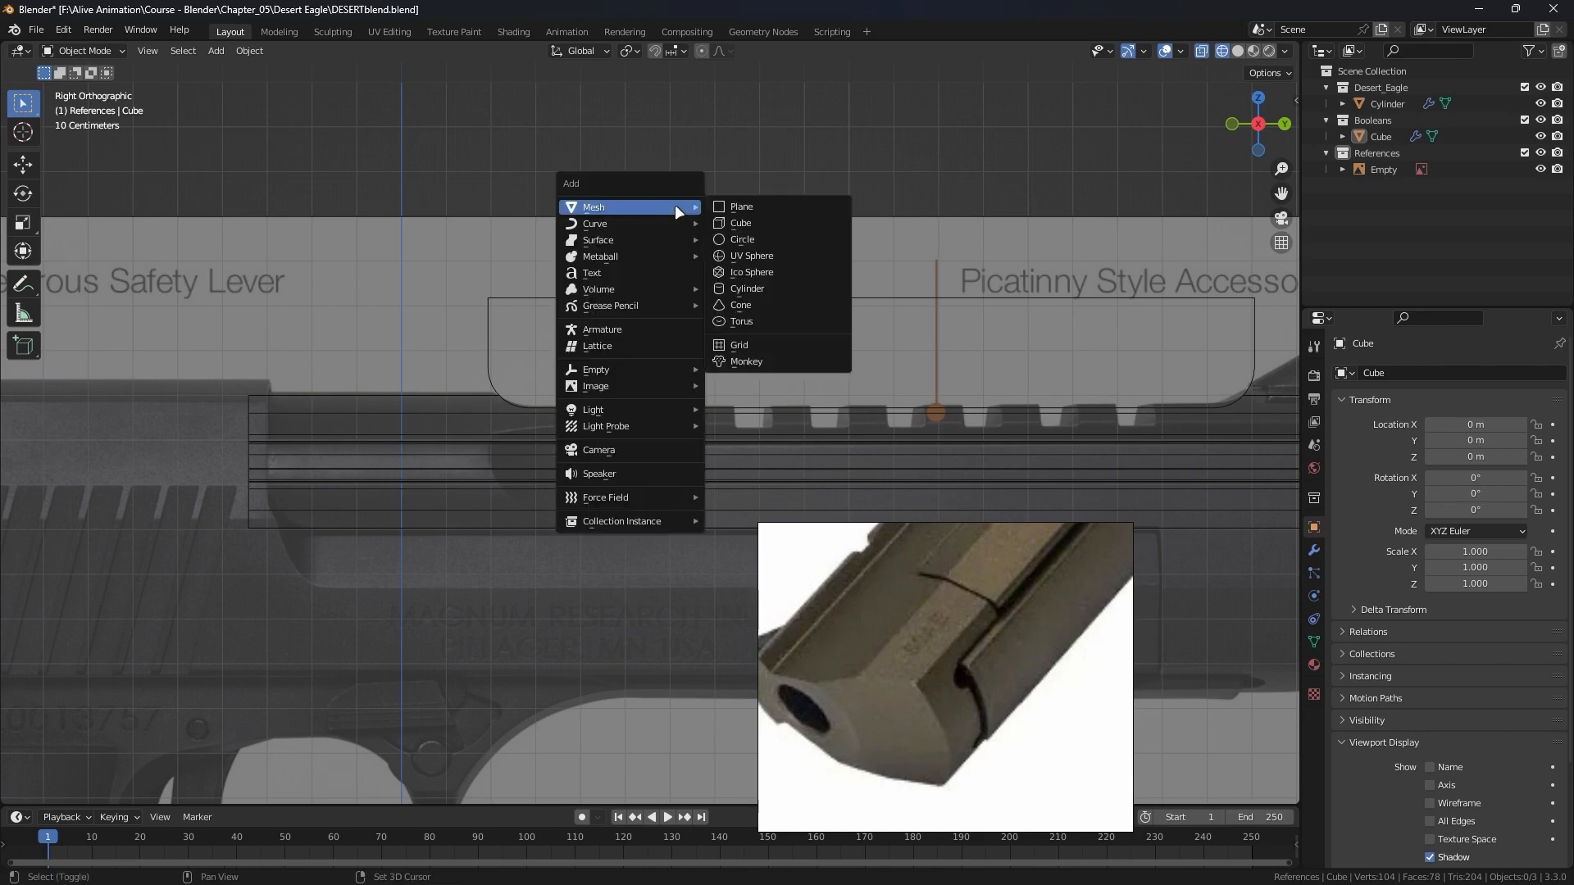
pyautogui.click(749, 223)
pyautogui.scroll(-4, 849, 373)
pyautogui.press('Tab')
# Scale the cube down to the width of the first rail slot and position its base on the slot floor.
pyautogui.press('s')
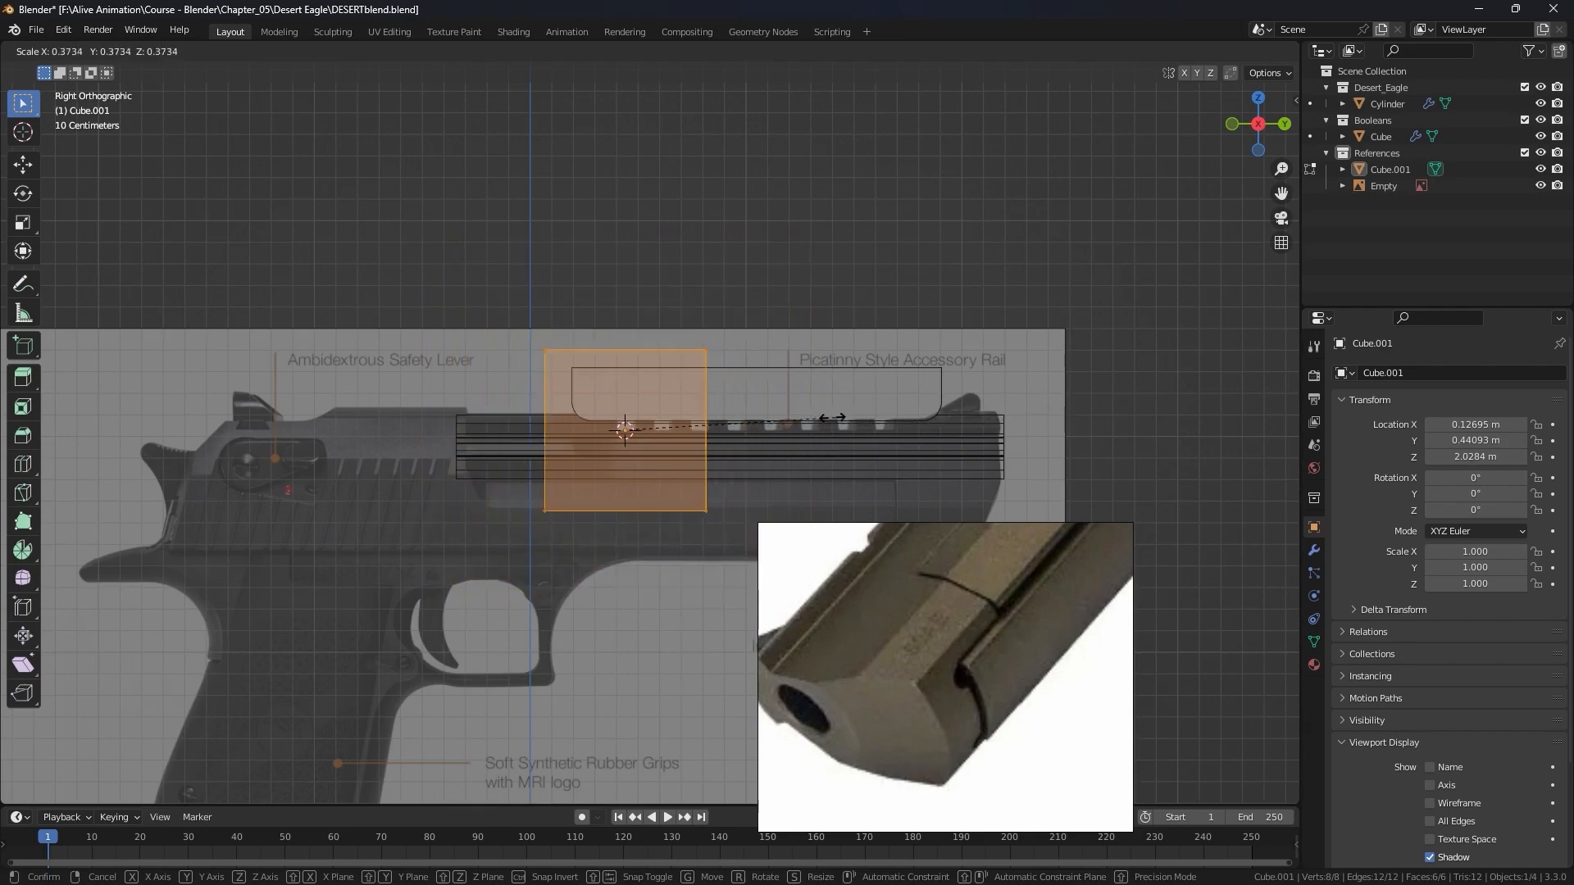
pyautogui.click(666, 428)
pyautogui.scroll(6, 689, 427)
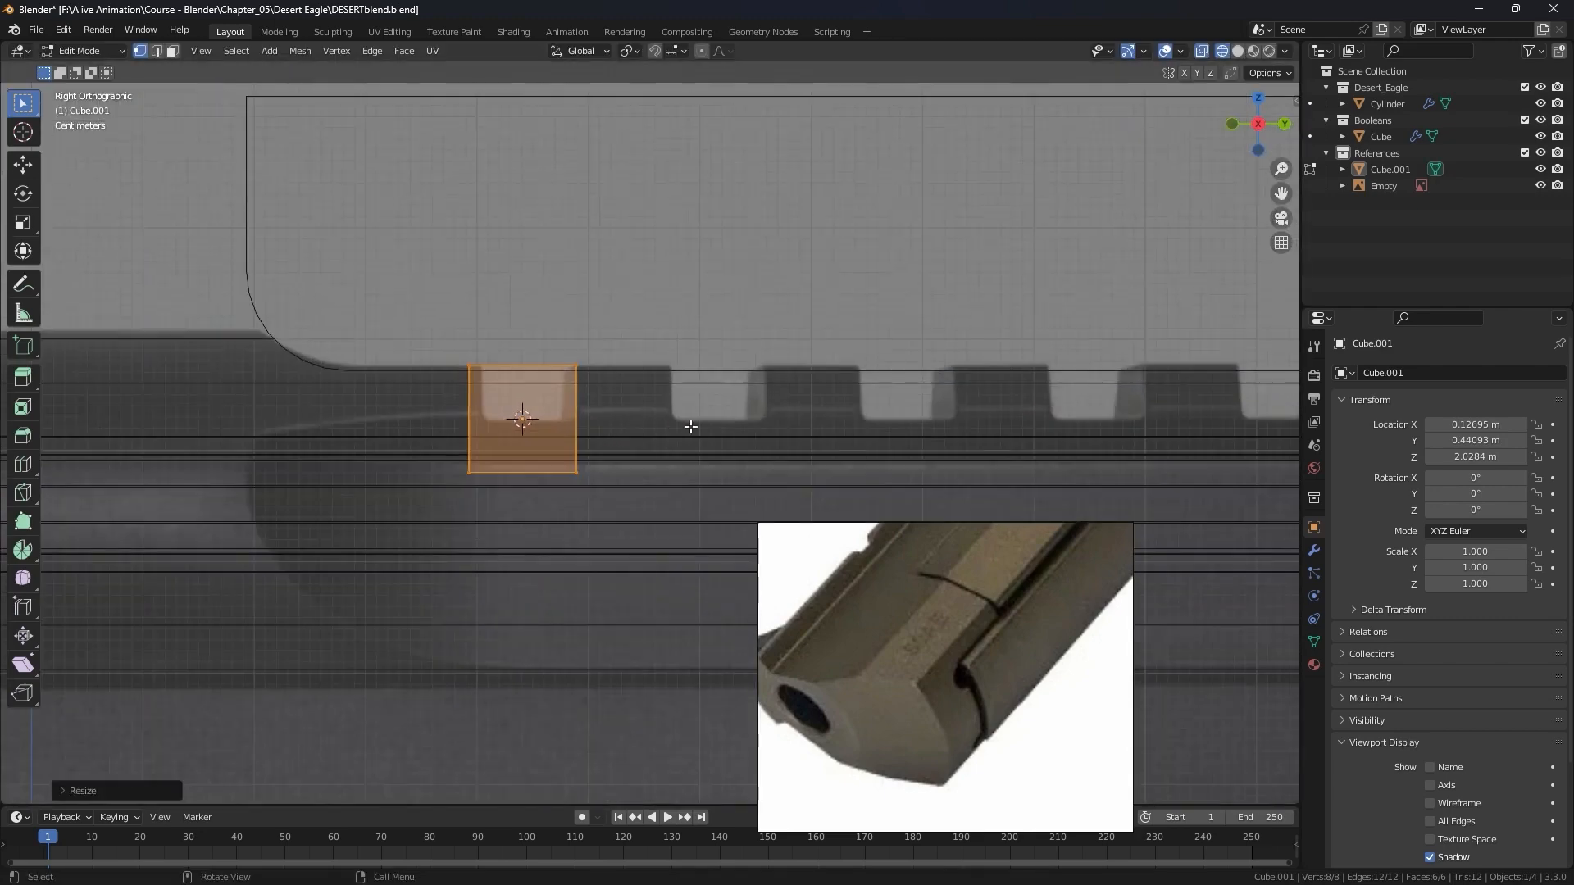
pyautogui.press('s')
pyautogui.click(590, 423)
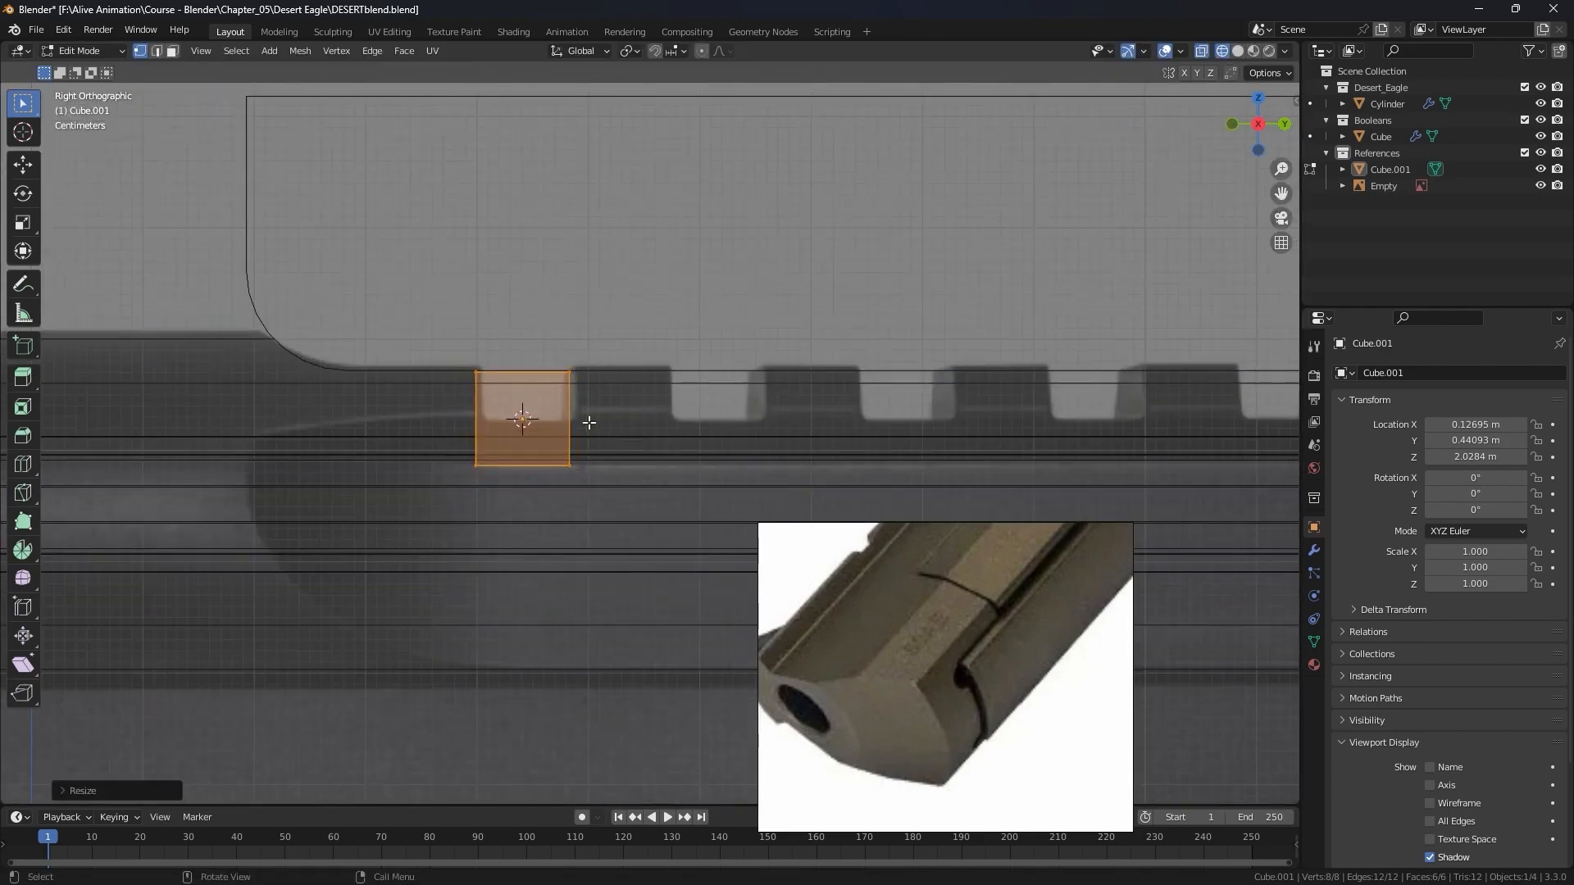
pyautogui.press('g')
pyautogui.click(518, 383)
# Stretch the cube along X to about 0.337 m and shift it along X so it spans the top of the barrel.
pyautogui.scroll(-4, 500, 389)
pyautogui.scroll(3, 592, 408)
pyautogui.moveTo(609, 399); pyautogui.dragTo(920, 411, button='middle')
pyautogui.press('s')
pyautogui.press('x')
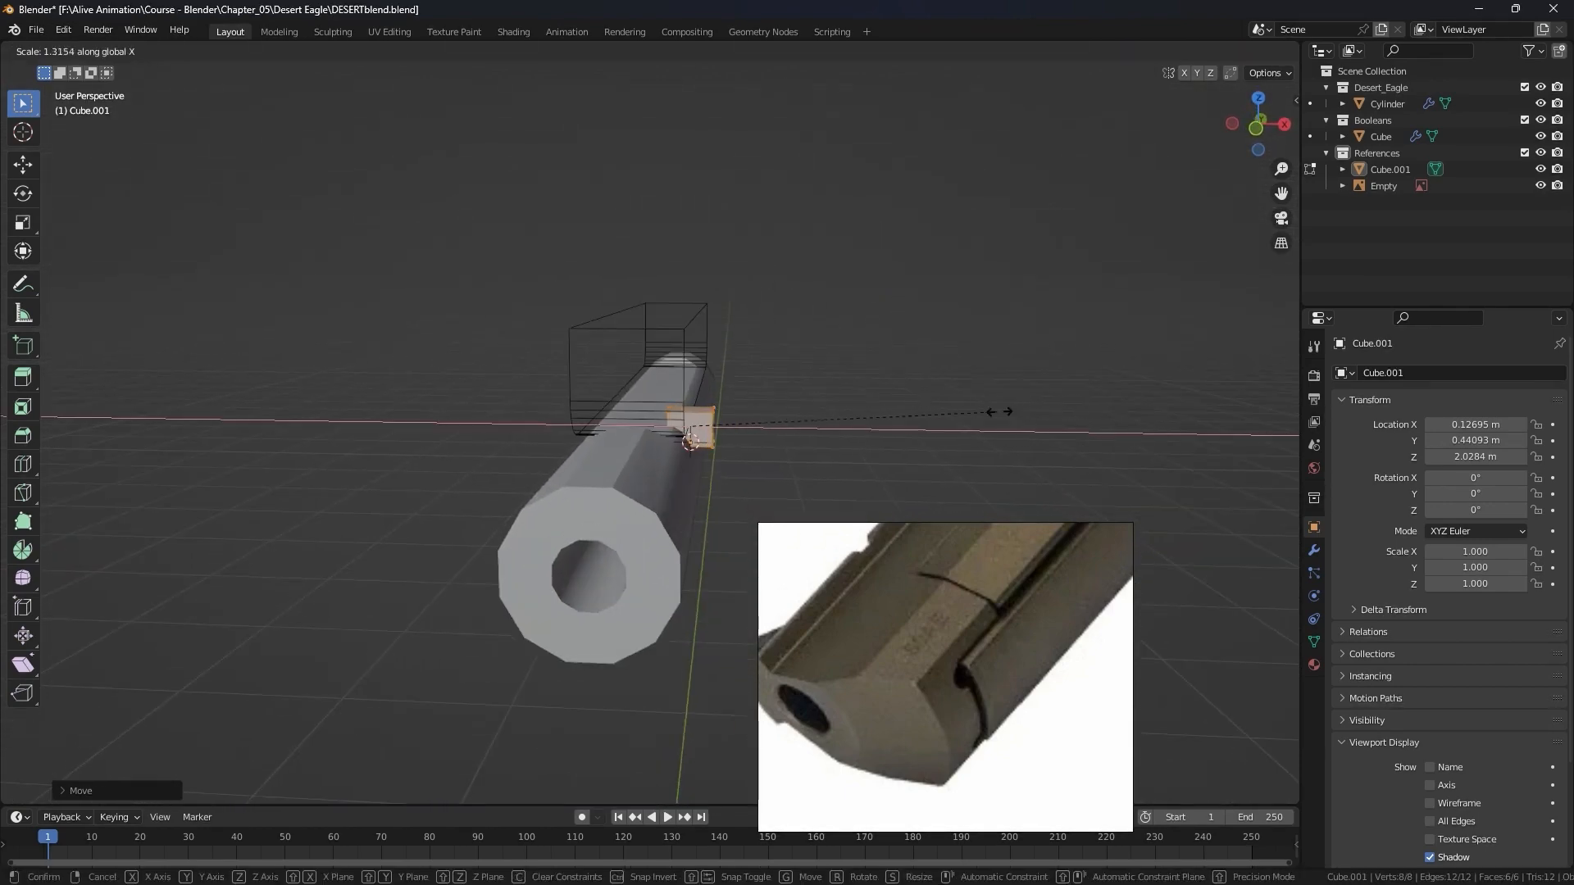
pyautogui.click(361, 434)
pyautogui.scroll(2, 819, 393)
pyautogui.moveTo(844, 382); pyautogui.dragTo(732, 420, button='middle')
pyautogui.press('g')
pyautogui.press('x')
pyautogui.click(792, 398)
# Examine the cube's fit against the first rail slot in the right orthographic view.
pyautogui.press('KP_3')
pyautogui.scroll(3, 373, 404)
pyautogui.scroll(3, 344, 398)
pyautogui.keyDown('shift'); pyautogui.moveTo(344, 398); pyautogui.dragTo(643, 397, button='middle'); pyautogui.keyUp('shift')
pyautogui.scroll(3, 635, 397)
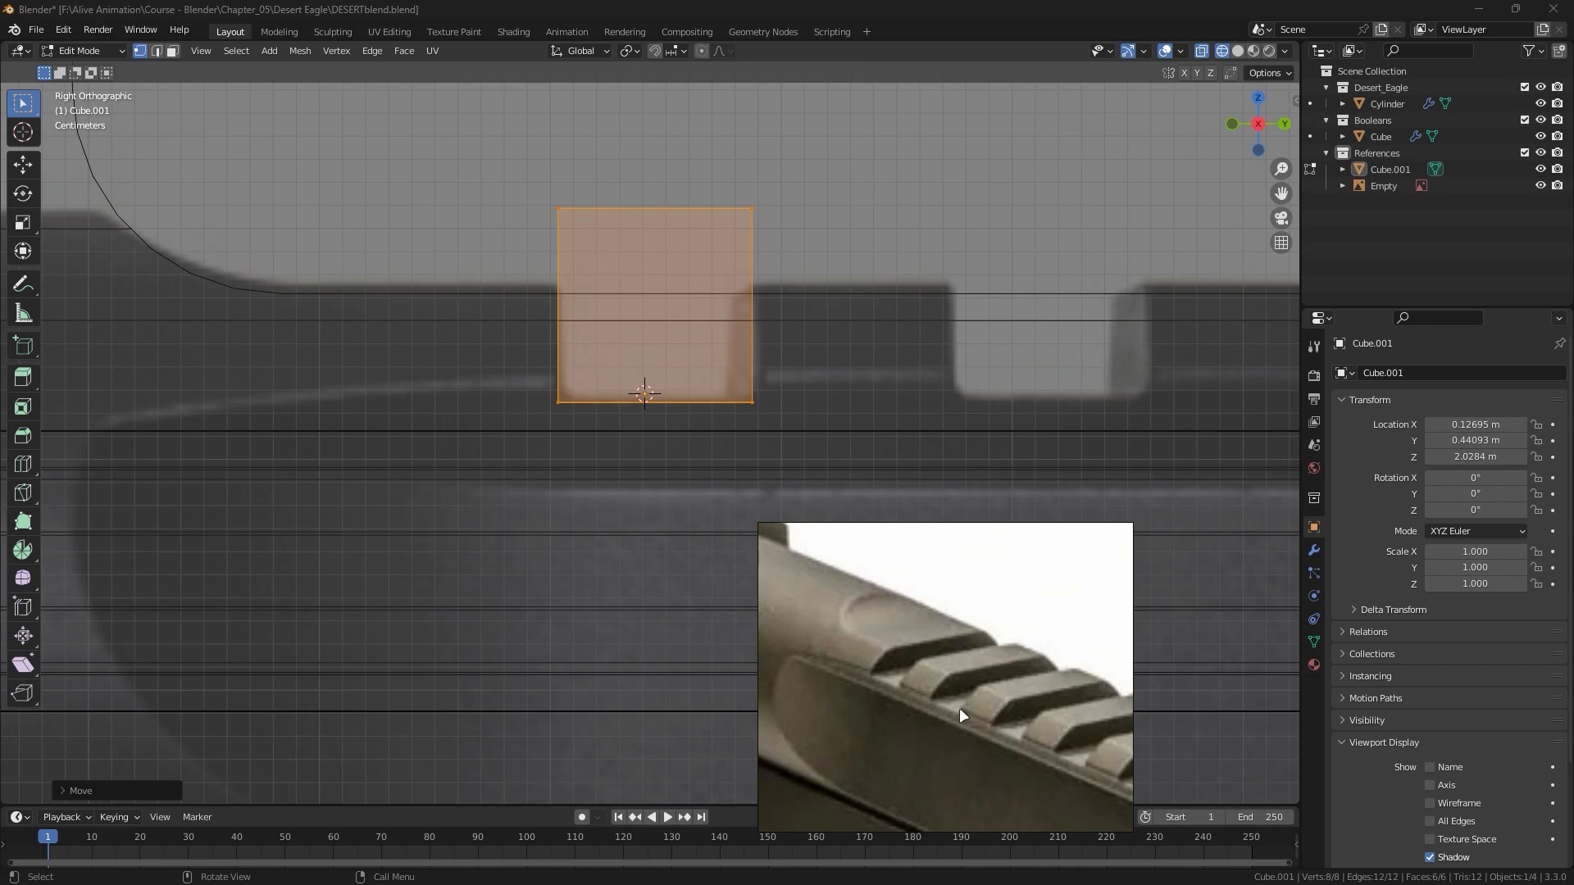
pyautogui.scroll(2, 751, 401)
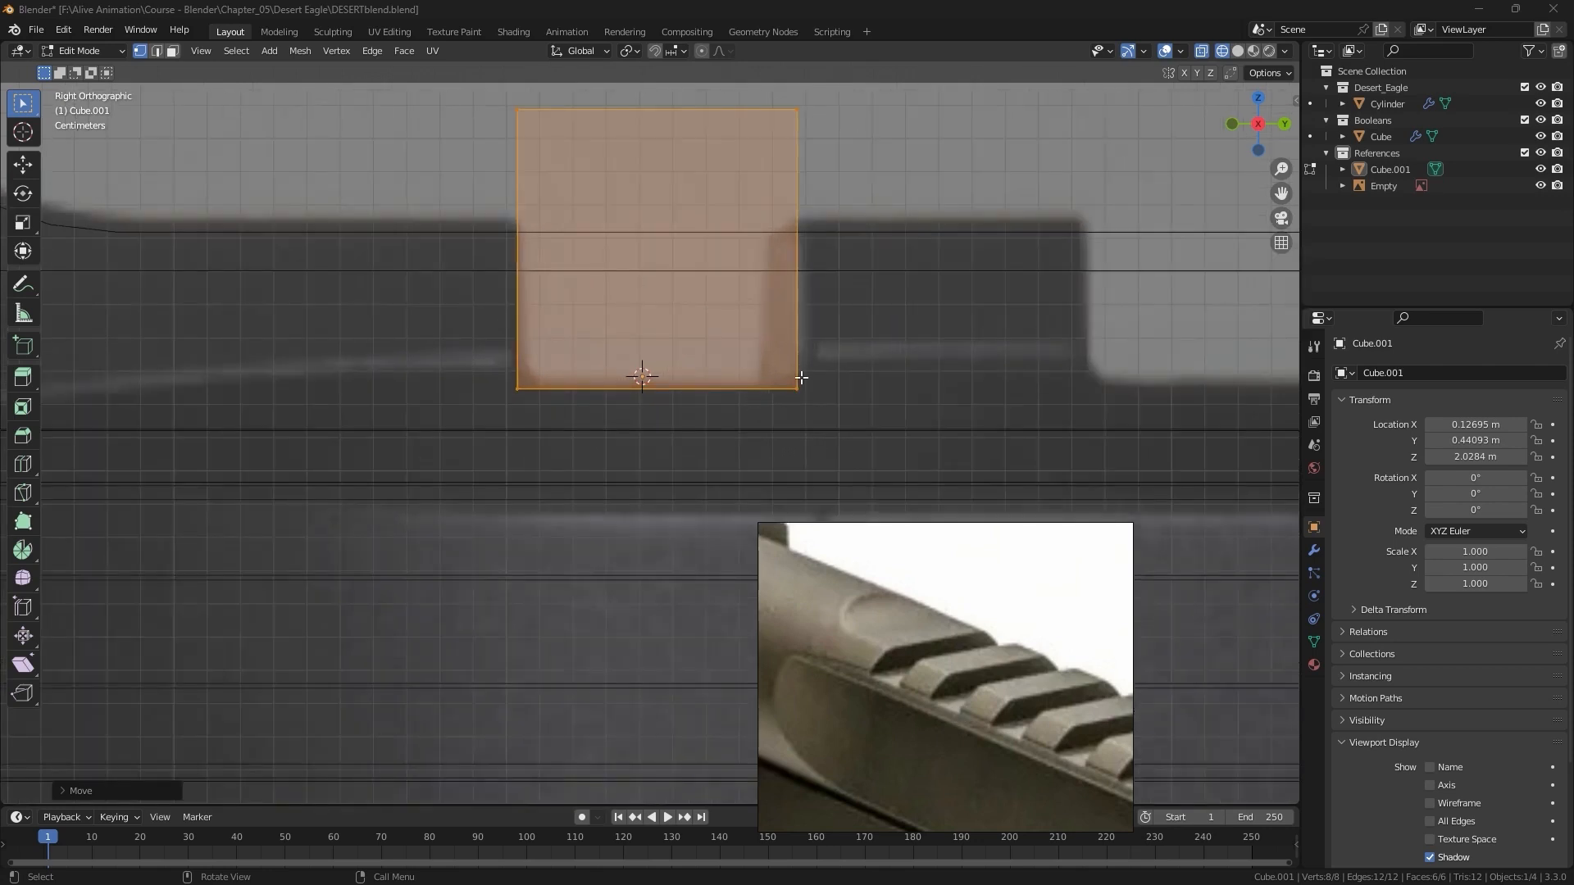
pyautogui.scroll(-3, 813, 373)
# Select the cube's two bottom edges running along X and set their edge mean bevel weight to 1.00.
pyautogui.click(801, 386)
pyautogui.moveTo(801, 386); pyautogui.dragTo(656, 436, button='middle')
pyautogui.press('2')
pyautogui.click(726, 411)
pyautogui.keyDown('shift'); pyautogui.click(657, 438); pyautogui.keyUp('shift')
pyautogui.moveTo(797, 410); pyautogui.dragTo(886, 365, button='middle')
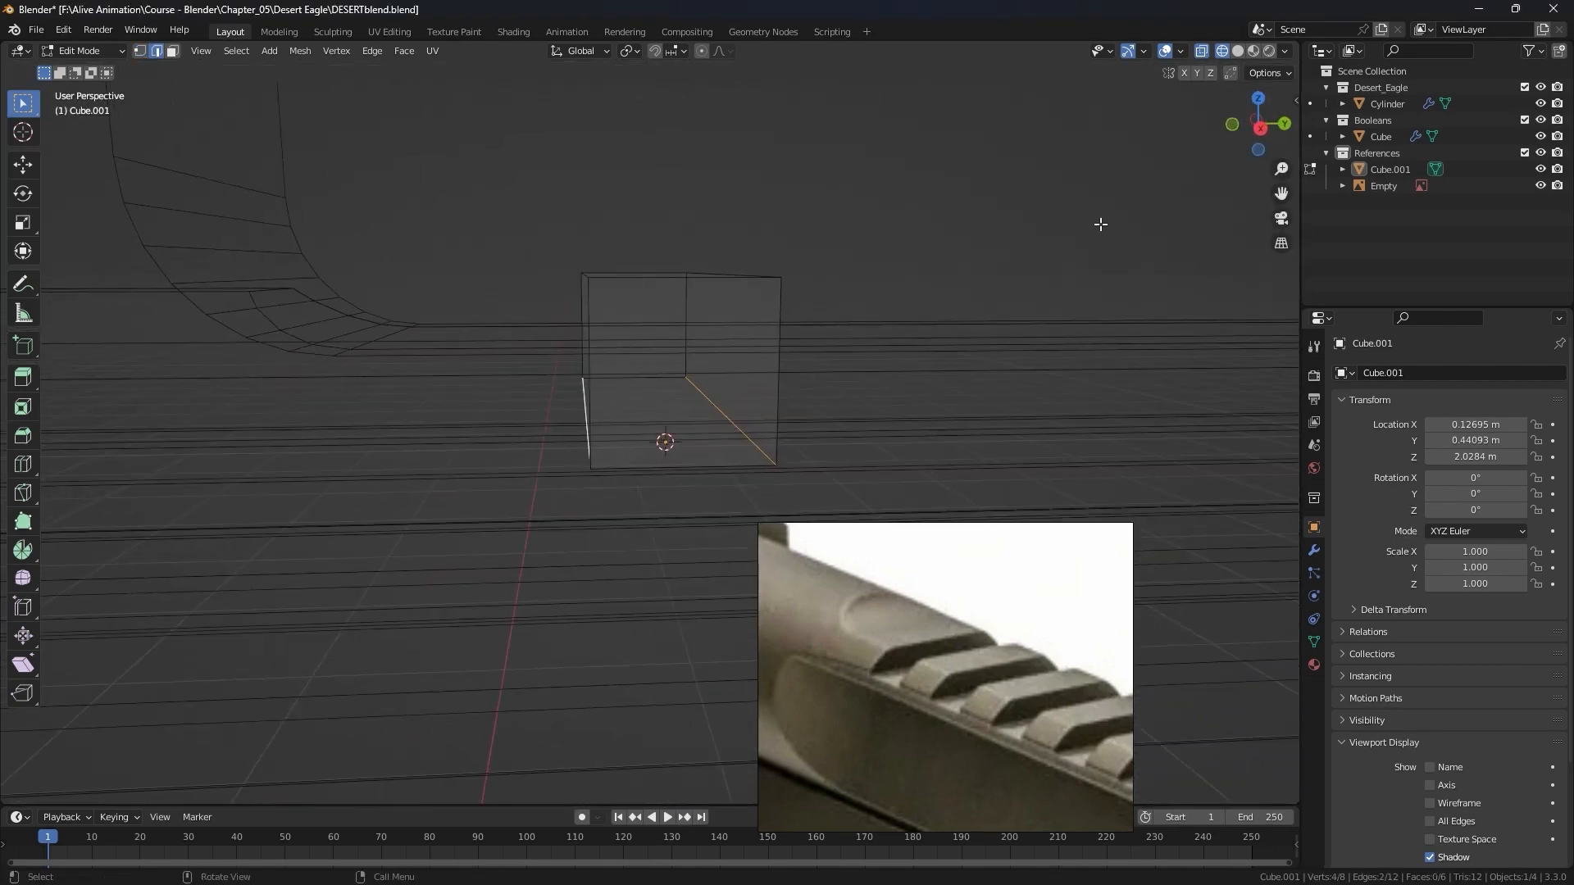
pyautogui.press('n')
pyautogui.click(1288, 105)
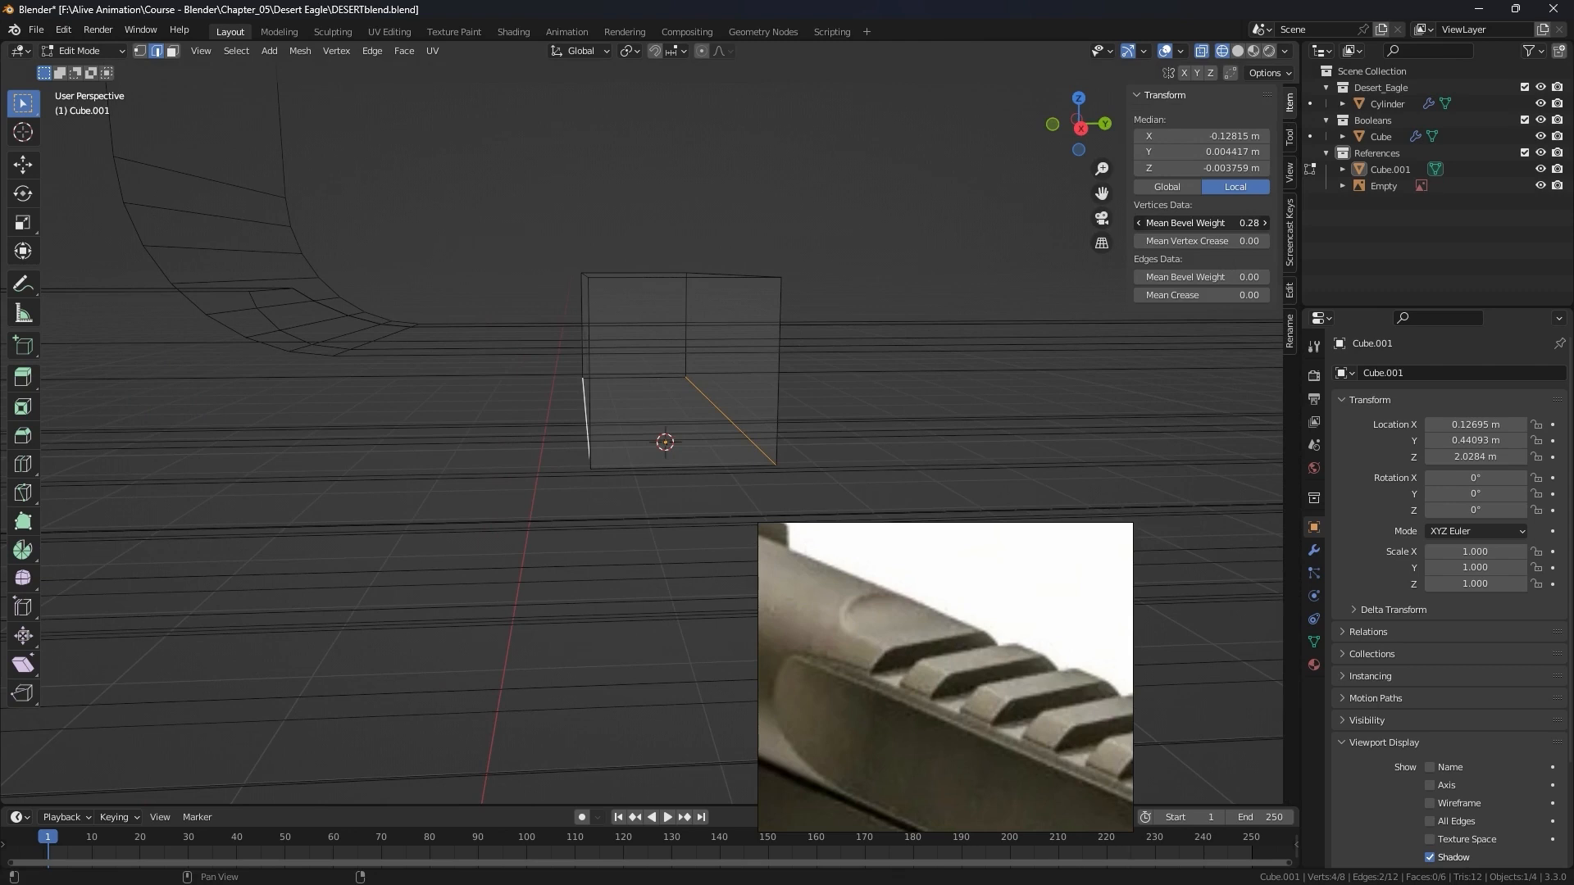
pyautogui.moveTo(1262, 223); pyautogui.dragTo(1207, 223)
pyautogui.moveTo(1220, 278); pyautogui.dragTo(1320, 278)
# Return to Object Mode and move Cube.001 from the References collection into Desert_Eagle.
pyautogui.moveTo(930, 418); pyautogui.dragTo(746, 244, button='middle')
pyautogui.press('Tab')
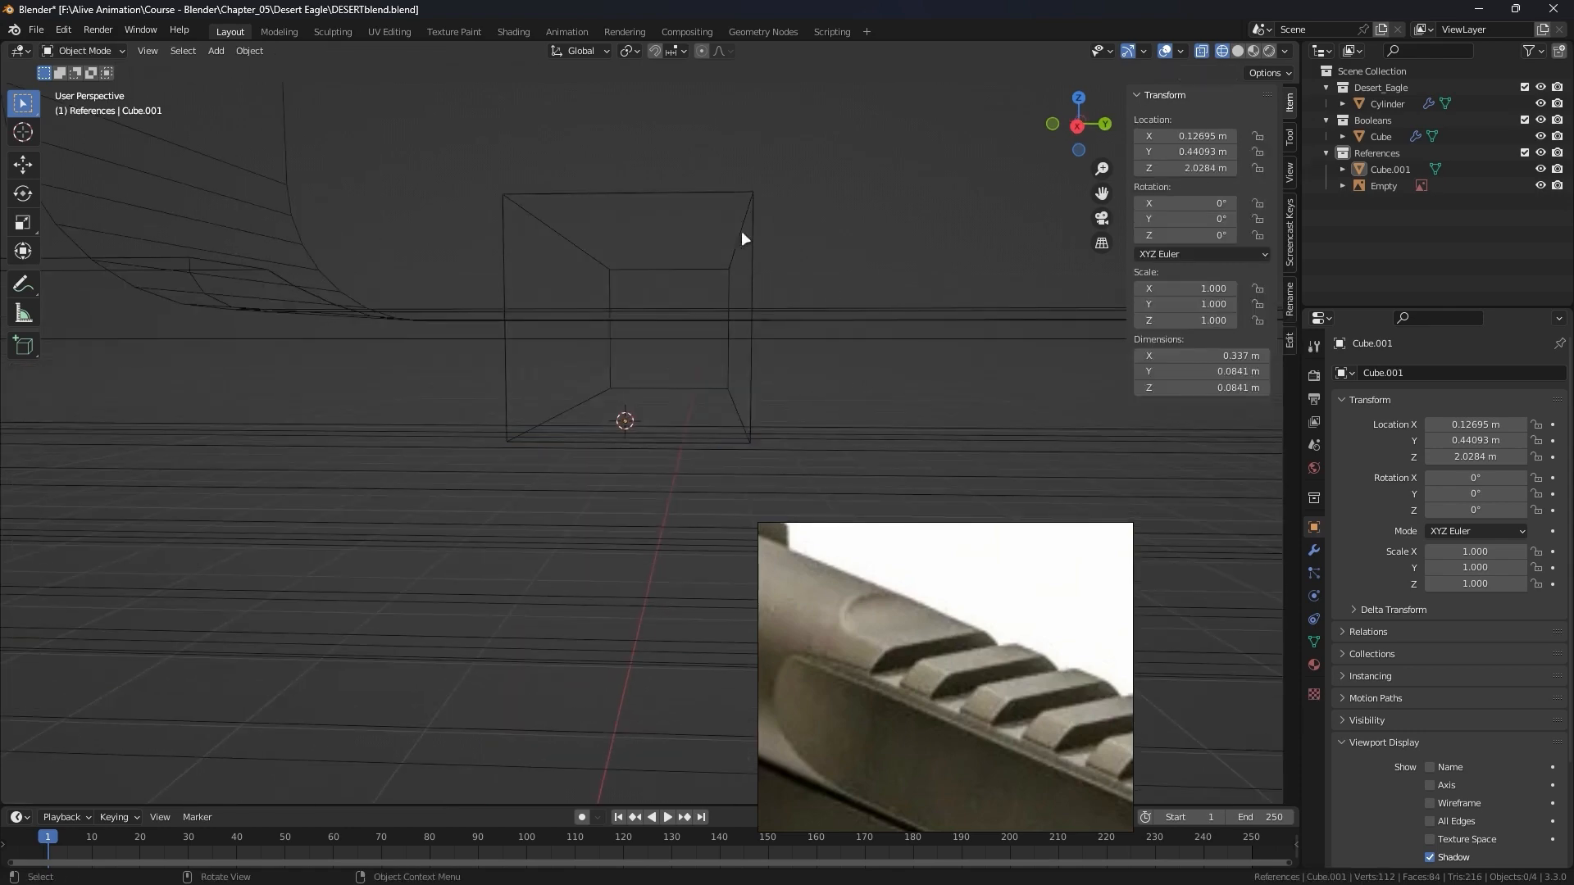
pyautogui.scroll(-3, 748, 193)
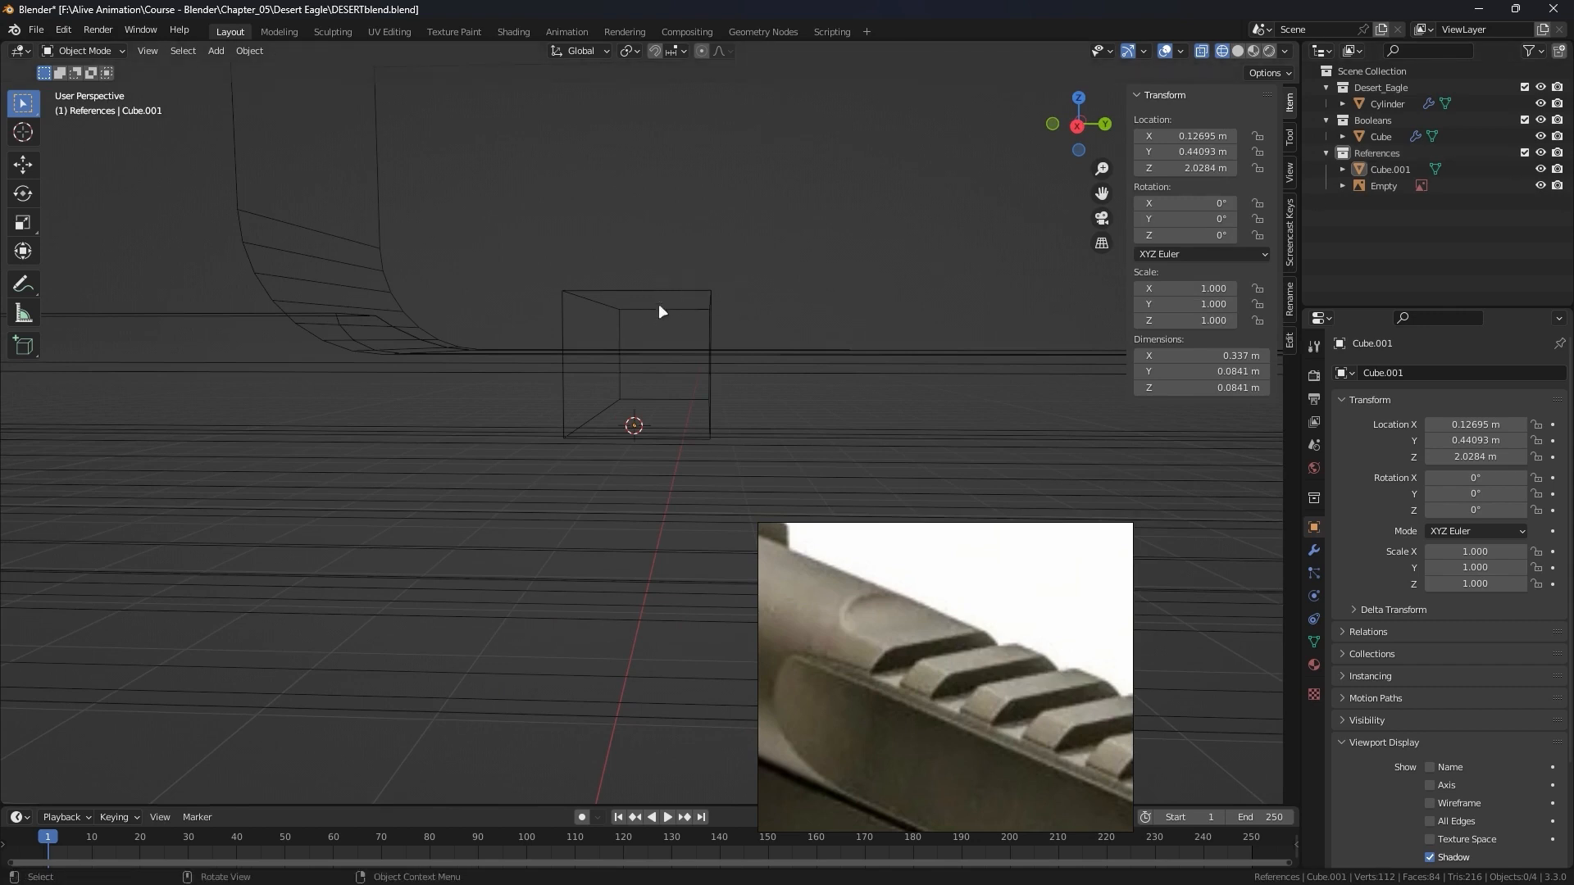
pyautogui.moveTo(1396, 170); pyautogui.dragTo(1385, 98)
pyautogui.click(1348, 92)
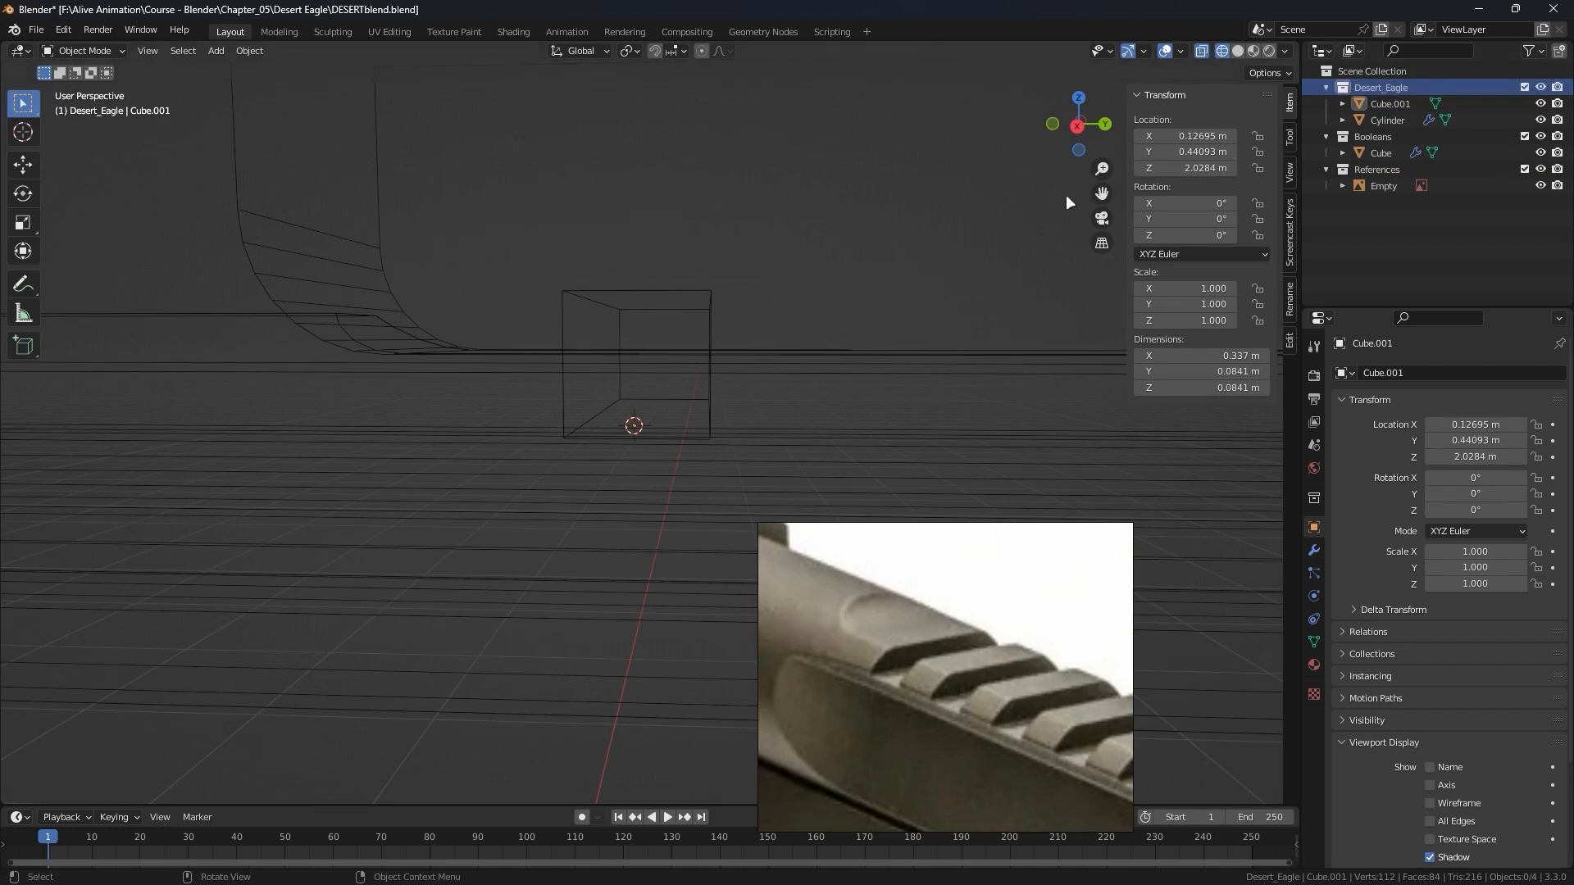
# Add a Bevel modifier to the slot cube and set its limit method to Weight.
pyautogui.scroll(2, 741, 238)
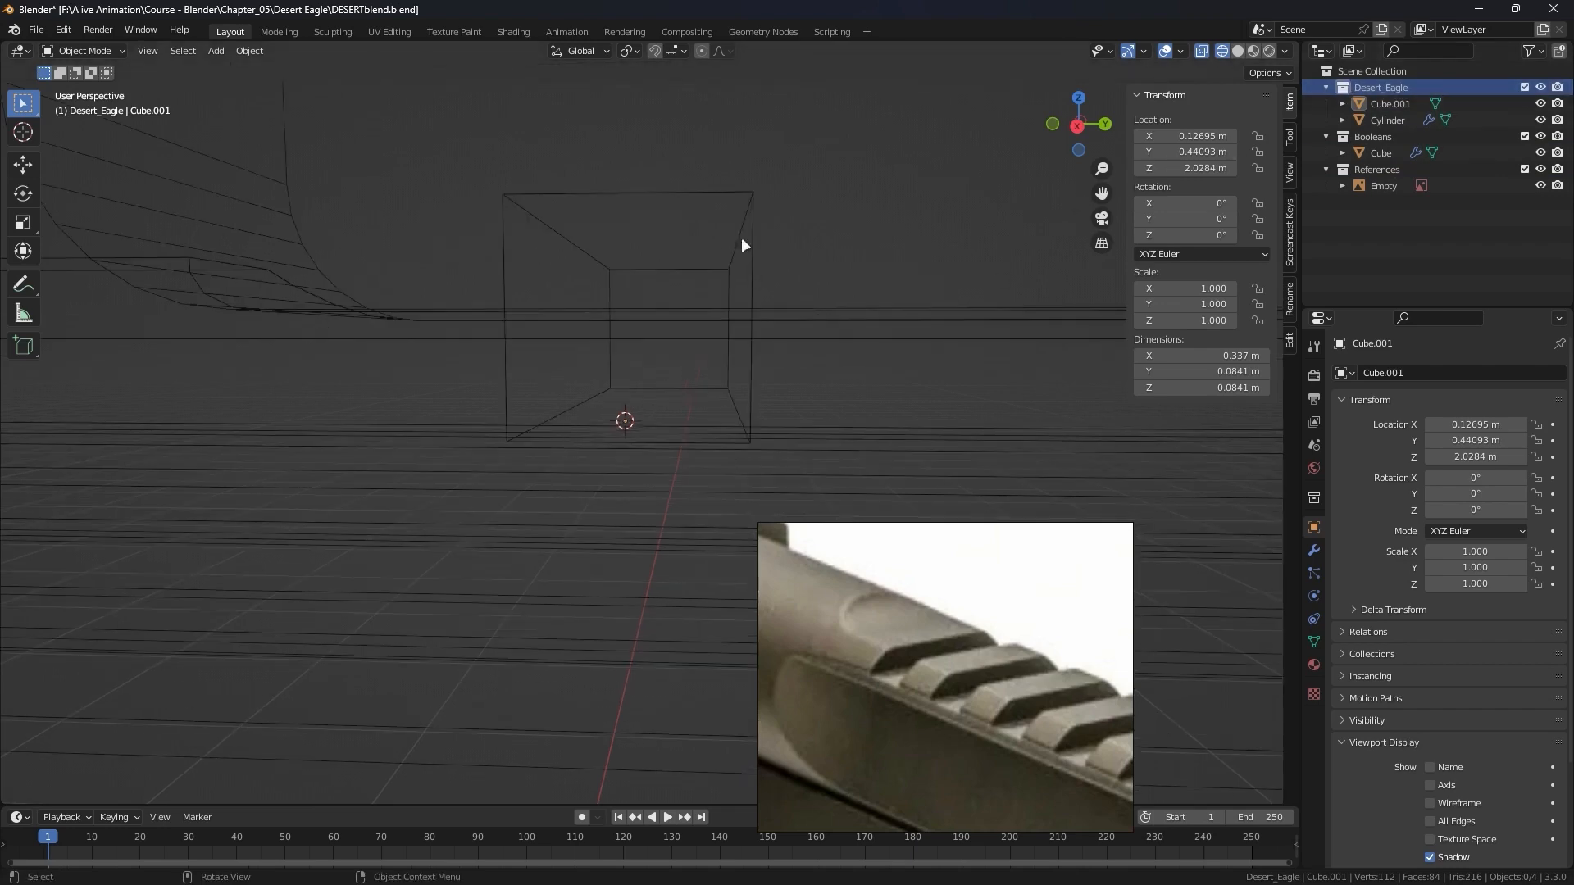
pyautogui.click(752, 223)
pyautogui.moveTo(769, 213); pyautogui.dragTo(755, 308, button='middle')
pyautogui.press('Tab')
pyautogui.scroll(1, 741, 464)
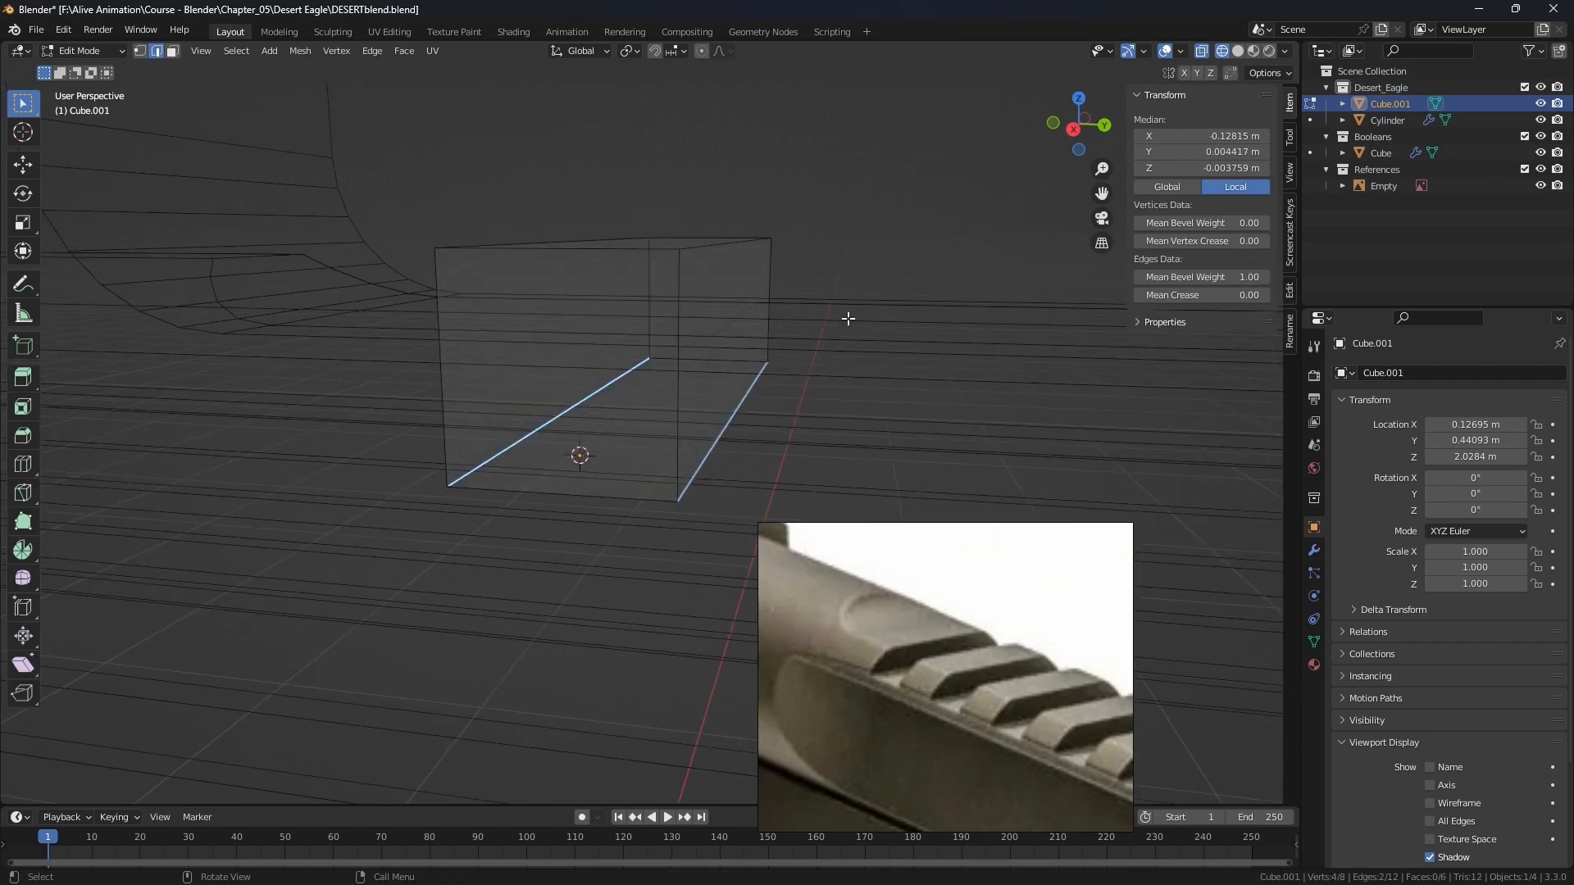
pyautogui.press('Tab')
pyautogui.click(1314, 550)
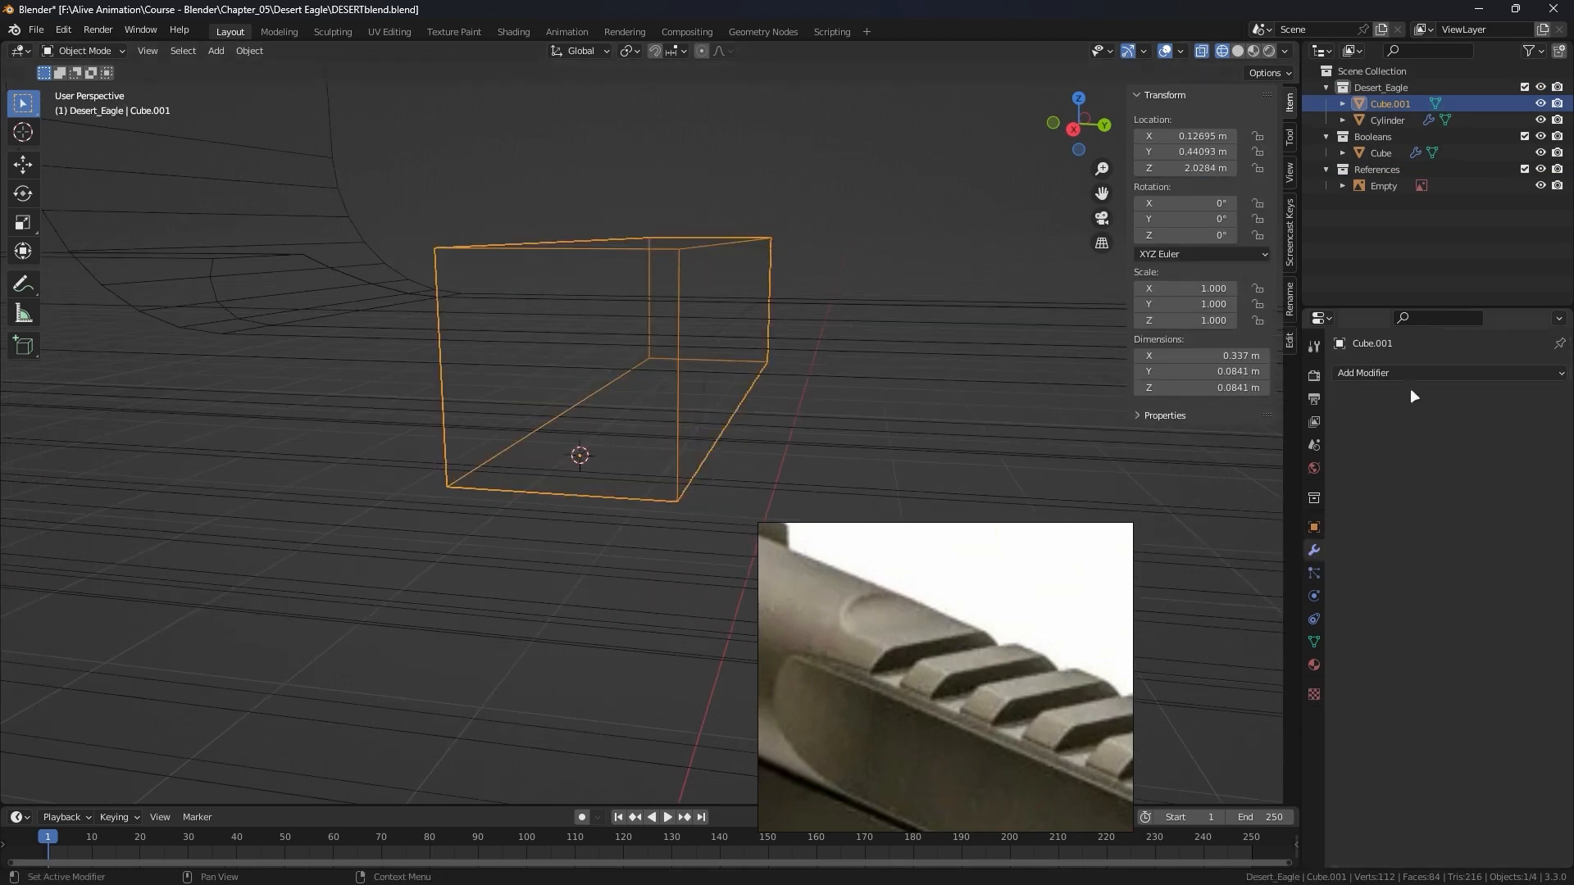
pyautogui.click(1410, 375)
pyautogui.click(1261, 437)
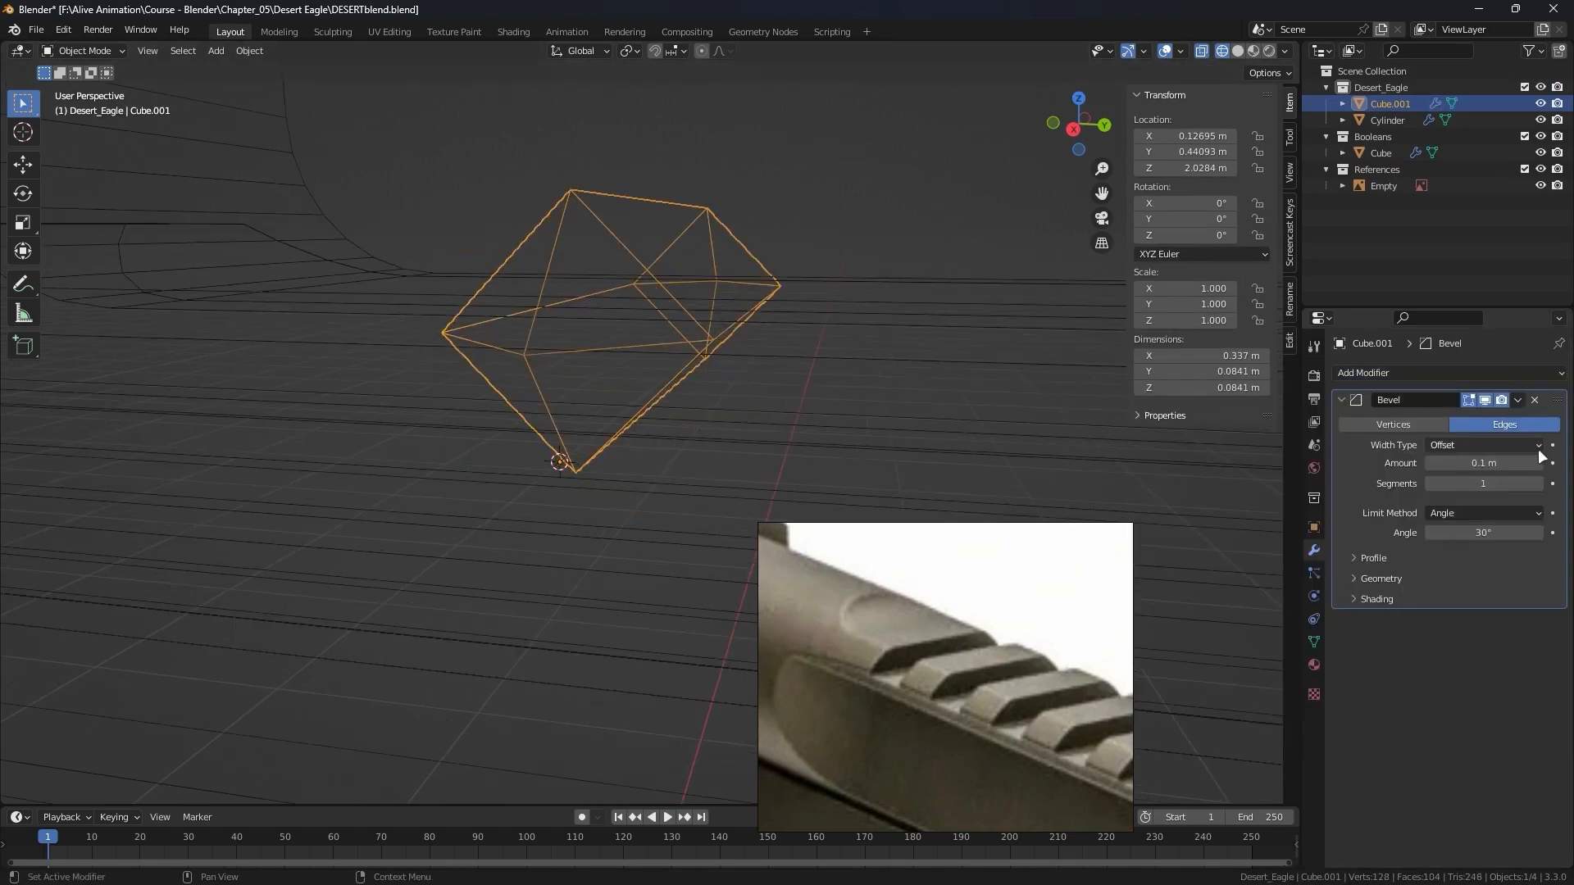
pyautogui.click(1473, 513)
pyautogui.click(1459, 567)
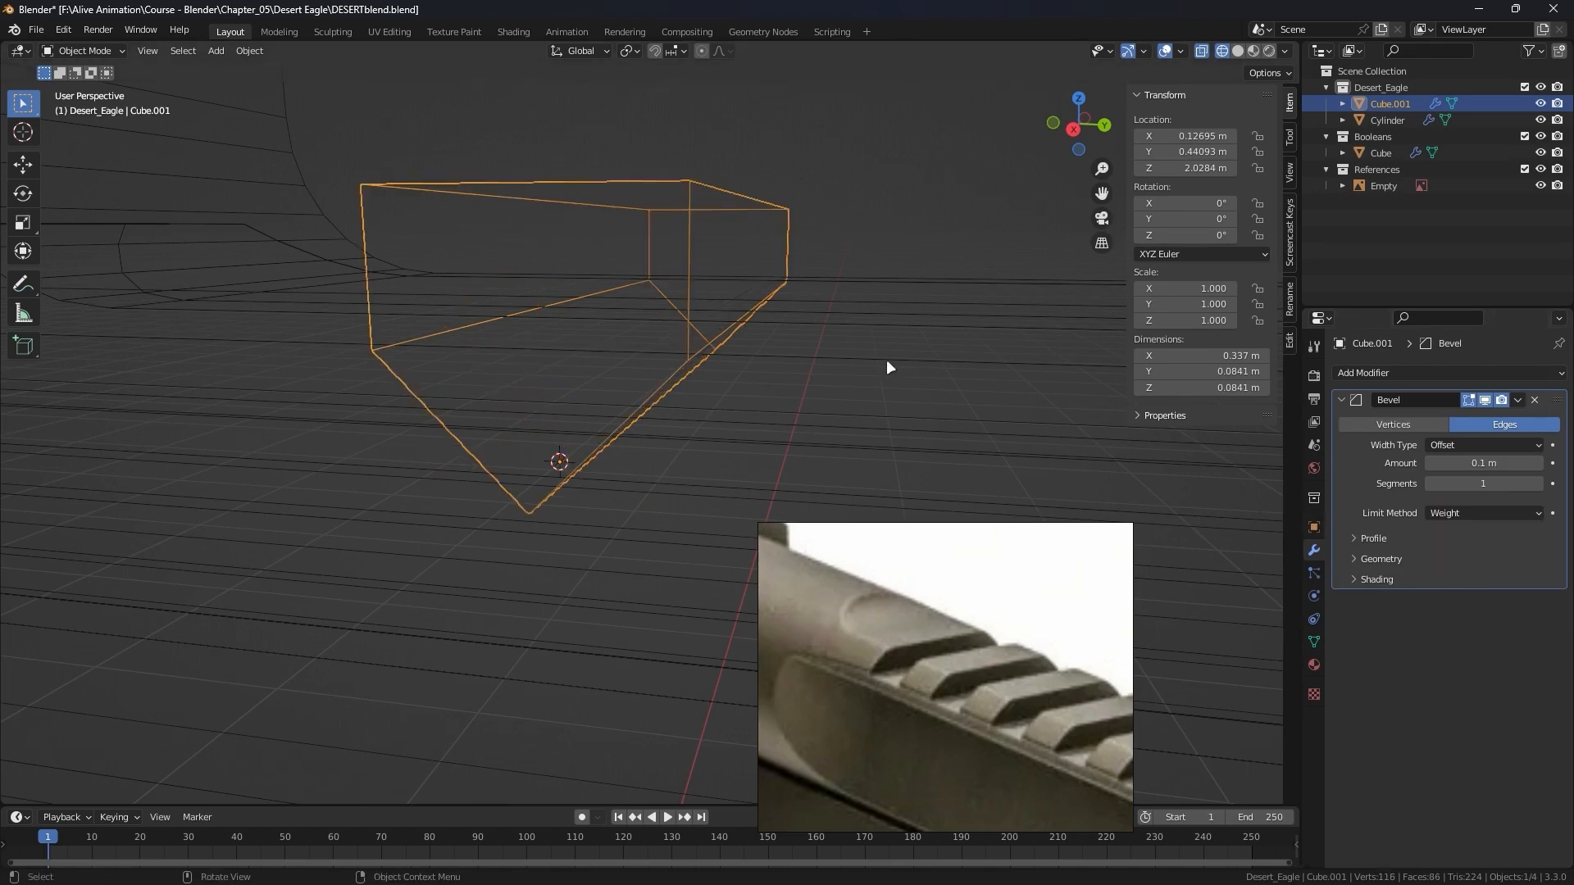
# Set the bevel to 4 segments and an amount of 0.005 m to match the slot's rounded corners, and collapse the modifier.
pyautogui.click(1538, 483)
pyautogui.click(1538, 483)
pyautogui.click(1538, 483)
pyautogui.moveTo(908, 371); pyautogui.dragTo(910, 371, button='middle')
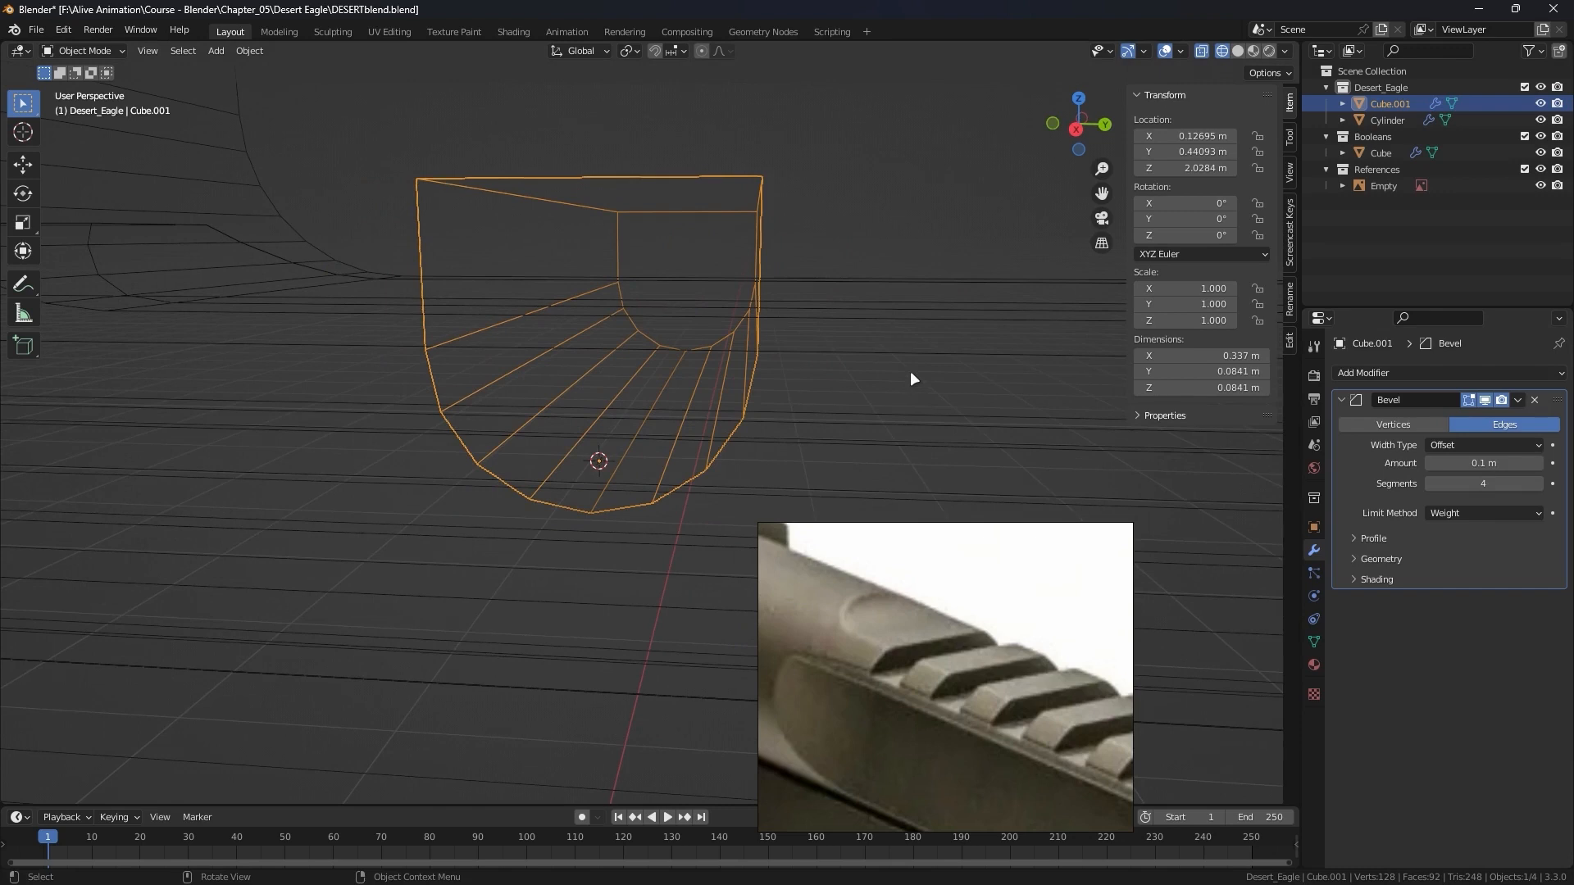
pyautogui.press('KP_3')
pyautogui.scroll(2, 909, 370)
pyautogui.moveTo(1476, 463); pyautogui.dragTo(1379, 463)
pyautogui.scroll(-4, 840, 325)
pyautogui.scroll(2, 787, 254)
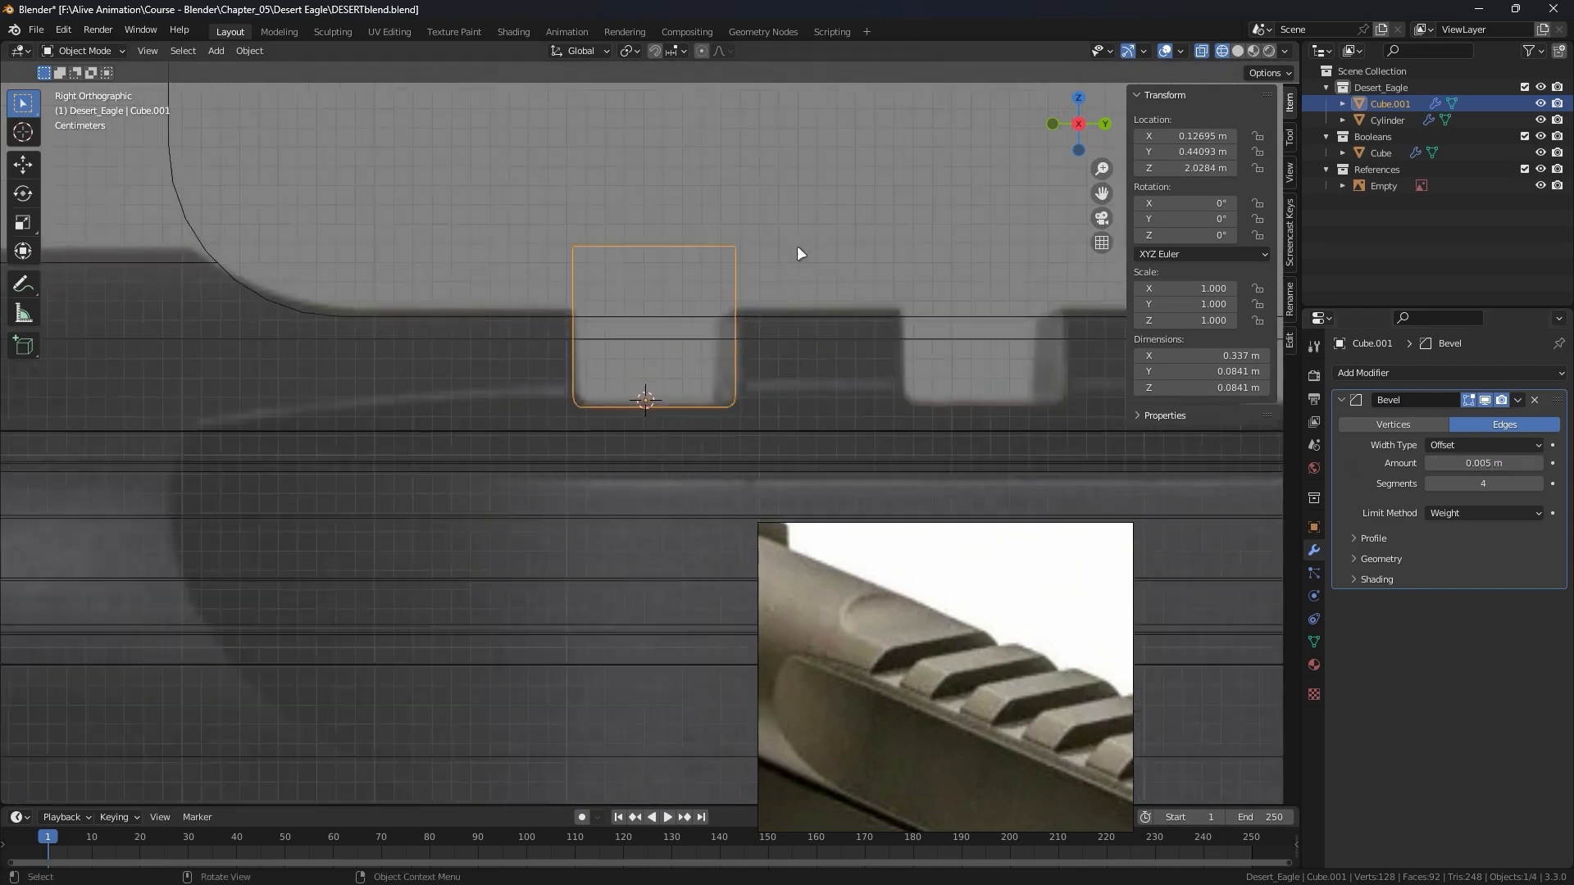
pyautogui.scroll(-3, 798, 246)
pyautogui.click(1348, 399)
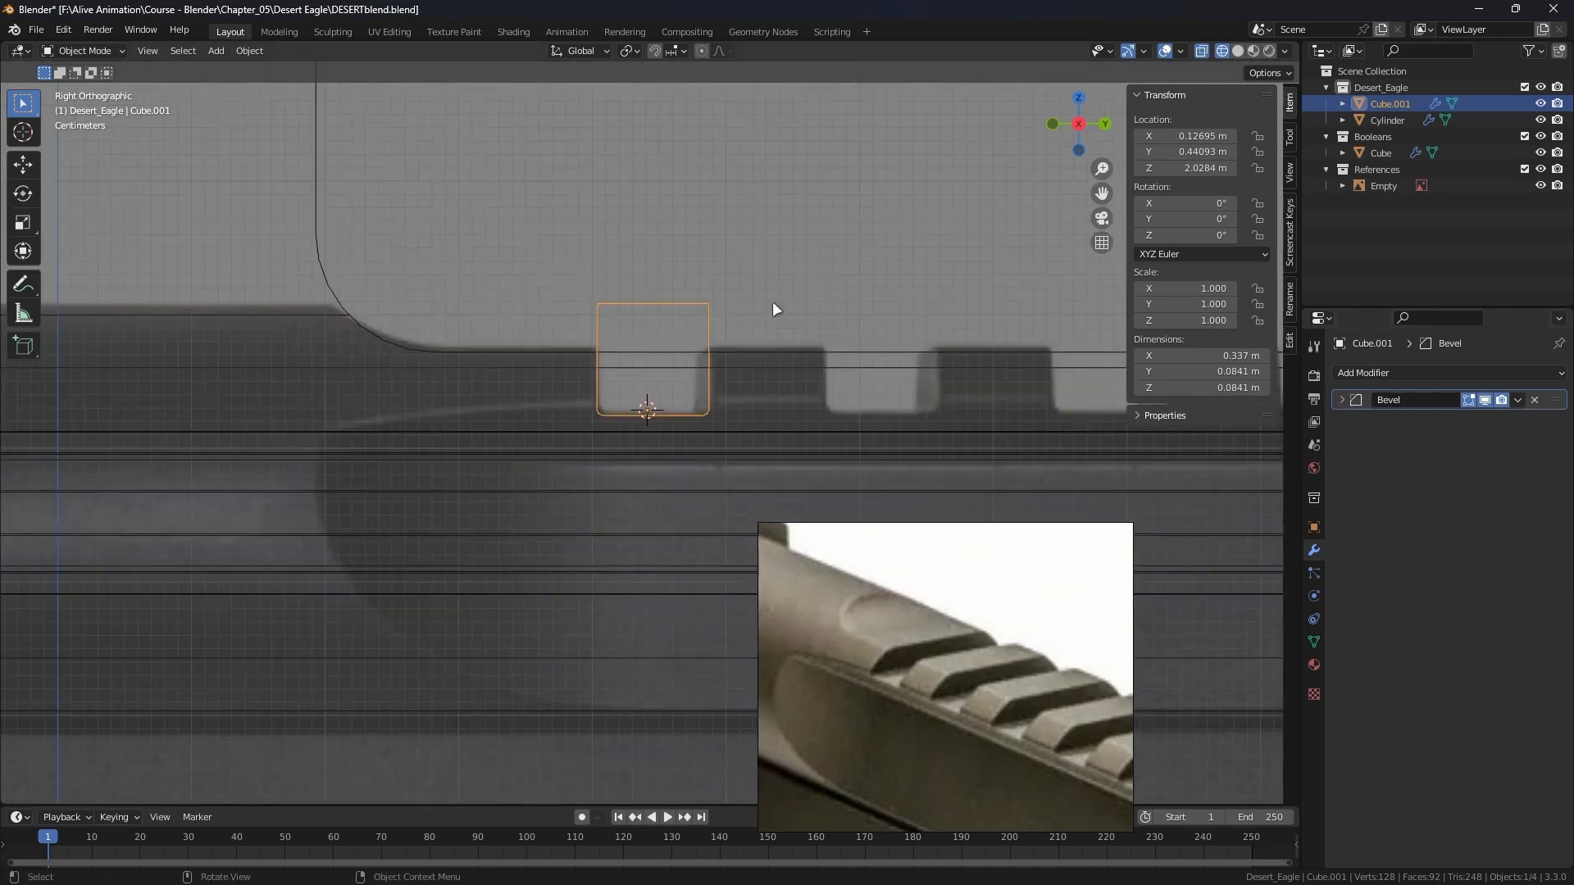
# Duplicate the cube's mesh about 0.17 m along Y onto the second rail slot, within the same object.
pyautogui.scroll(-3, 767, 289)
pyautogui.scroll(-4, 738, 299)
pyautogui.scroll(3, 644, 355)
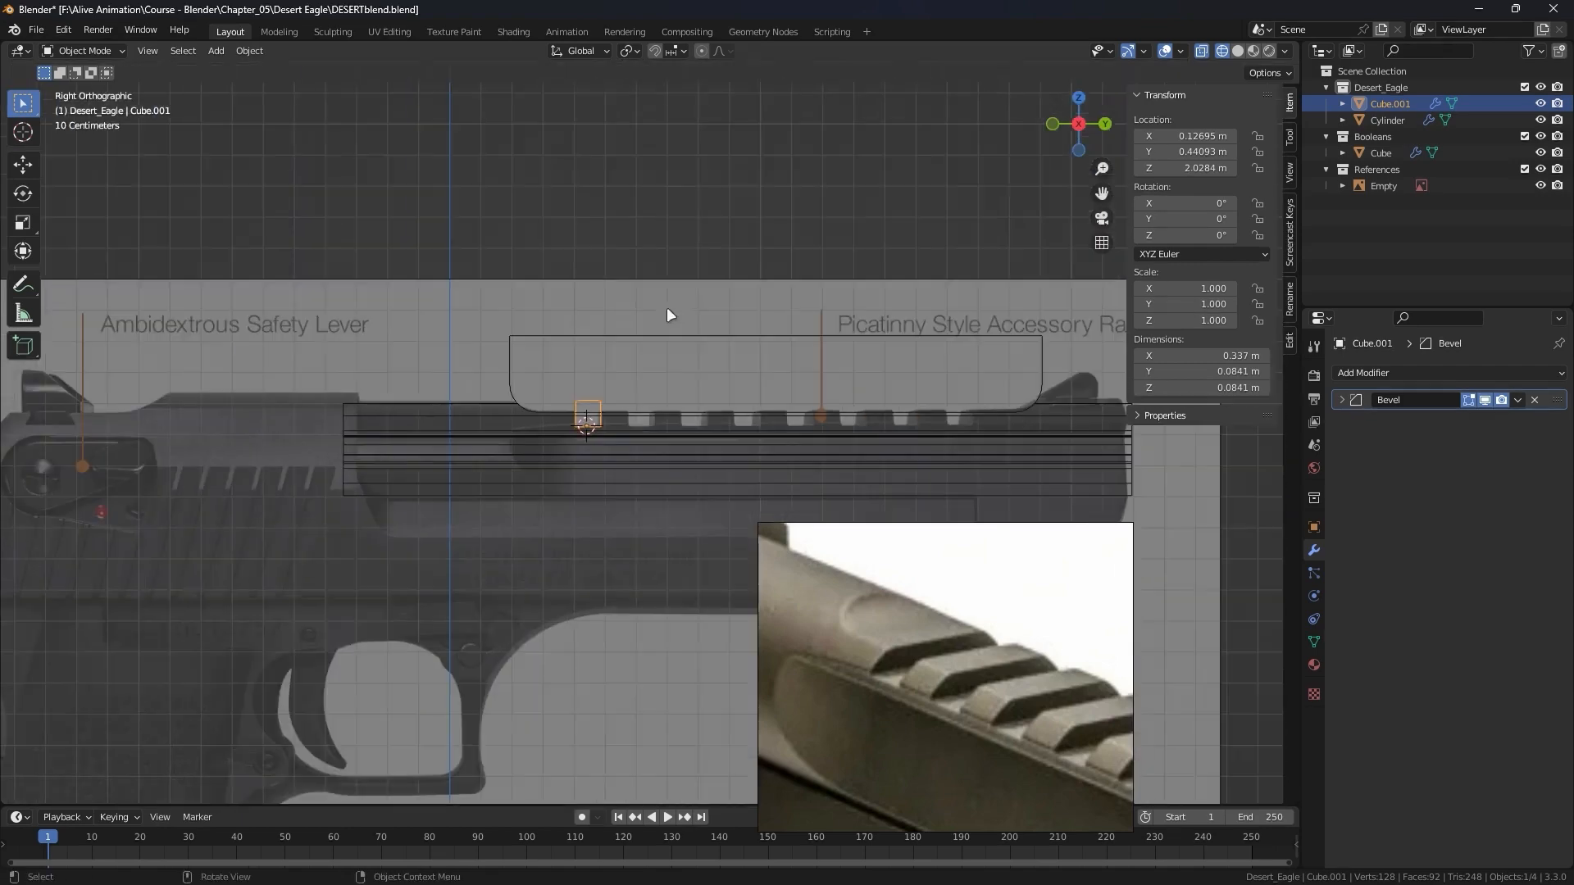
pyautogui.scroll(2, 516, 373)
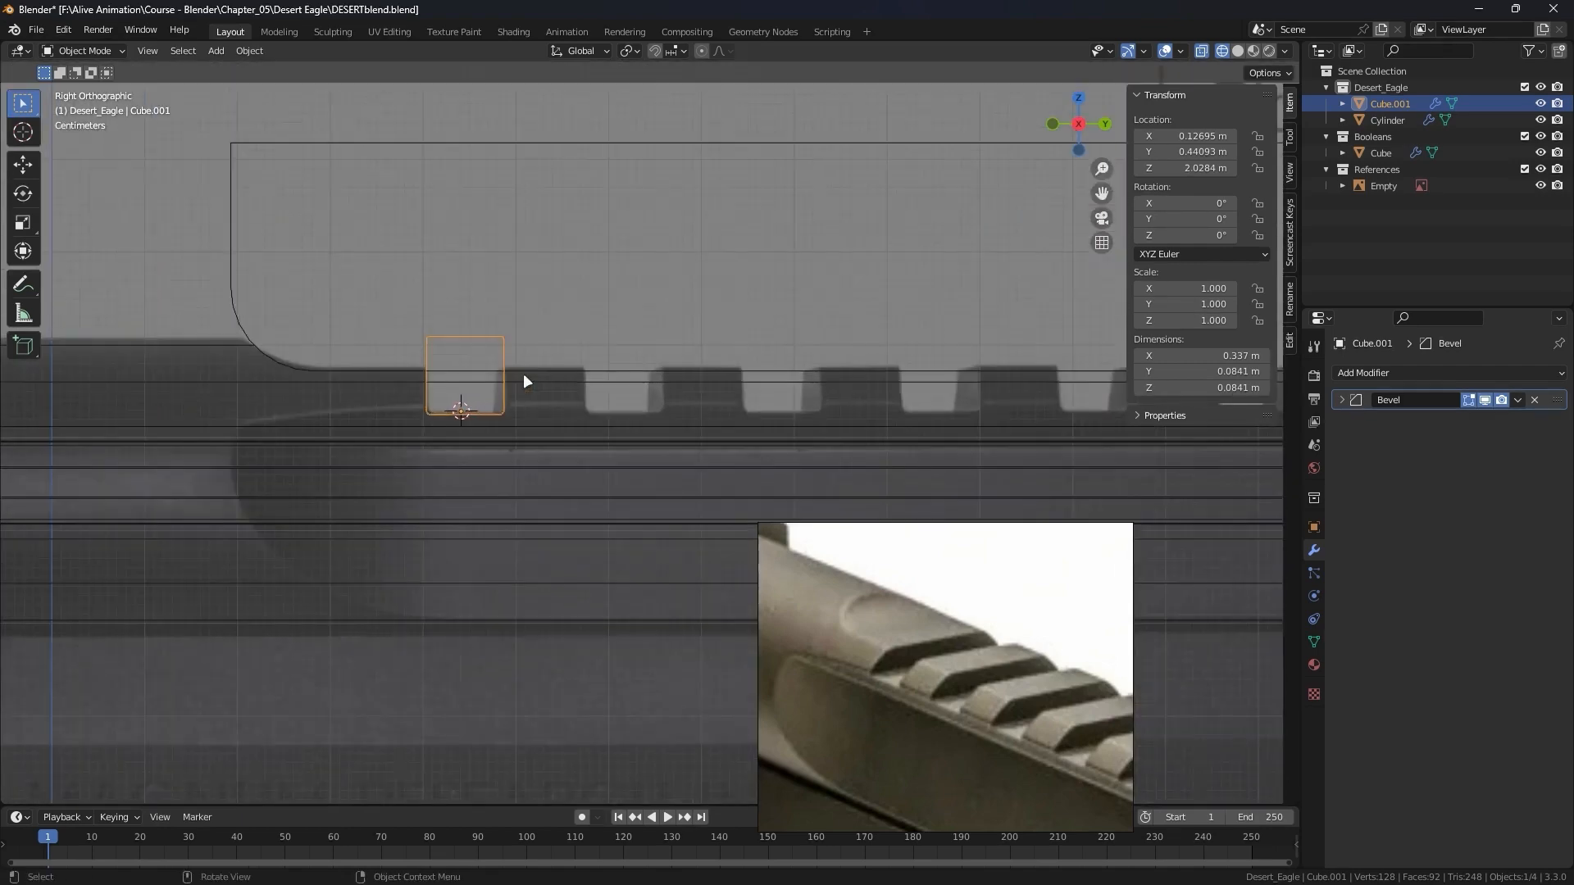
pyautogui.scroll(3, 492, 332)
pyautogui.keyDown('shift'); pyautogui.moveTo(489, 341); pyautogui.dragTo(606, 370, button='middle'); pyautogui.keyUp('shift')
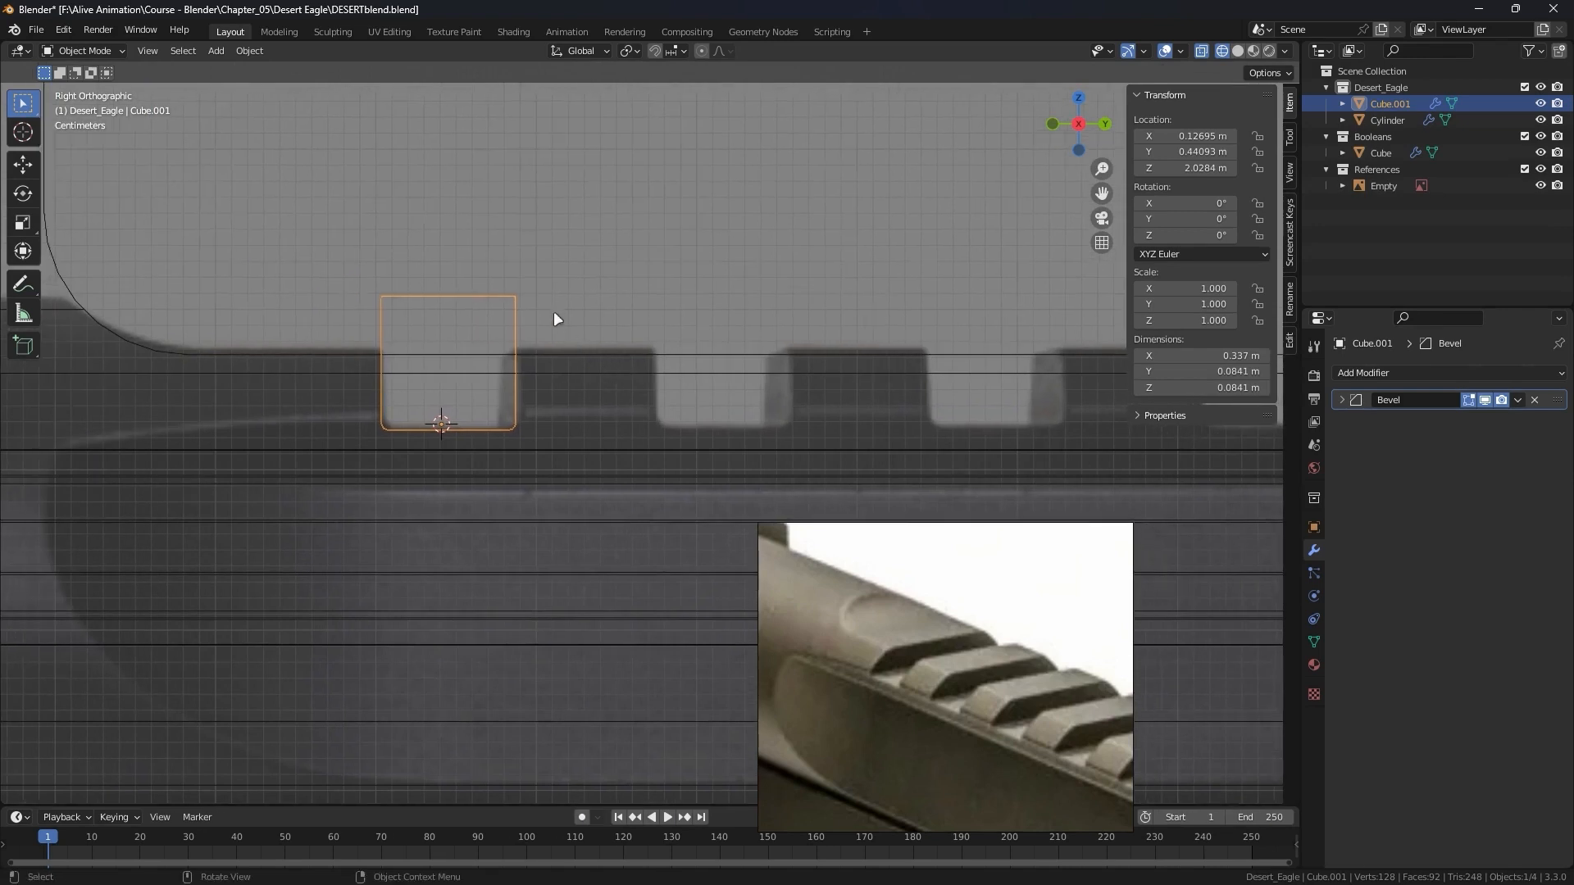
pyautogui.scroll(-2, 562, 316)
pyautogui.press('Tab')
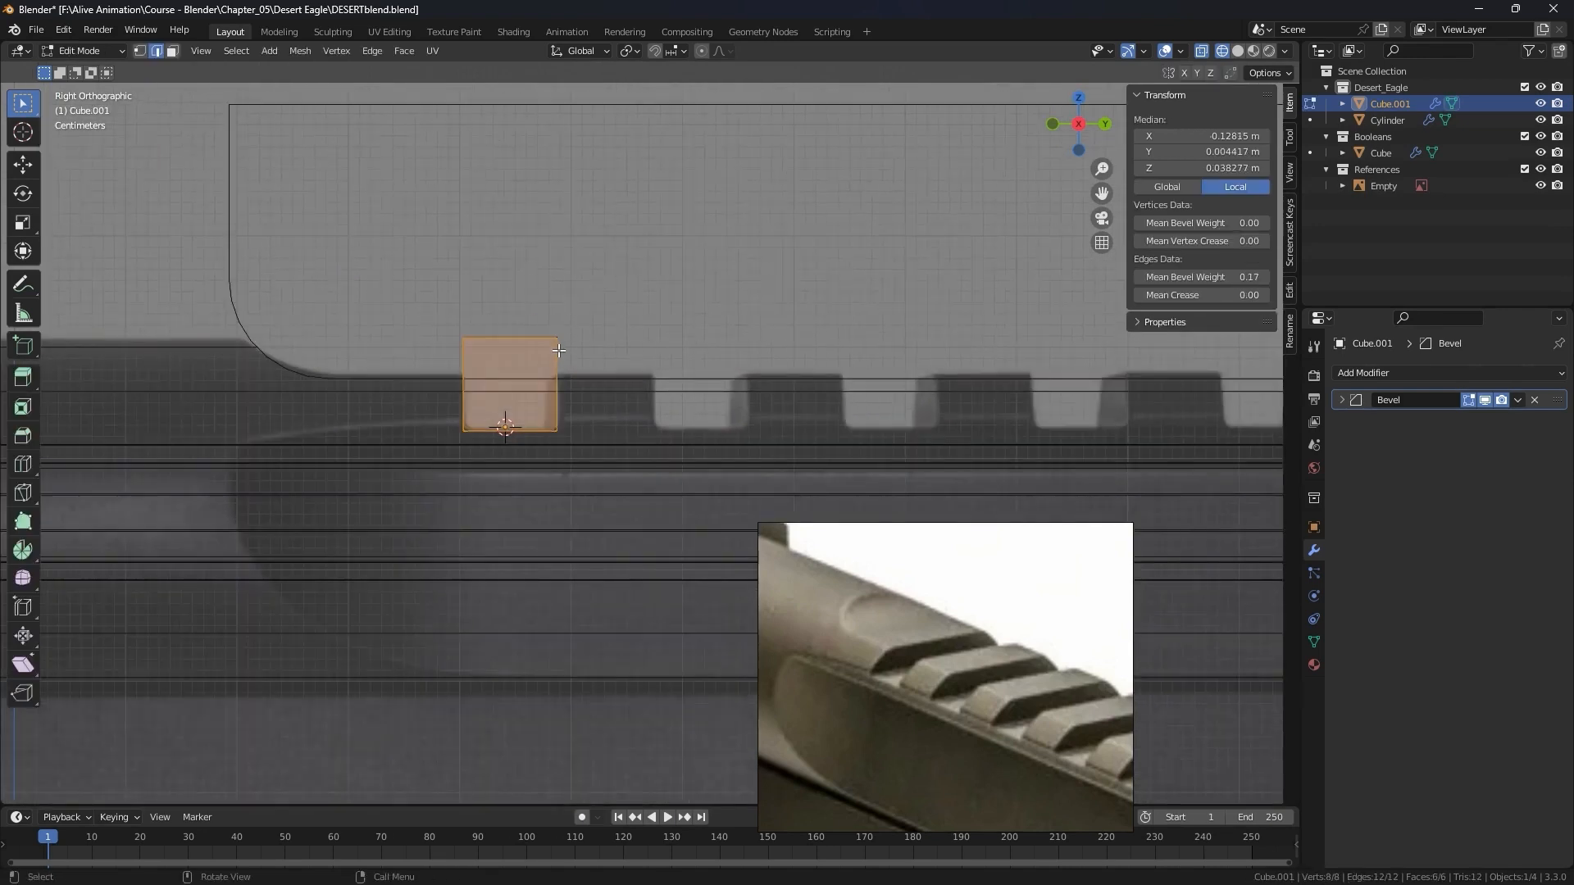
pyautogui.hotkey('shift', 'd')
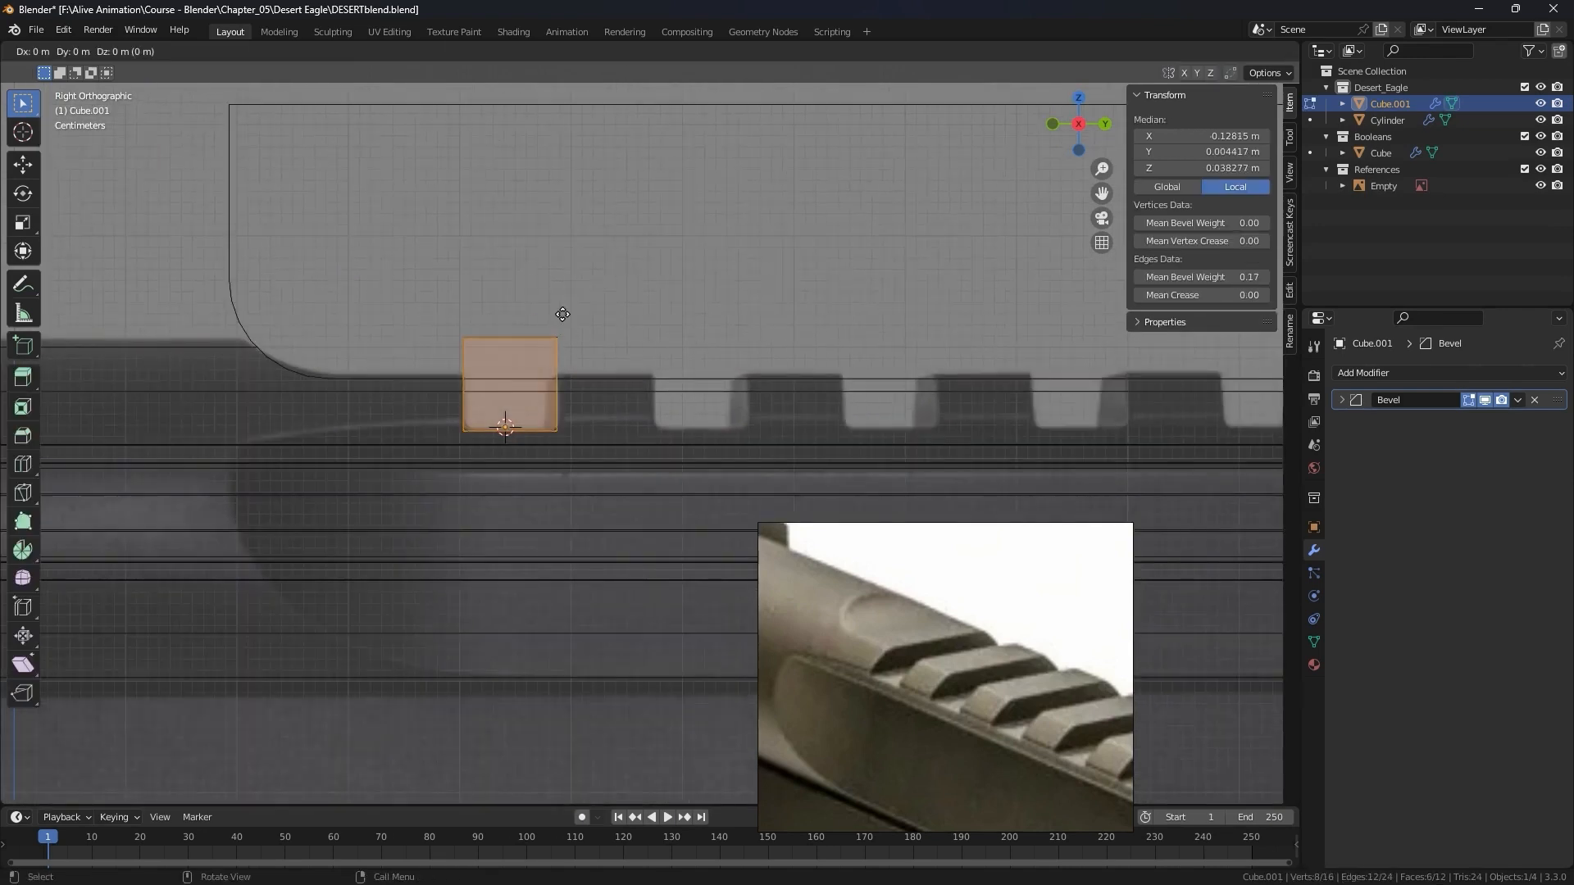
pyautogui.press('x')
pyautogui.press('y')
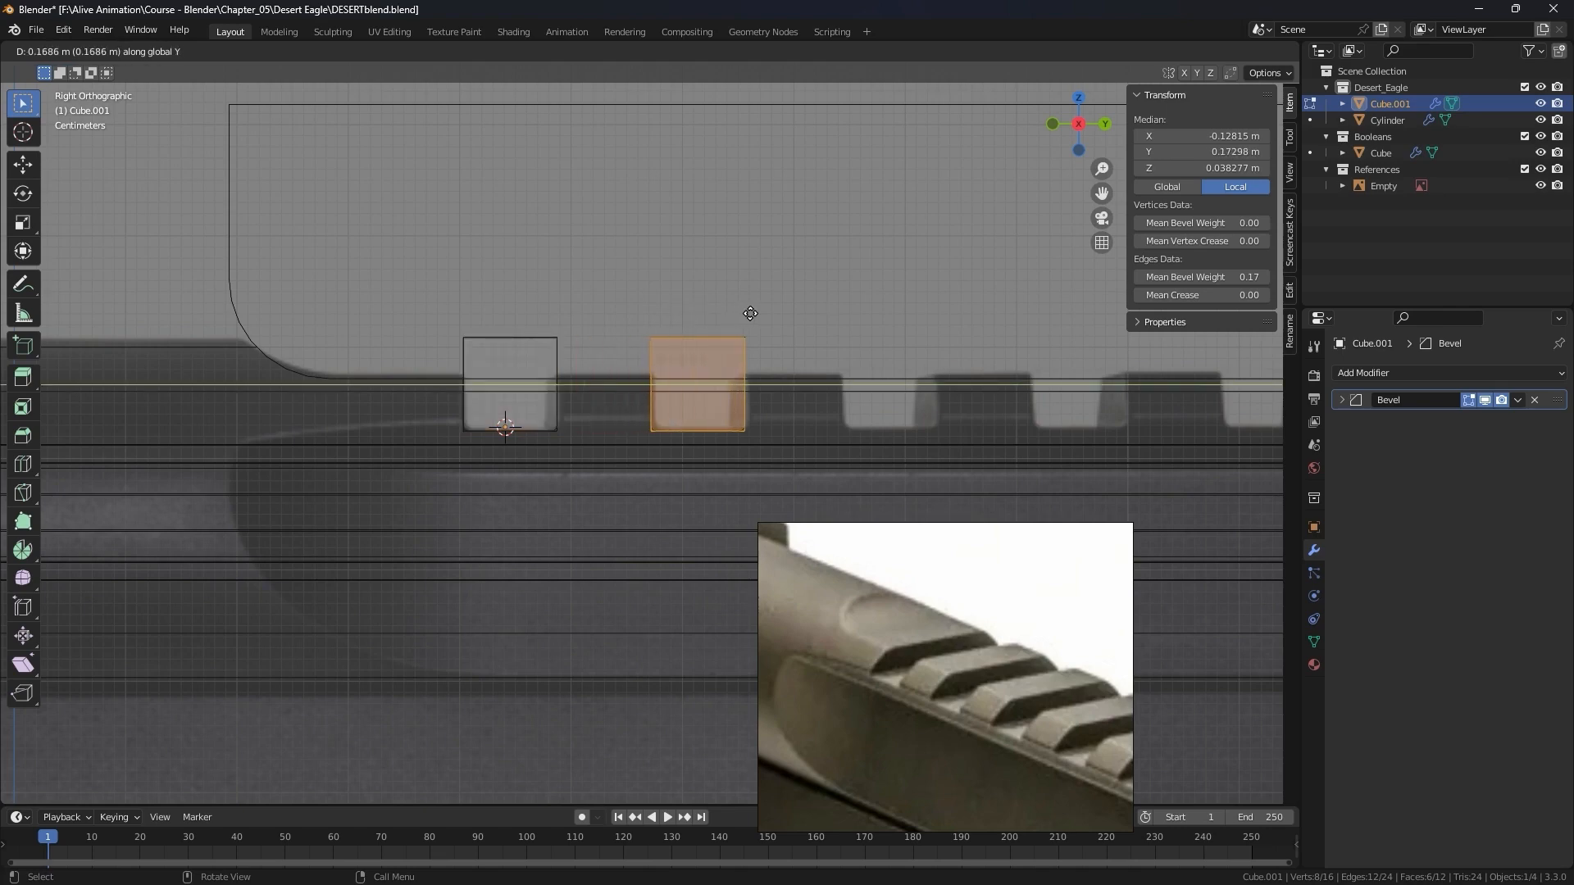
pyautogui.click(750, 313)
pyautogui.scroll(2, 721, 308)
pyautogui.scroll(-2, 713, 303)
pyautogui.scroll(2, 705, 300)
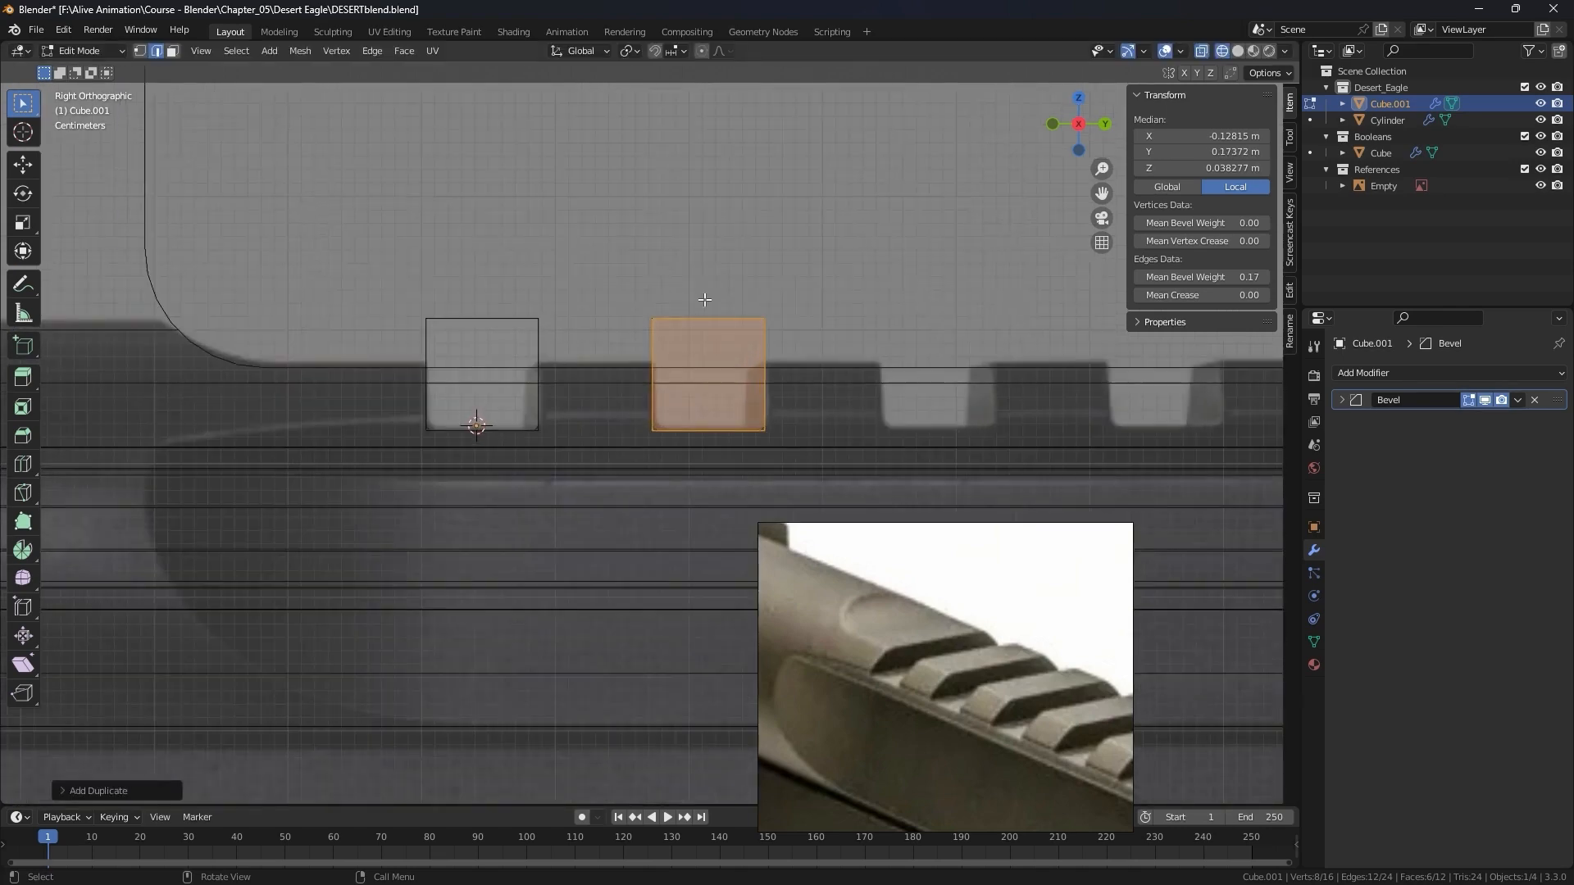
pyautogui.press('Tab')
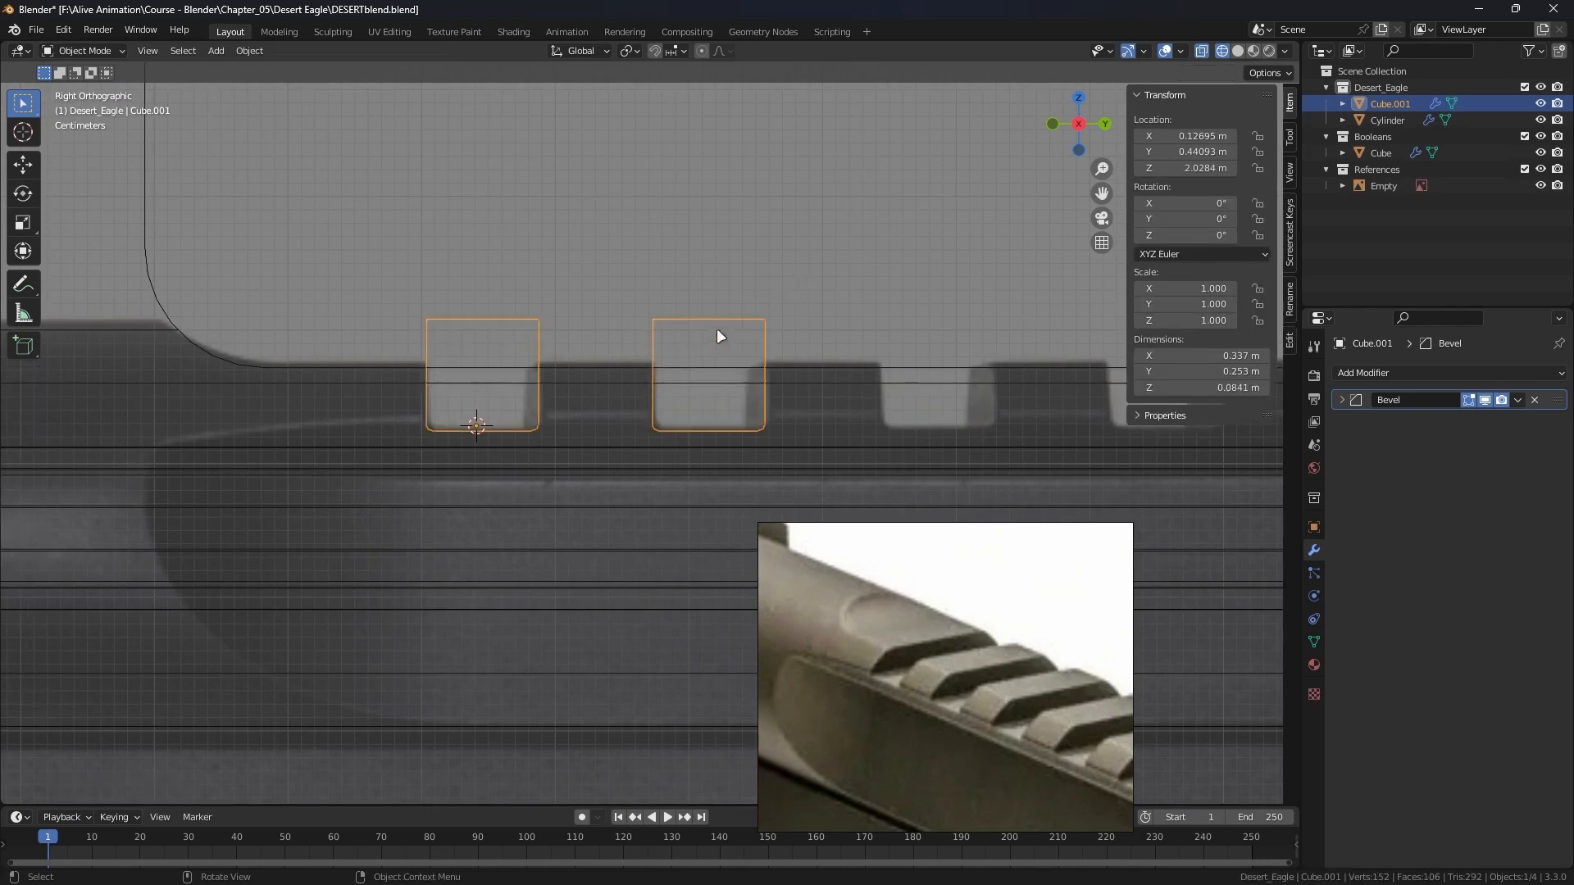
# Add an Array modifier to the slot cubes with relative offset factors of 0 in X and 1 in Y.
pyautogui.click(1415, 373)
pyautogui.click(1230, 419)
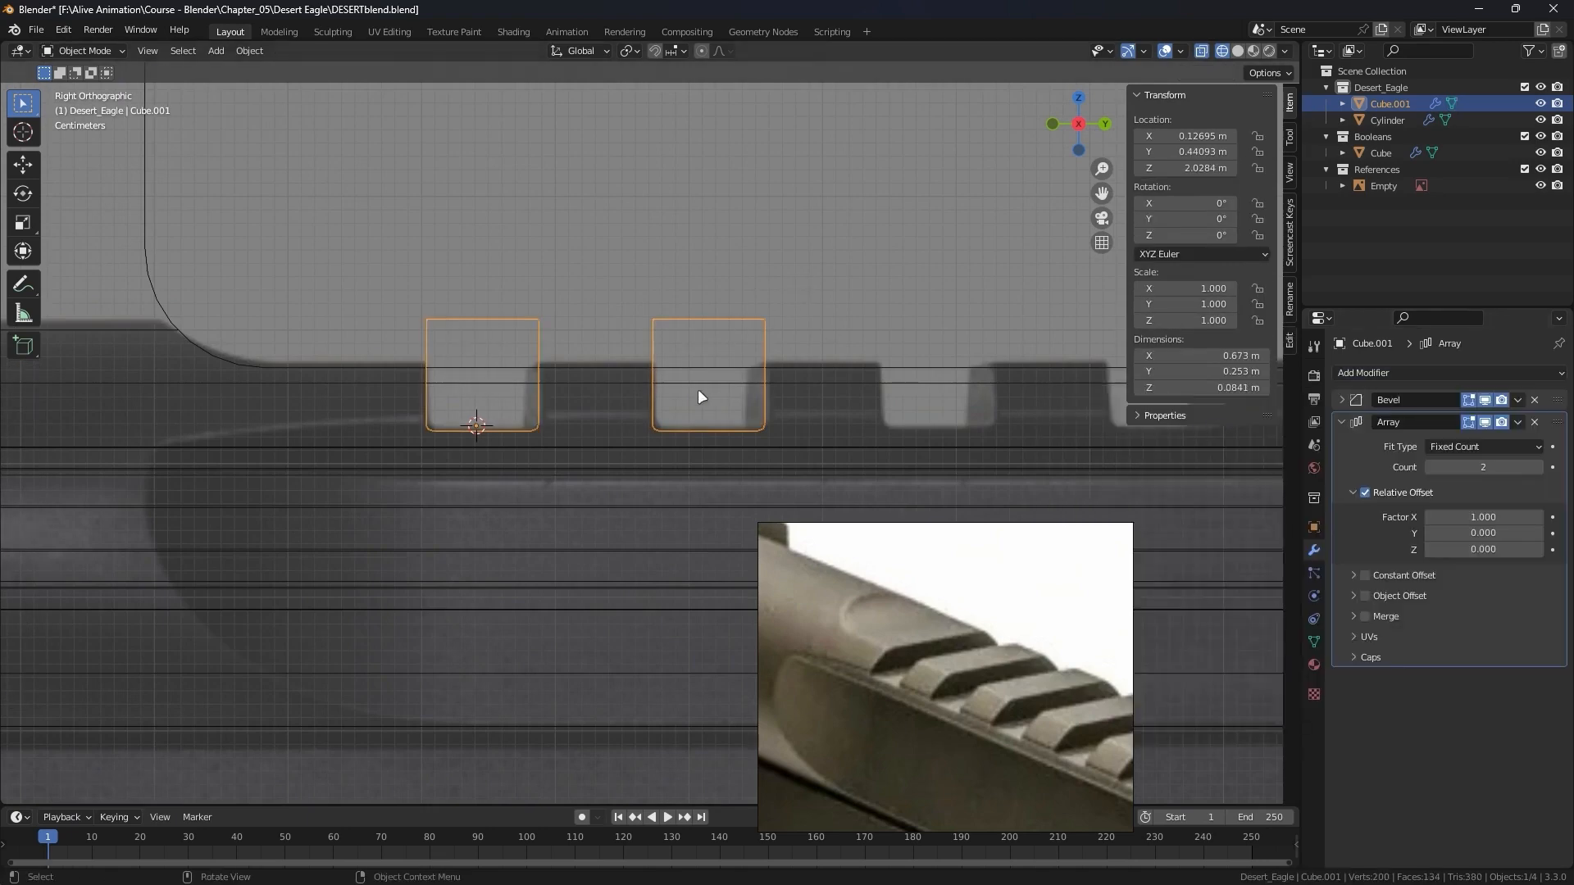
pyautogui.scroll(2, 696, 389)
pyautogui.scroll(-3, 753, 364)
pyautogui.click(1483, 532)
pyautogui.write('1')
pyautogui.press('Return')
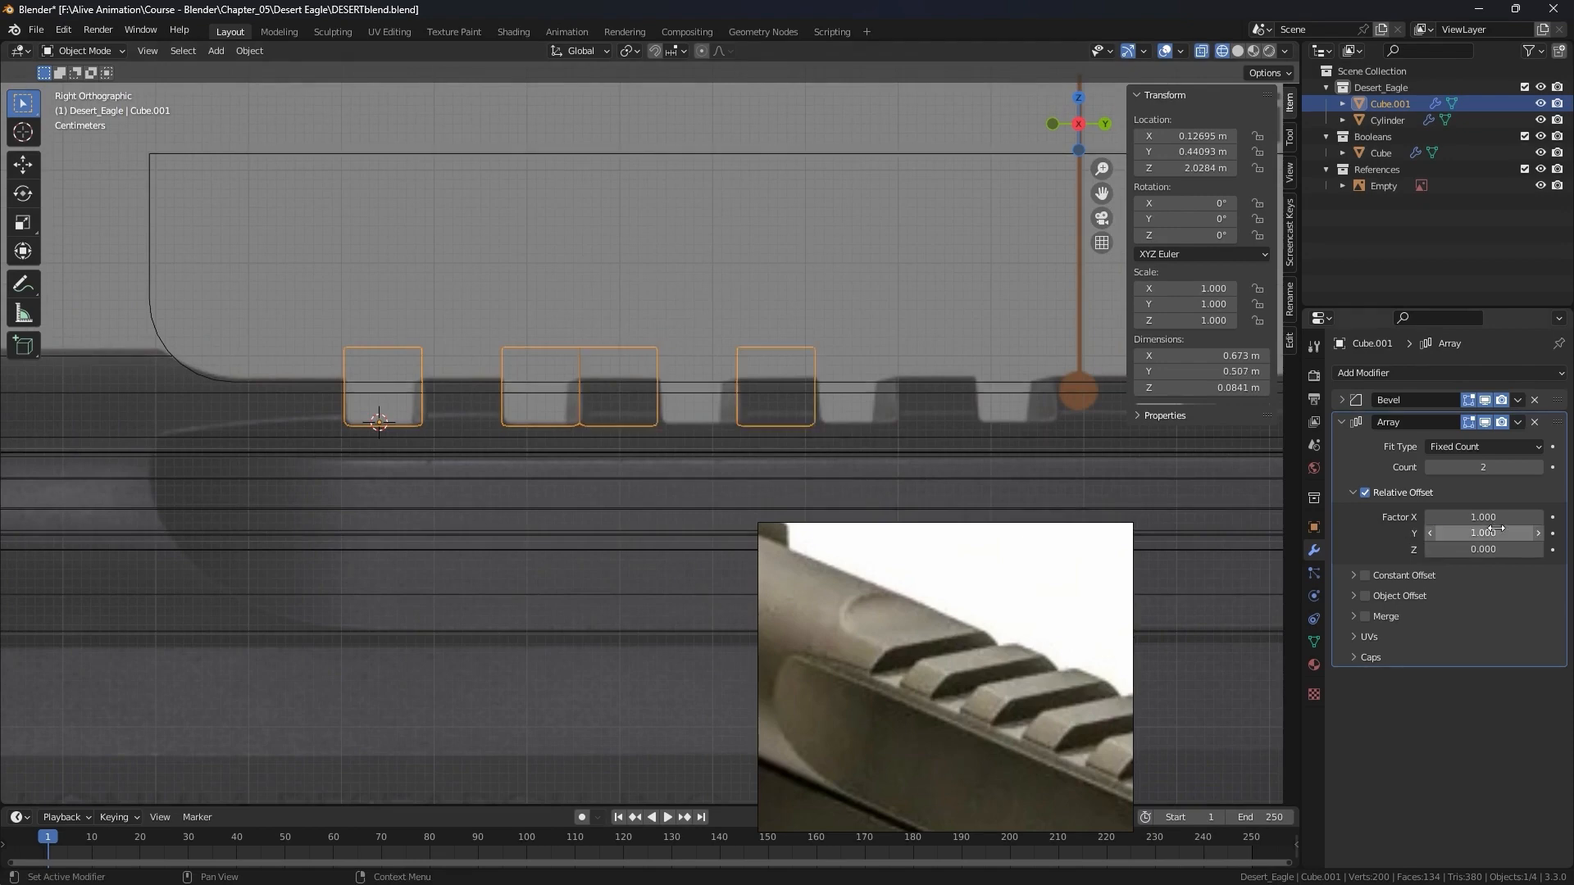
pyautogui.click(1496, 518)
pyautogui.write('0')
pyautogui.press('Return')
pyautogui.scroll(2, 1062, 464)
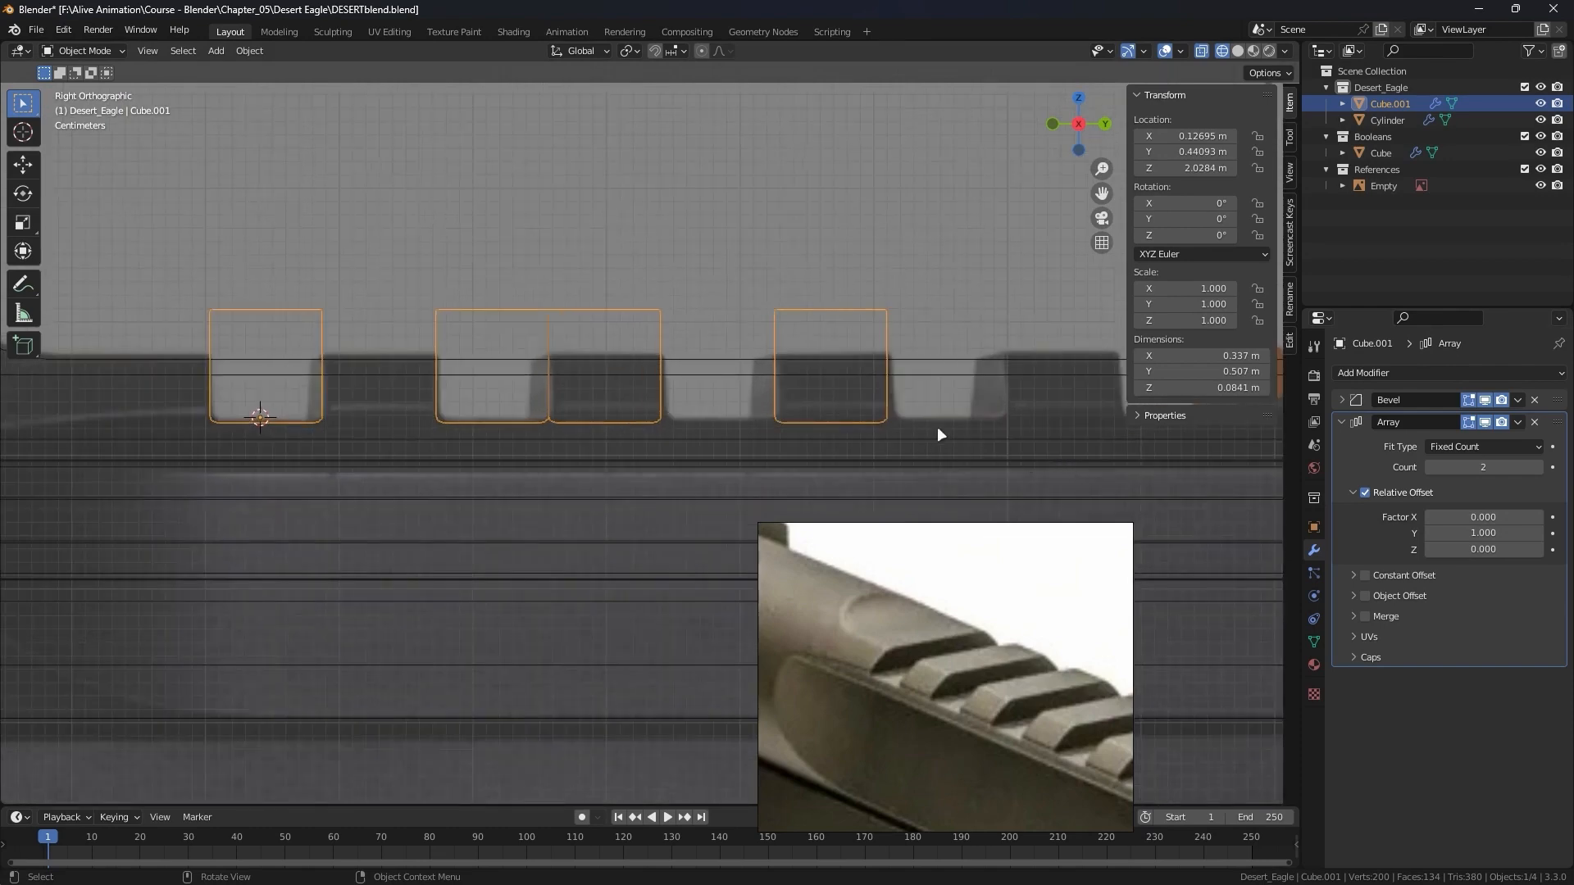
# Raise the array count to 3 and set the relative Y offset to 1.350 so the copies line up with the slots.
pyautogui.scroll(-3, 930, 418)
pyautogui.click(1535, 468)
pyautogui.moveTo(1476, 533); pyautogui.dragTo(1546, 532)
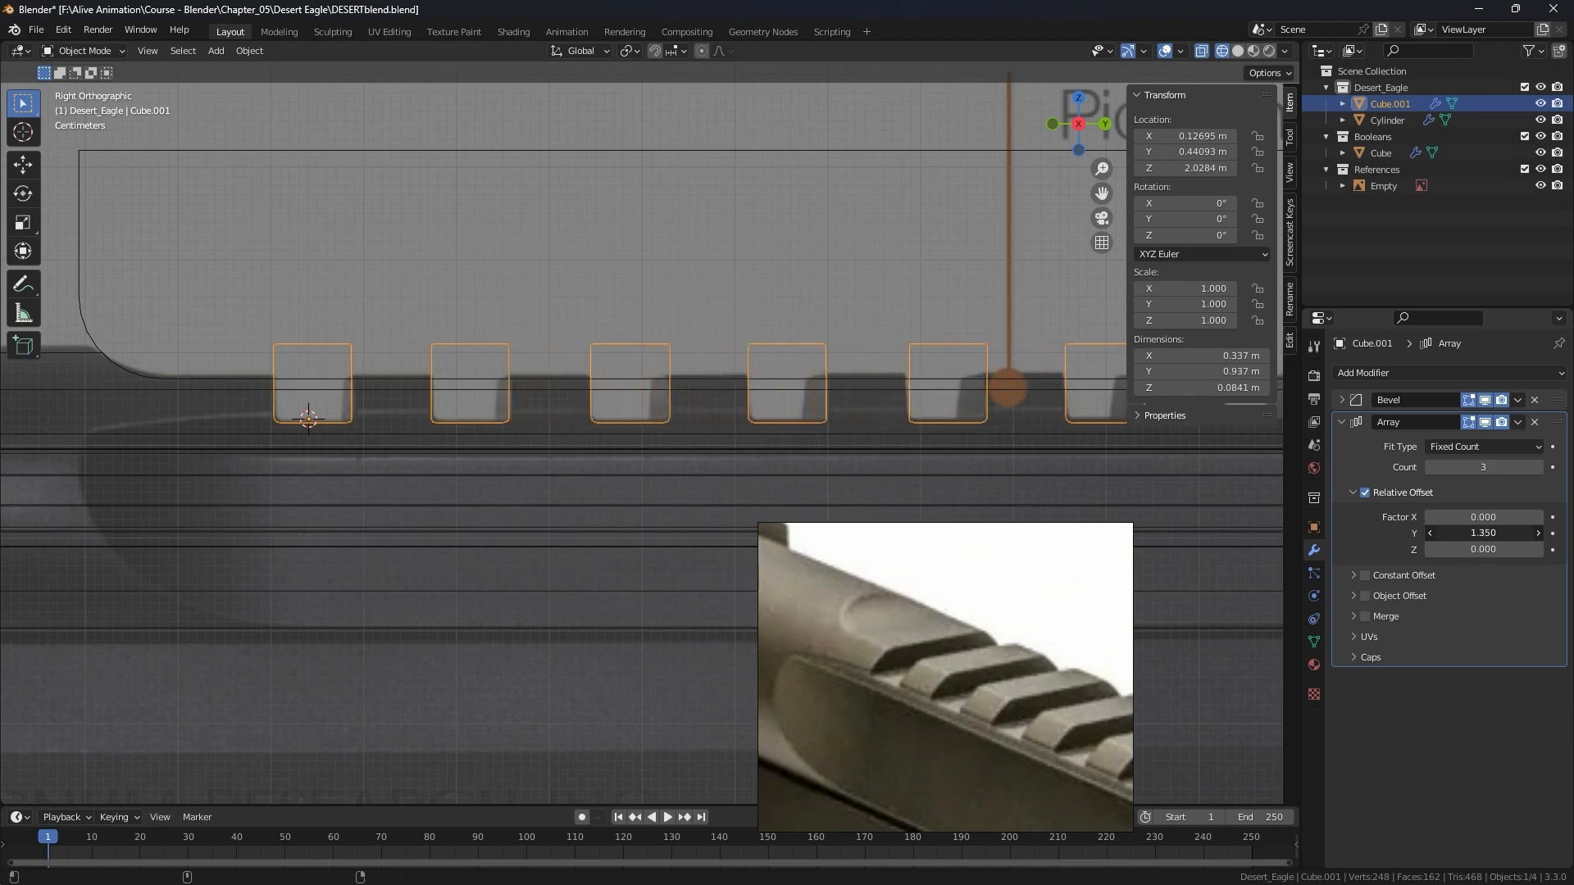
pyautogui.scroll(-3, 878, 366)
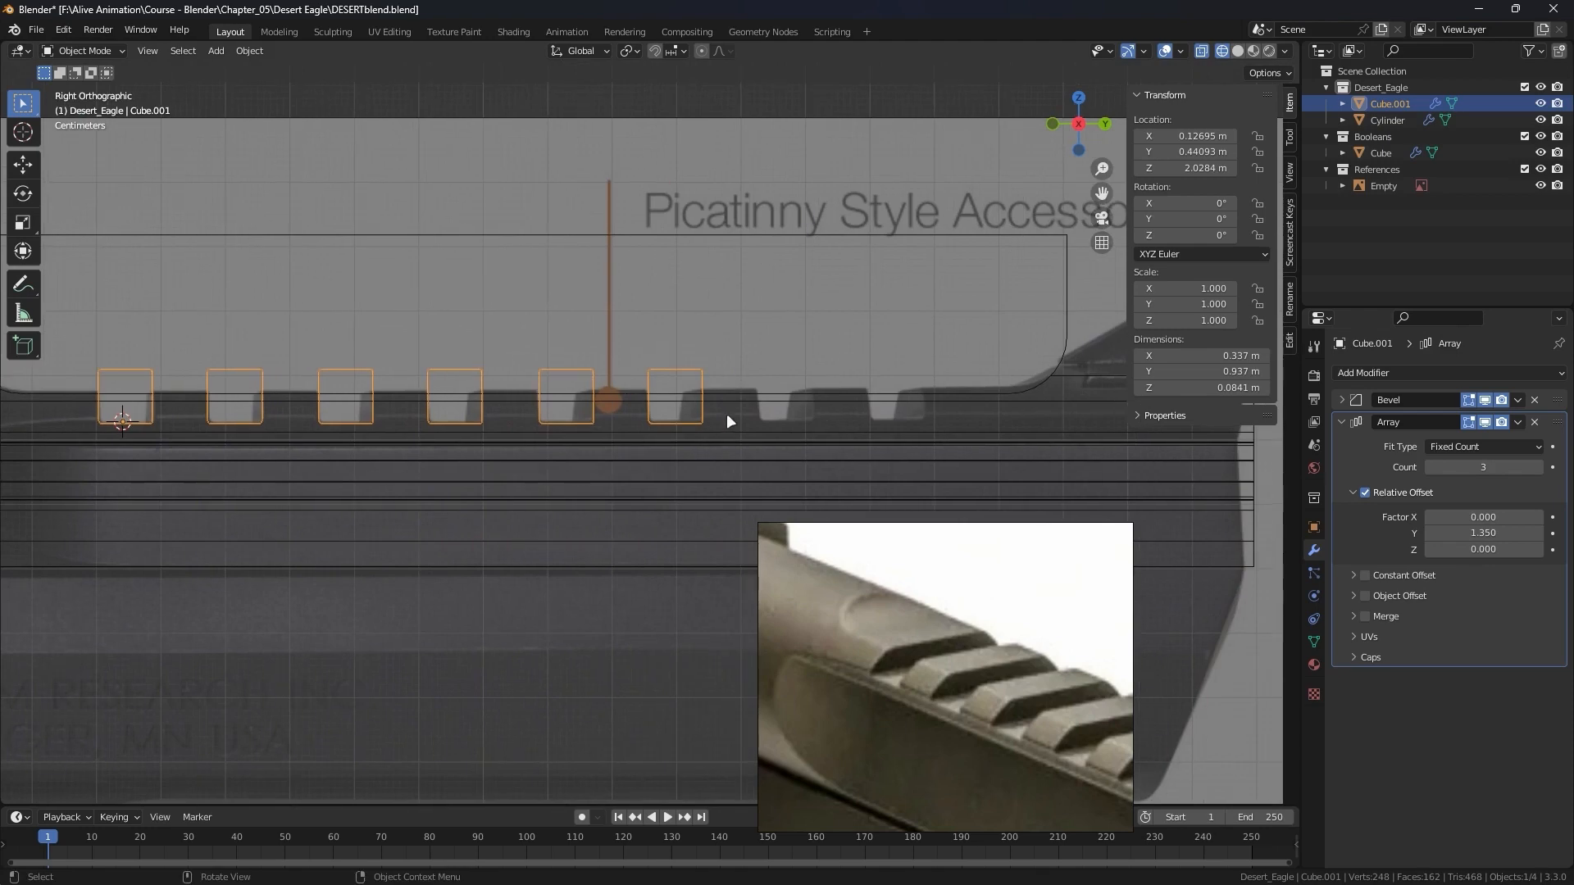
# Raise the slot cubes' array count to 4 so they cover all the Picatinny rail slots.
pyautogui.scroll(1, 727, 413)
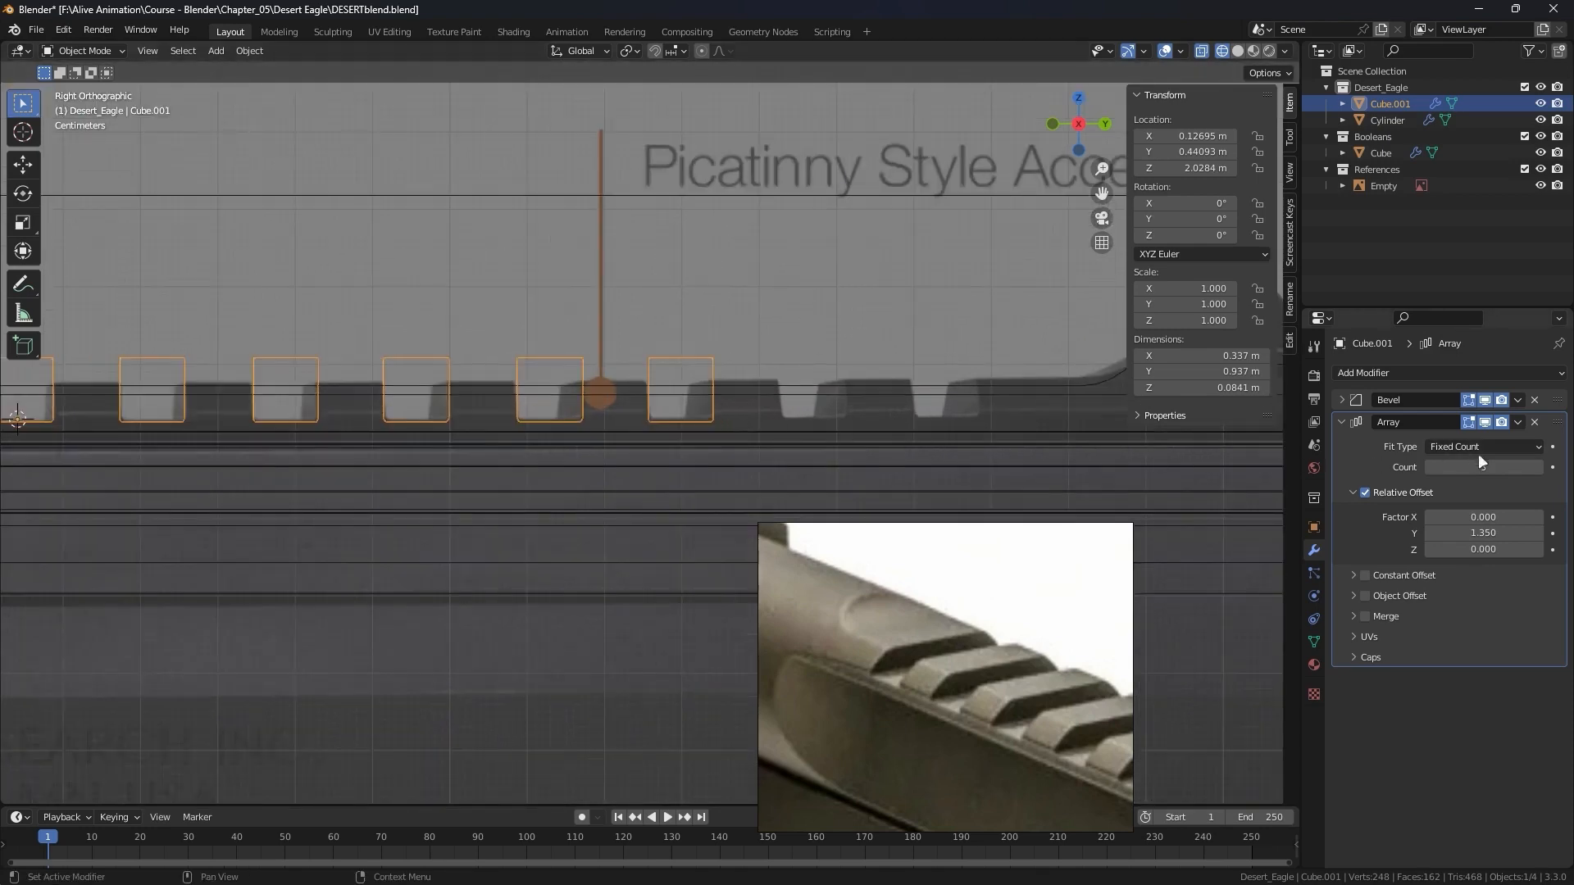
pyautogui.click(1538, 468)
pyautogui.scroll(-2, 505, 387)
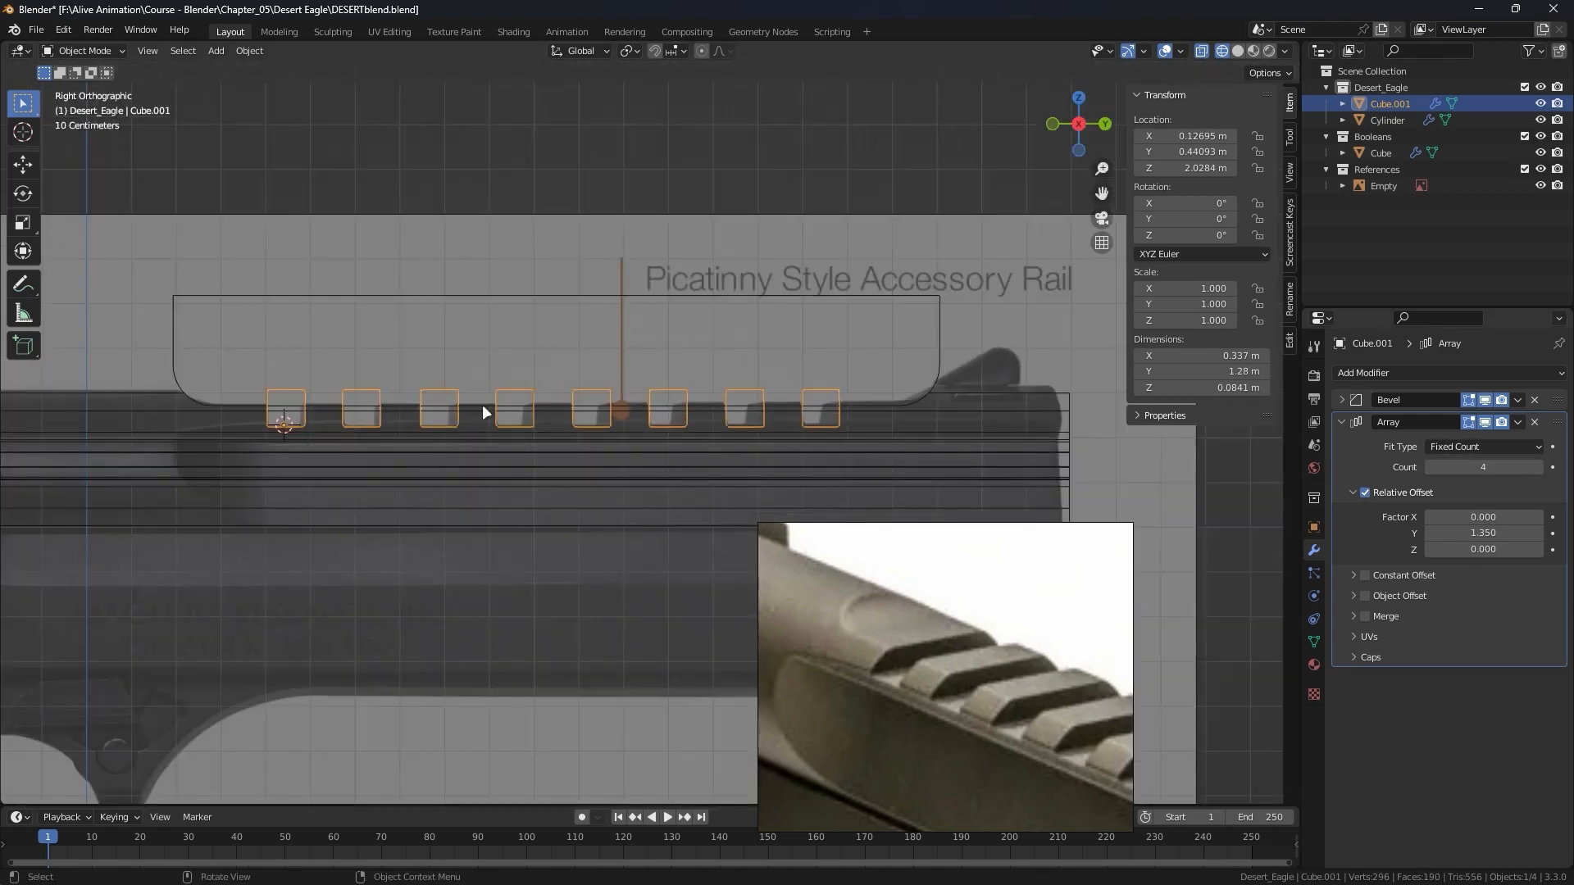
# Check the arrayed cubes' alignment against the reference slots along the whole length of the rail.
pyautogui.scroll(-1, 650, 406)
pyautogui.scroll(4, 537, 432)
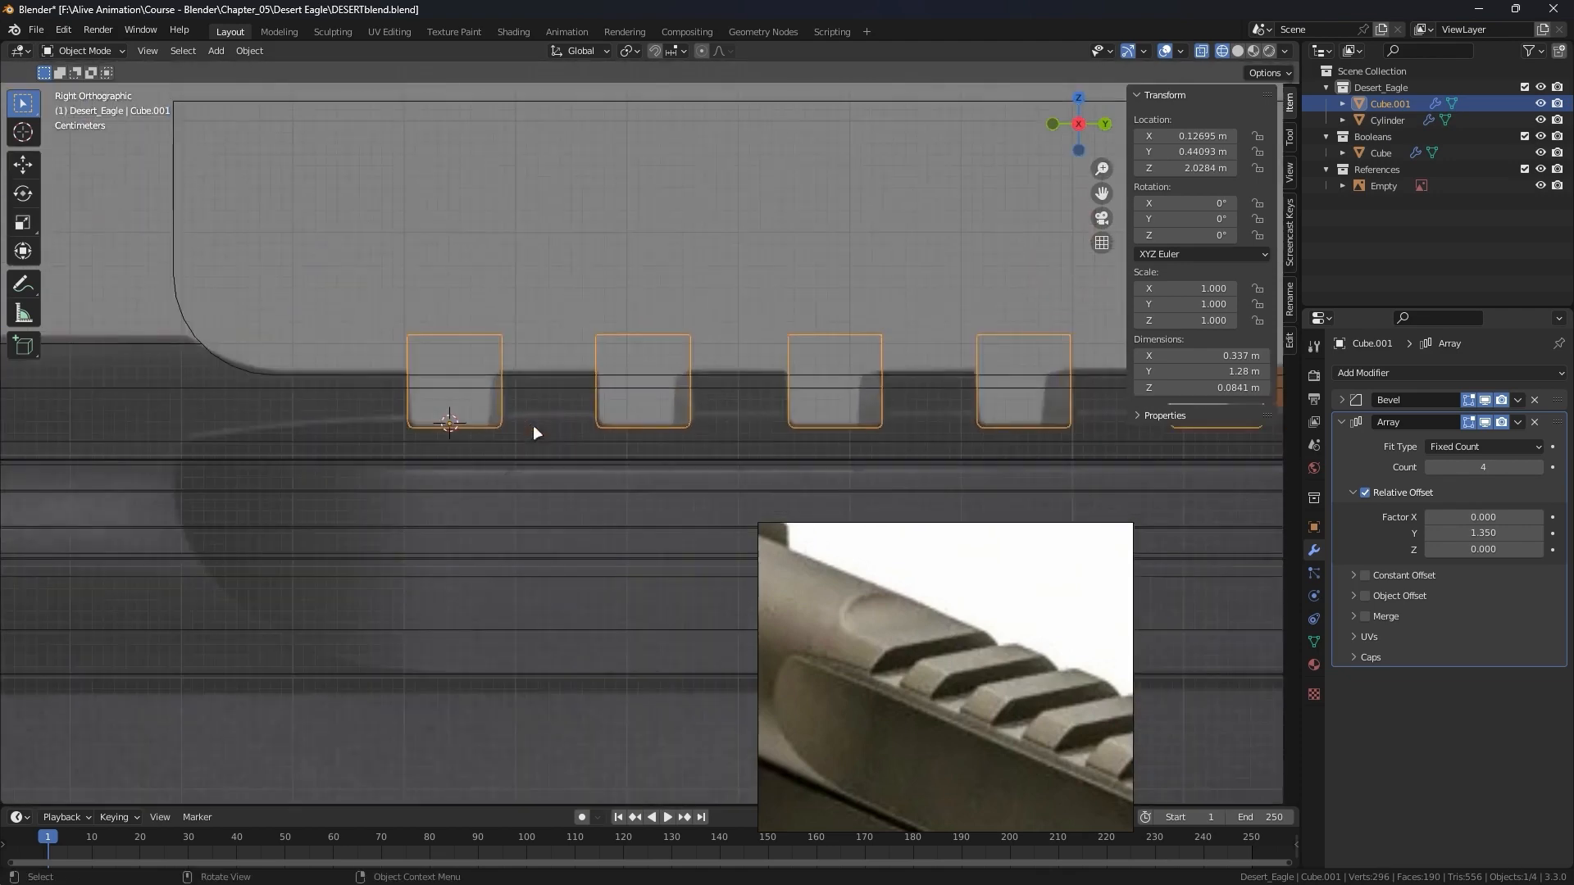
pyautogui.scroll(-7, 512, 391)
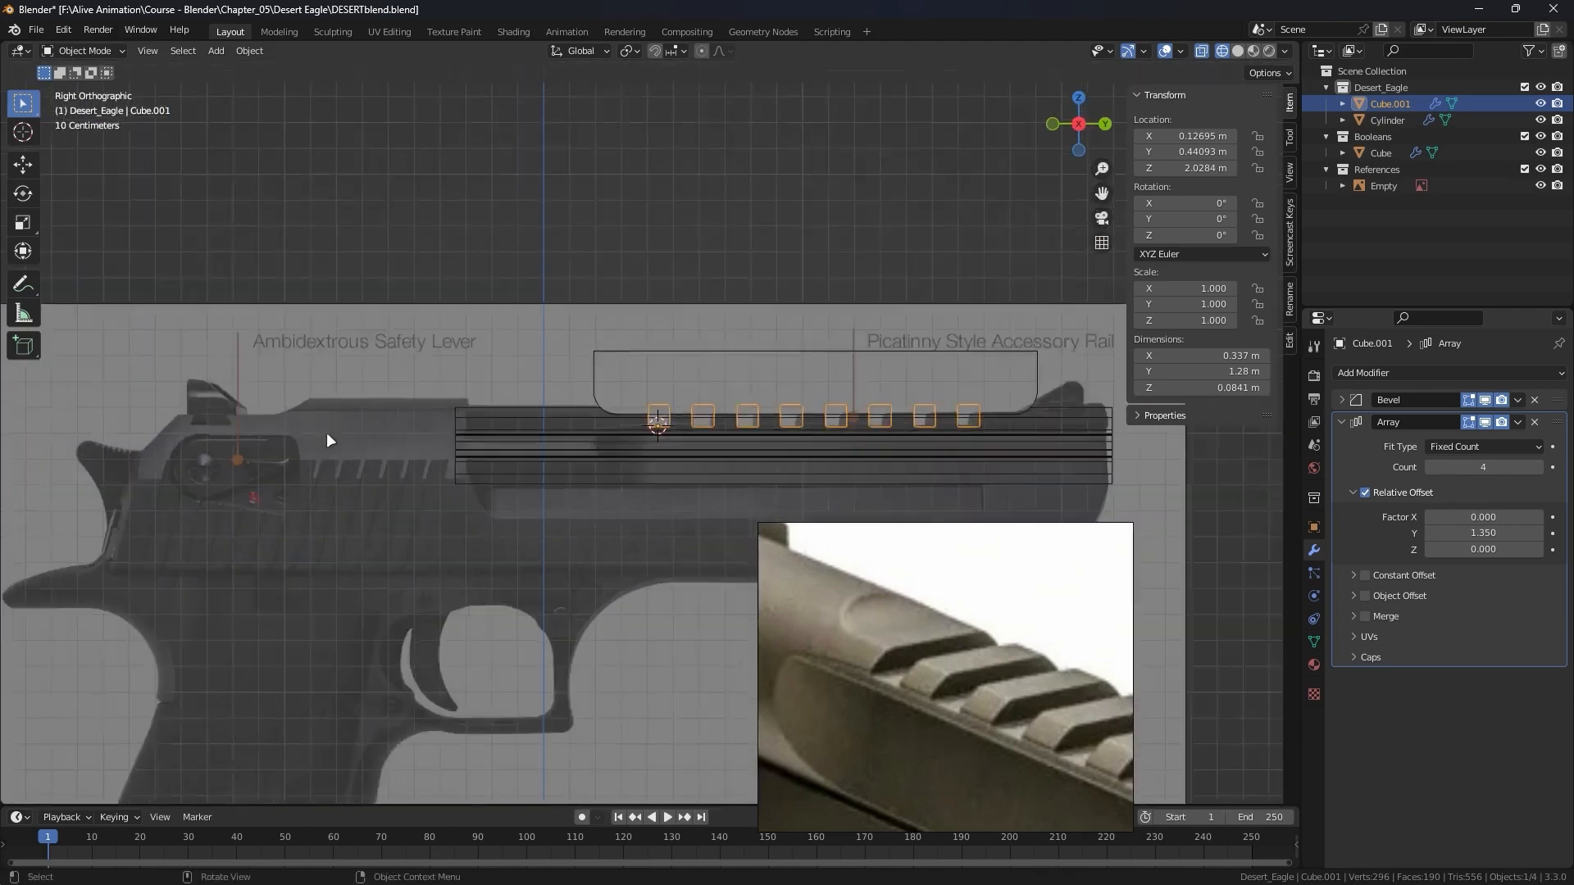
pyautogui.scroll(6, 592, 449)
pyautogui.scroll(-3, 798, 400)
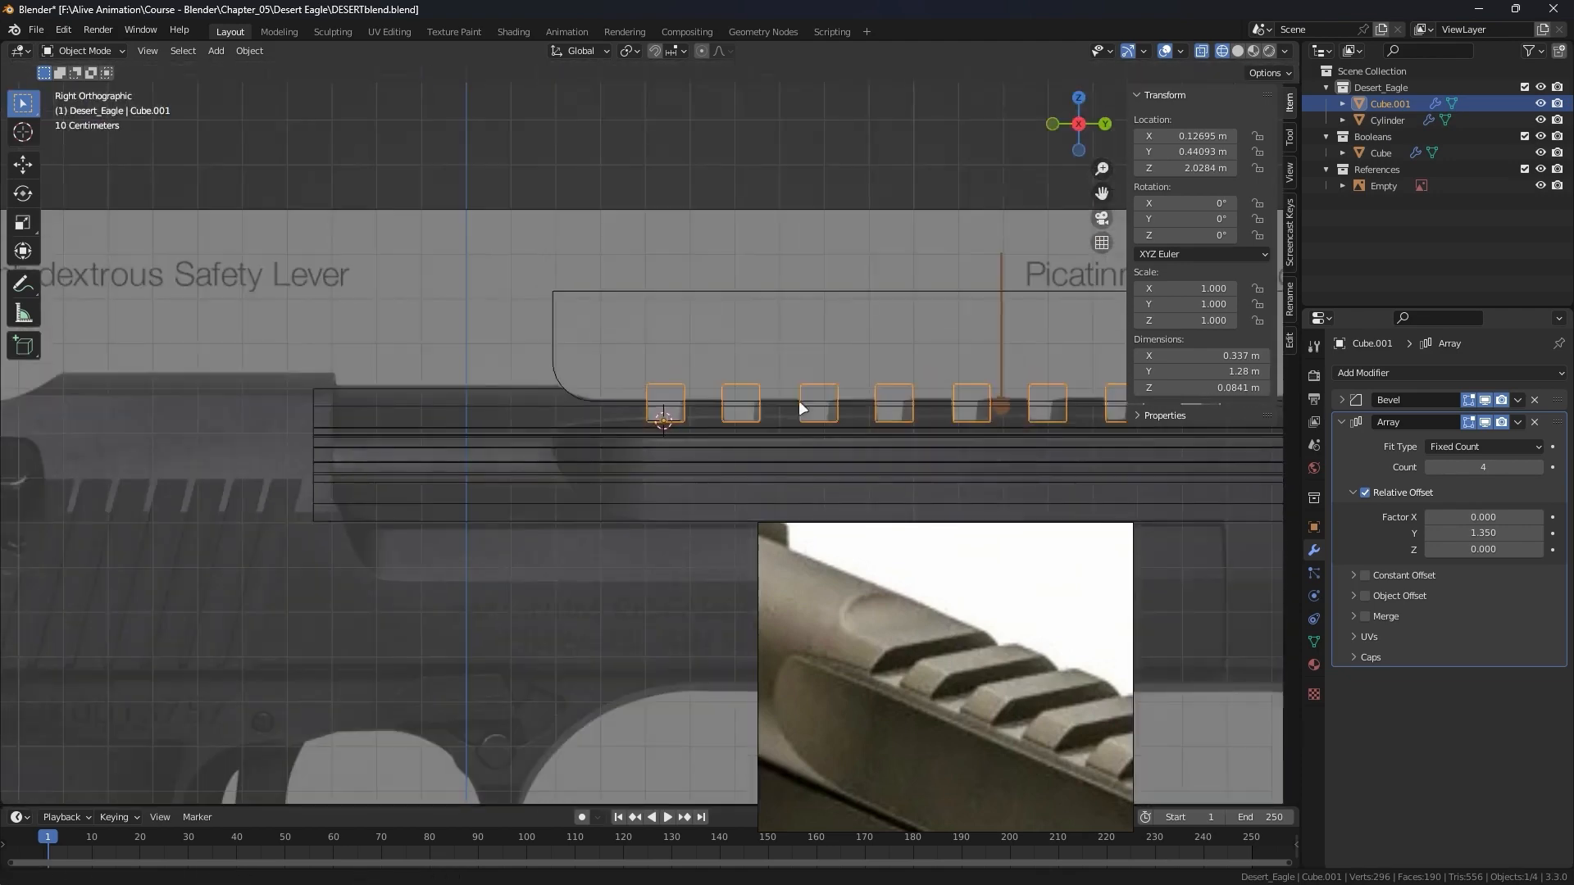
pyautogui.scroll(1, 730, 413)
pyautogui.scroll(3, 450, 432)
pyautogui.scroll(-3, 450, 430)
pyautogui.scroll(1, 558, 454)
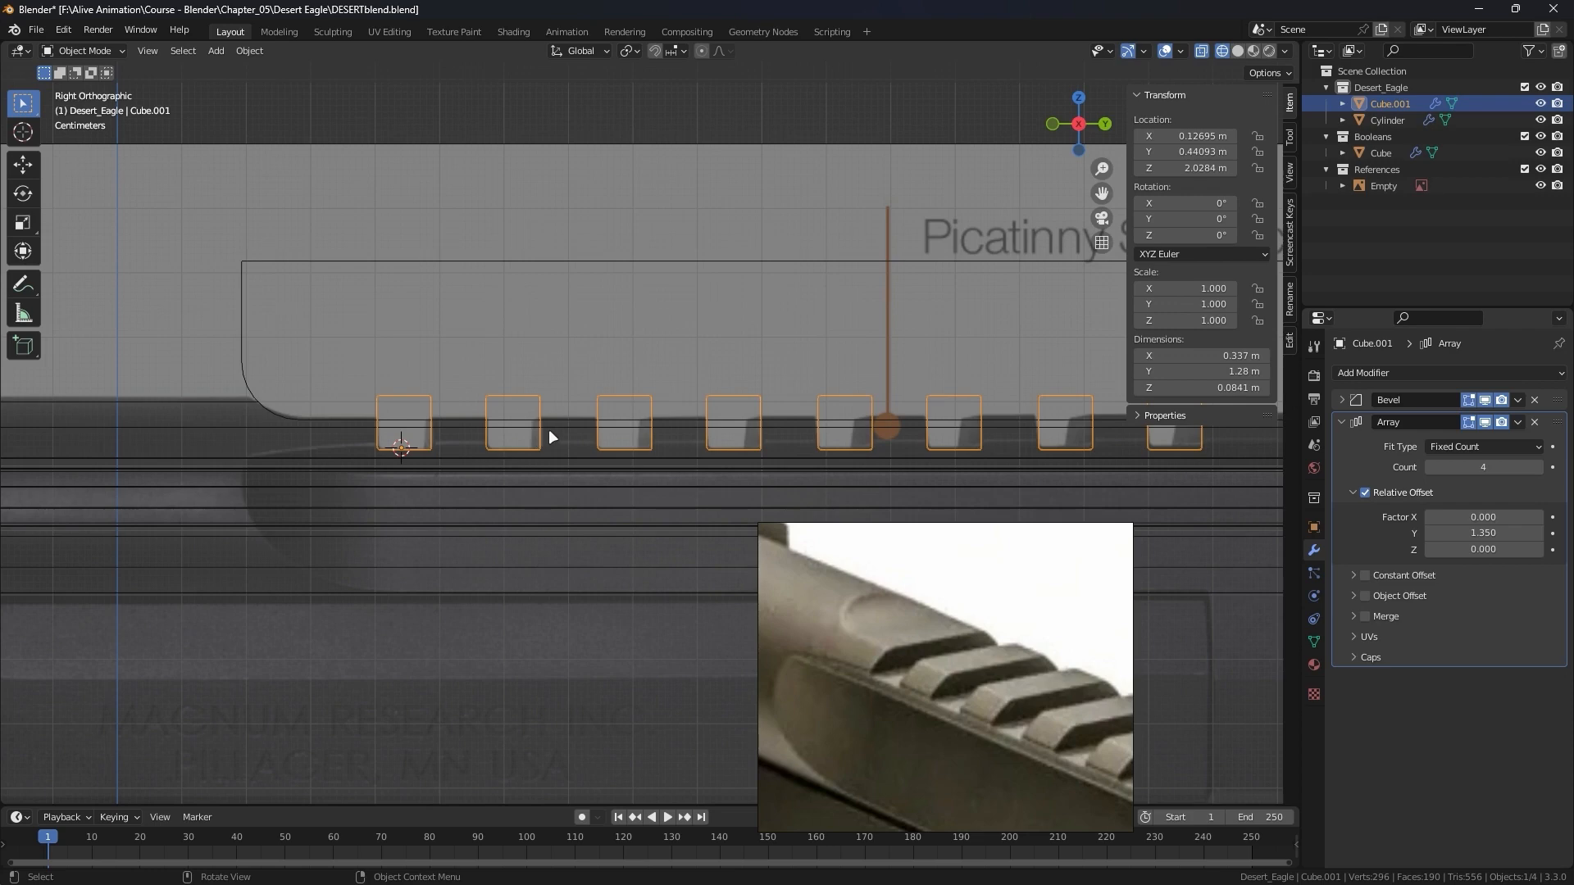
pyautogui.scroll(3, 548, 430)
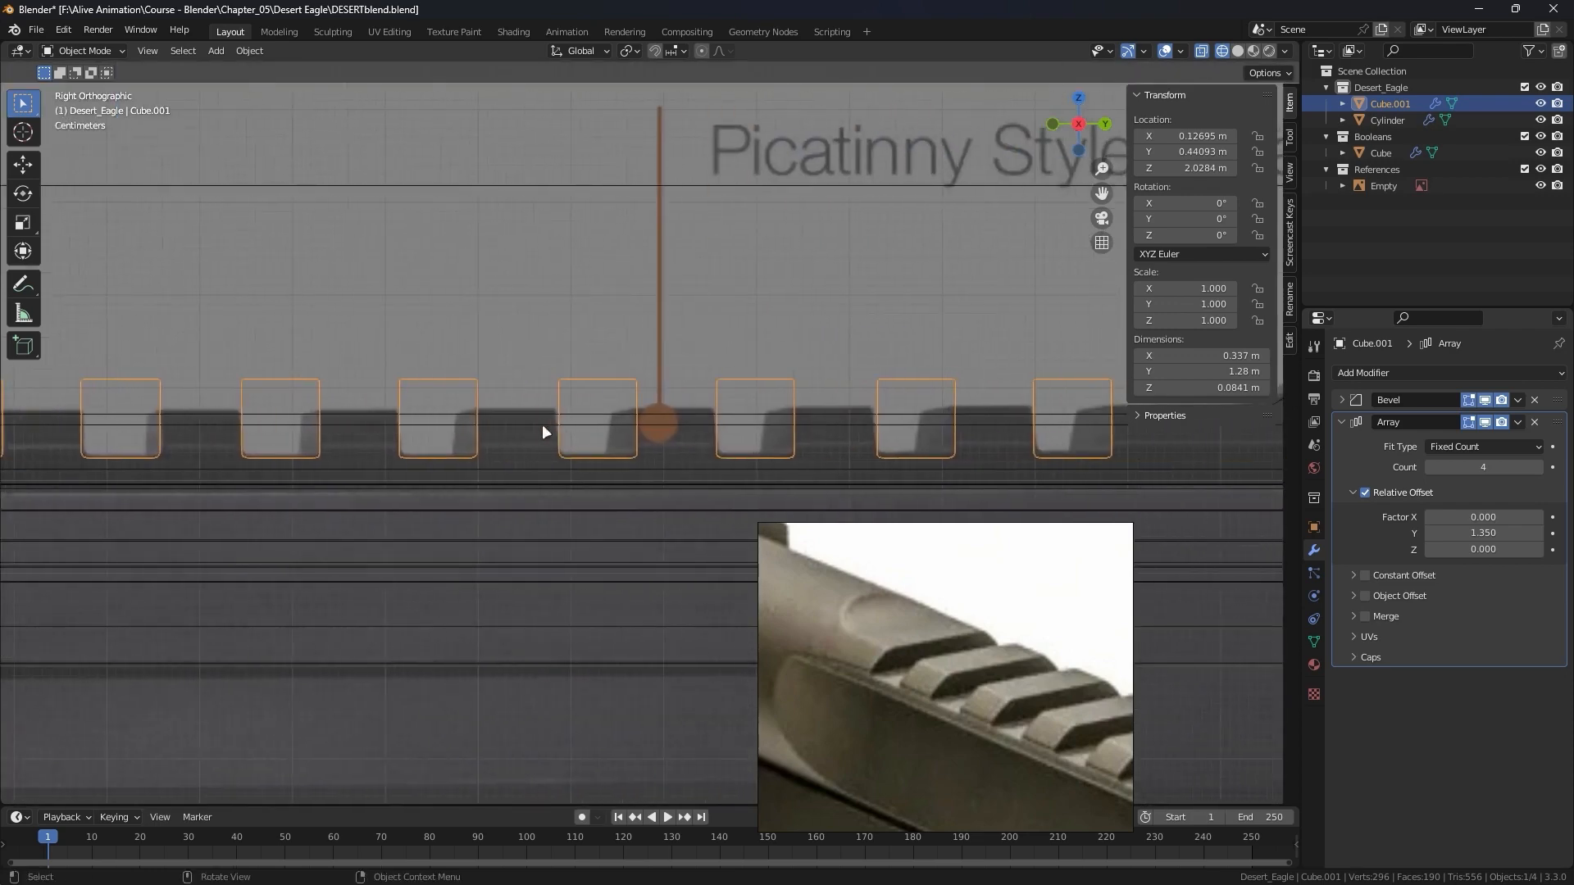
pyautogui.scroll(-3, 545, 430)
pyautogui.keyDown('shift'); pyautogui.moveTo(814, 441); pyautogui.dragTo(654, 435, button='middle'); pyautogui.keyUp('shift')
pyautogui.scroll(4, 654, 436)
pyautogui.scroll(-3, 654, 435)
pyautogui.keyDown('shift'); pyautogui.moveTo(448, 423); pyautogui.dragTo(997, 426, button='middle'); pyautogui.keyUp('shift')
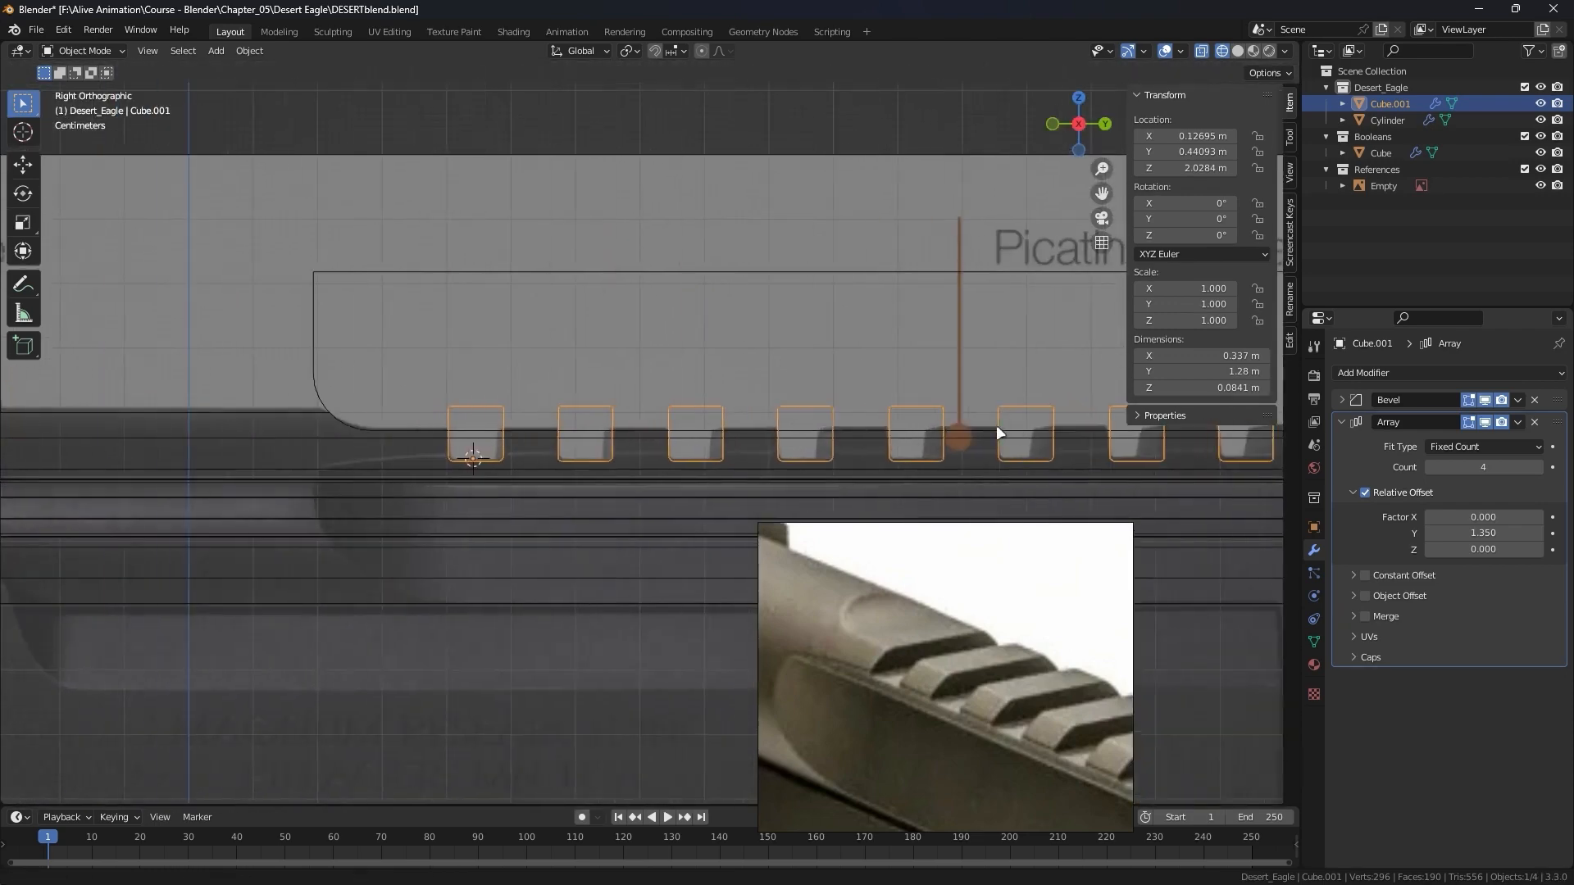
pyautogui.scroll(4, 604, 449)
pyautogui.scroll(-3, 607, 443)
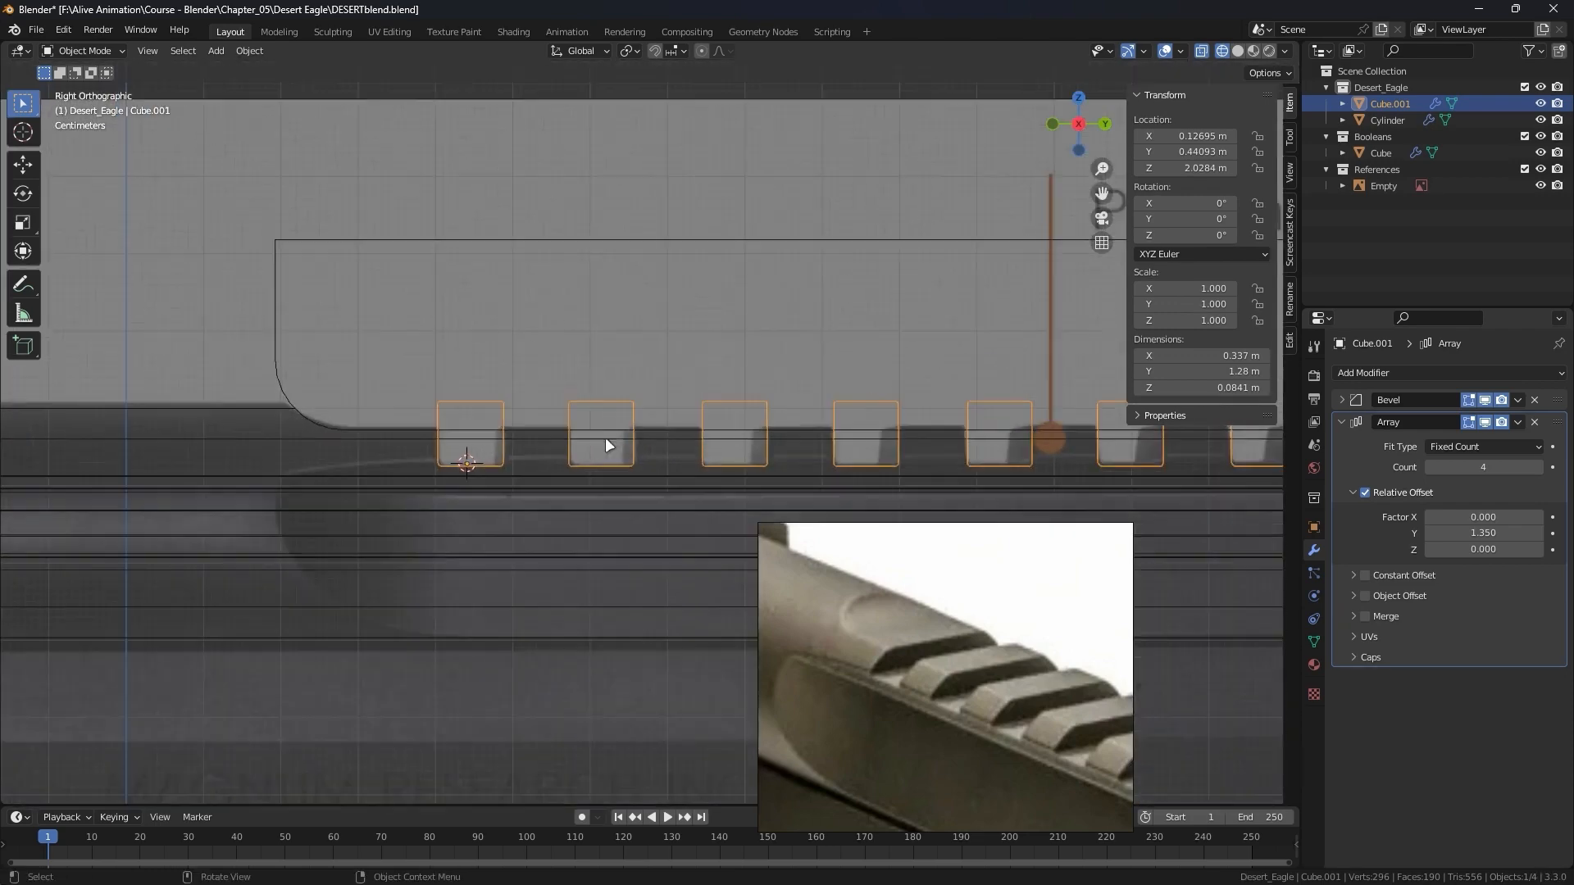
# Collapse the cubes' Array modifier, then select the barrel cylinder and review its modifier stack.
pyautogui.click(1342, 421)
pyautogui.scroll(1, 648, 429)
pyautogui.scroll(-4, 569, 395)
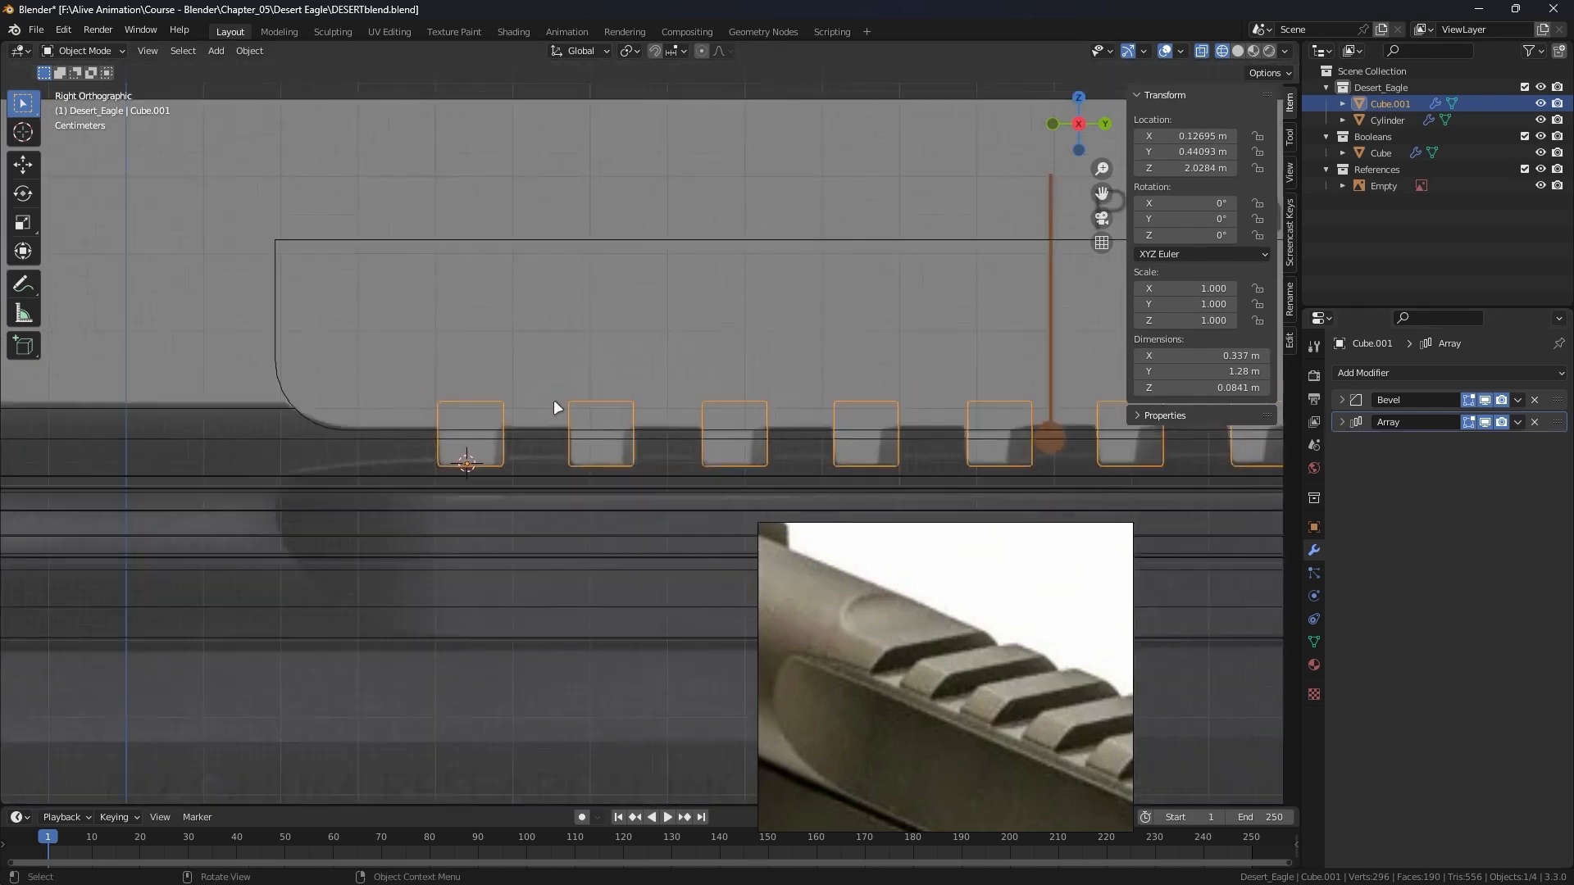
pyautogui.click(265, 412)
pyautogui.click(1355, 422)
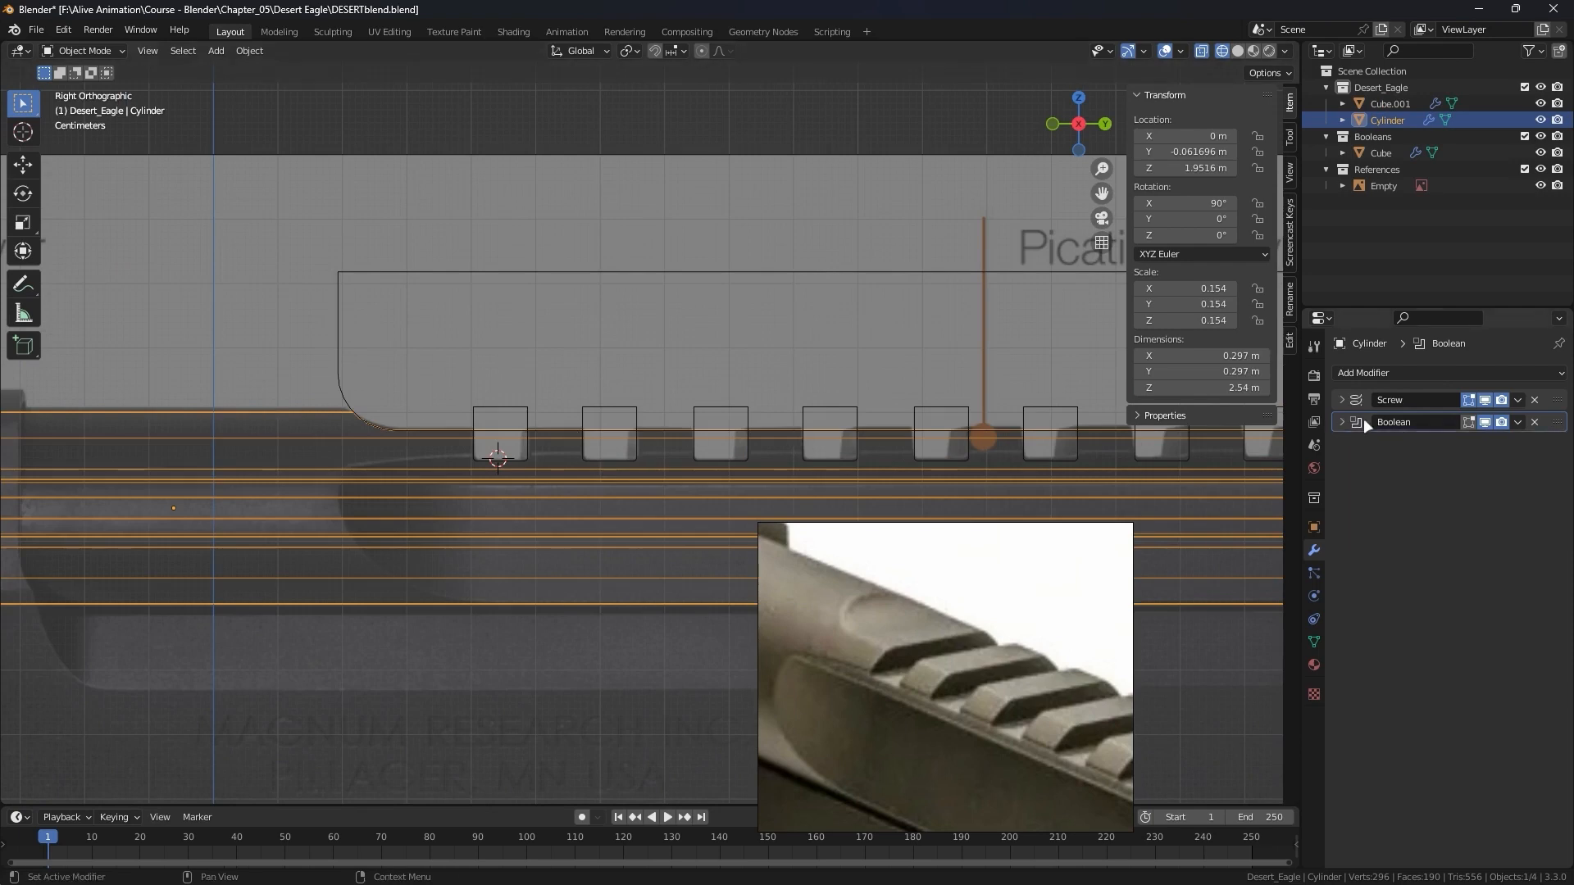
pyautogui.scroll(3, 493, 441)
pyautogui.keyDown('shift'); pyautogui.moveTo(460, 408); pyautogui.dragTo(732, 378, button='middle'); pyautogui.keyUp('shift')
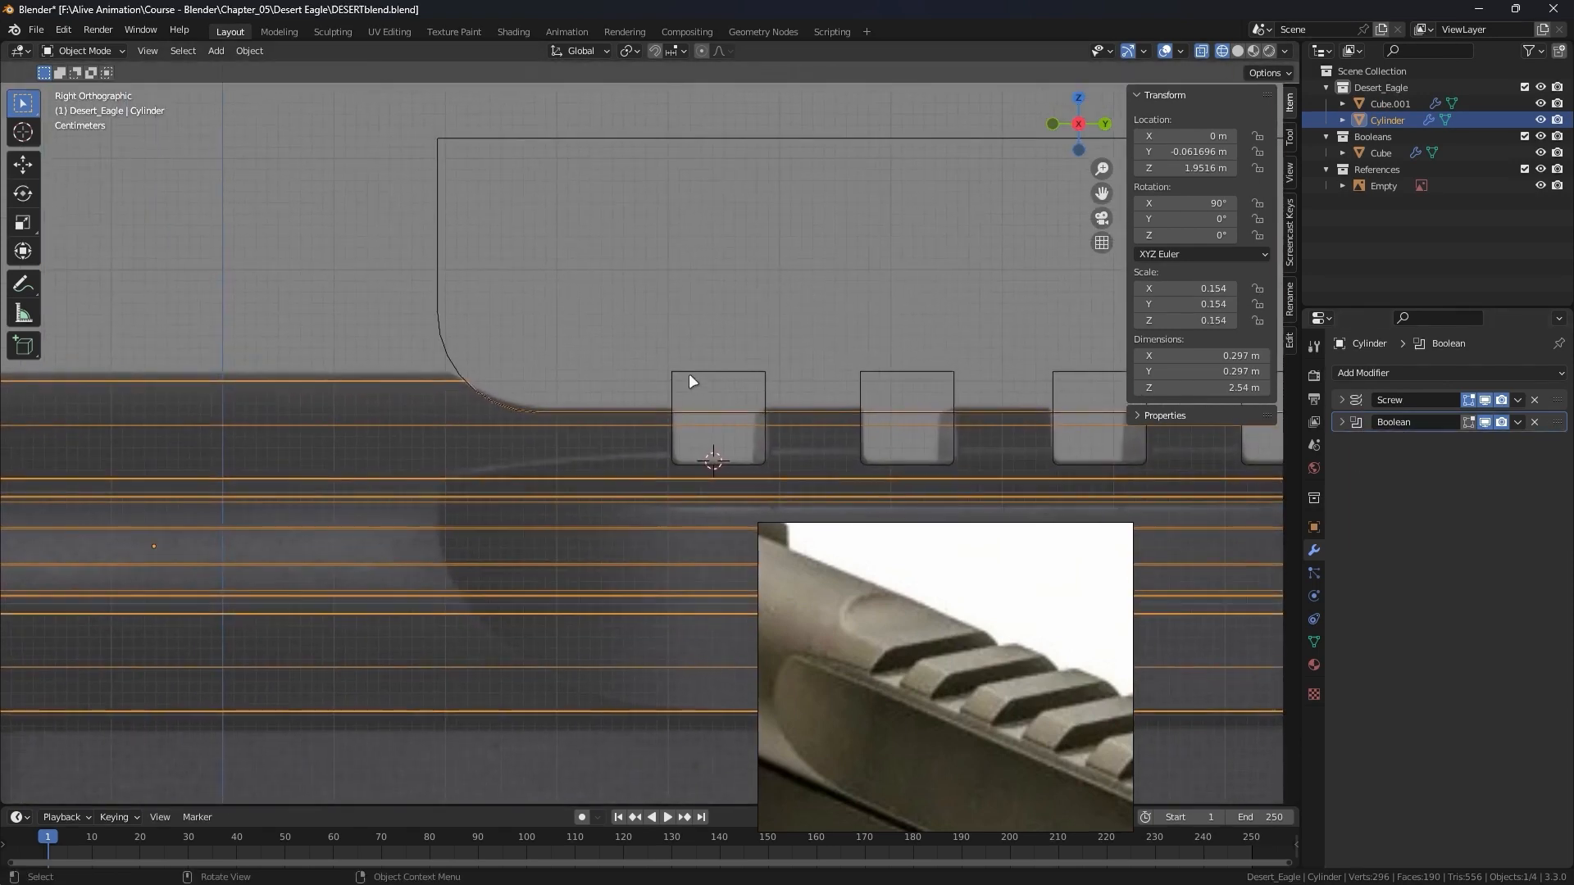
# Subtract the arrayed slot cubes from the barrel cylinder with Bool Tool's non-destructive Brush Boolean Difference.
pyautogui.click(711, 377)
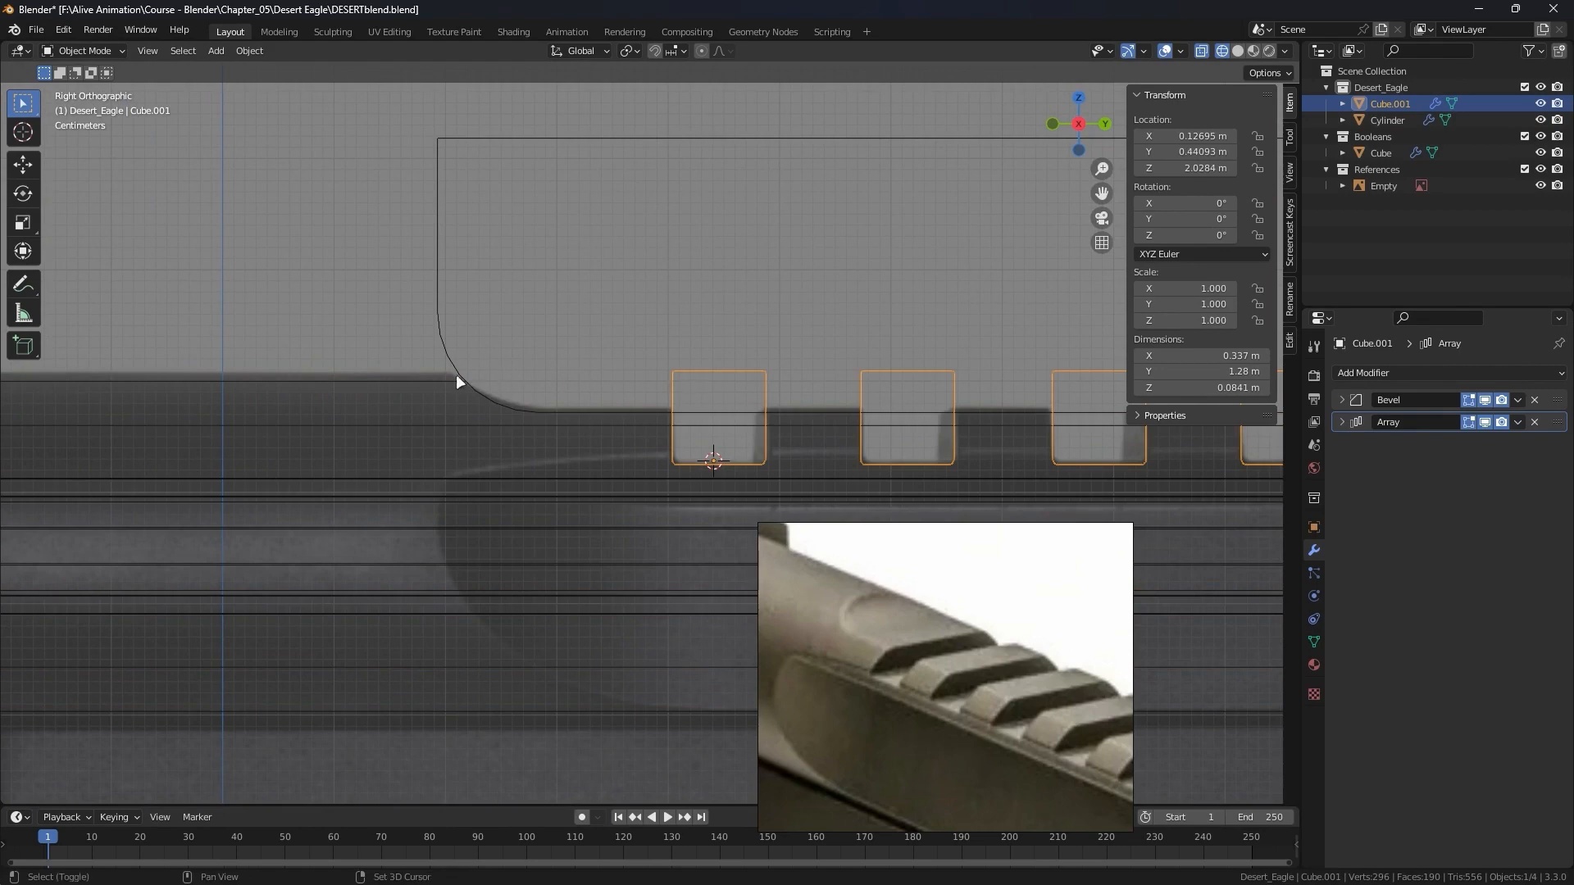
pyautogui.keyDown('shift'); pyautogui.click(412, 380); pyautogui.keyUp('shift')
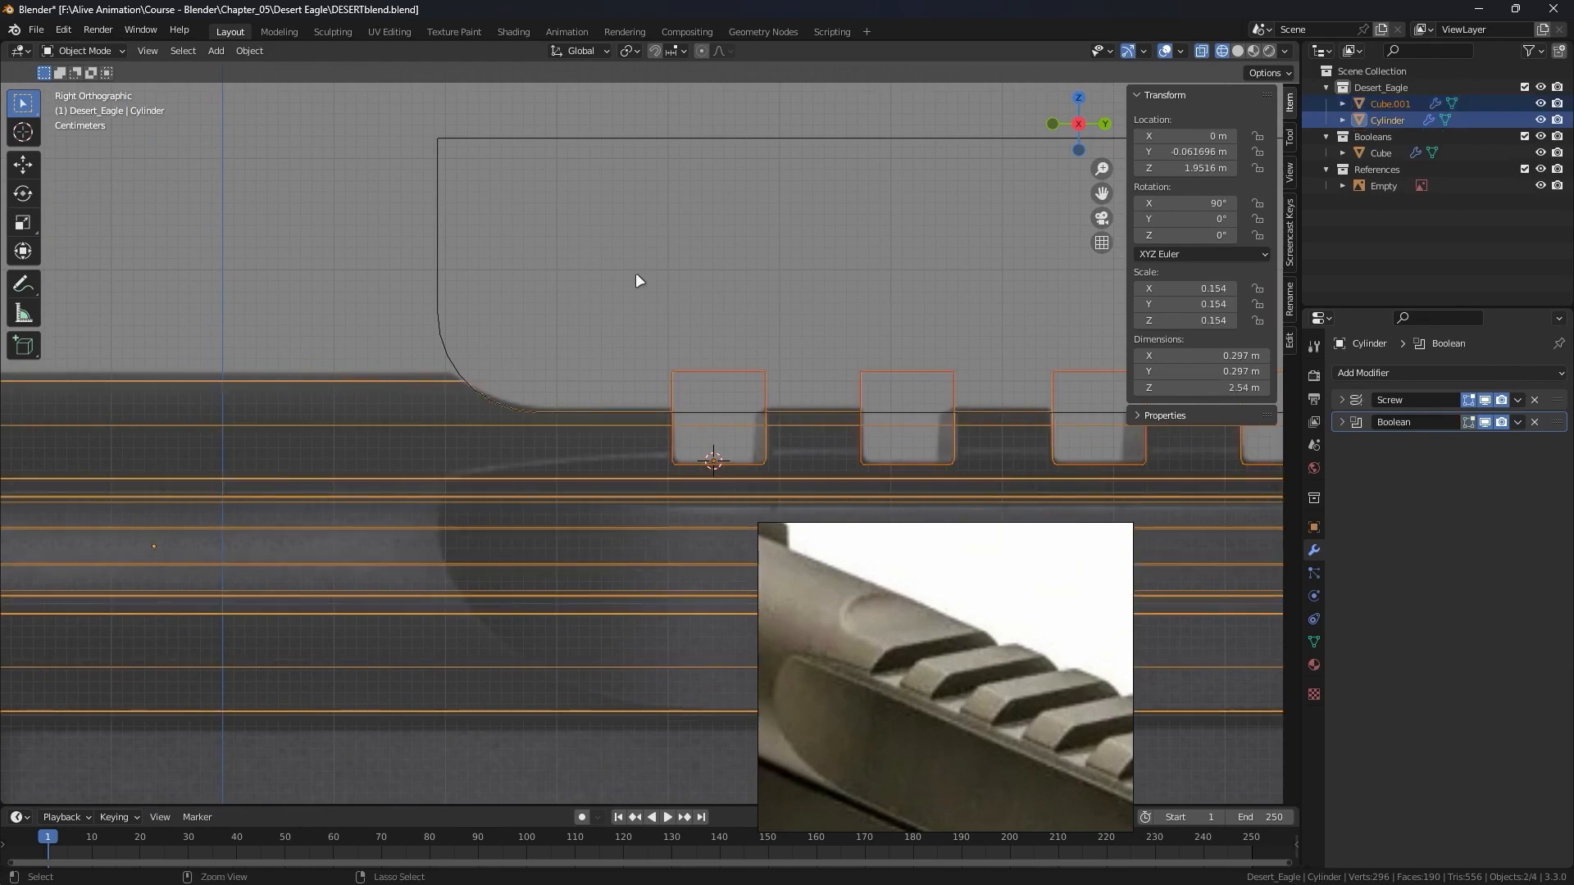
pyautogui.hotkey('shift', 'ctrl', 'b')
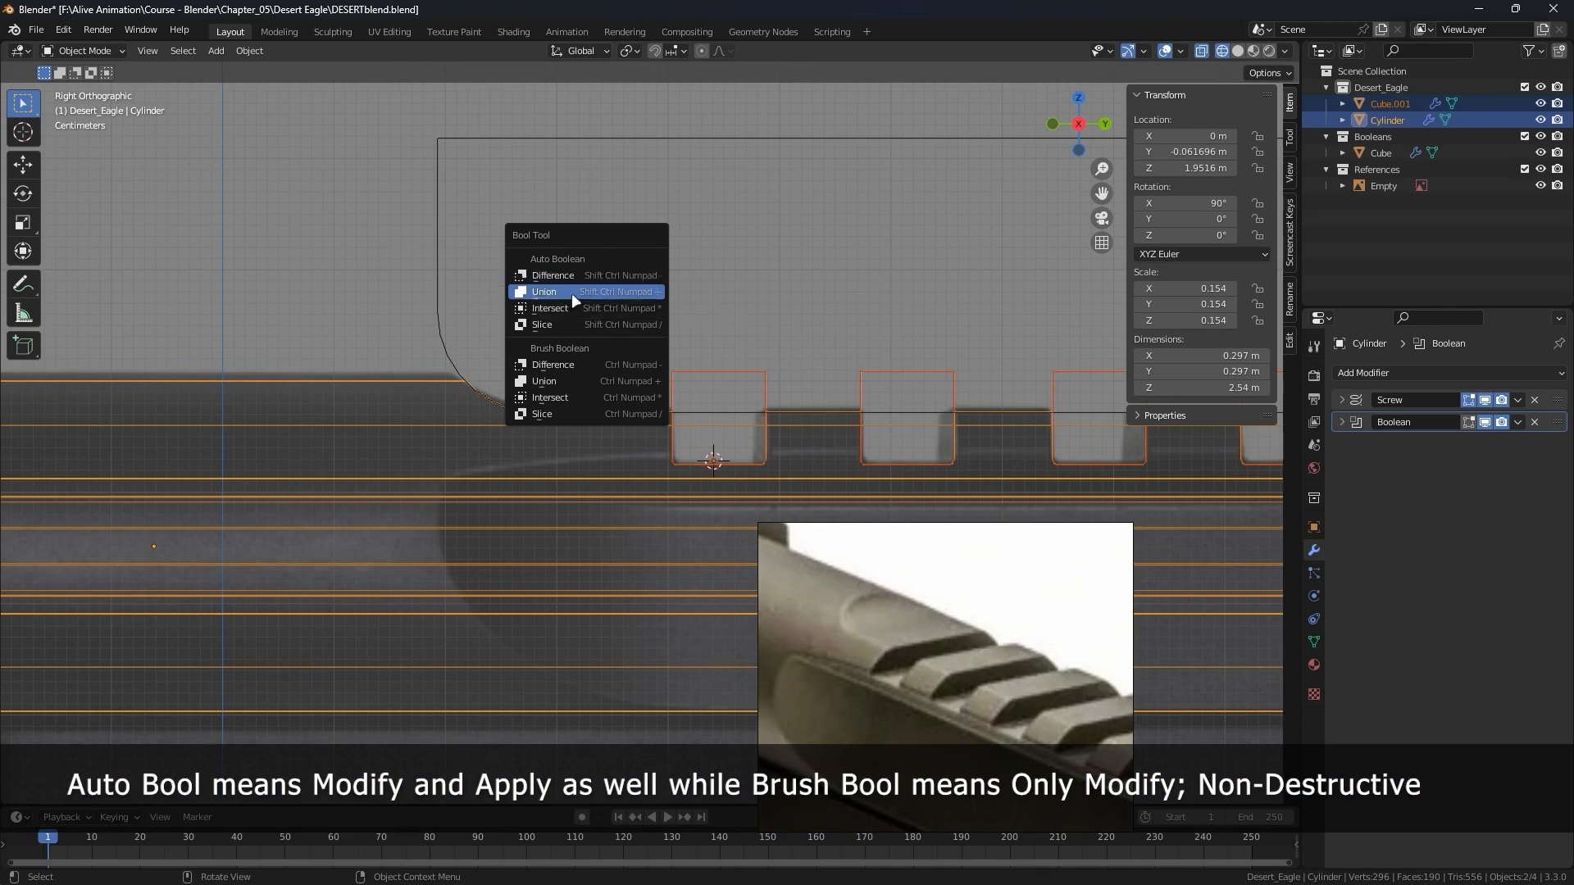
pyautogui.click(574, 365)
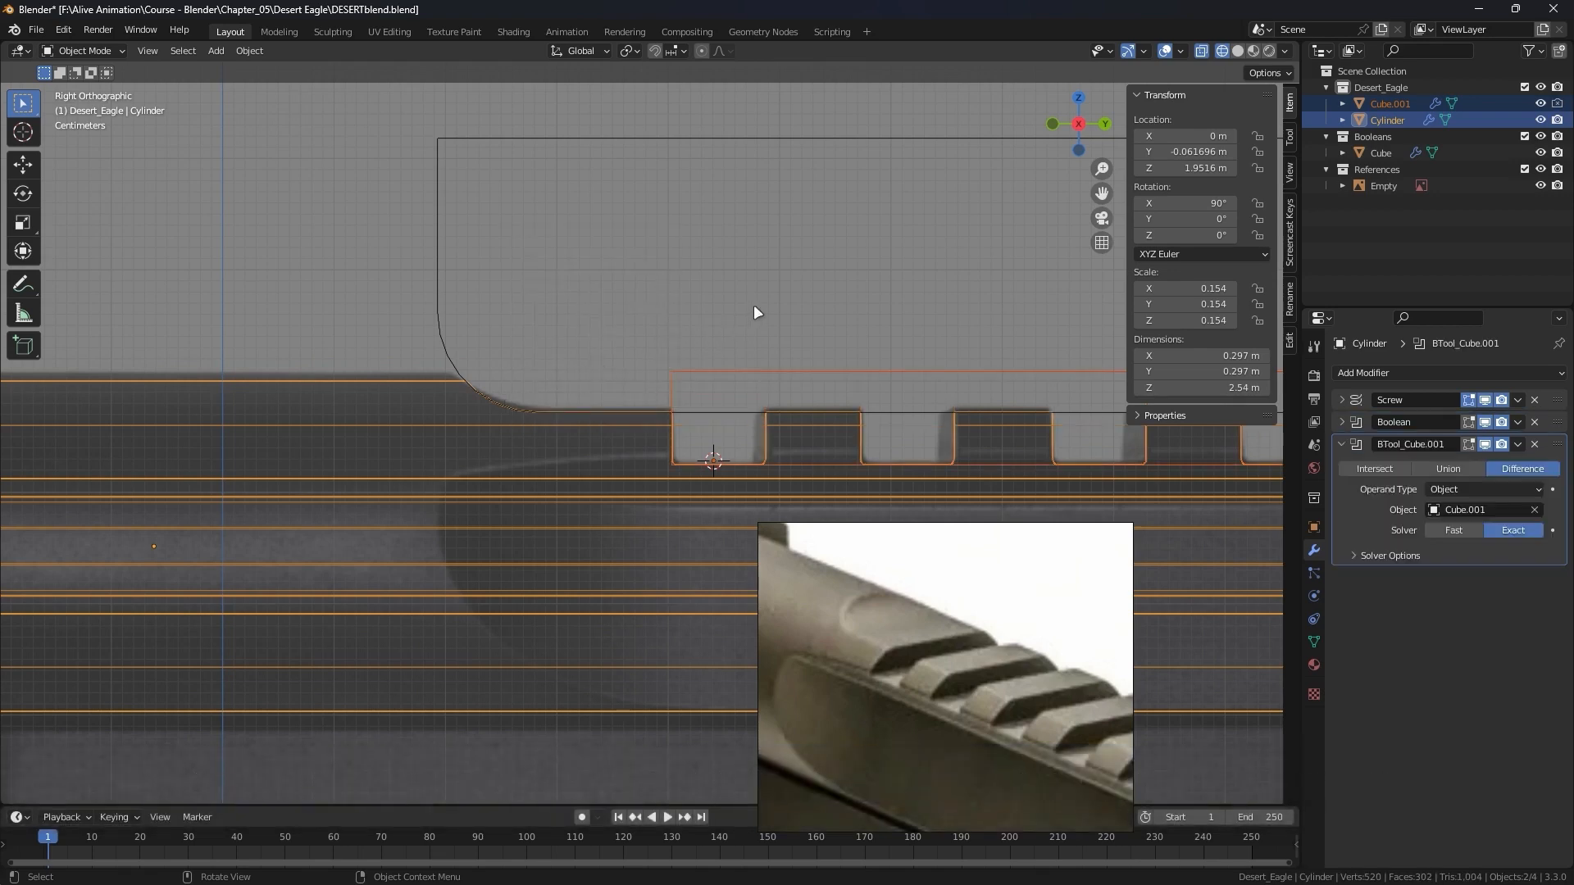
# Move the slot cutter object Cube.001 from the Desert_Eagle collection into the Booleans collection.
pyautogui.scroll(-4, 771, 307)
pyautogui.scroll(1, 710, 310)
pyautogui.scroll(-1, 738, 256)
pyautogui.keyDown('shift'); pyautogui.moveTo(825, 385); pyautogui.dragTo(522, 374, button='middle'); pyautogui.keyUp('shift')
pyautogui.scroll(-1, 1004, 359)
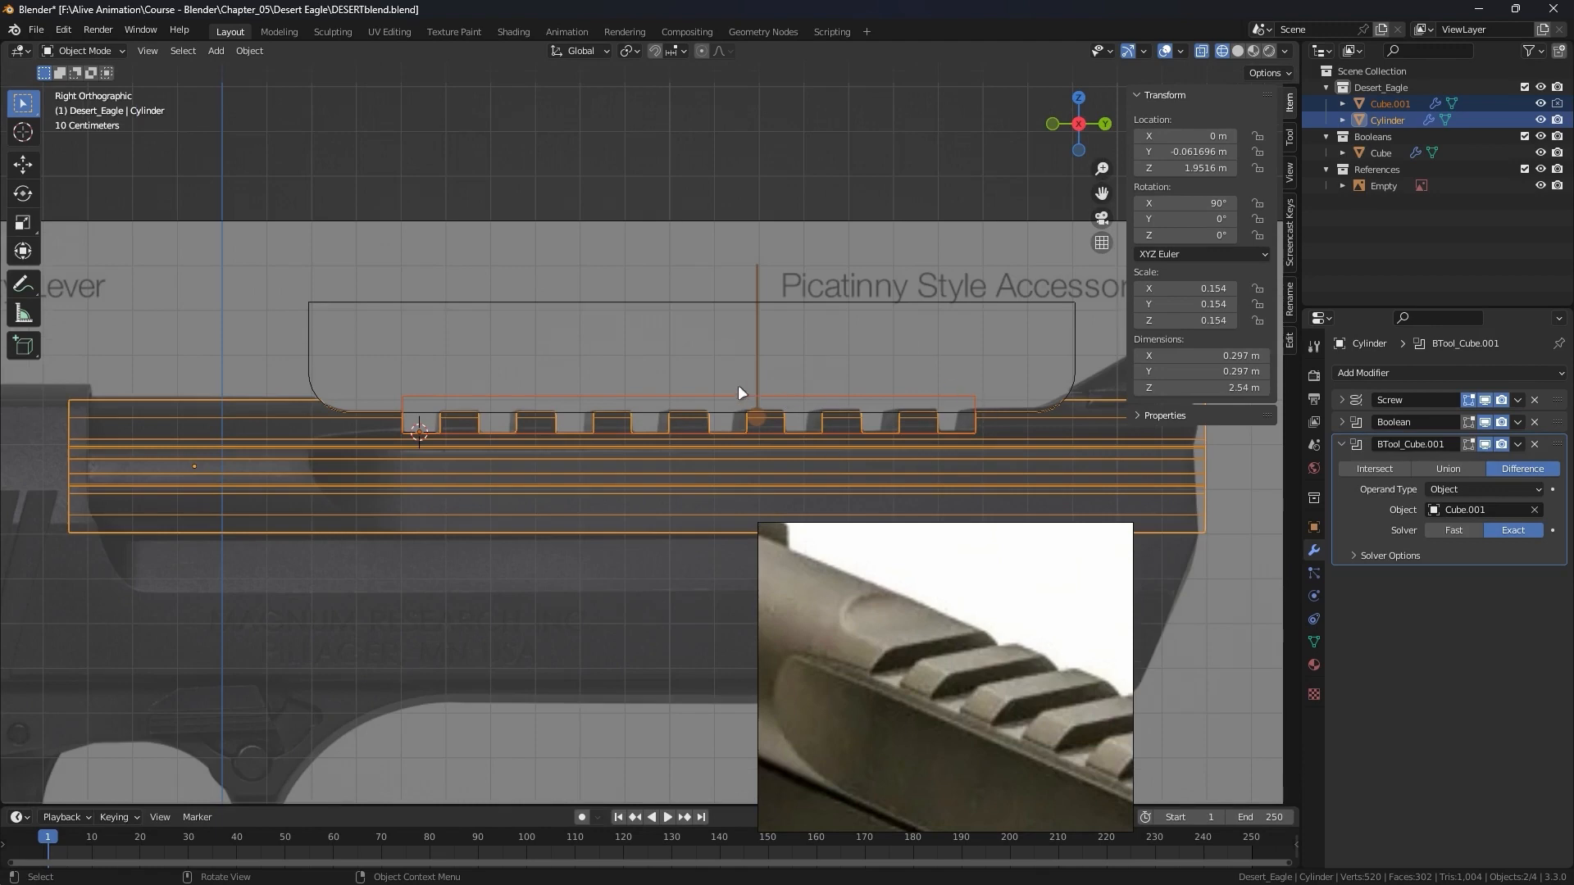
pyautogui.click(1395, 102)
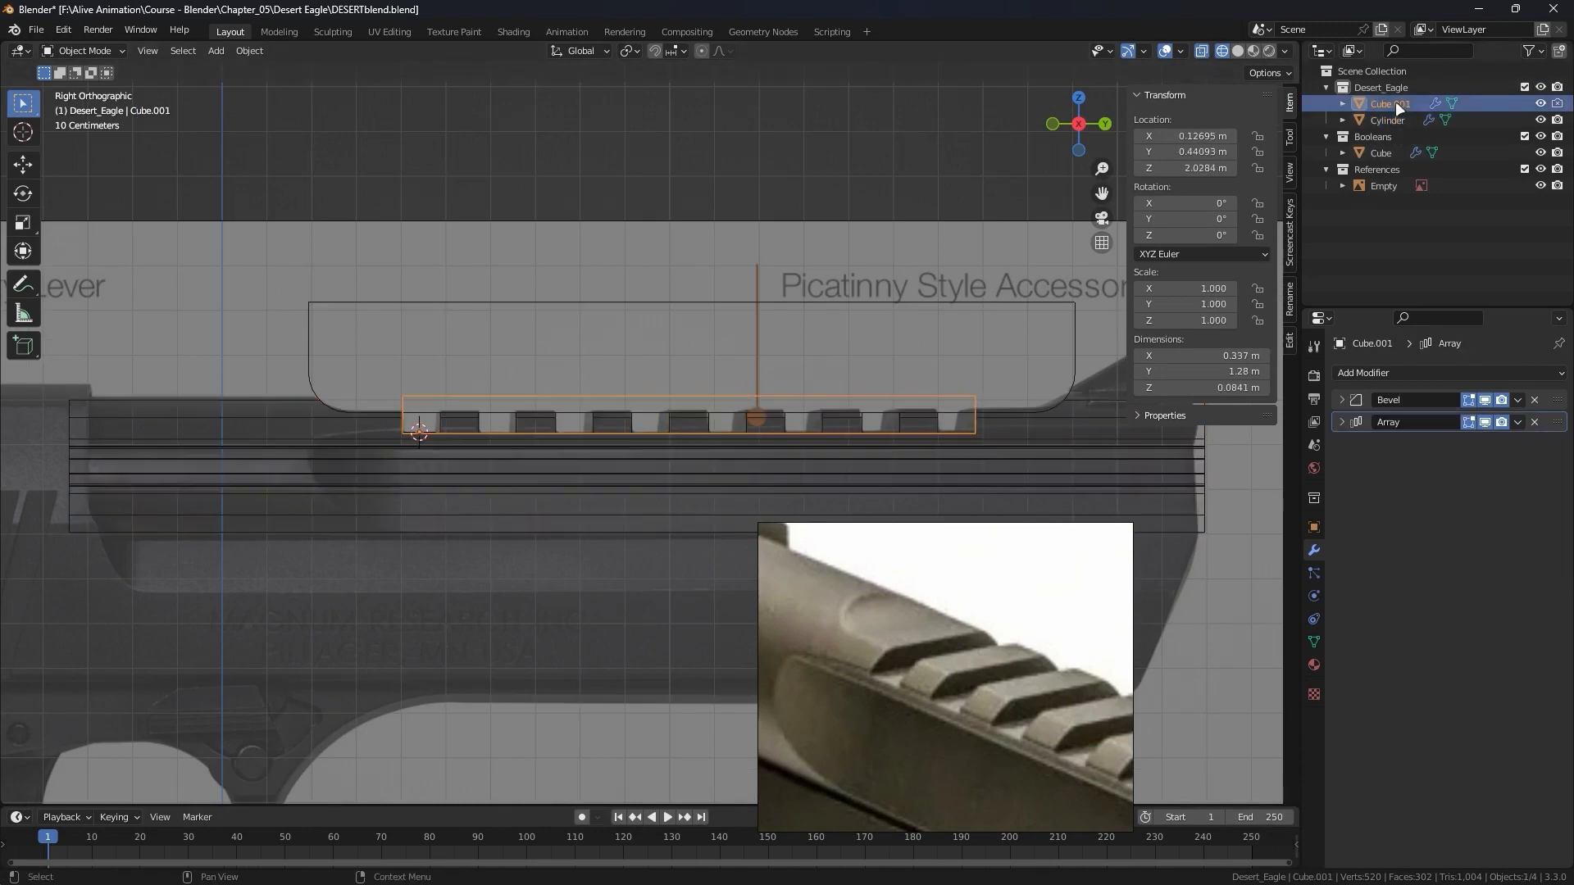
pyautogui.moveTo(1396, 98); pyautogui.dragTo(1376, 136)
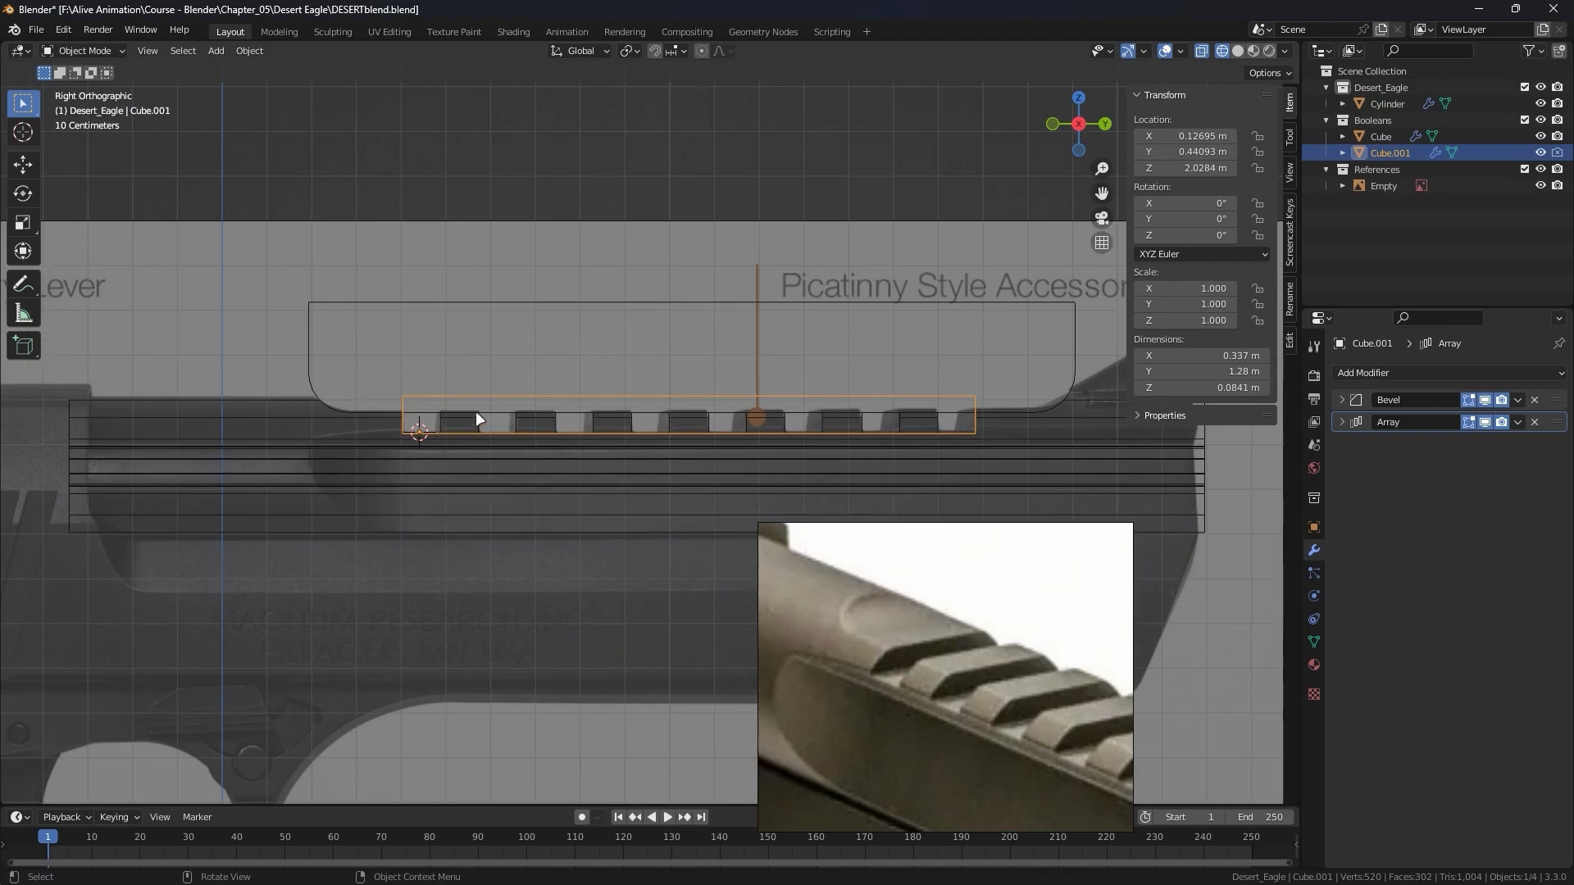
# Switch the viewport to solid shading and clear the selection.
pyautogui.press('z')
pyautogui.click(670, 410)
pyautogui.scroll(4, 648, 407)
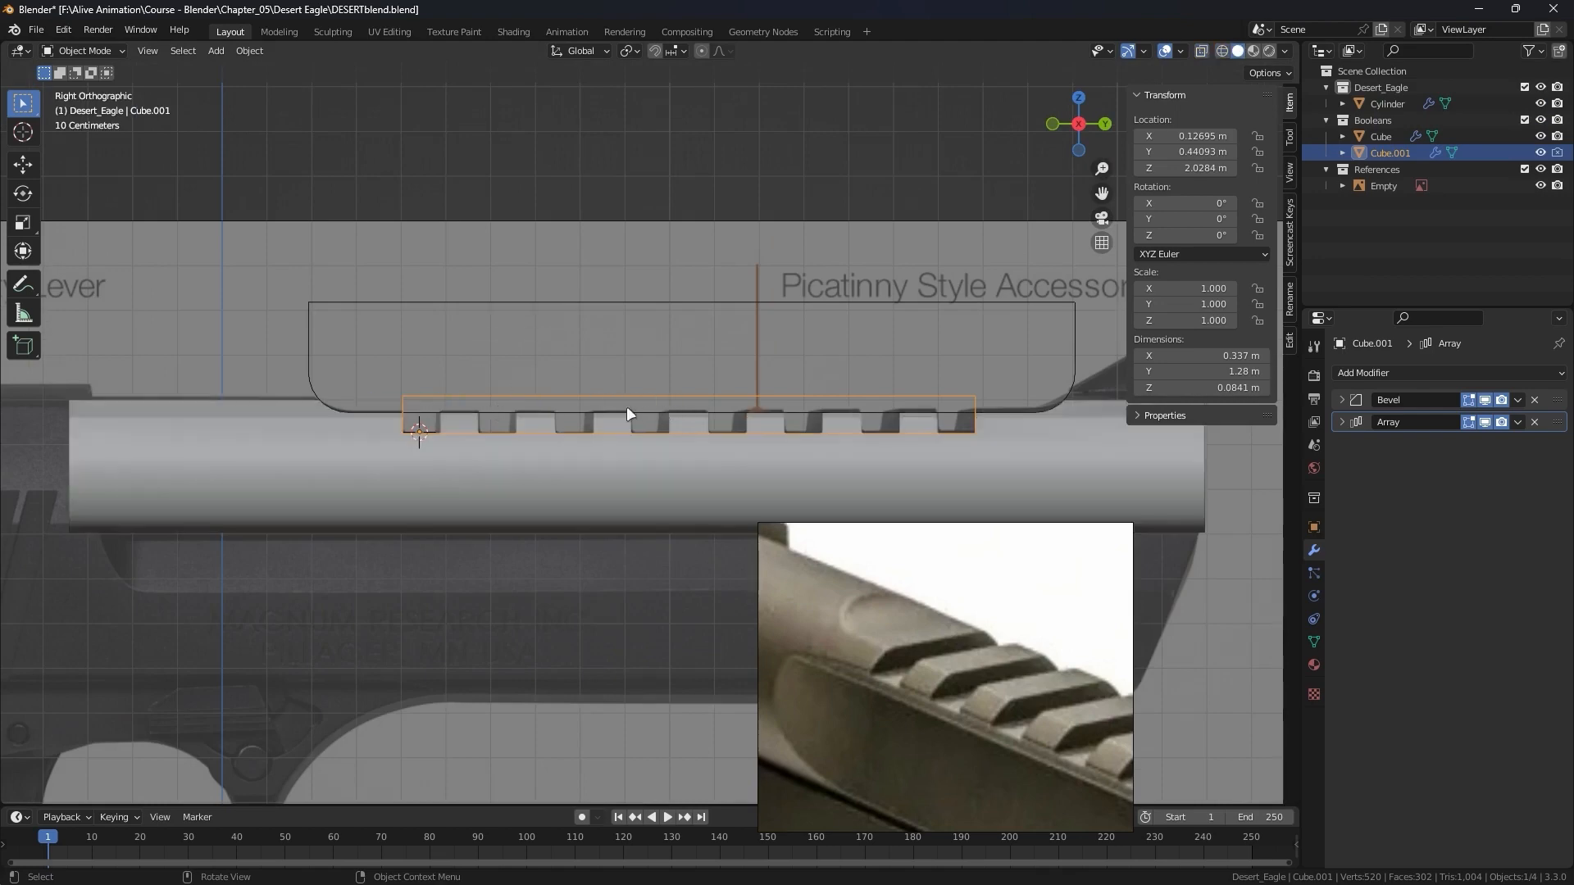
pyautogui.click(494, 283)
# Examine the cut rail slots on top of the barrel in perspective, comparing their edges with the reference photo.
pyautogui.scroll(-5, 647, 365)
pyautogui.moveTo(663, 382); pyautogui.dragTo(764, 445, button='middle')
pyautogui.scroll(8, 746, 451)
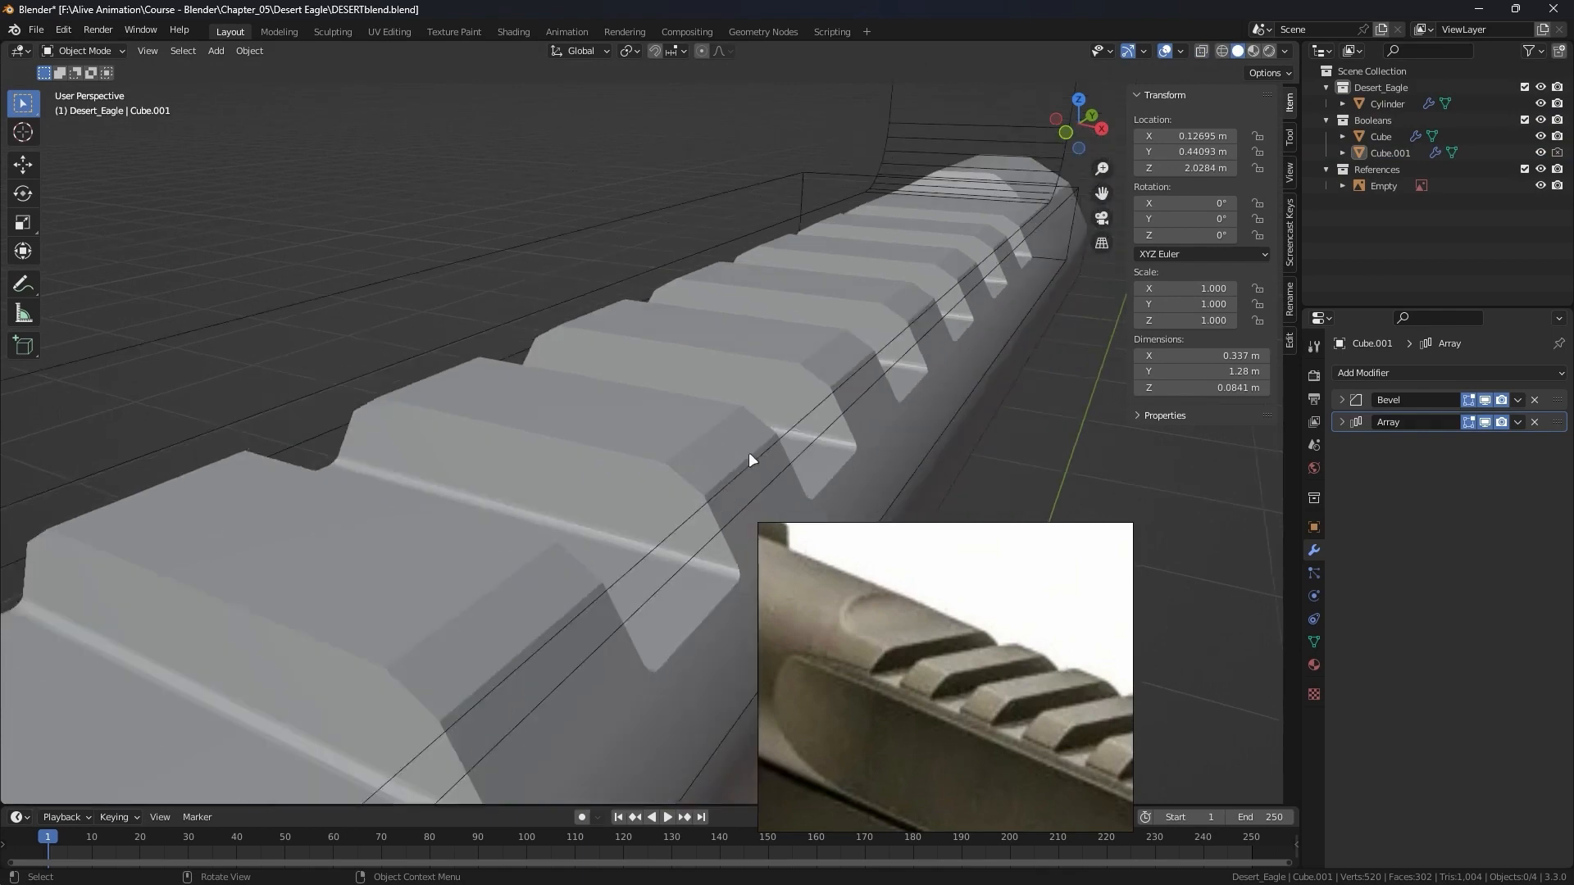
pyautogui.moveTo(716, 450); pyautogui.dragTo(664, 416, button='middle')
pyautogui.scroll(3, 747, 435)
pyautogui.scroll(2, 725, 446)
pyautogui.scroll(1, 724, 446)
pyautogui.scroll(-4, 849, 448)
# Collapse the barrel's BTool_Cube.001 Boolean, expand its Screw modifier and set Steps Viewport to 20.
pyautogui.click(884, 418)
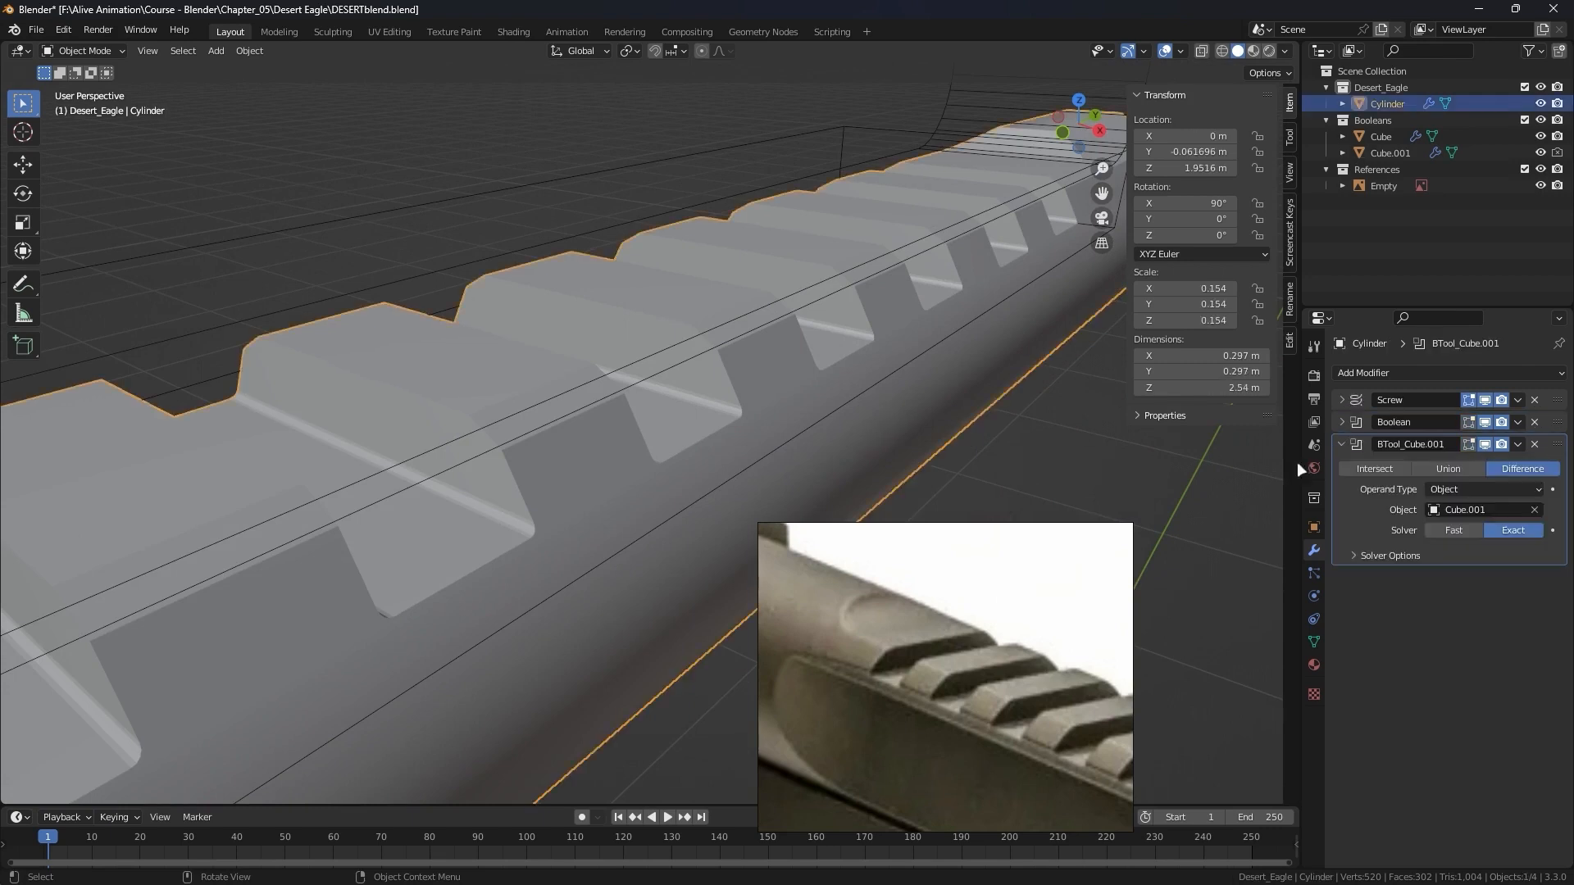
pyautogui.click(1347, 443)
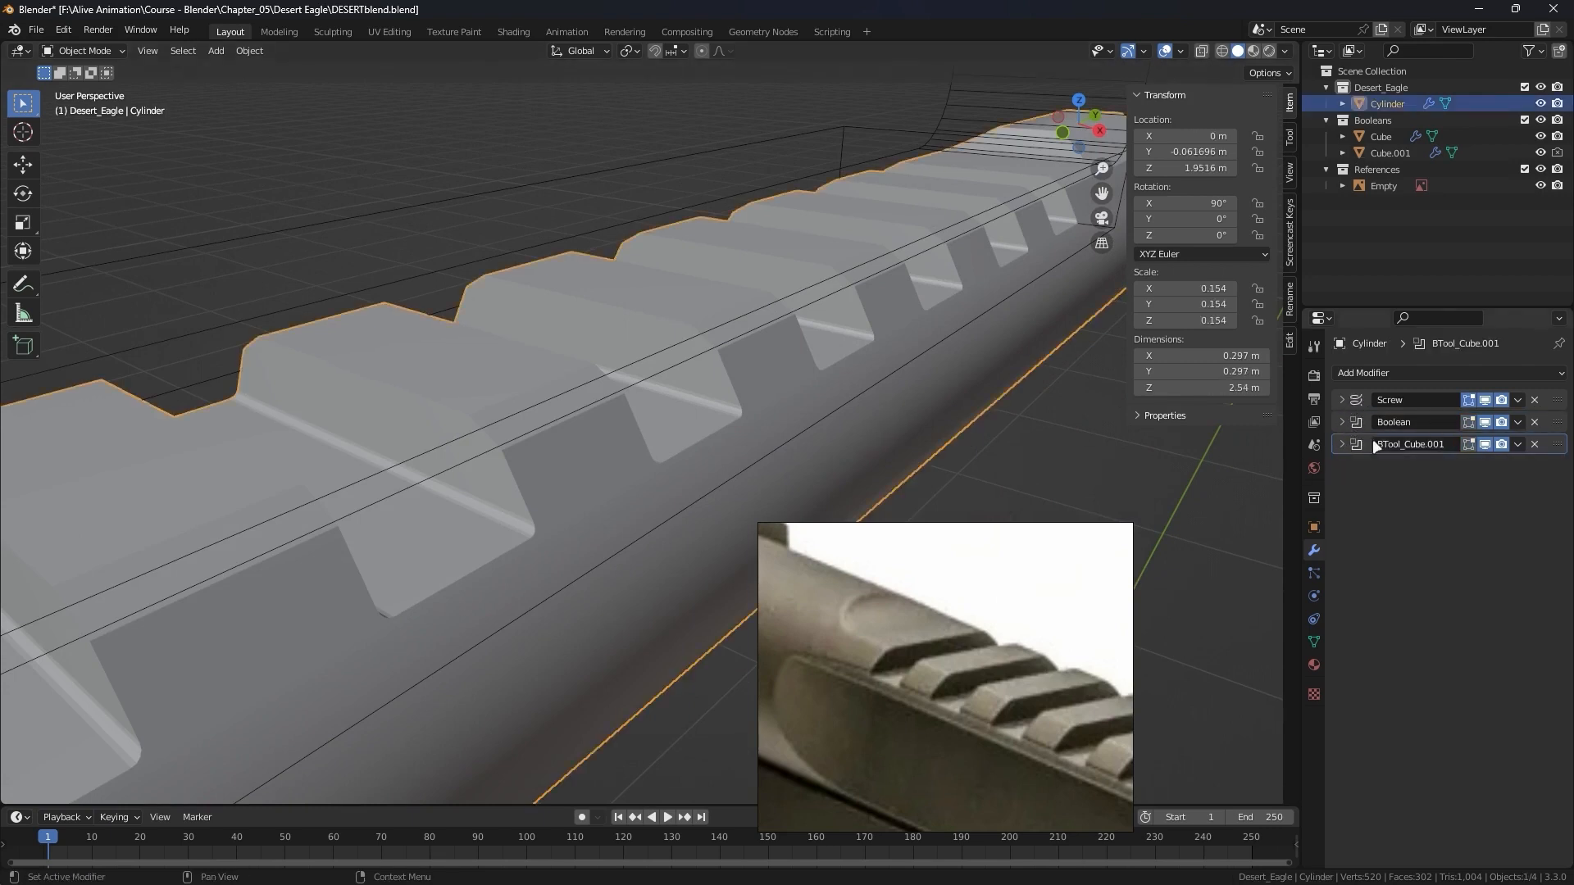
pyautogui.click(1345, 401)
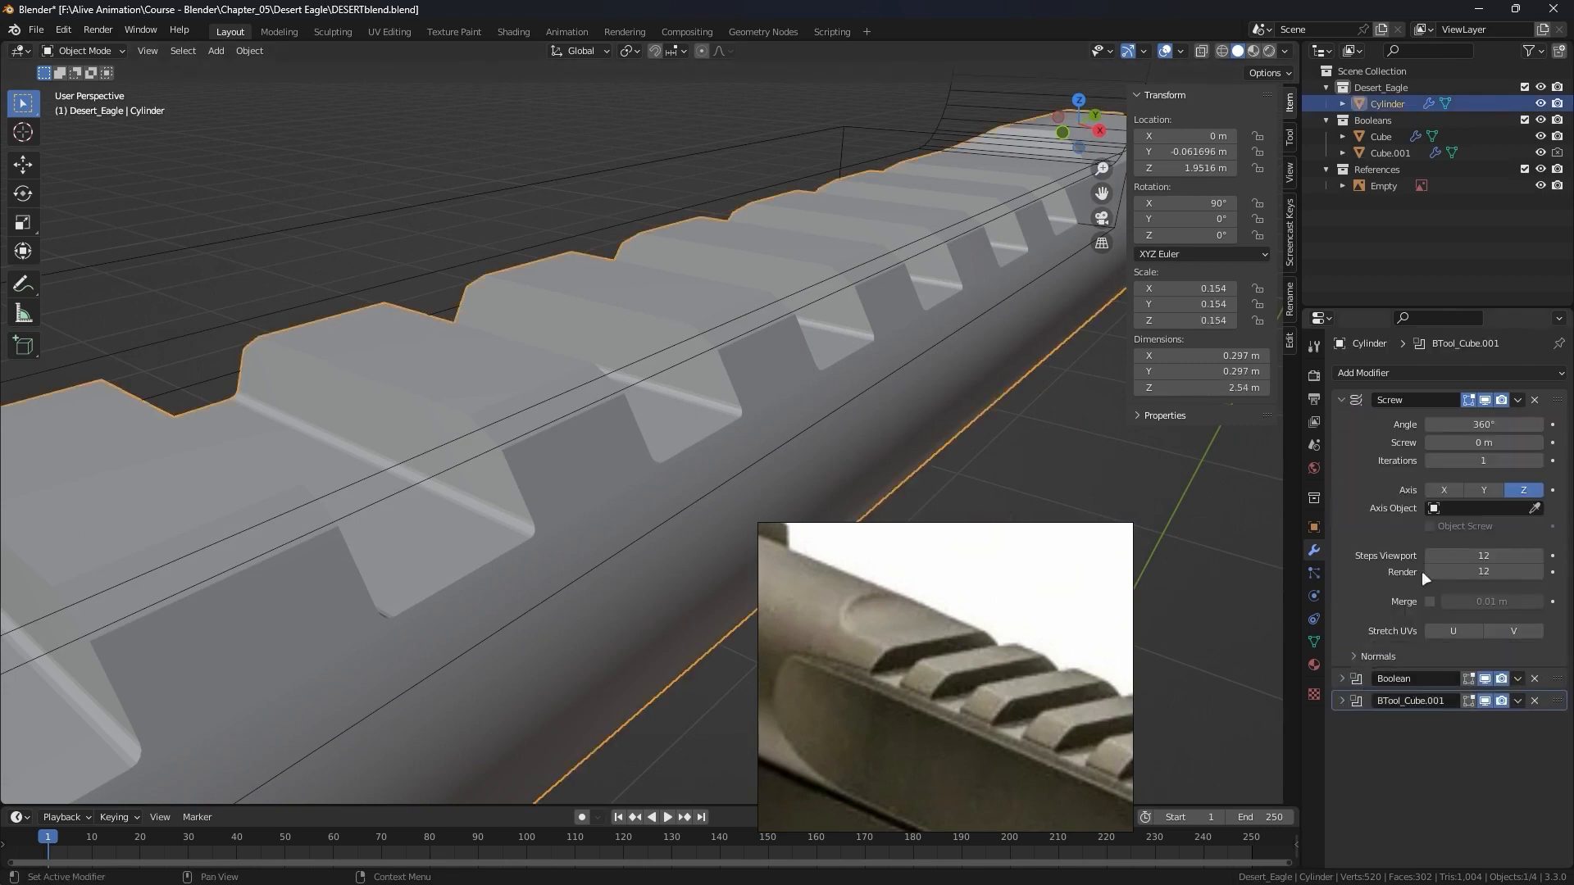
pyautogui.moveTo(1486, 556); pyautogui.dragTo(1523, 556)
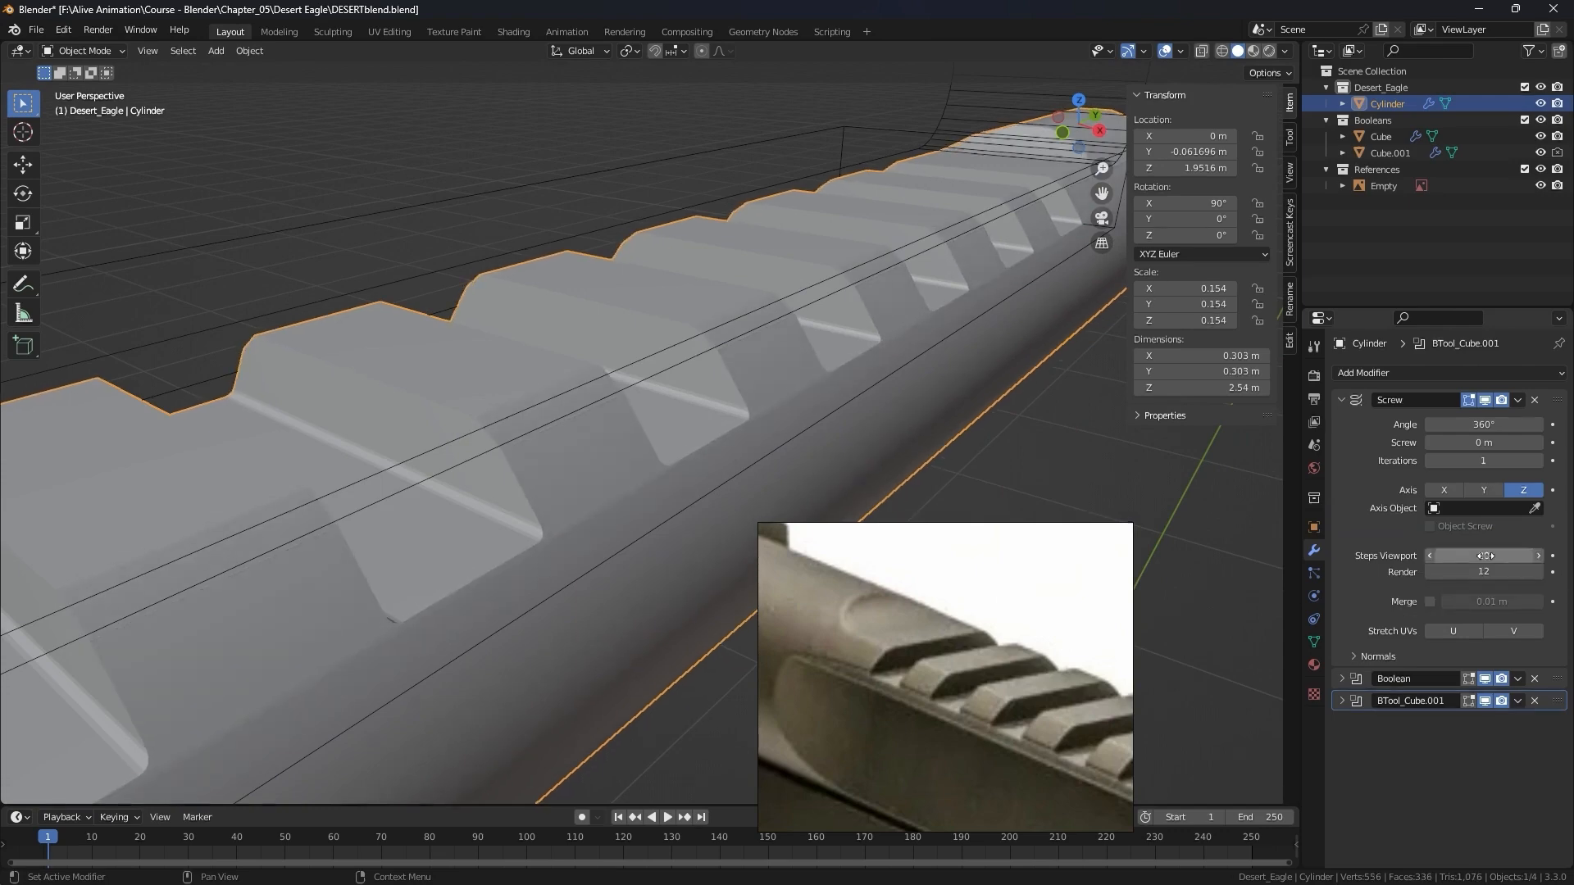
pyautogui.scroll(3, 781, 356)
pyautogui.moveTo(780, 356); pyautogui.dragTo(732, 321, button='middle')
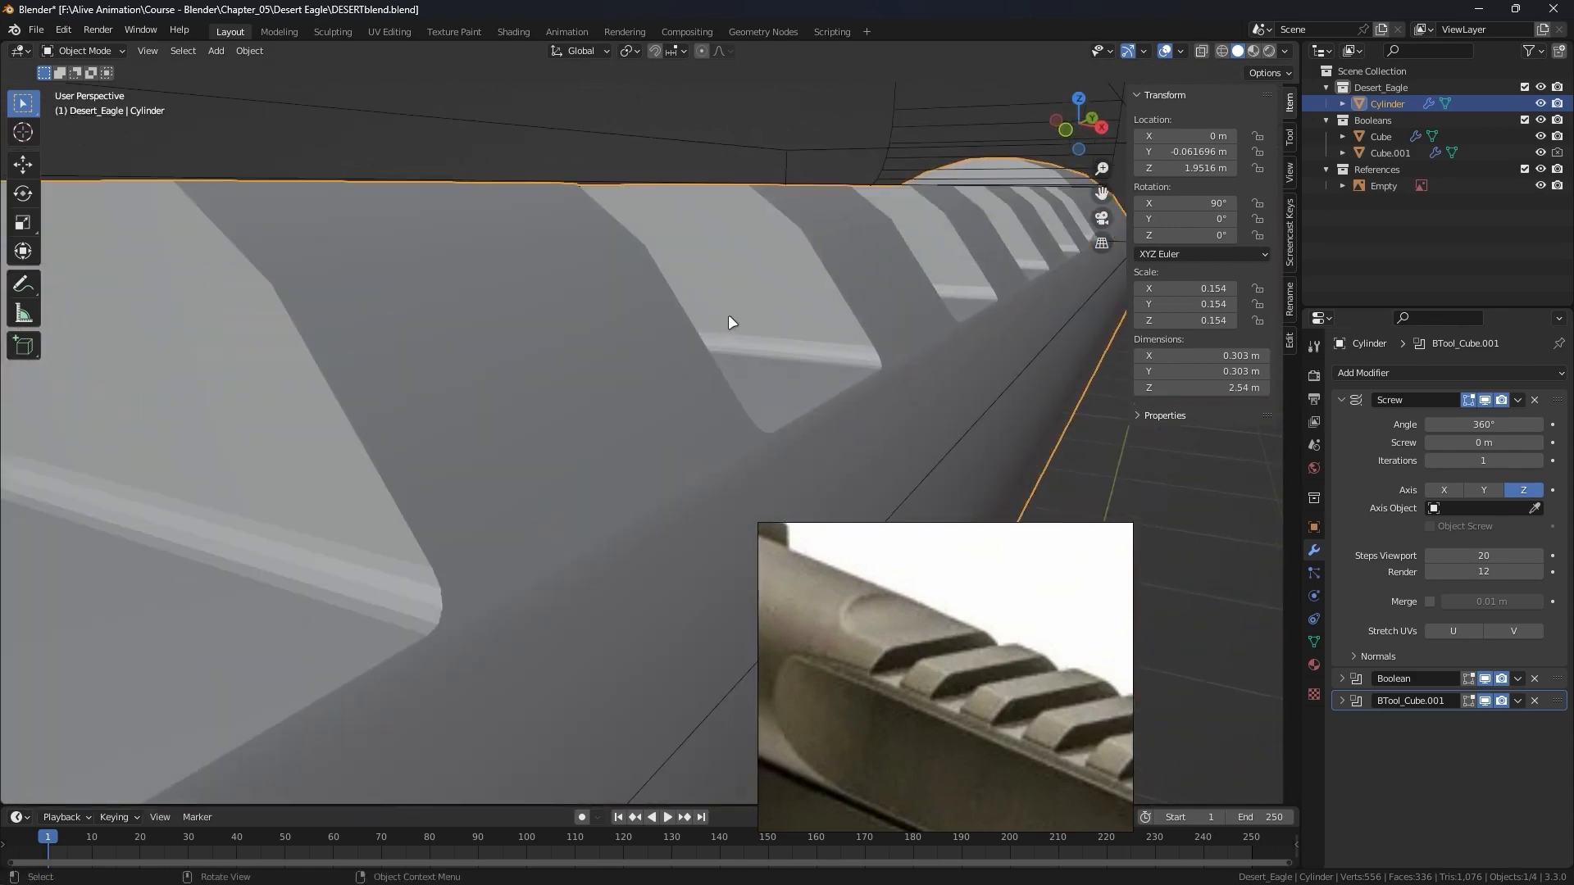
# Set the barrel's Screw modifier to 32 steps for both viewport and render, and check the roundness.
pyautogui.click(1493, 559)
pyautogui.write('32')
pyautogui.press('Return')
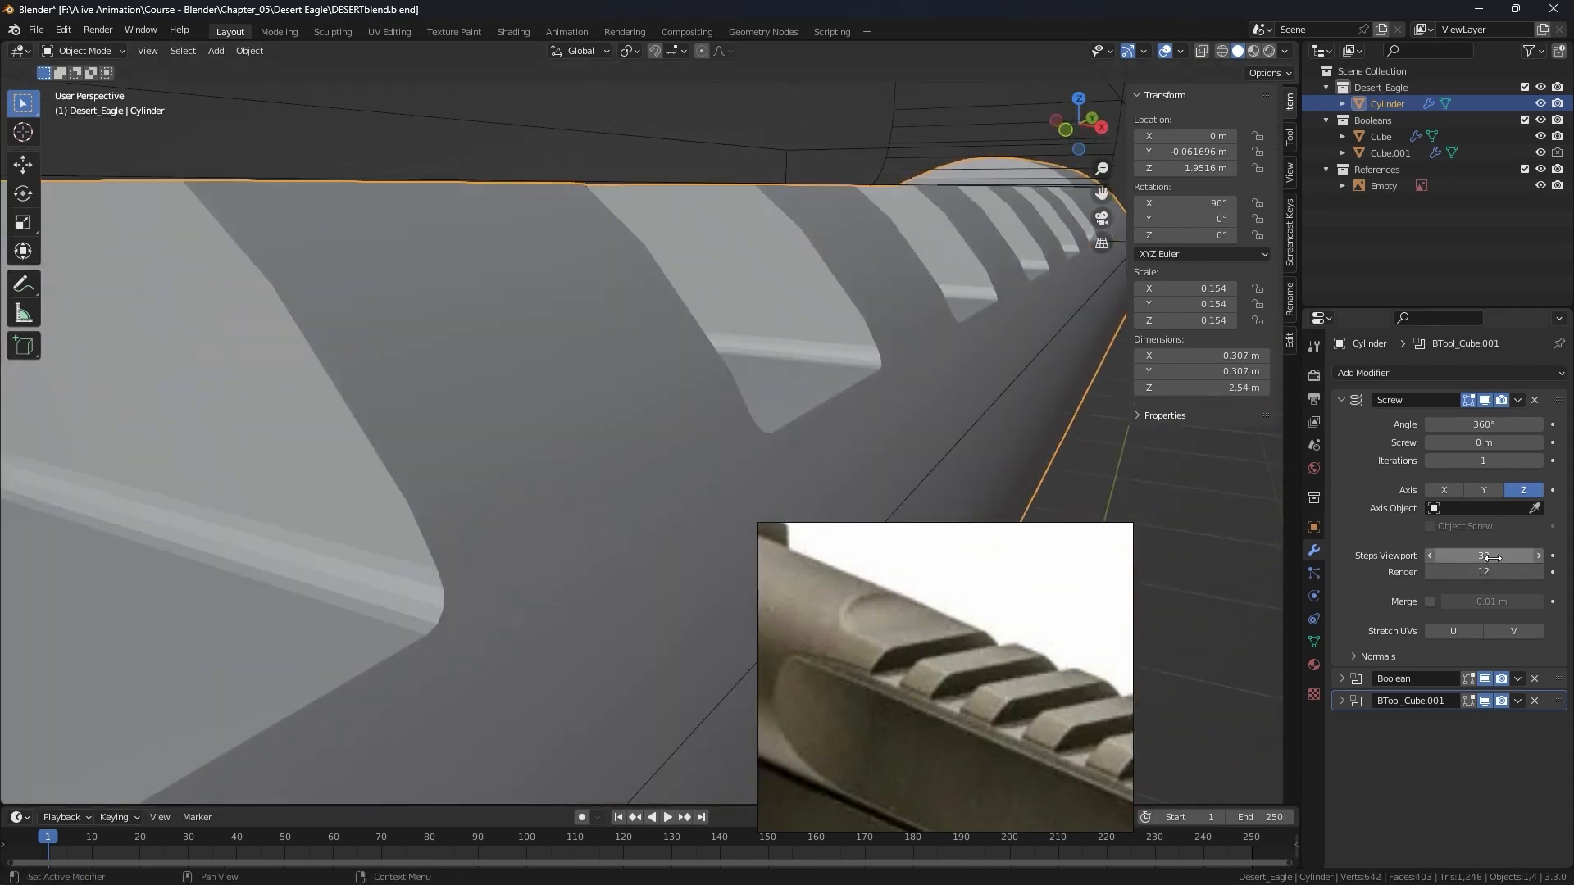
pyautogui.moveTo(821, 244); pyautogui.dragTo(805, 308, button='middle')
pyautogui.scroll(3, 800, 326)
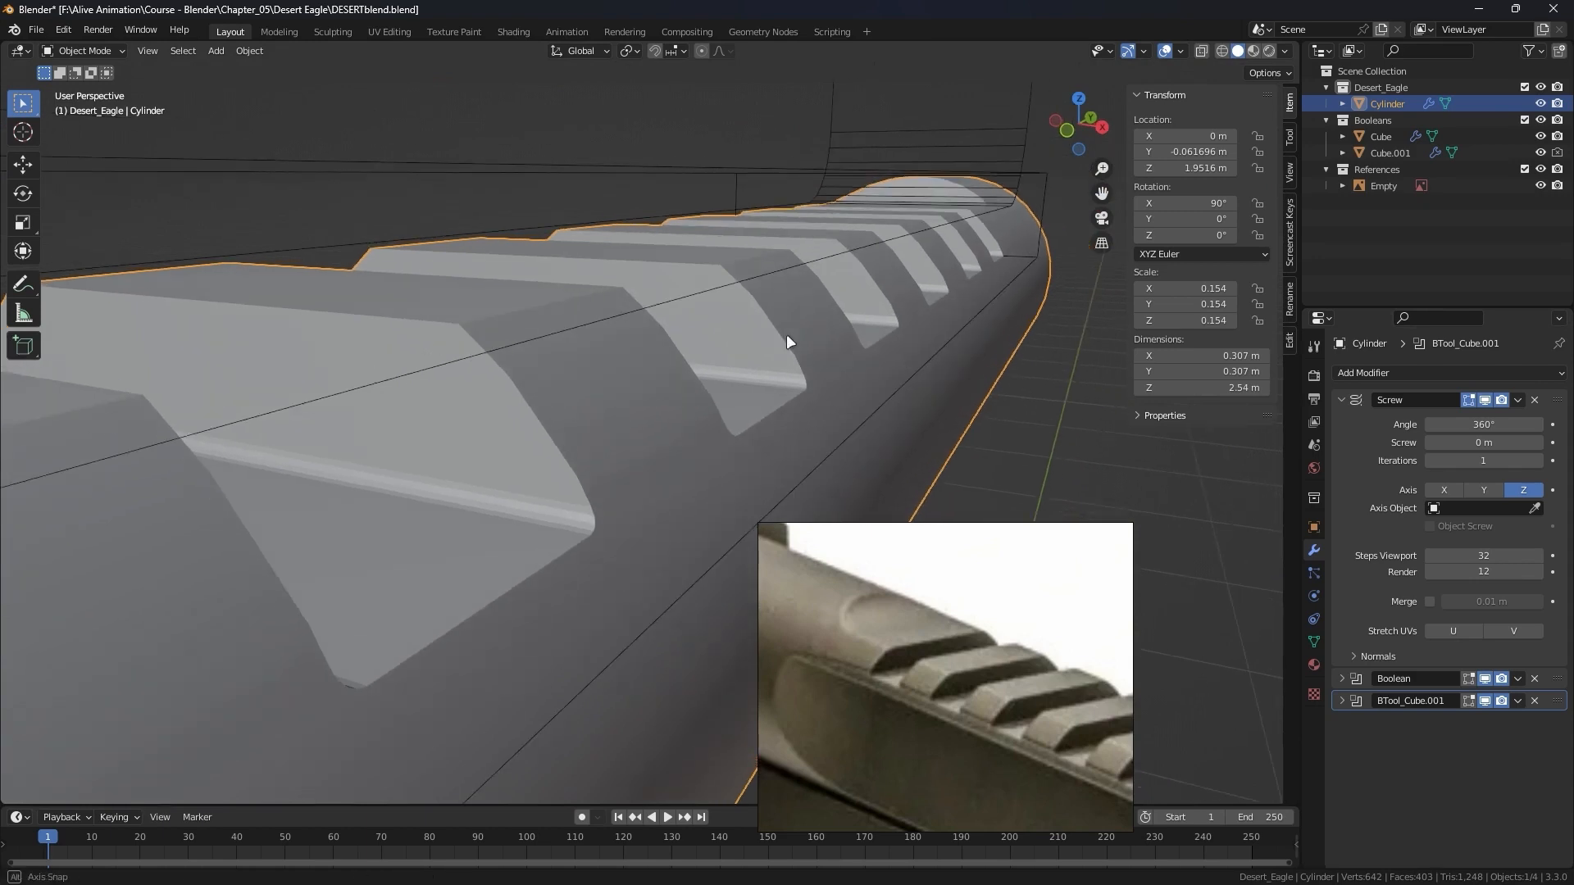
pyautogui.moveTo(707, 341); pyautogui.dragTo(820, 386, button='middle')
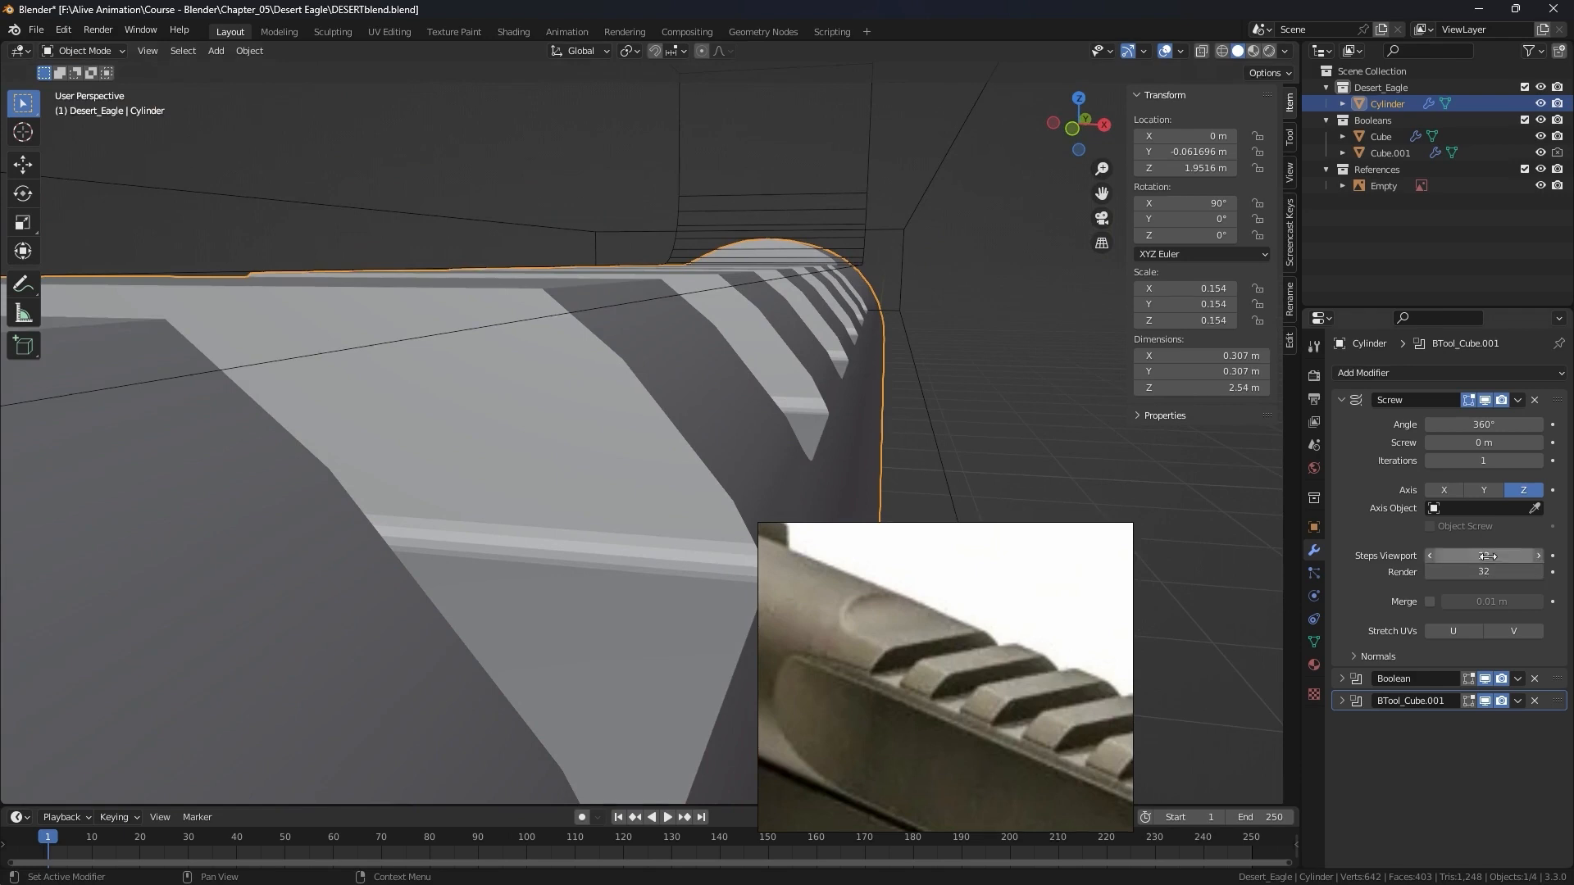
# Try a higher viewport step count on the barrel's Screw modifier, then set Steps Viewport to 24 and Render to 48.
pyautogui.press('Return')
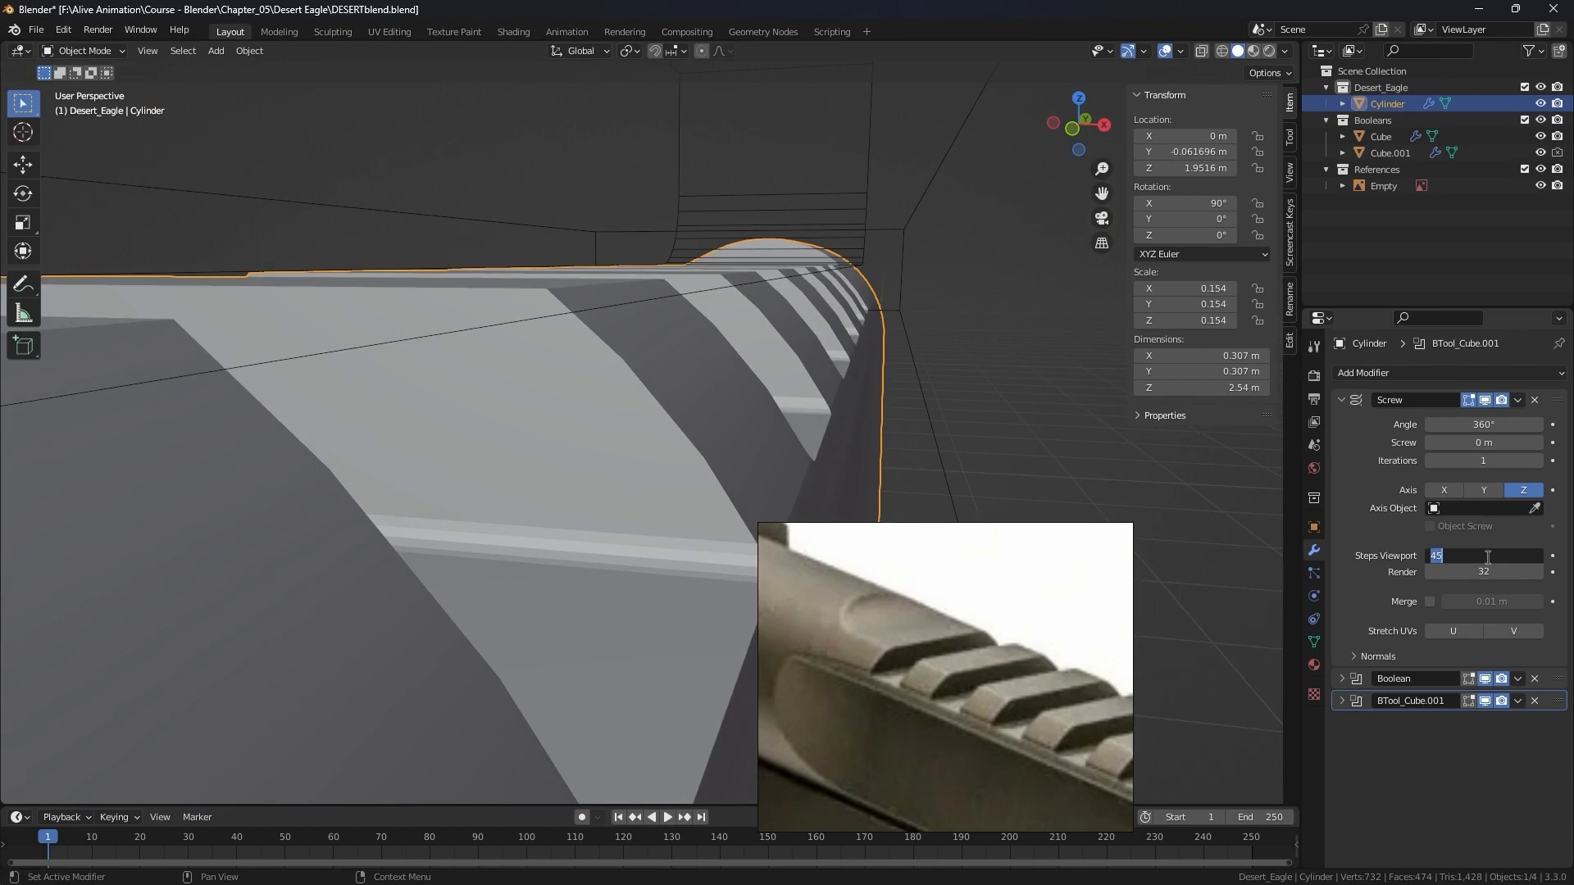
pyautogui.press('Return')
pyautogui.moveTo(648, 254); pyautogui.dragTo(713, 336, button='middle')
pyautogui.click(1495, 572)
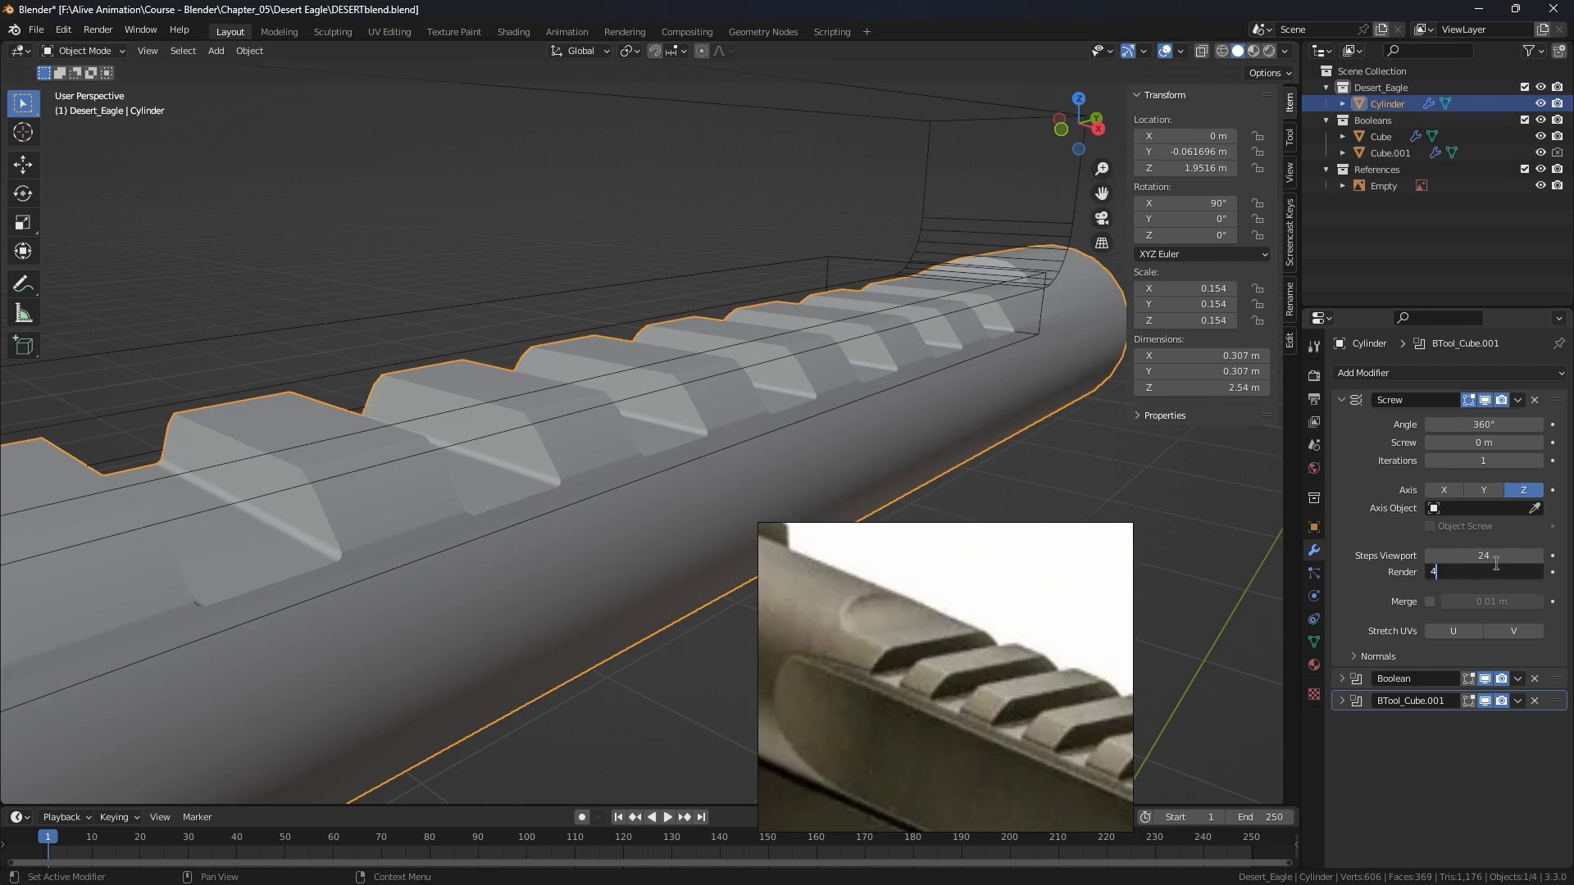
pyautogui.press('Return')
# Apply Shade Smooth to the barrel cylinder and compare the slotted rail with the reference photo.
pyautogui.moveTo(882, 416); pyautogui.dragTo(762, 426, button='middle')
pyautogui.scroll(-2, 967, 657)
pyautogui.moveTo(353, 386); pyautogui.dragTo(180, 268, button='middle')
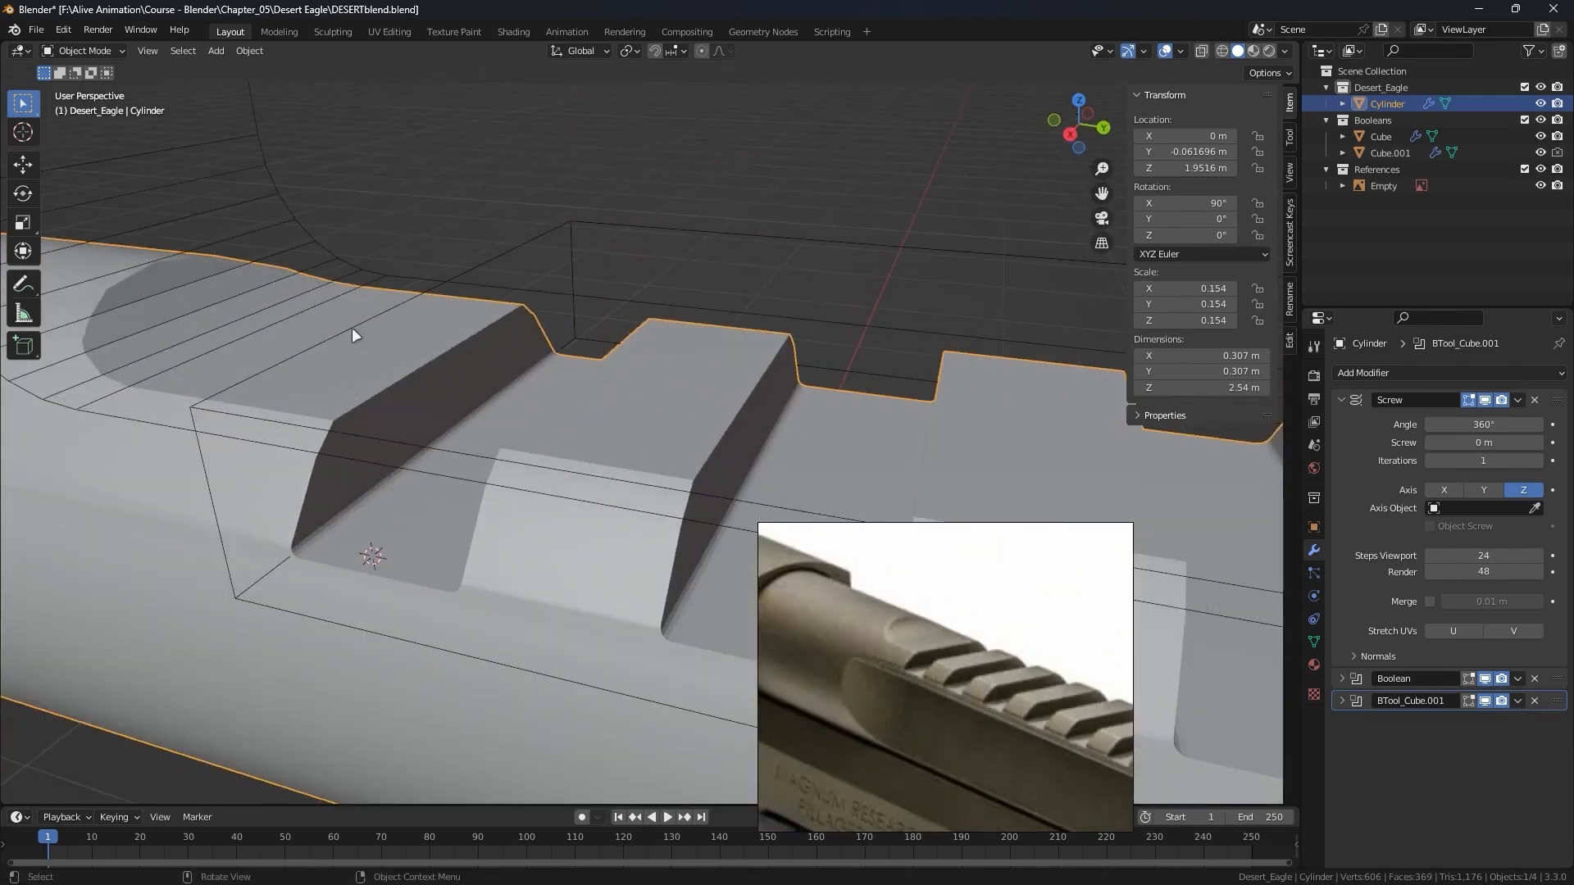
pyautogui.scroll(-4, 329, 327)
pyautogui.keyDown('shift'); pyautogui.moveTo(698, 406); pyautogui.dragTo(369, 364, button='middle'); pyautogui.keyUp('shift')
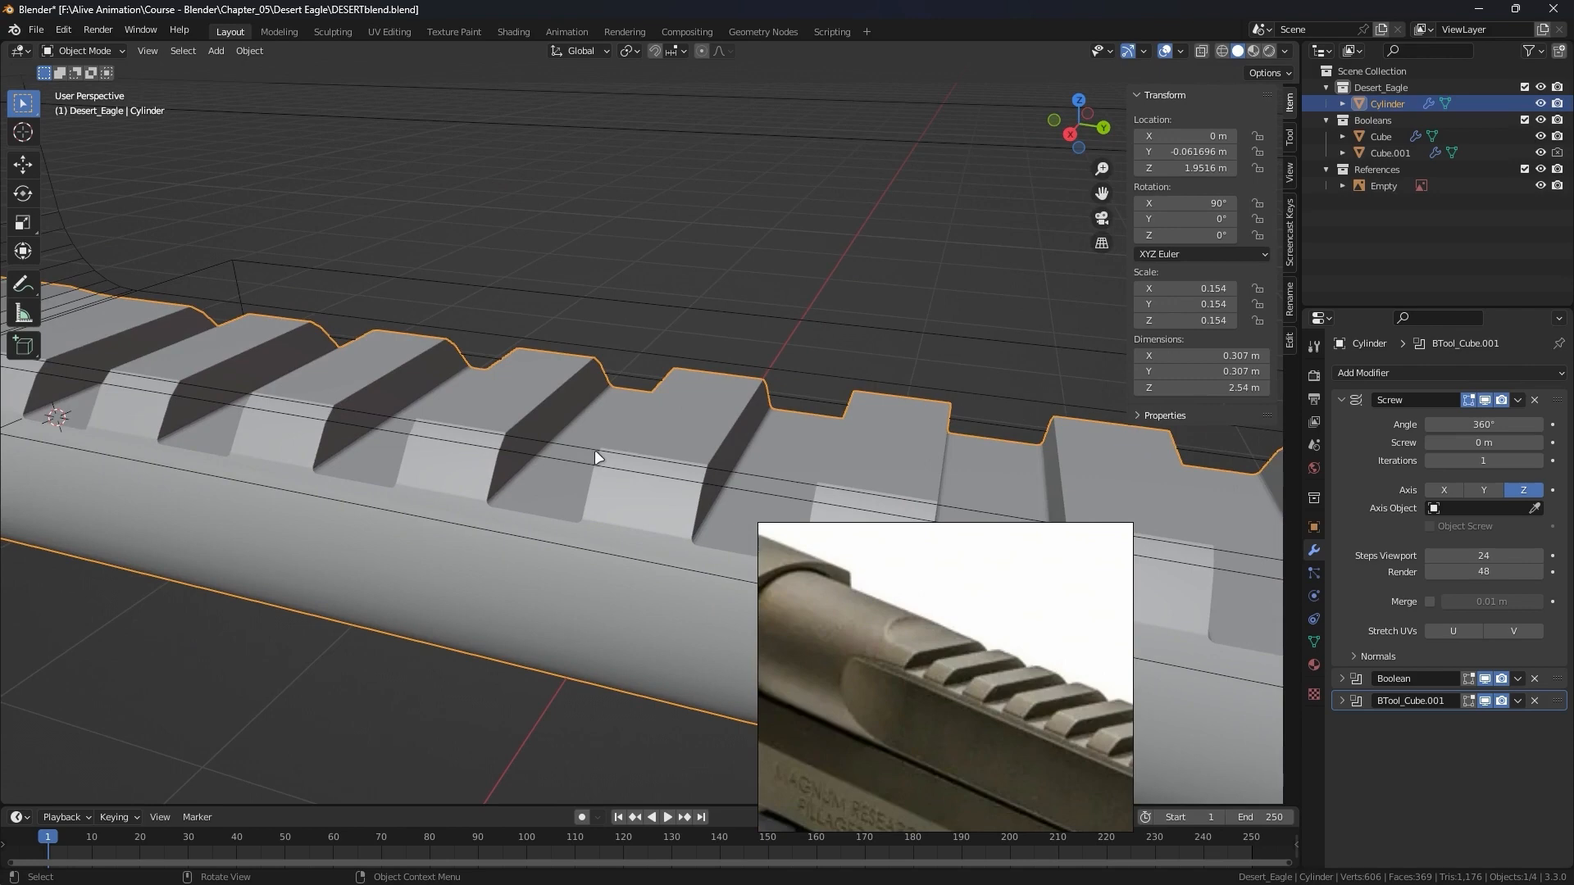
pyautogui.scroll(-4, 595, 459)
pyautogui.rightClick(546, 469)
pyautogui.rightClick(332, 446)
pyautogui.click(336, 467)
pyautogui.scroll(5, 608, 381)
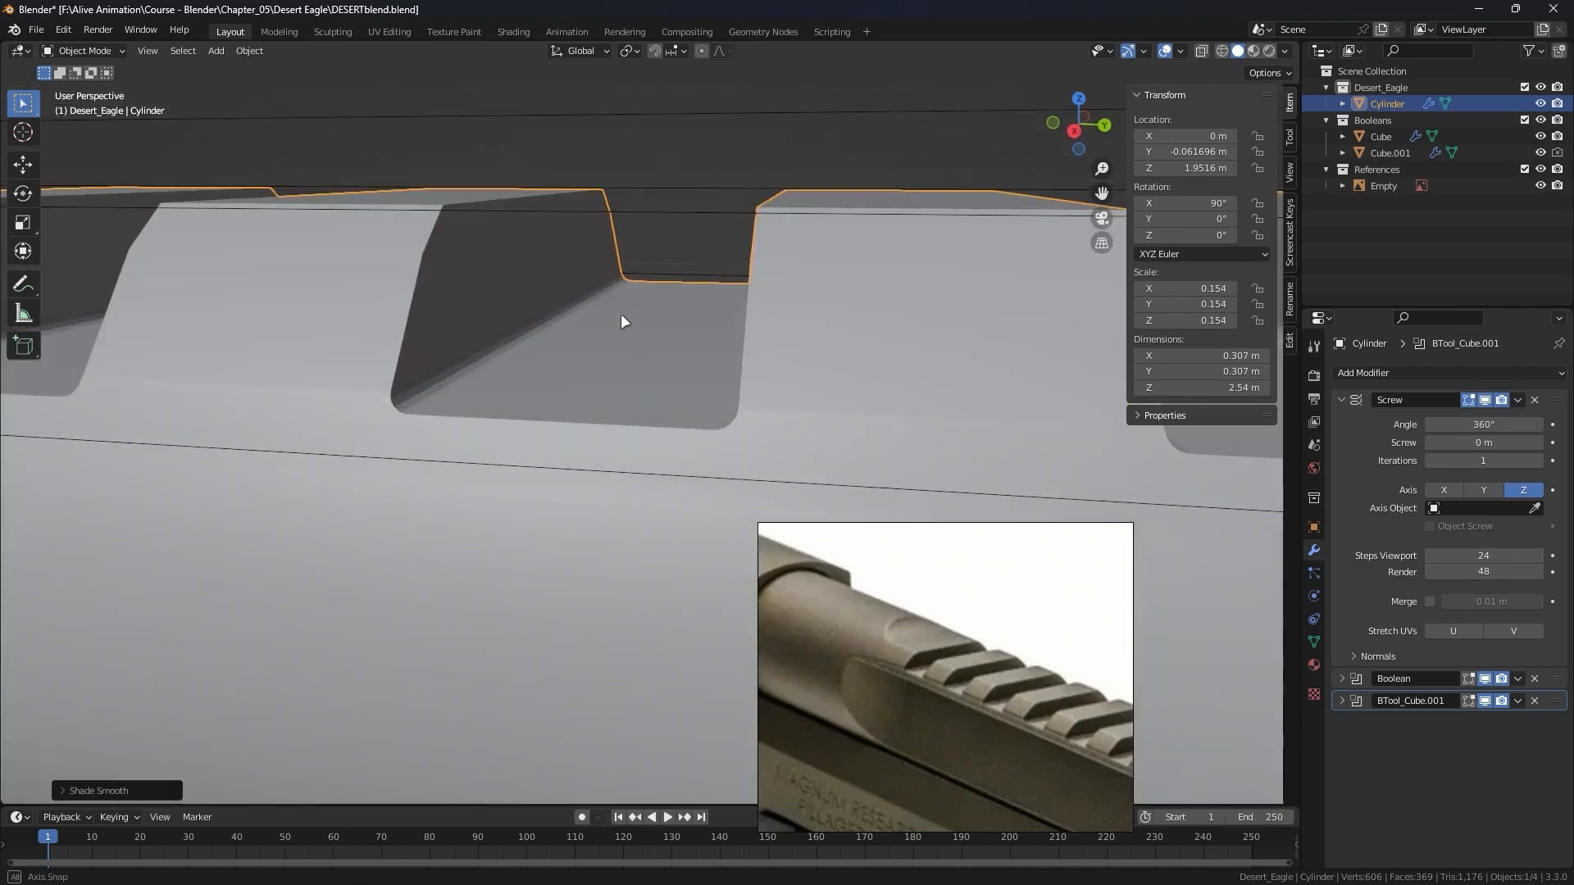
pyautogui.scroll(-6, 619, 320)
pyautogui.scroll(-3, 958, 643)
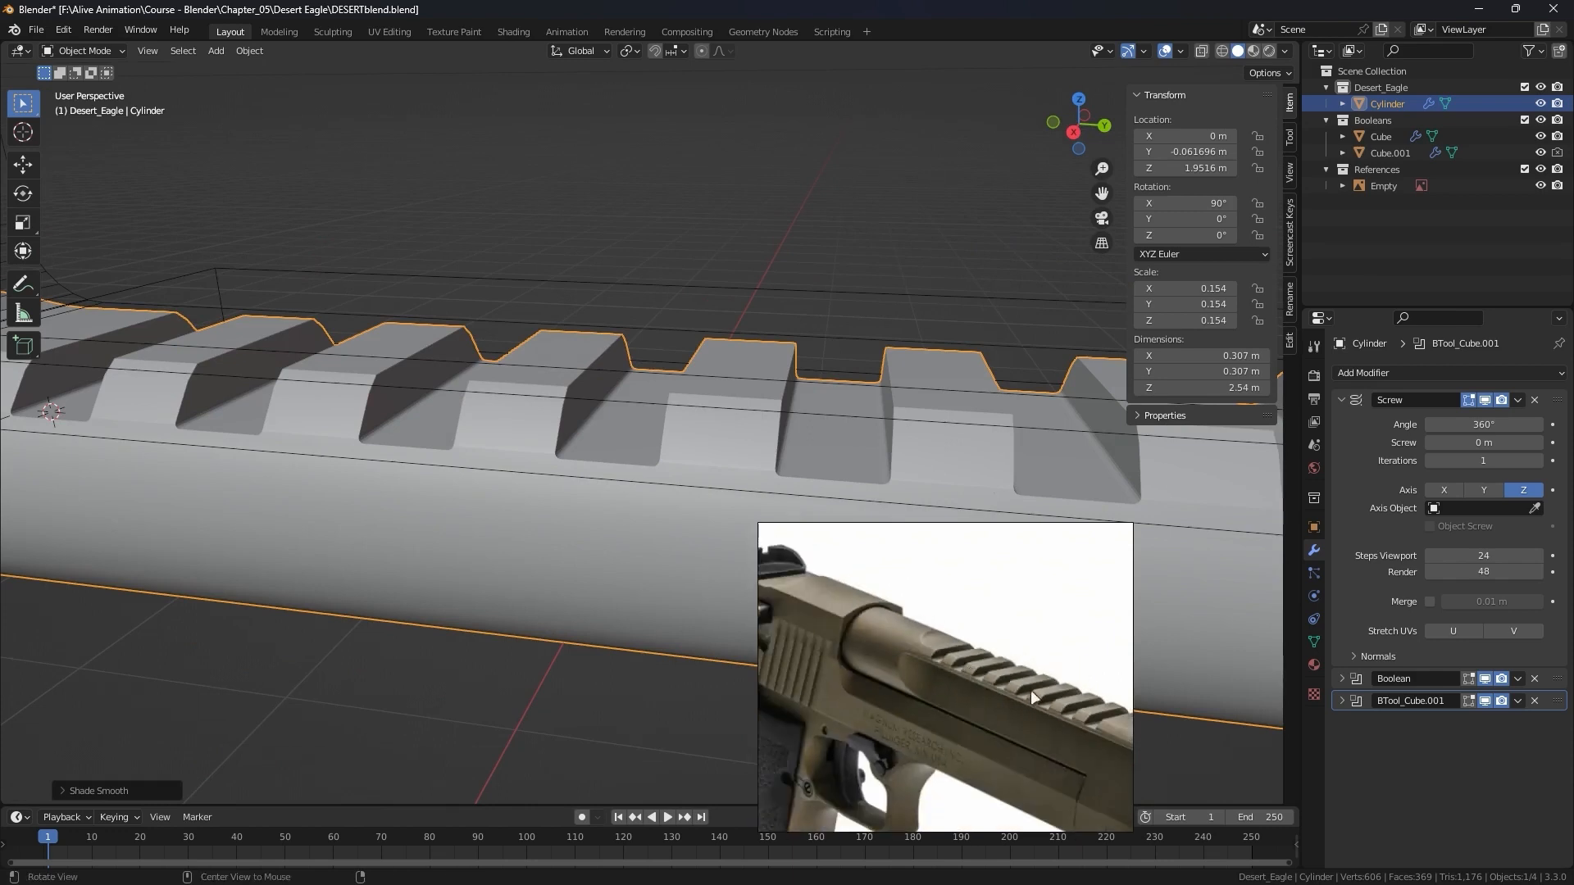
# Examine the rail and muzzle in the reference photo, and compare the barrel and its cutters with the blueprint from the right side.
pyautogui.scroll(-1, 918, 670)
pyautogui.scroll(3, 849, 640)
pyautogui.scroll(-2, 857, 641)
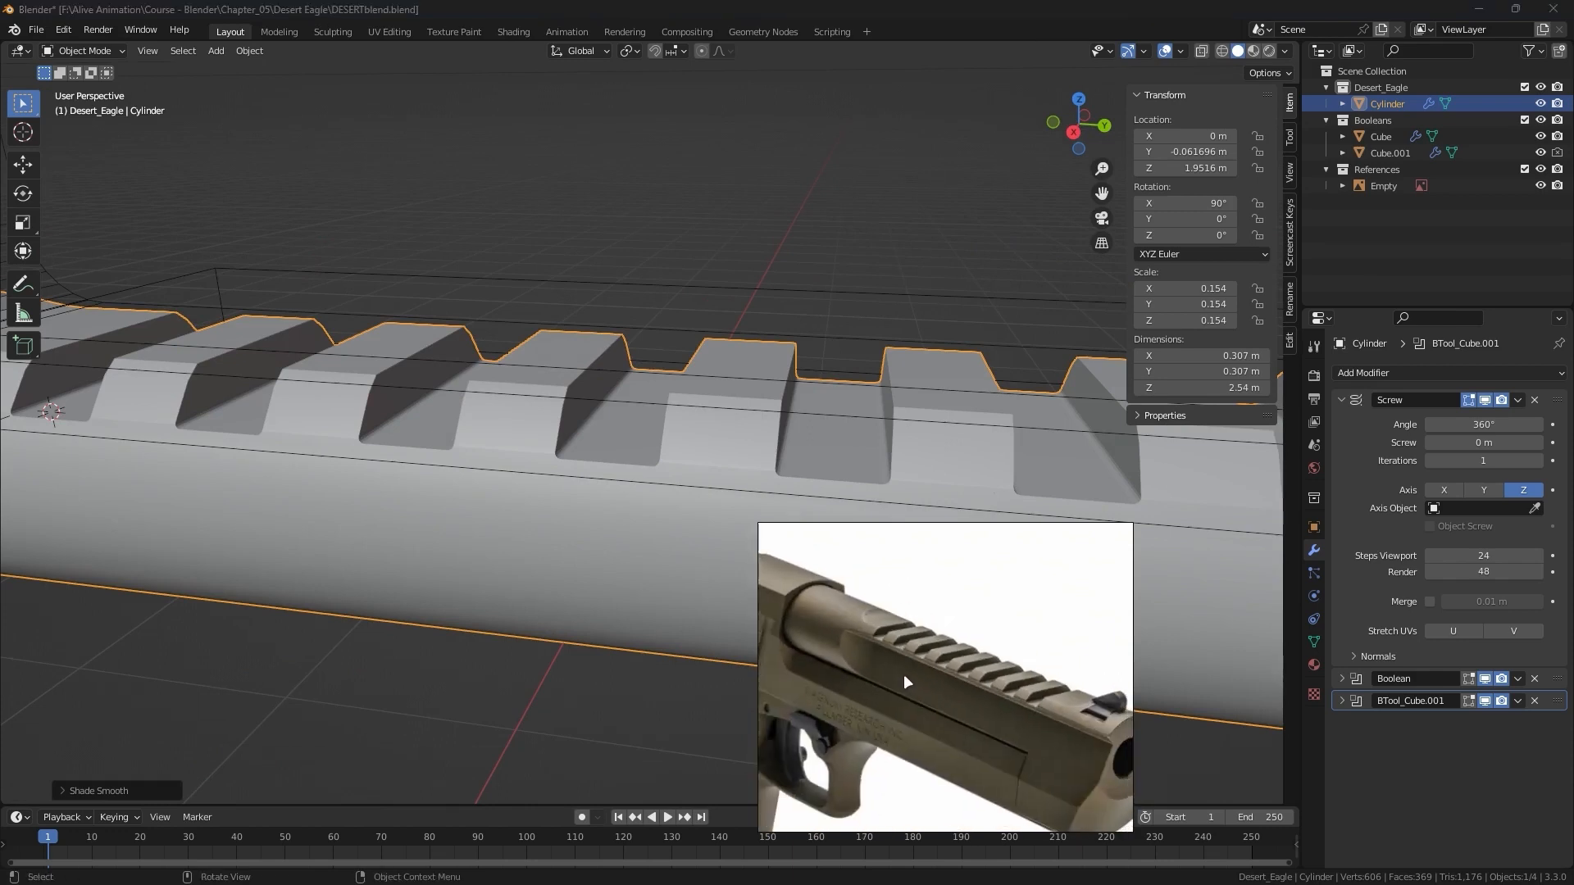
pyautogui.moveTo(1070, 735); pyautogui.dragTo(991, 729, button='middle')
pyautogui.scroll(-3, 765, 327)
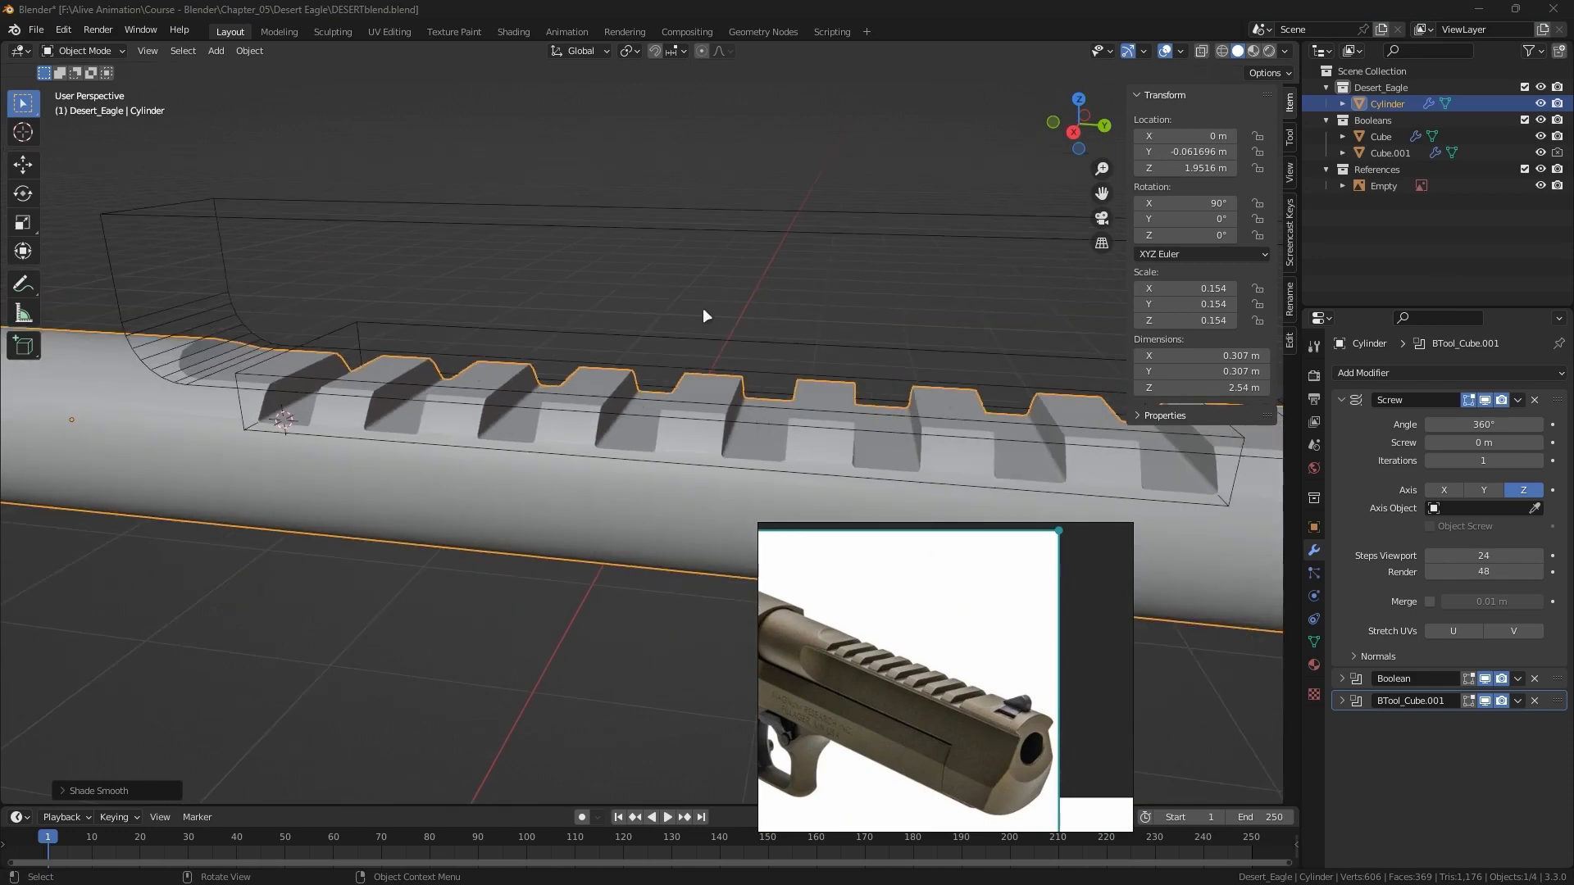
pyautogui.scroll(-3, 698, 306)
pyautogui.click(696, 307)
pyautogui.press('KP_3')
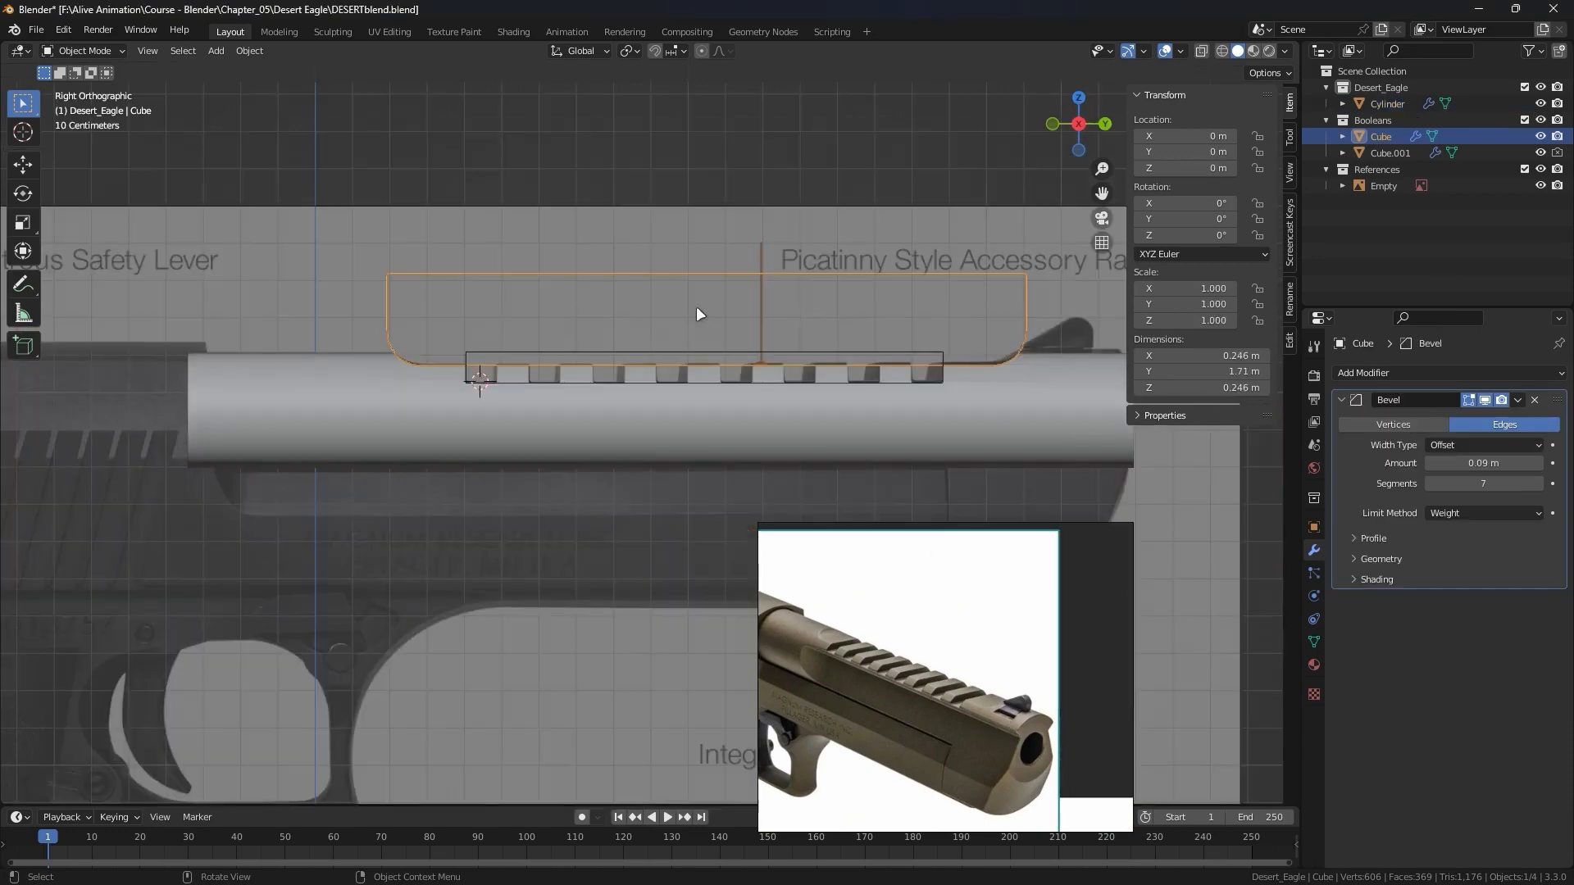
# Deselect everything, display the scene in wireframe and reset the 3D cursor to the world origin.
pyautogui.click(648, 493)
pyautogui.press('z')
pyautogui.scroll(3, 469, 439)
pyautogui.scroll(-1, 541, 164)
pyautogui.keyDown('shift'); pyautogui.moveTo(546, 222); pyautogui.dragTo(639, 220, button='middle'); pyautogui.keyUp('shift')
pyautogui.hotkey('shift', 'a')
pyautogui.press('Escape')
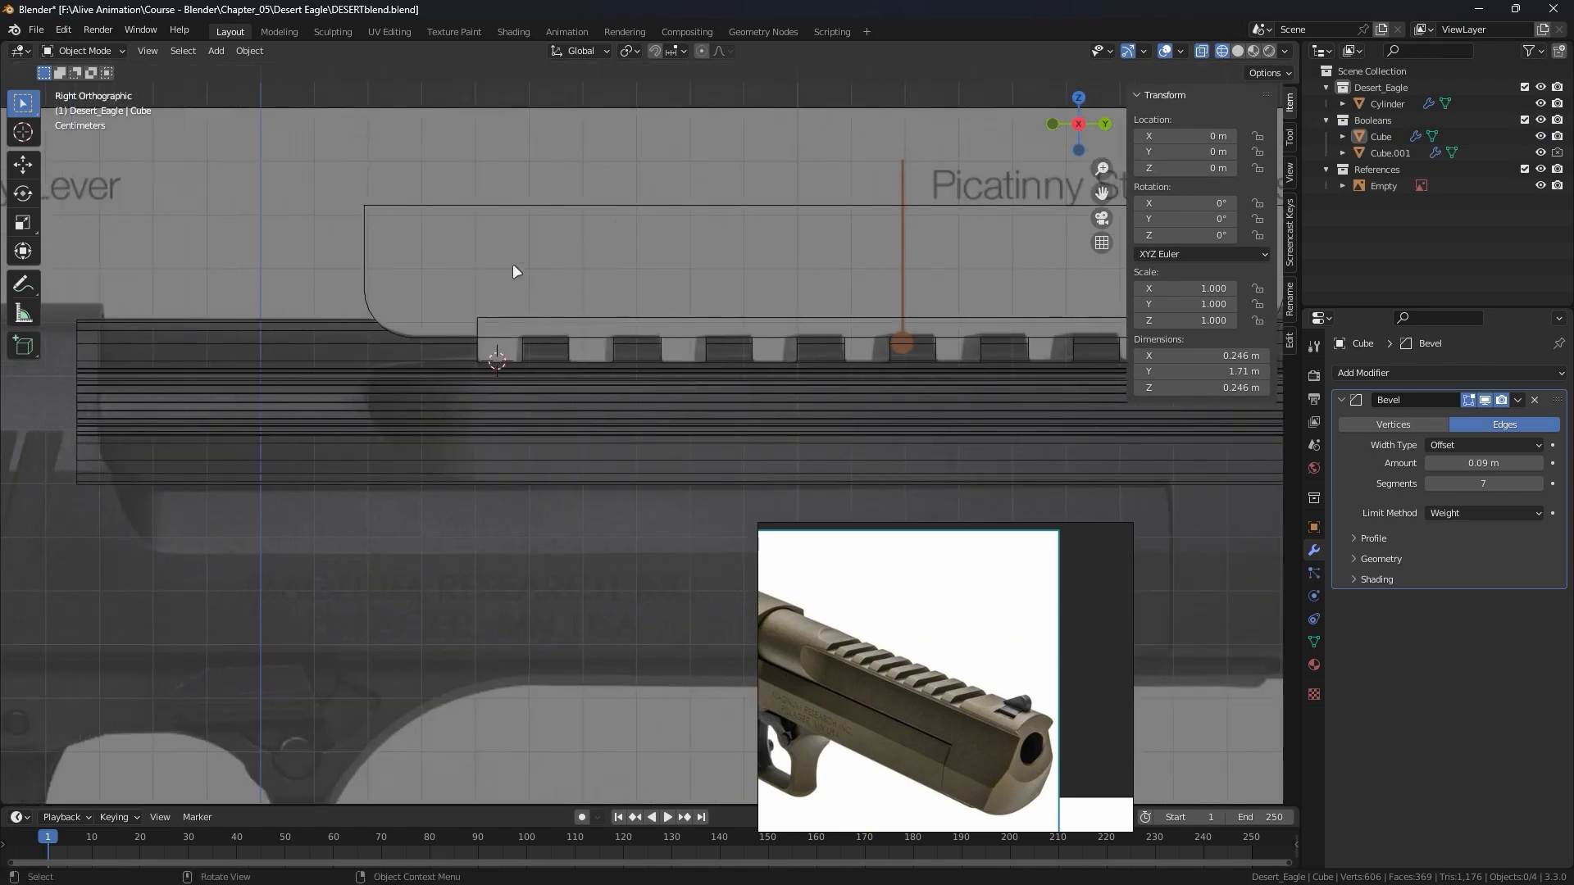
pyautogui.hotkey('shift', 'c')
pyautogui.press('KP_3')
pyautogui.scroll(5, 642, 331)
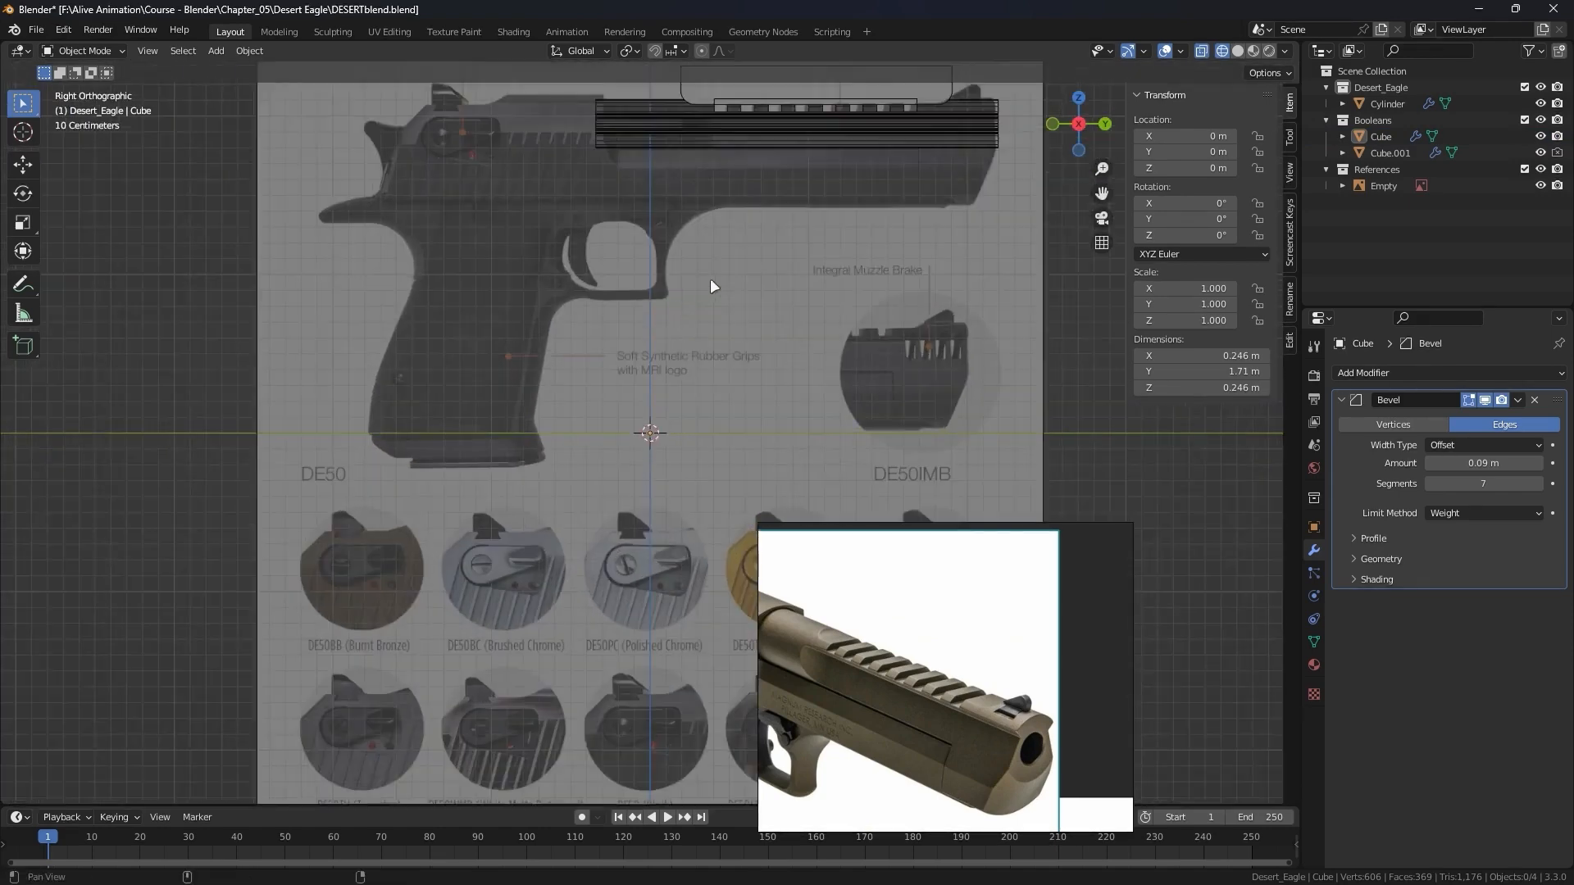
# Add a cube at the world origin, scale it to about 0.226 along Z and apply its transforms.
pyautogui.scroll(2, 612, 420)
pyautogui.hotkey('shift', 'a')
pyautogui.moveTo(598, 377)
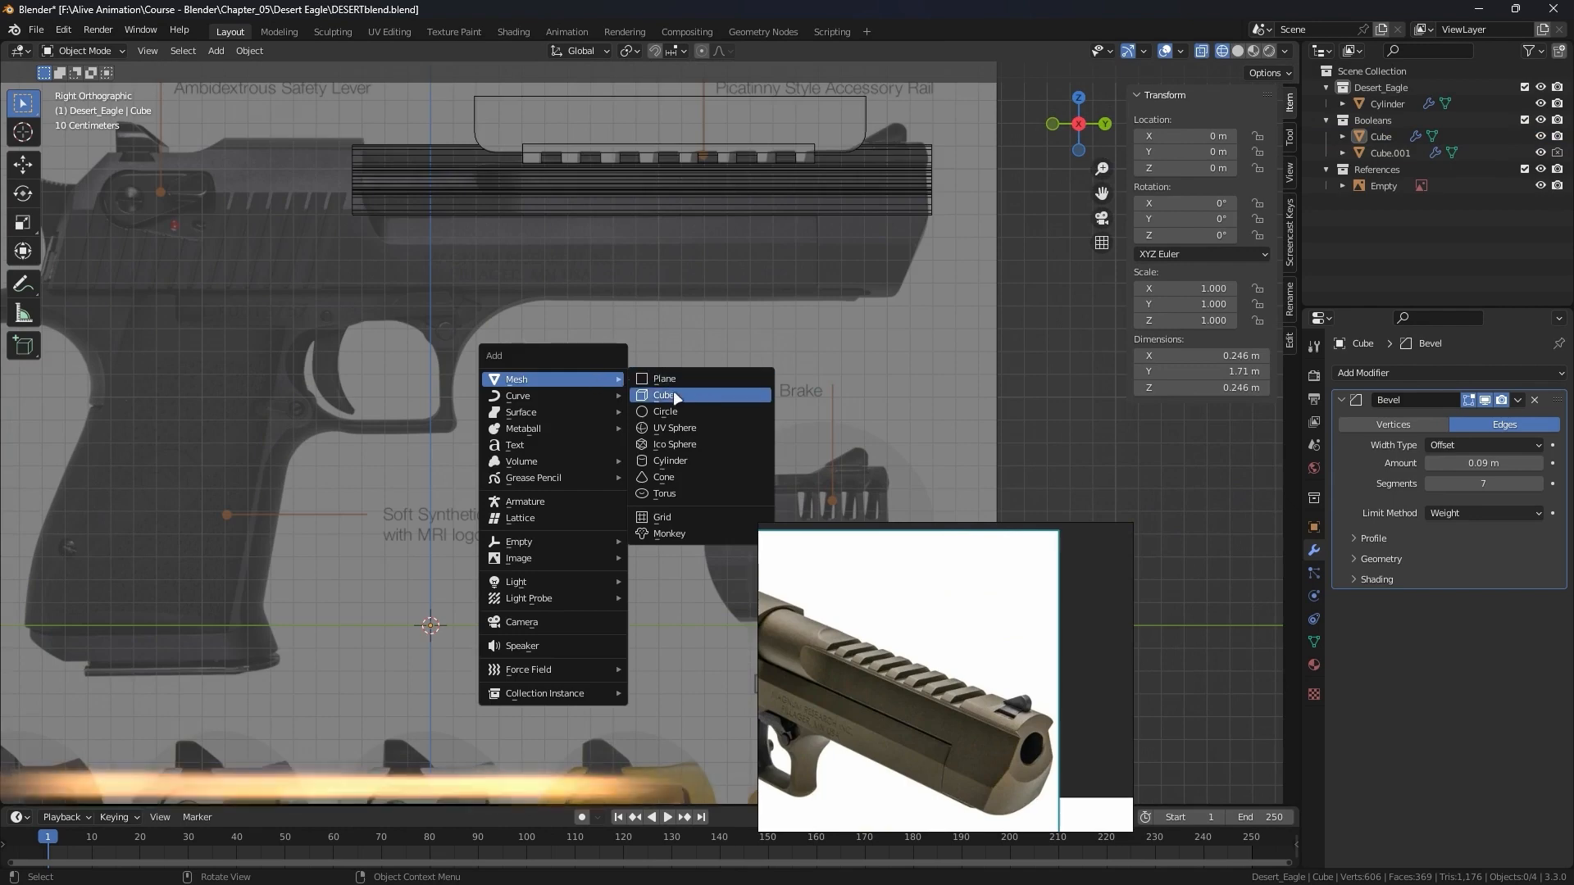
pyautogui.click(672, 391)
pyautogui.scroll(-5, 735, 390)
pyautogui.press('s')
pyautogui.press('z')
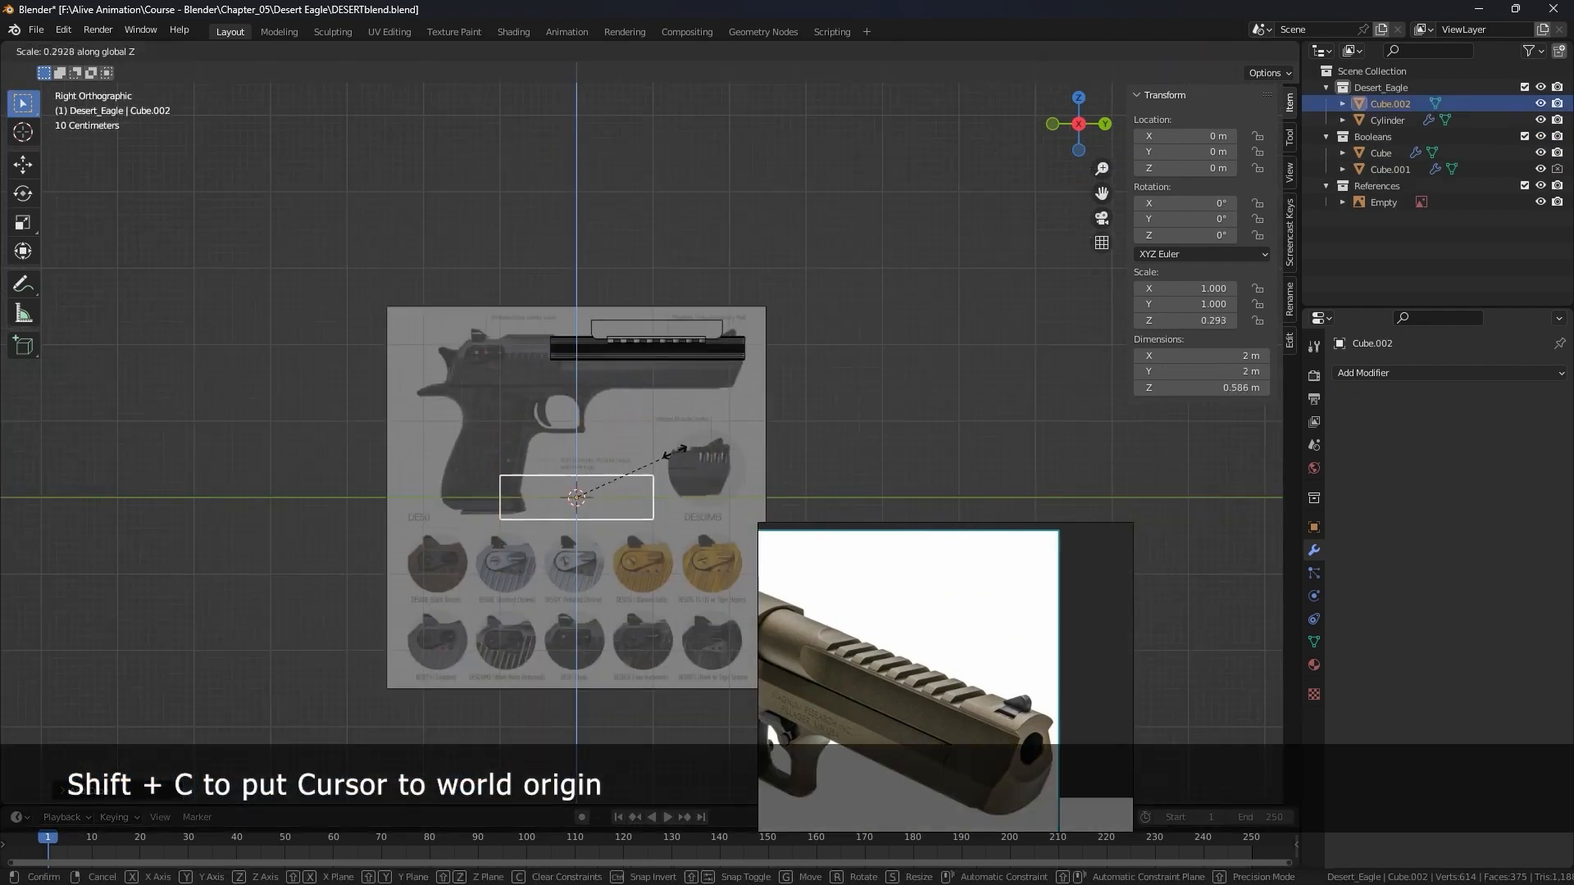
pyautogui.click(589, 450)
pyautogui.scroll(2, 589, 450)
pyautogui.hotkey('ctrl', 'a')
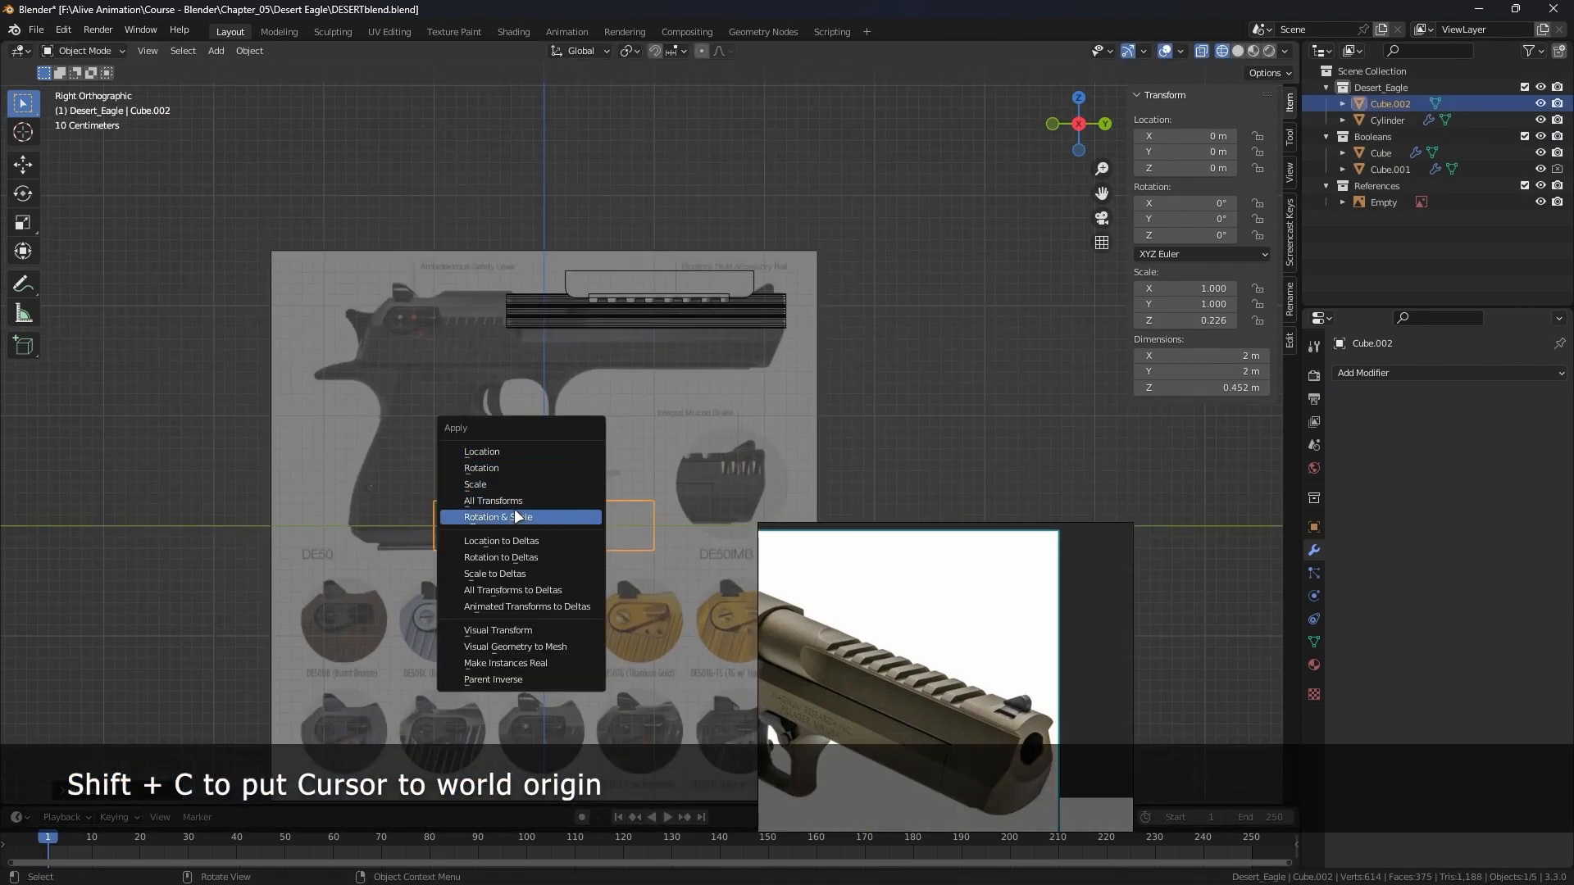
pyautogui.click(538, 502)
# Move the new cube's mesh up onto the barrel just below the rail slots and scale it down to about 0.61.
pyautogui.scroll(3, 541, 492)
pyautogui.press('Tab')
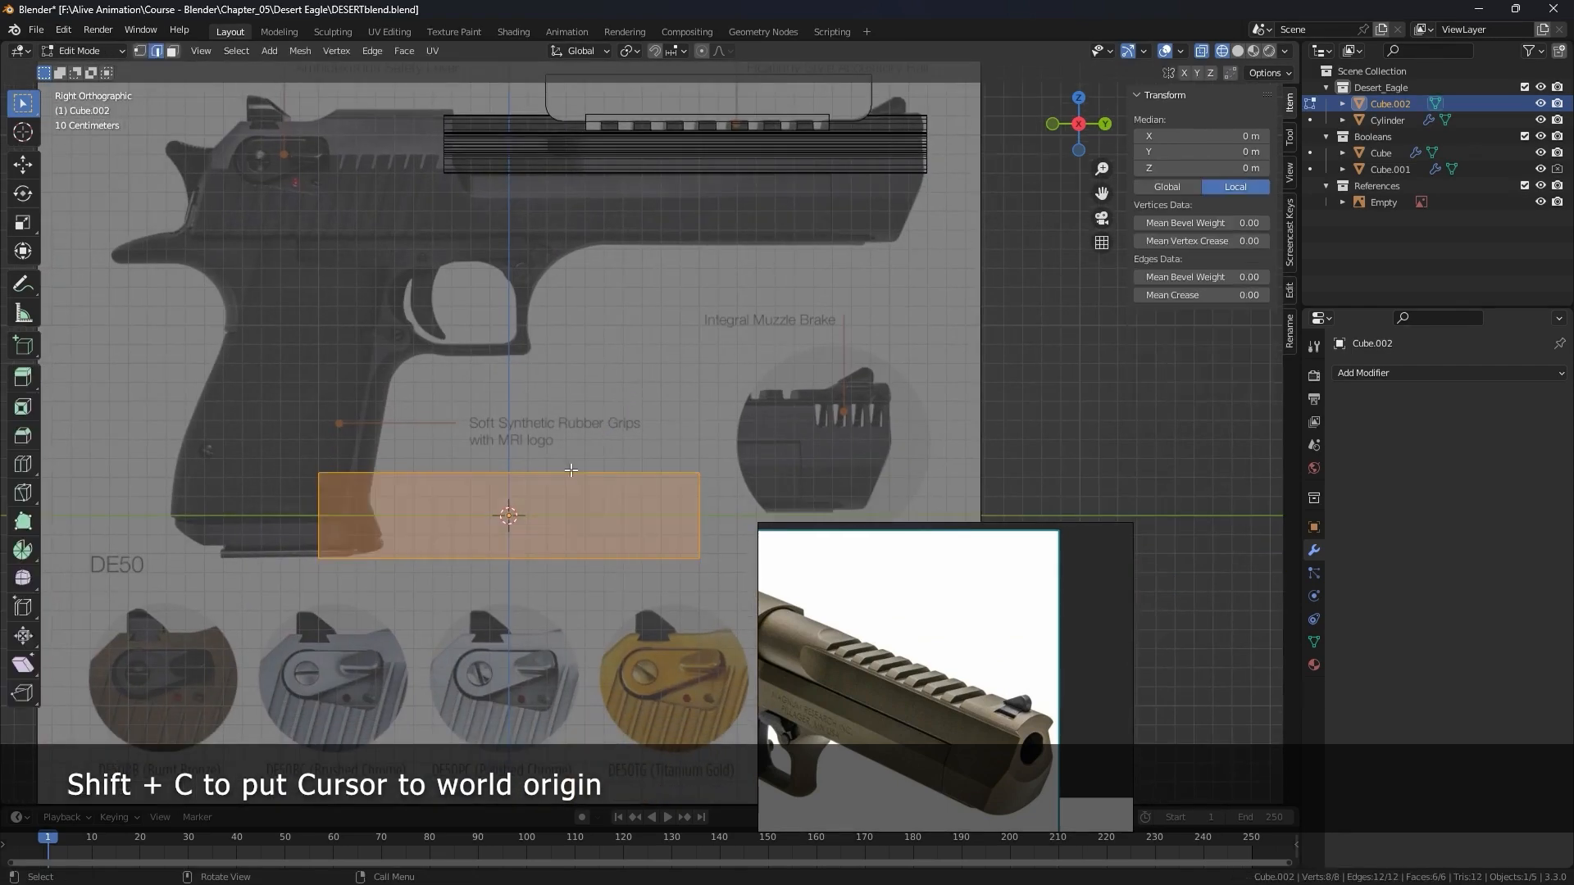
pyautogui.press('g')
pyautogui.click(702, 198)
pyautogui.scroll(8, 591, 427)
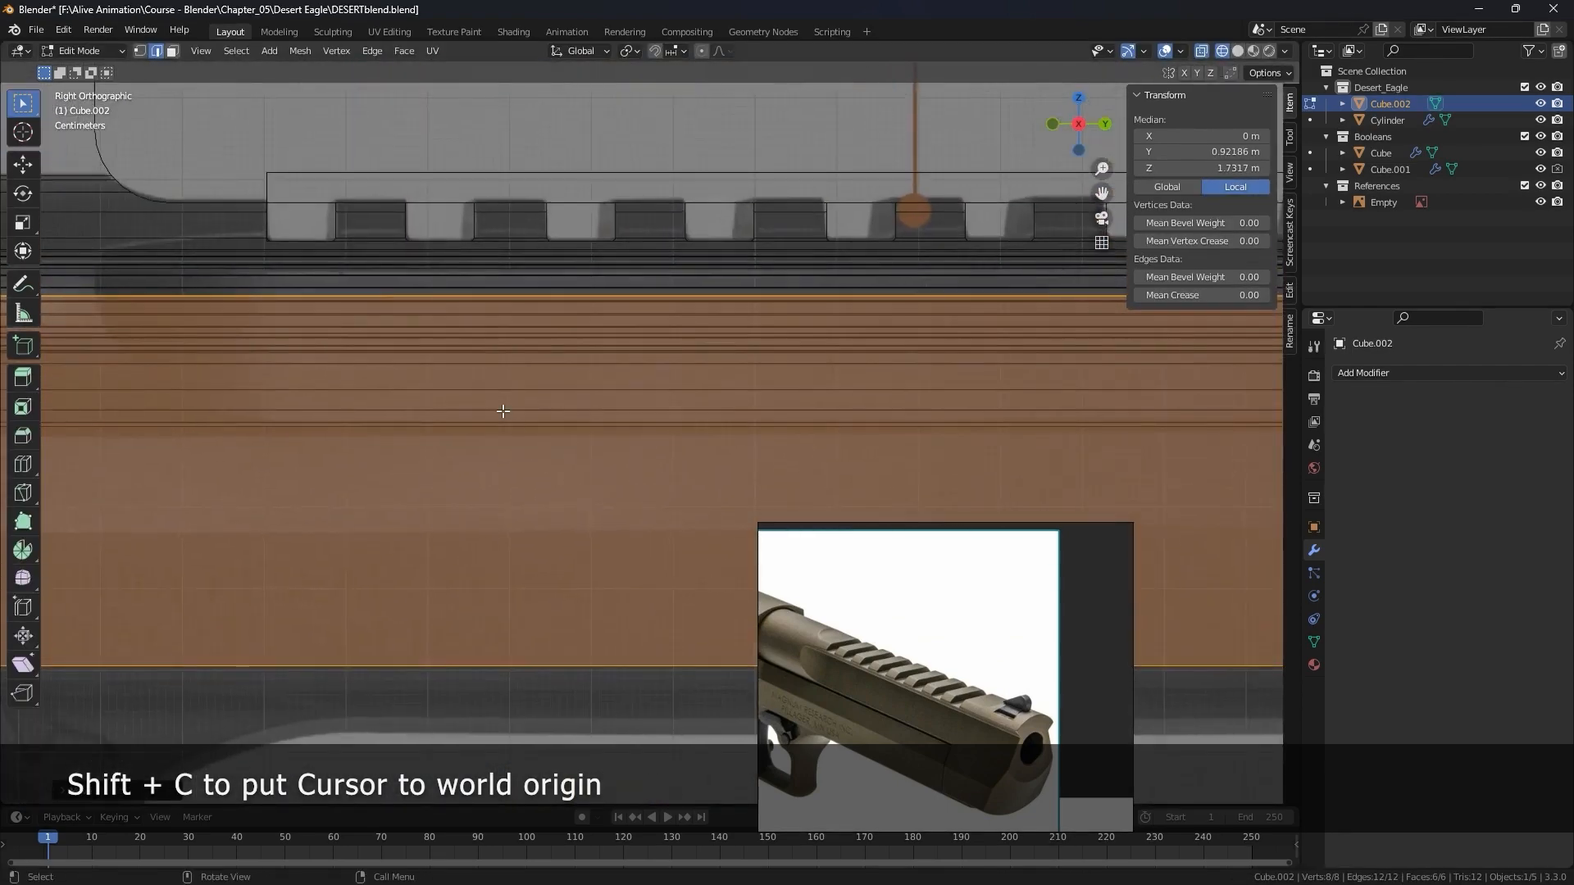
pyautogui.press('g')
pyautogui.click(657, 277)
pyautogui.scroll(-5, 819, 354)
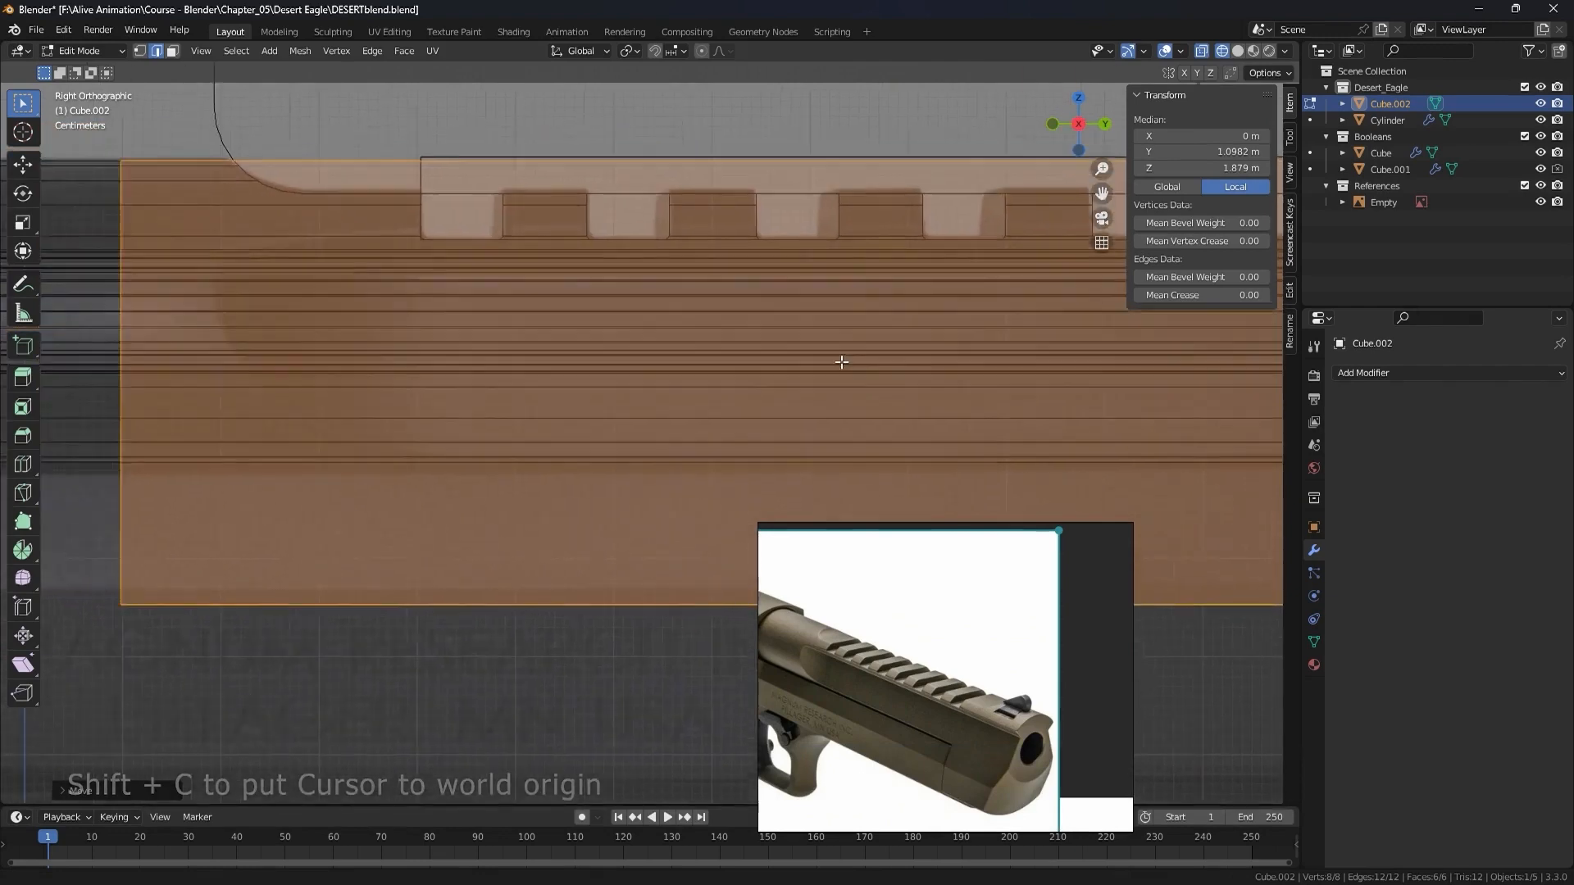
pyautogui.press('s')
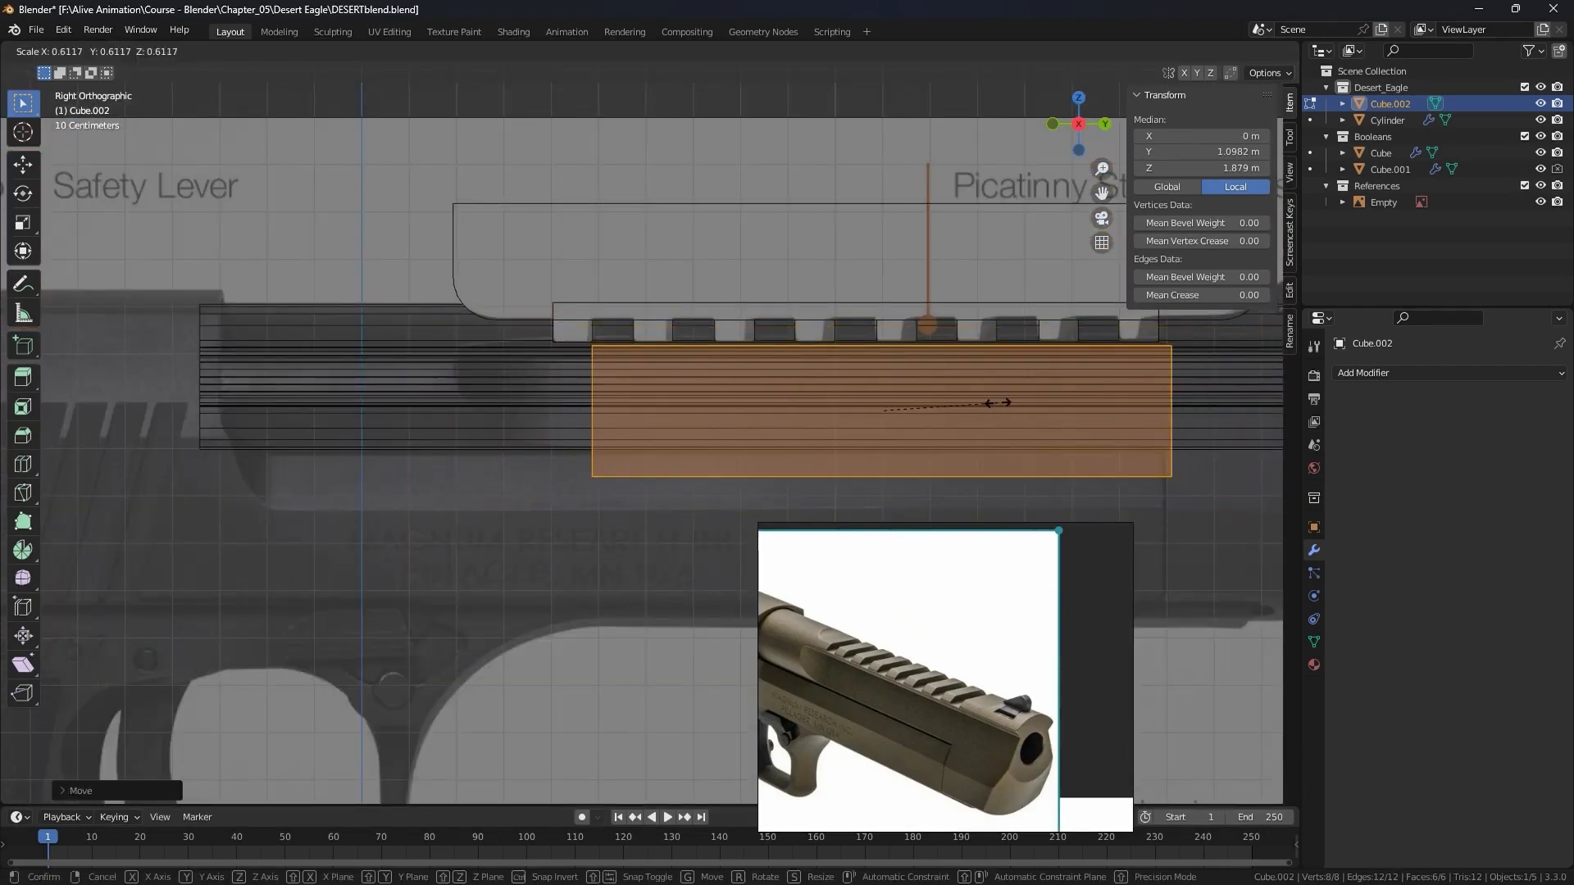
pyautogui.click(959, 382)
pyautogui.scroll(2, 924, 415)
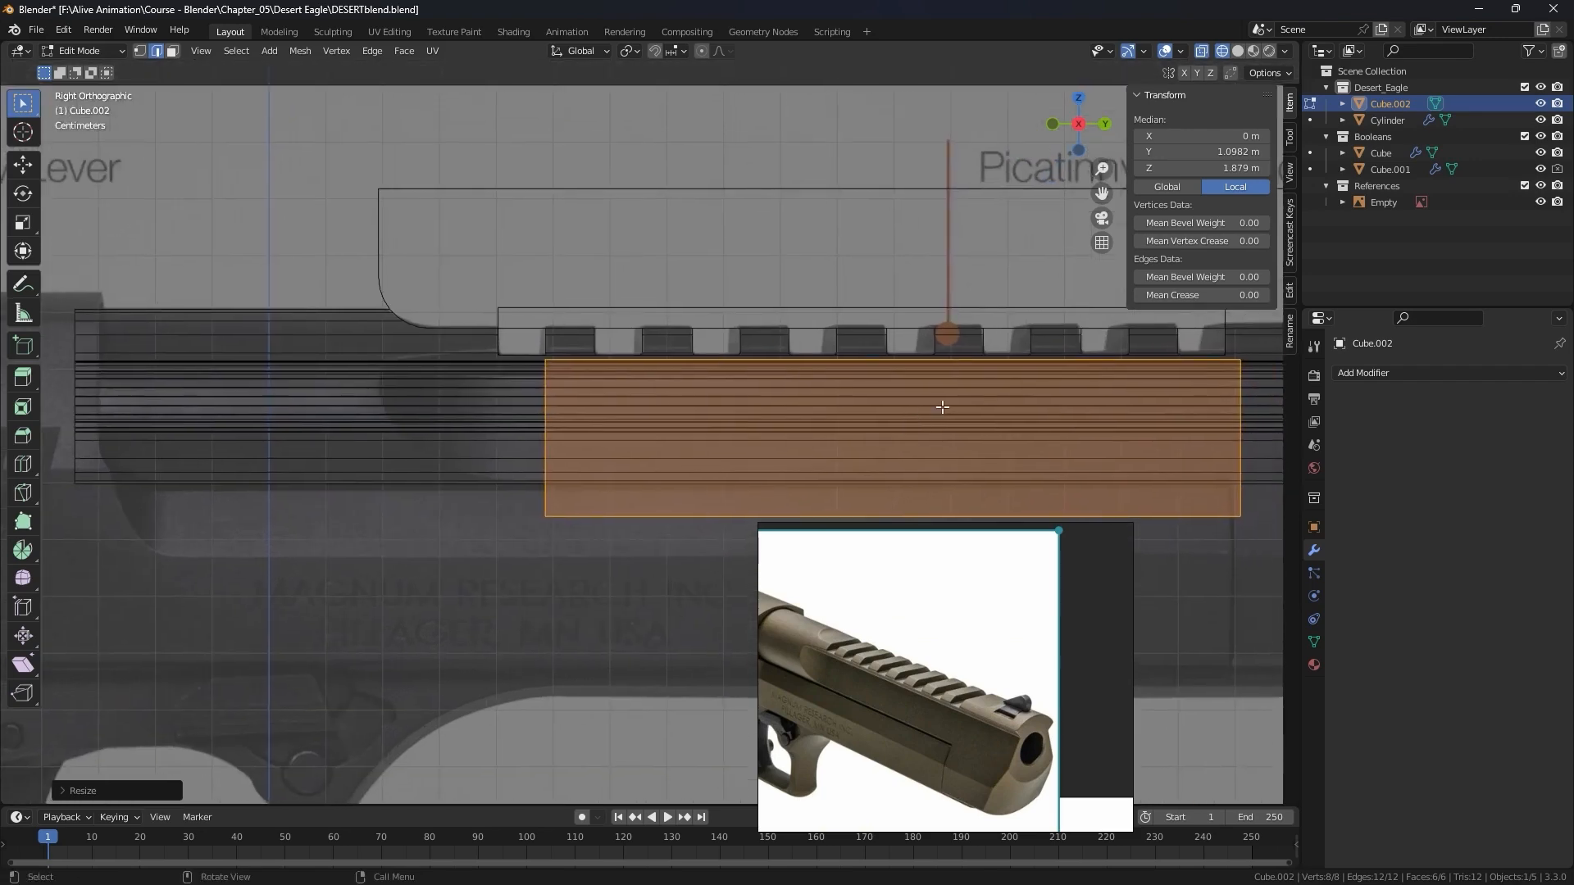
# Move the block's rear end vertices about 0.28 m backward along Y to where the rail section begins.
pyautogui.press('Tab')
pyautogui.press('Tab')
pyautogui.press('1')
pyautogui.moveTo(499, 325); pyautogui.dragTo(602, 579)
pyautogui.press('g')
pyautogui.press('y')
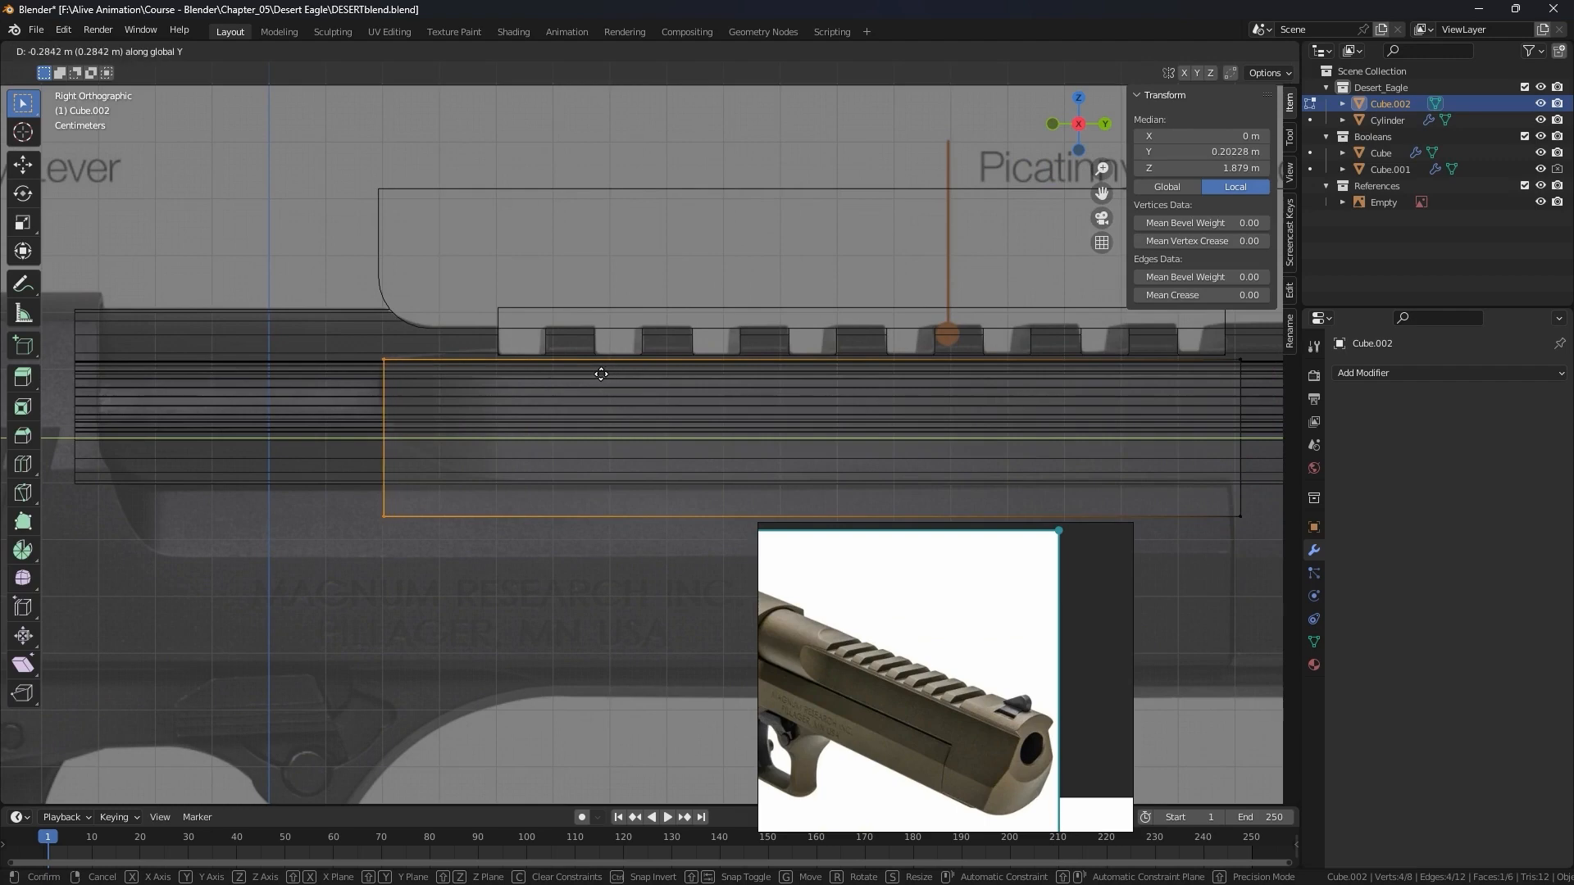
pyautogui.click(610, 369)
# Raise the block's top vertices about 0.006 m along Z, up to the bottoms of the rail slots.
pyautogui.scroll(2, 610, 360)
pyautogui.keyDown('shift'); pyautogui.moveTo(482, 302); pyautogui.dragTo(583, 390, button='middle'); pyautogui.keyUp('shift')
pyautogui.scroll(4, 578, 389)
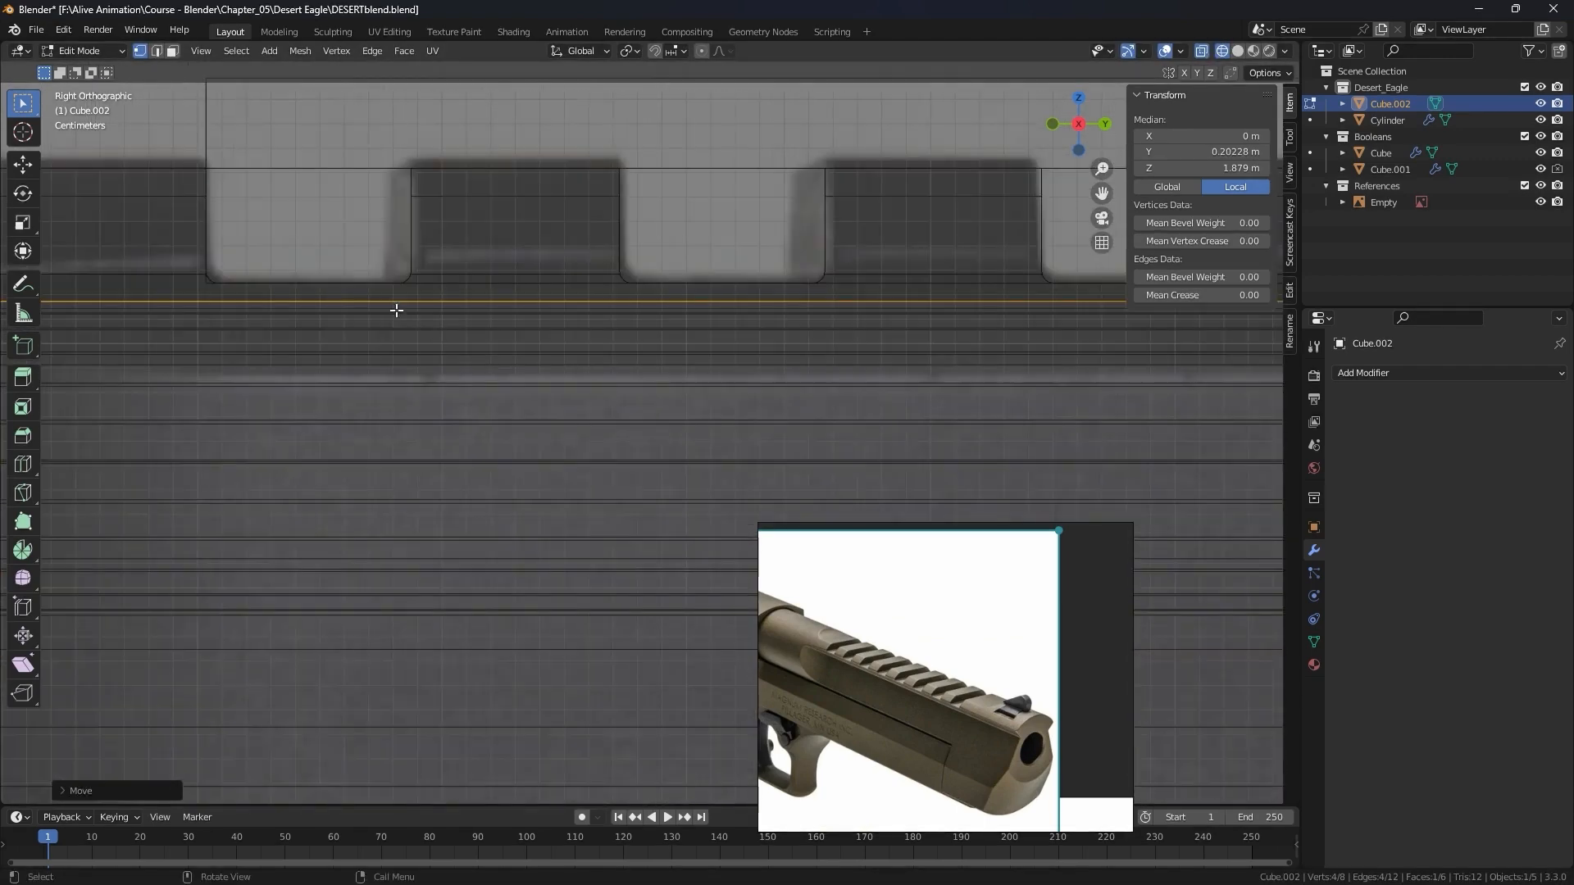
pyautogui.scroll(-3, 354, 285)
pyautogui.keyDown('shift'); pyautogui.moveTo(354, 285); pyautogui.dragTo(520, 374, button='middle'); pyautogui.keyUp('shift')
pyautogui.scroll(2, 520, 374)
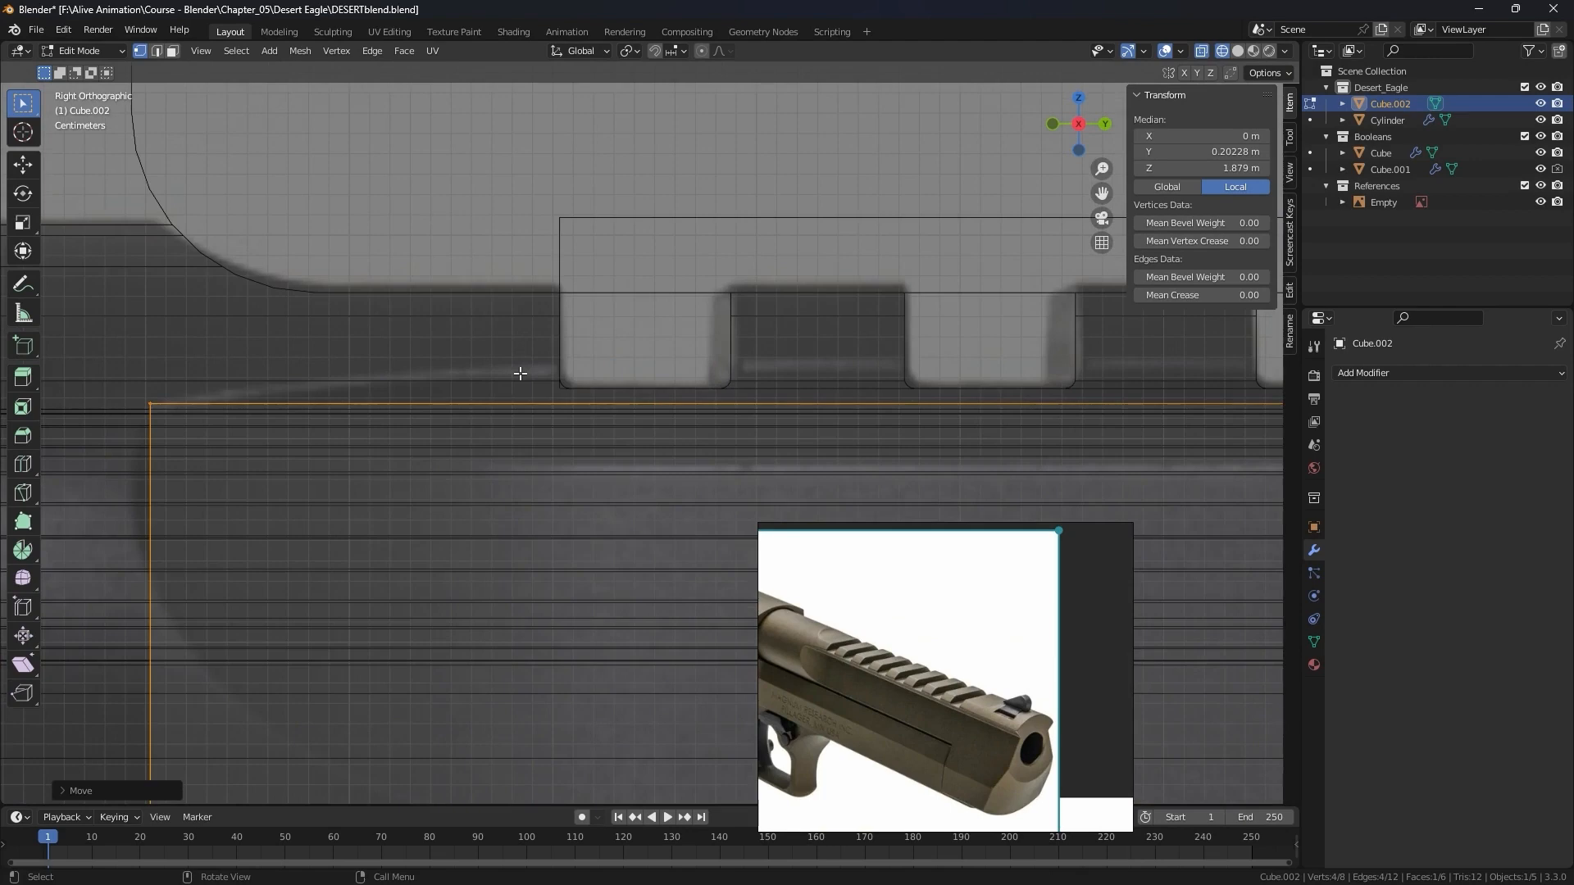
pyautogui.scroll(-4, 718, 401)
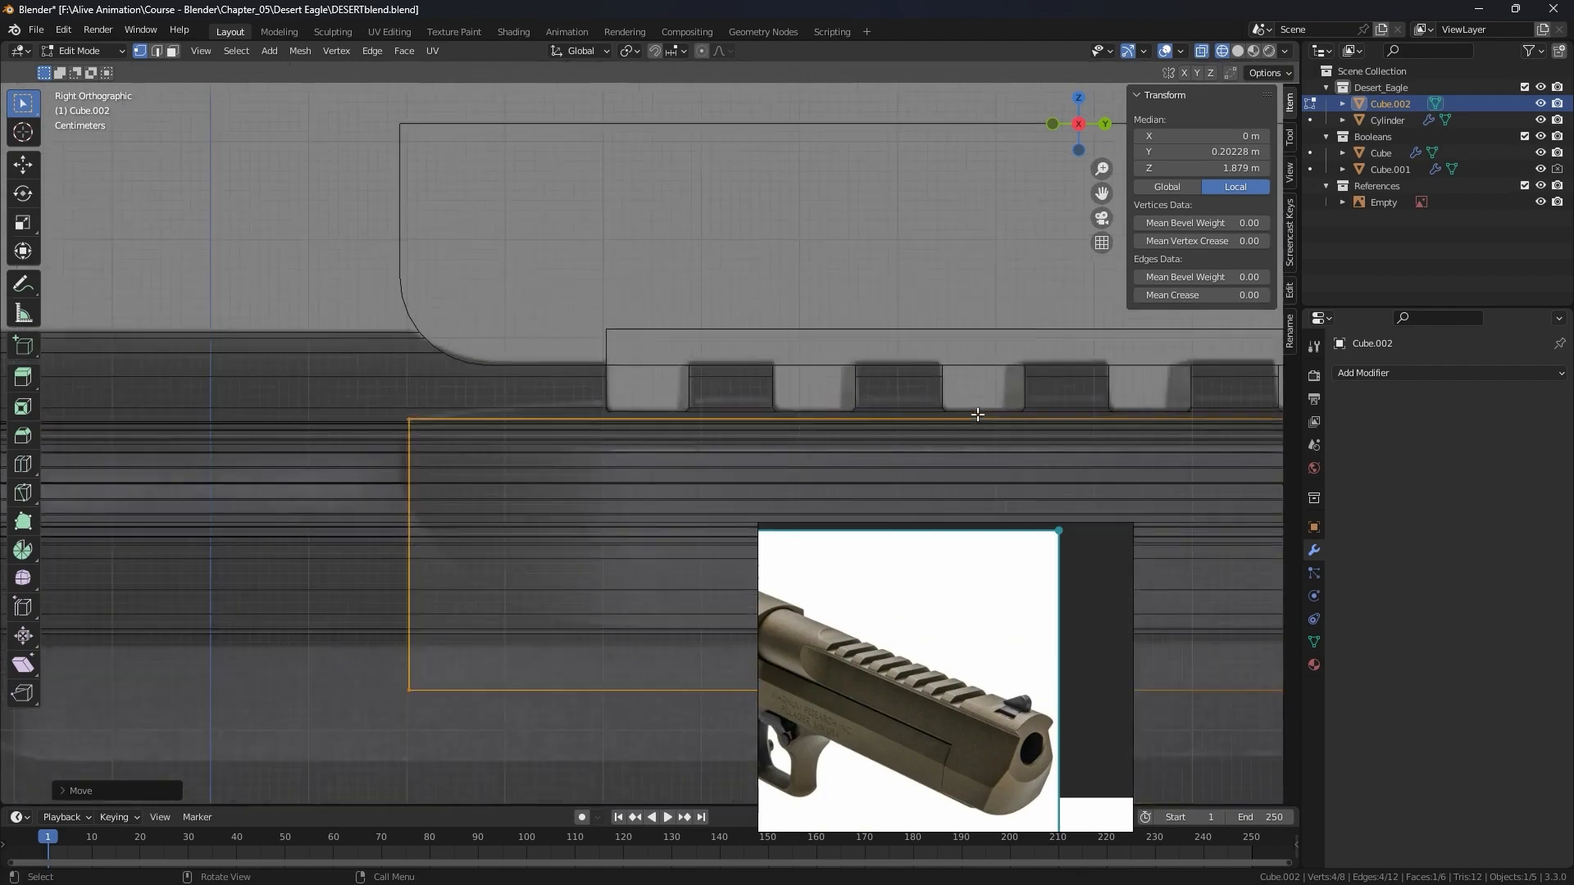
pyautogui.keyDown('shift'); pyautogui.moveTo(980, 414); pyautogui.dragTo(246, 383, button='middle'); pyautogui.keyUp('shift')
pyautogui.scroll(-4, 618, 418)
pyautogui.moveTo(1010, 382); pyautogui.dragTo(160, 437)
pyautogui.scroll(3, 160, 437)
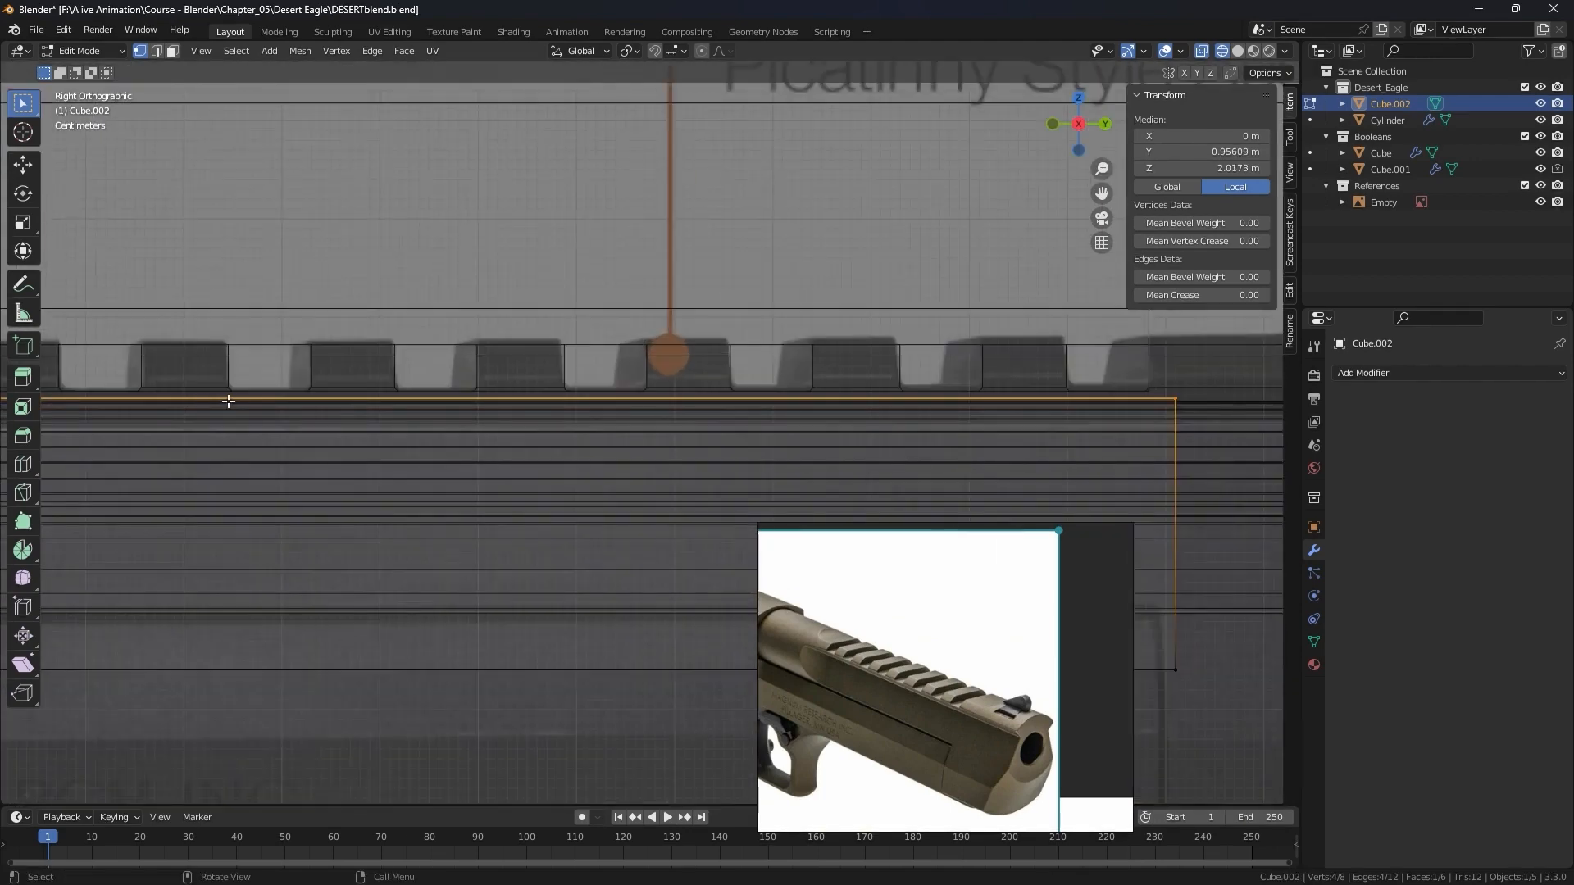
pyautogui.press('g')
pyautogui.press('z')
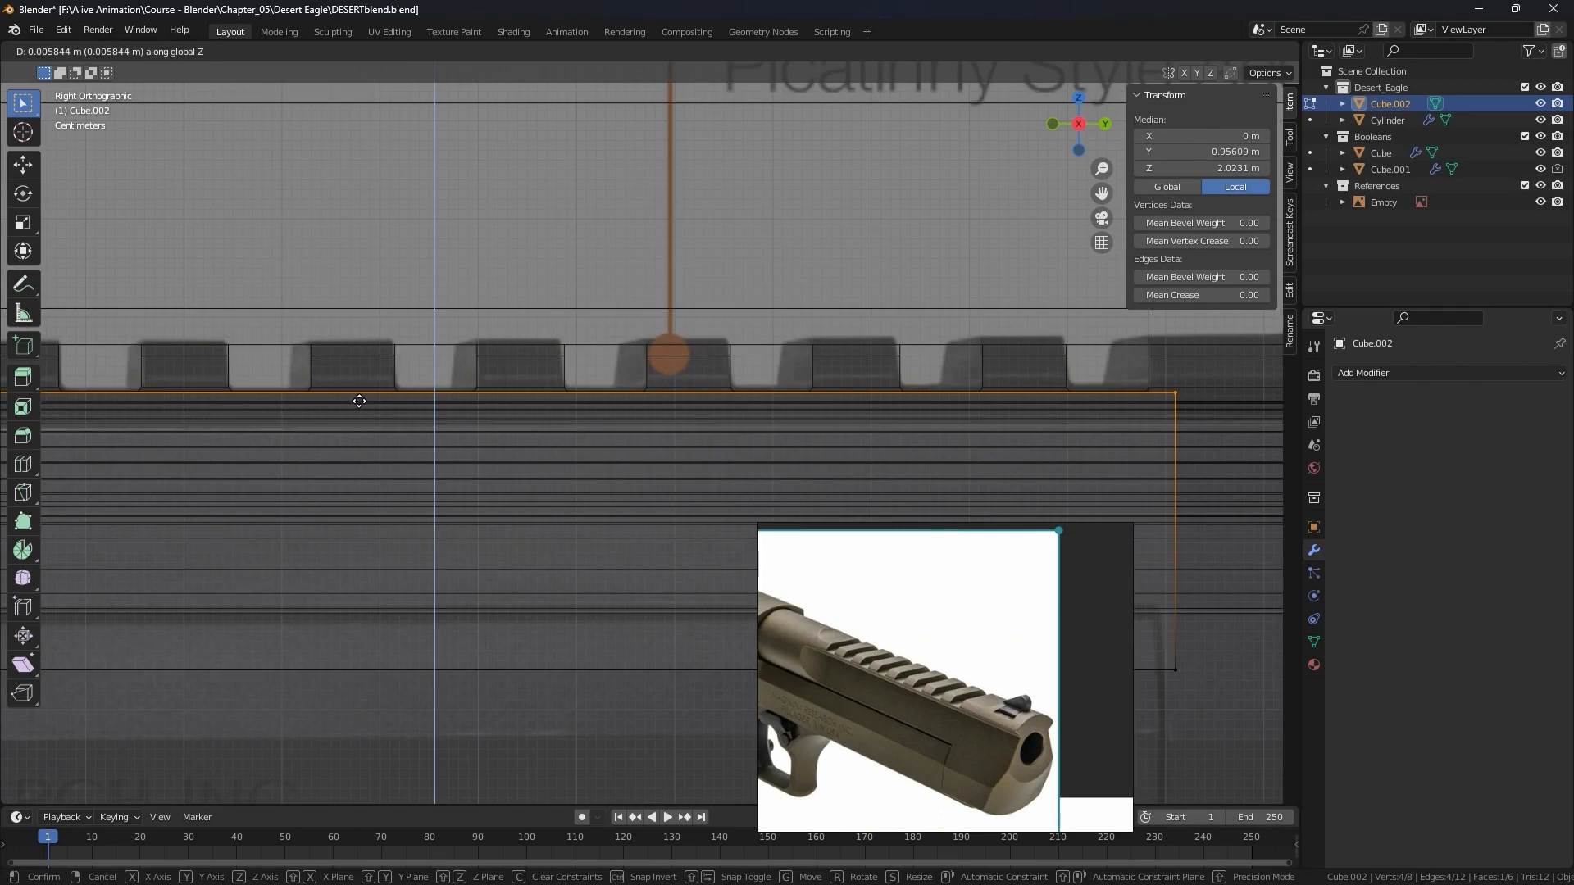
pyautogui.click(357, 401)
# Raise the block's bottom vertices along Z to about 1.80 m, near the barrel's lower edge.
pyautogui.scroll(-2, 574, 442)
pyautogui.scroll(2, 253, 471)
pyautogui.scroll(-2, 309, 483)
pyautogui.keyDown('shift'); pyautogui.moveTo(309, 483); pyautogui.dragTo(336, 477, button='middle'); pyautogui.keyUp('shift')
pyautogui.moveTo(200, 472); pyautogui.dragTo(1102, 580)
pyautogui.scroll(3, 485, 502)
pyautogui.press('g')
pyautogui.press('z')
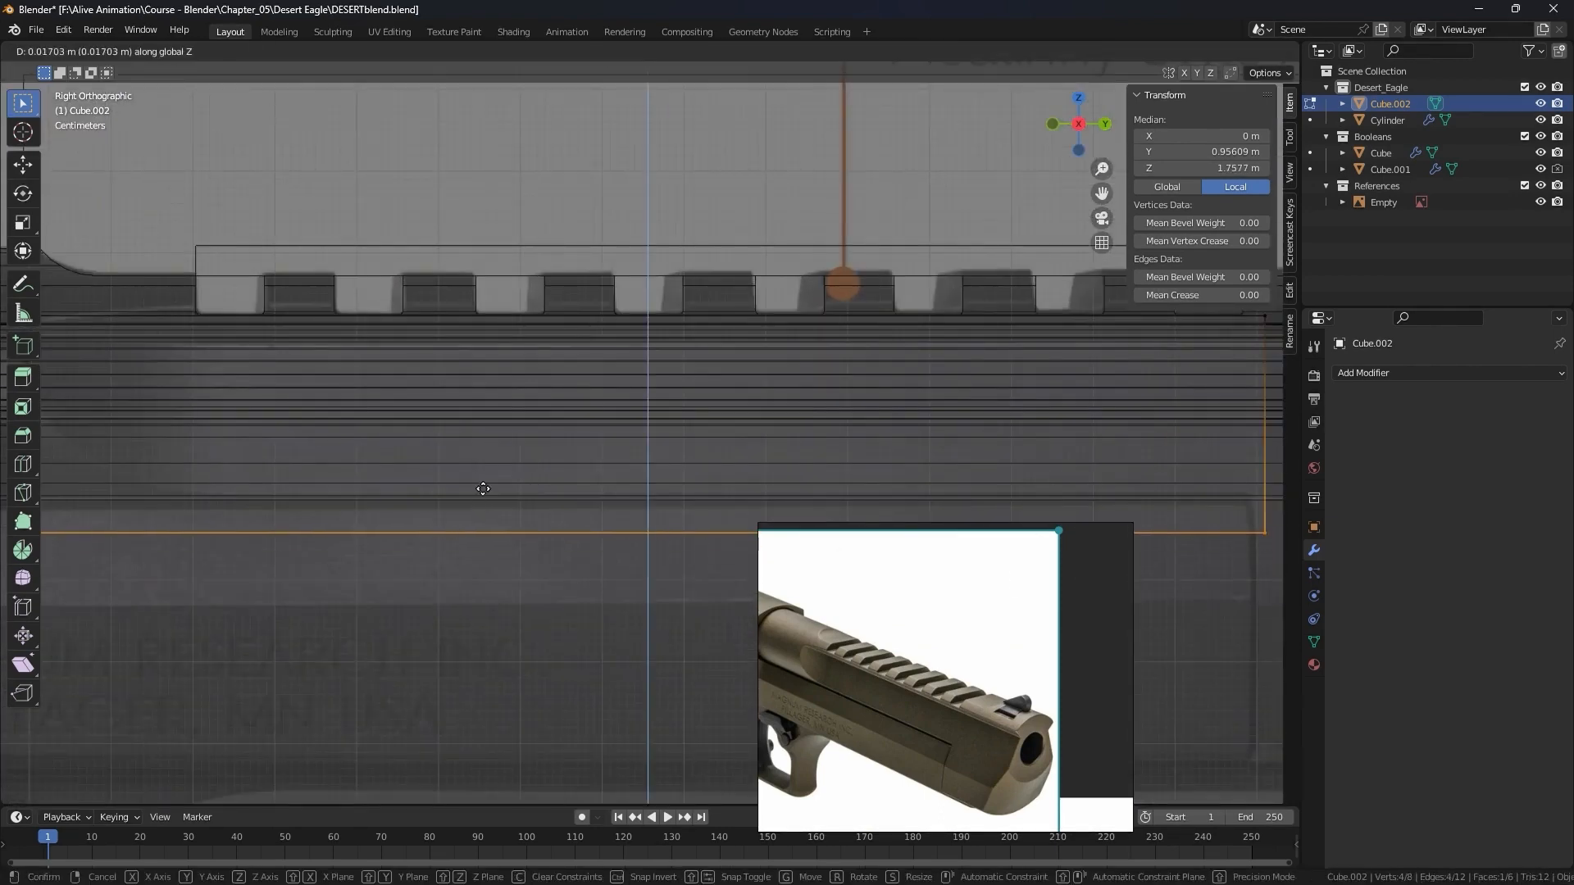
pyautogui.click(490, 456)
# Extend the block's front end vertices along Y to about 2.18 m, near the muzzle edge in the blueprint.
pyautogui.scroll(-3, 974, 440)
pyautogui.keyDown('shift'); pyautogui.moveTo(973, 439); pyautogui.dragTo(558, 405, button='middle'); pyautogui.keyUp('shift')
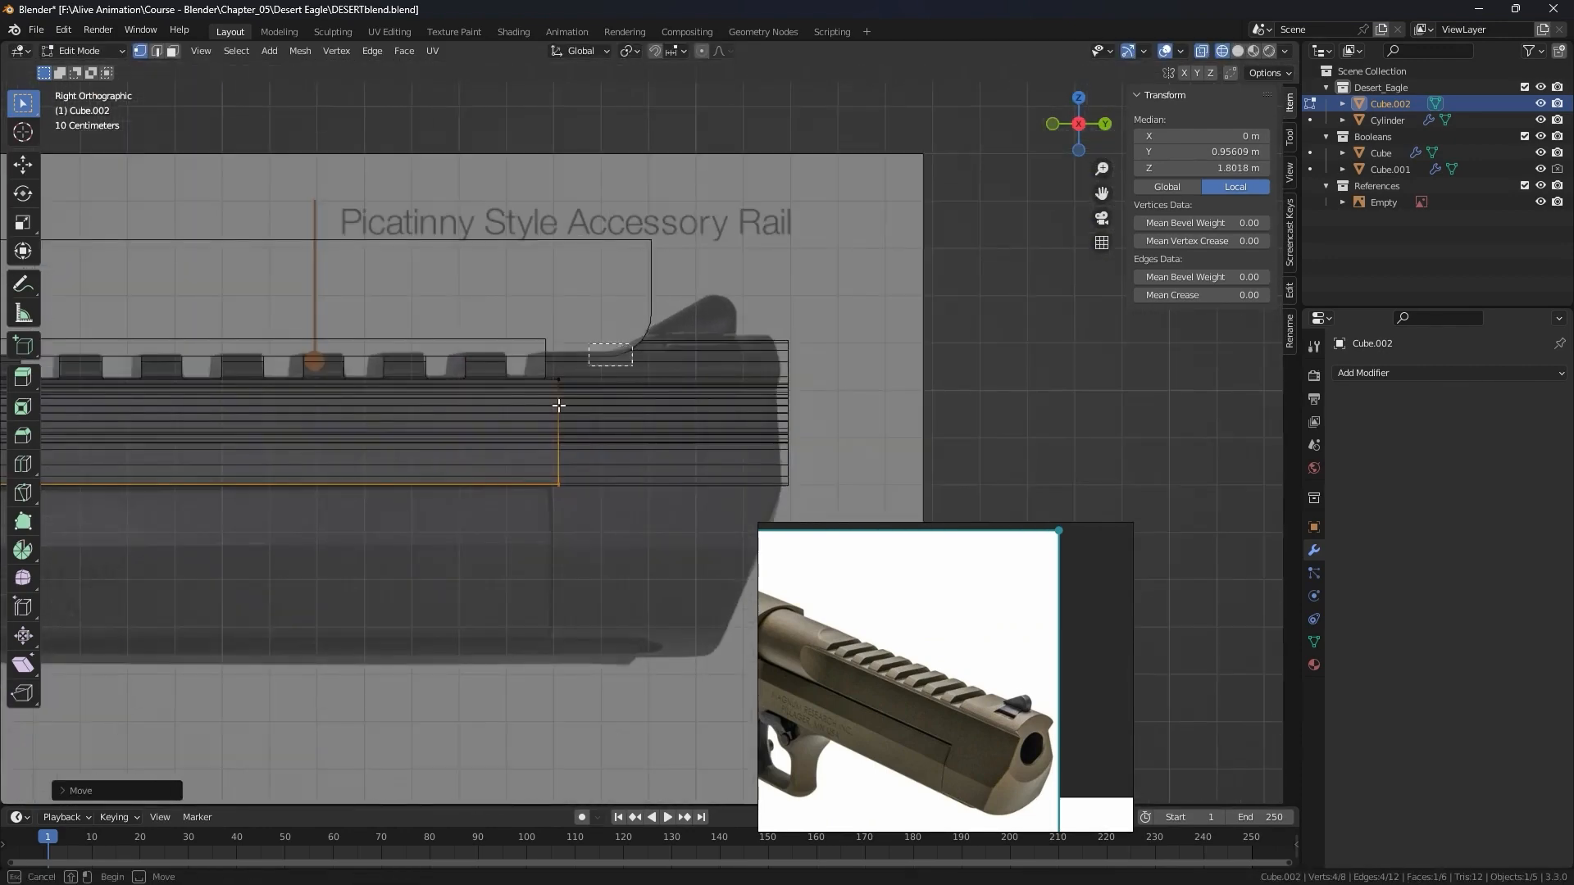
pyautogui.moveTo(558, 405); pyautogui.dragTo(519, 523)
pyautogui.scroll(2, 573, 394)
pyautogui.press('g')
pyautogui.press('y')
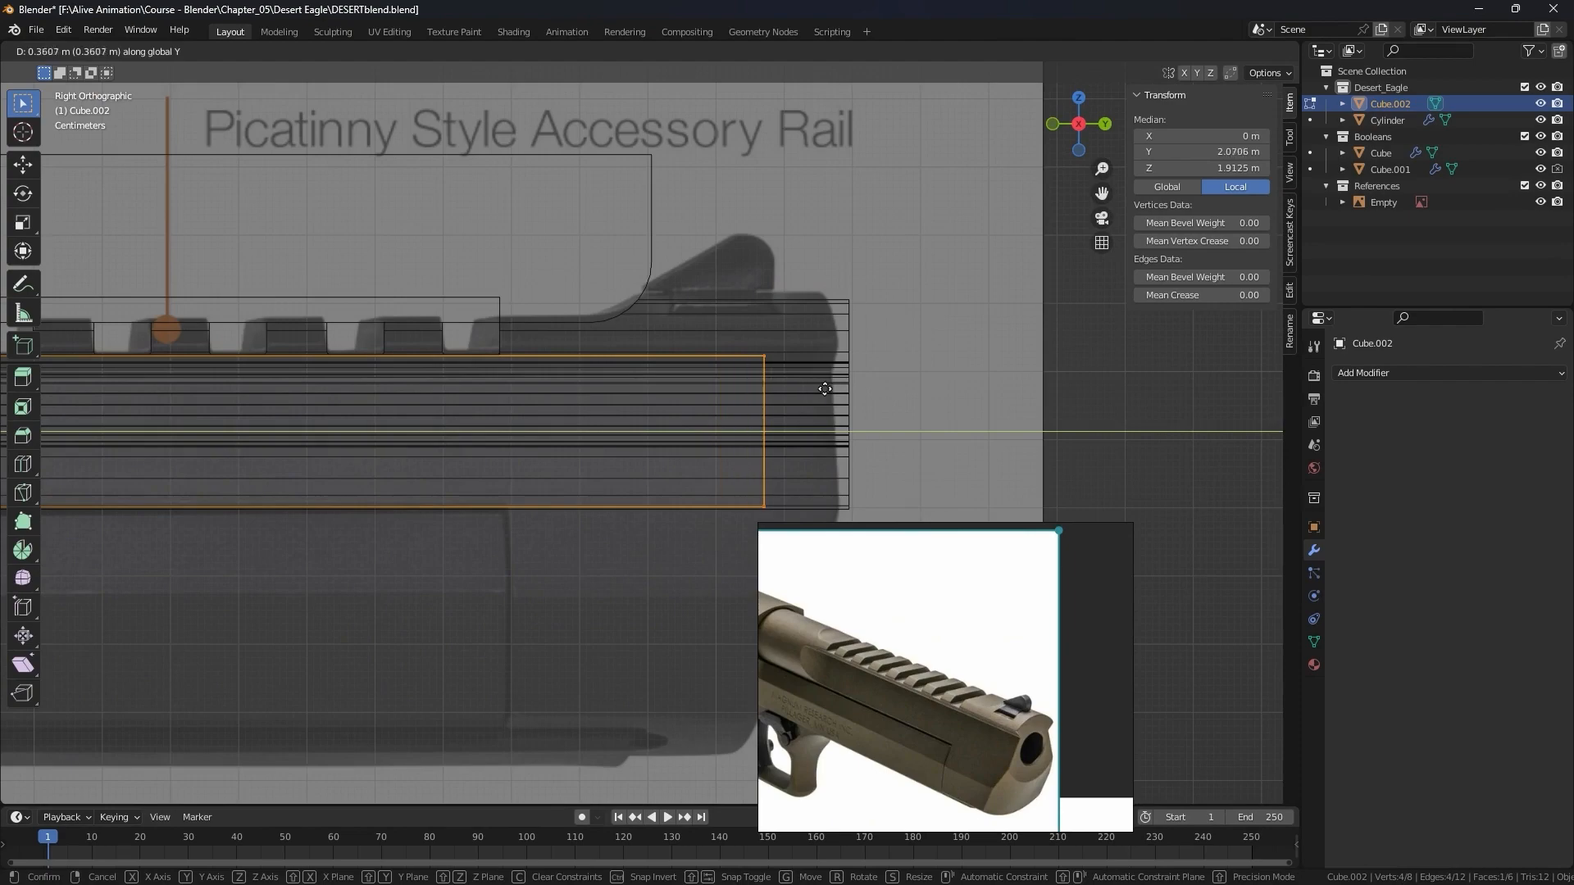
pyautogui.click(889, 387)
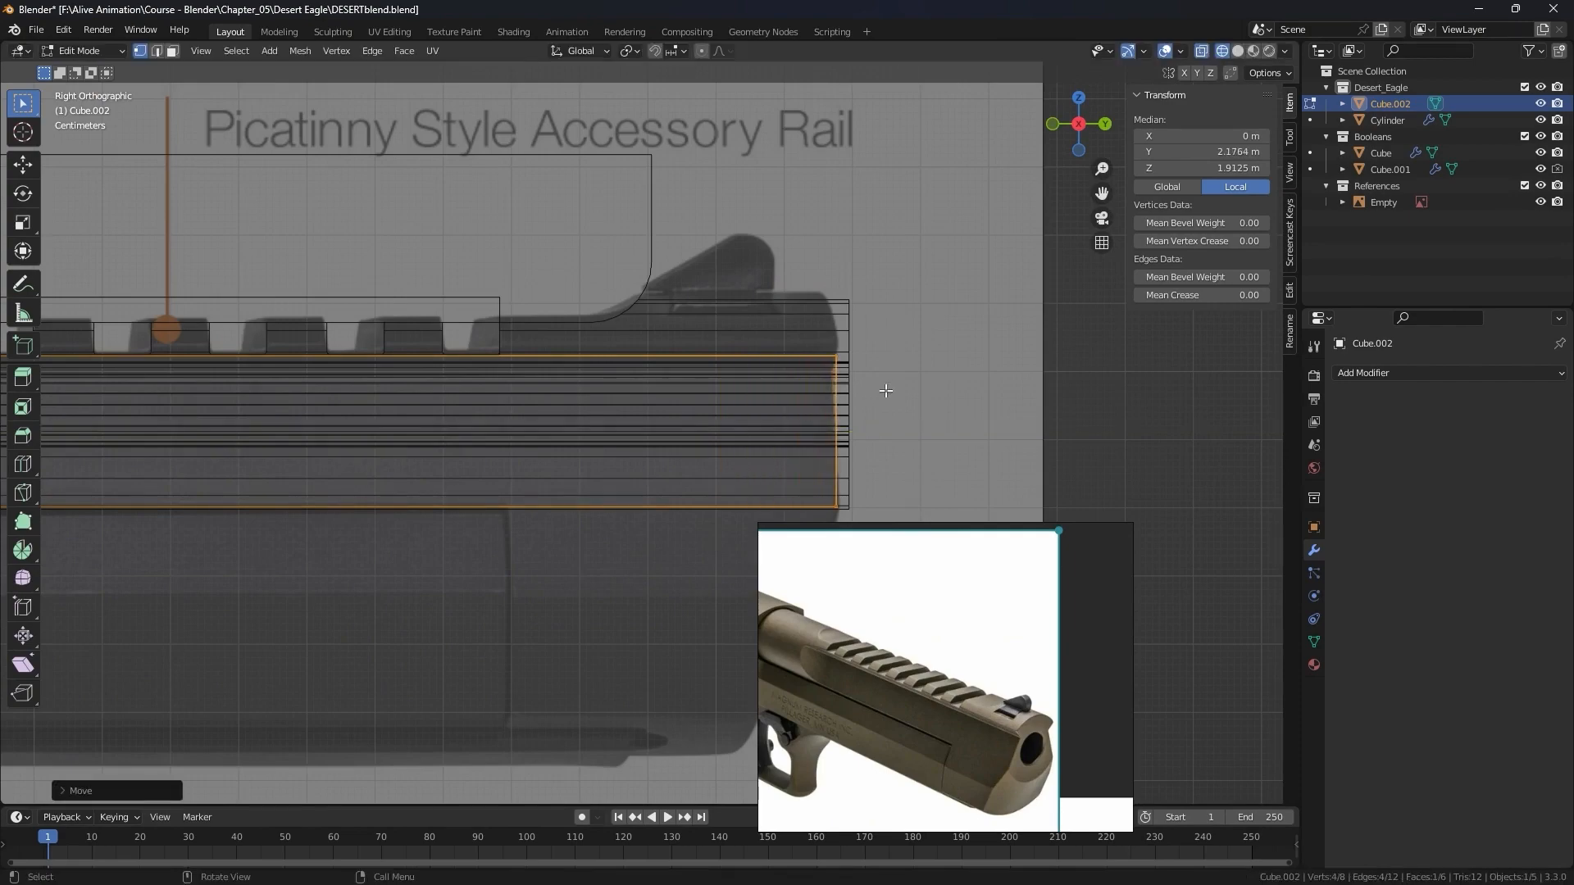
# Check the block's rear end against the blueprint and scale the entire block along X to fit within the barrel's width.
pyautogui.scroll(-3, 820, 393)
pyautogui.keyDown('shift'); pyautogui.moveTo(228, 425); pyautogui.dragTo(902, 397, button='middle'); pyautogui.keyUp('shift')
pyautogui.scroll(5, 623, 429)
pyautogui.keyDown('shift'); pyautogui.moveTo(771, 343); pyautogui.dragTo(645, 314, button='middle'); pyautogui.keyUp('shift')
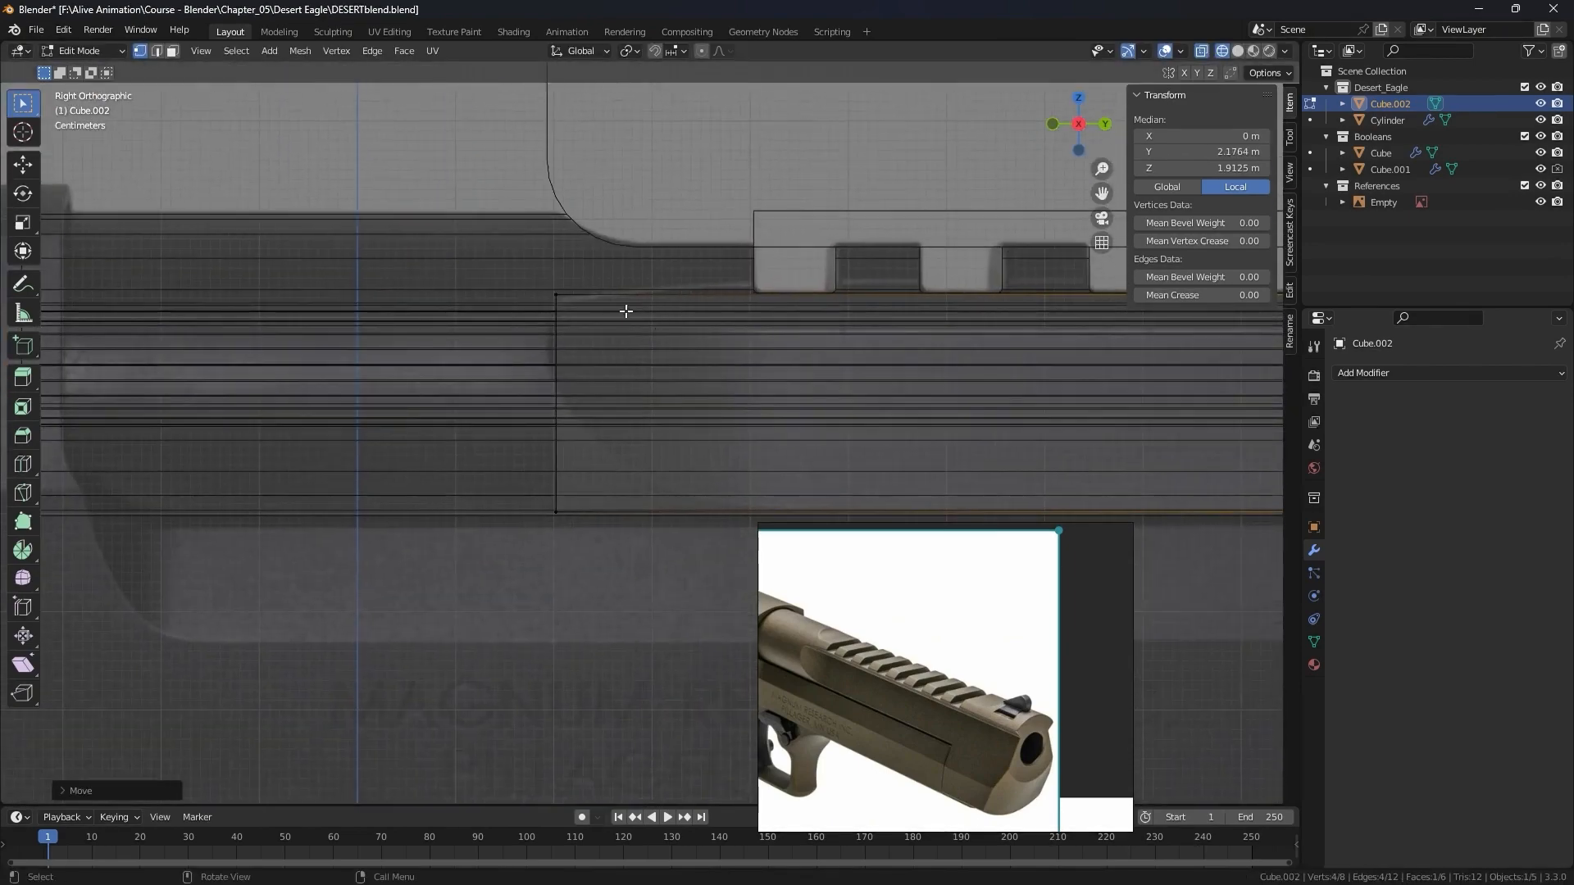
pyautogui.scroll(-3, 669, 364)
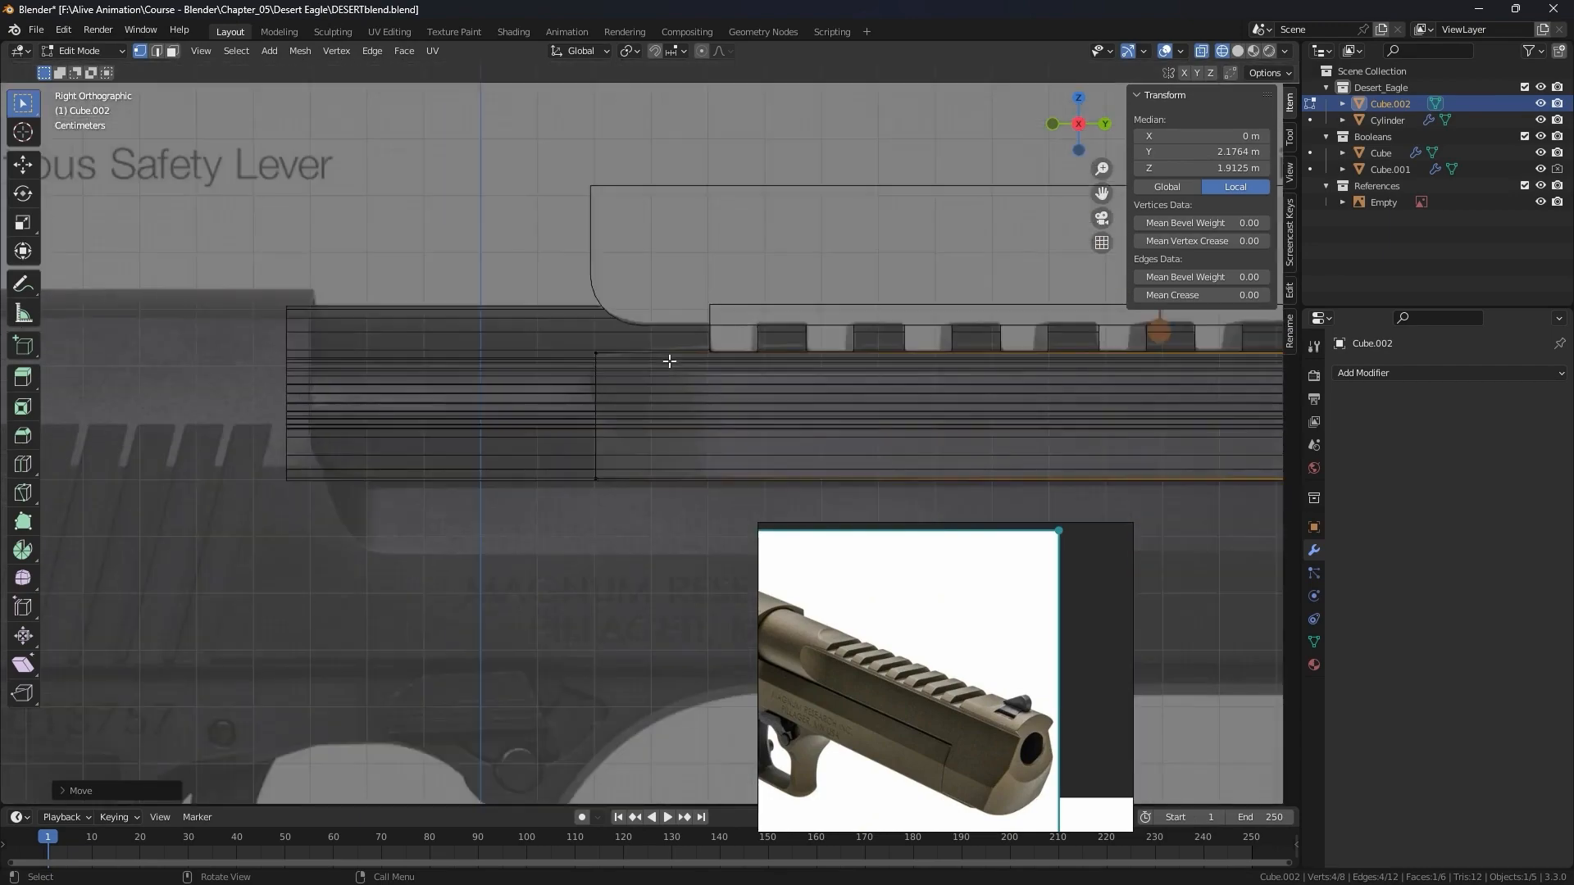
pyautogui.scroll(3, 665, 386)
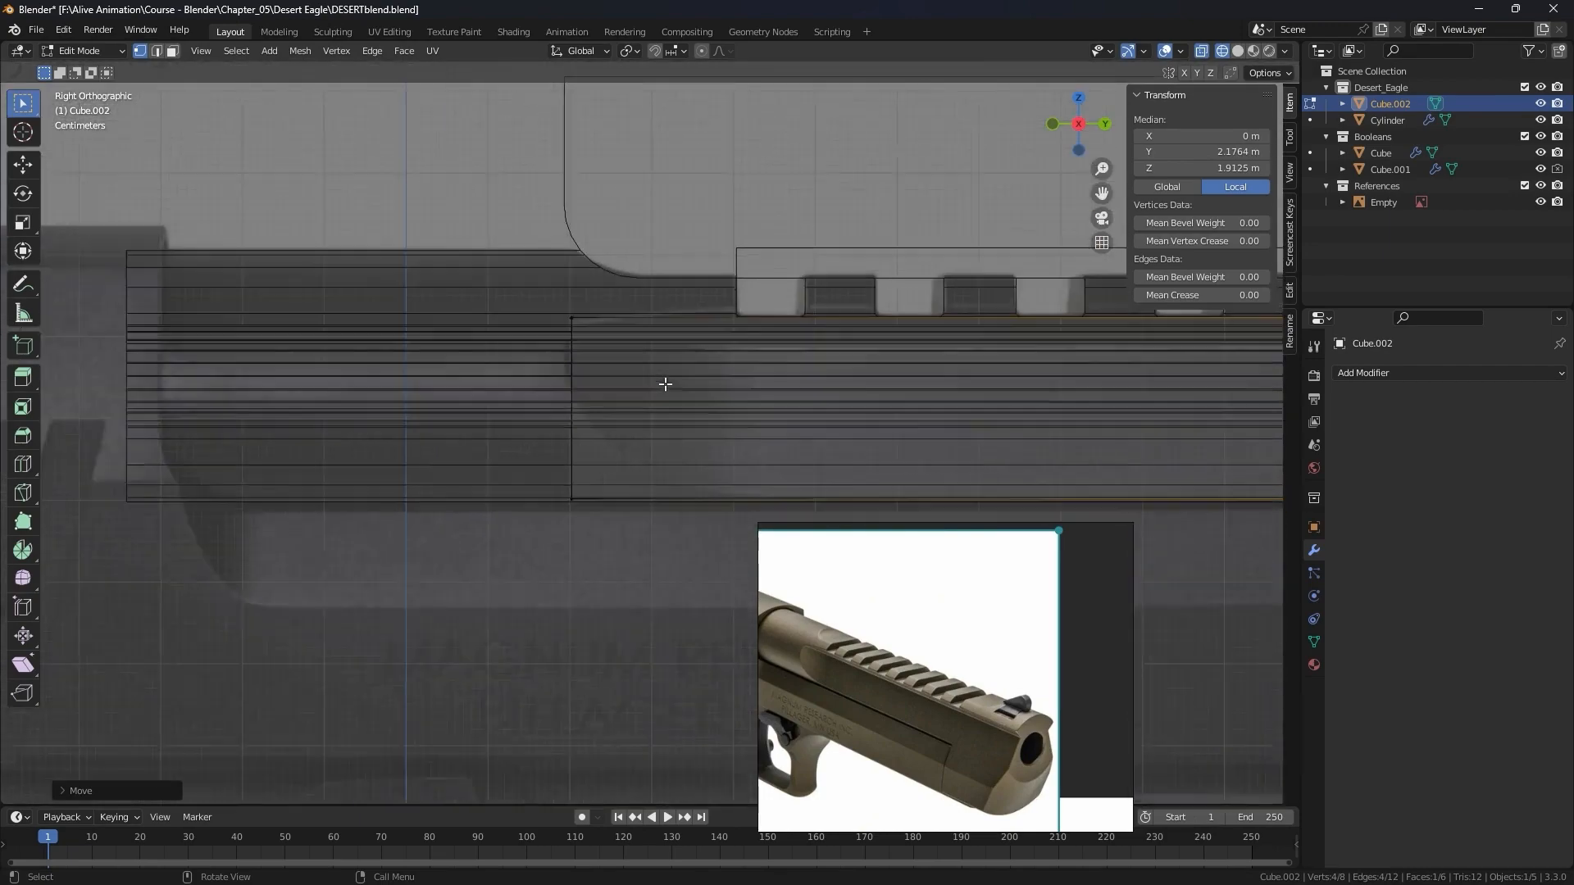
pyautogui.moveTo(678, 383); pyautogui.dragTo(1108, 393, button='middle')
pyautogui.press('a')
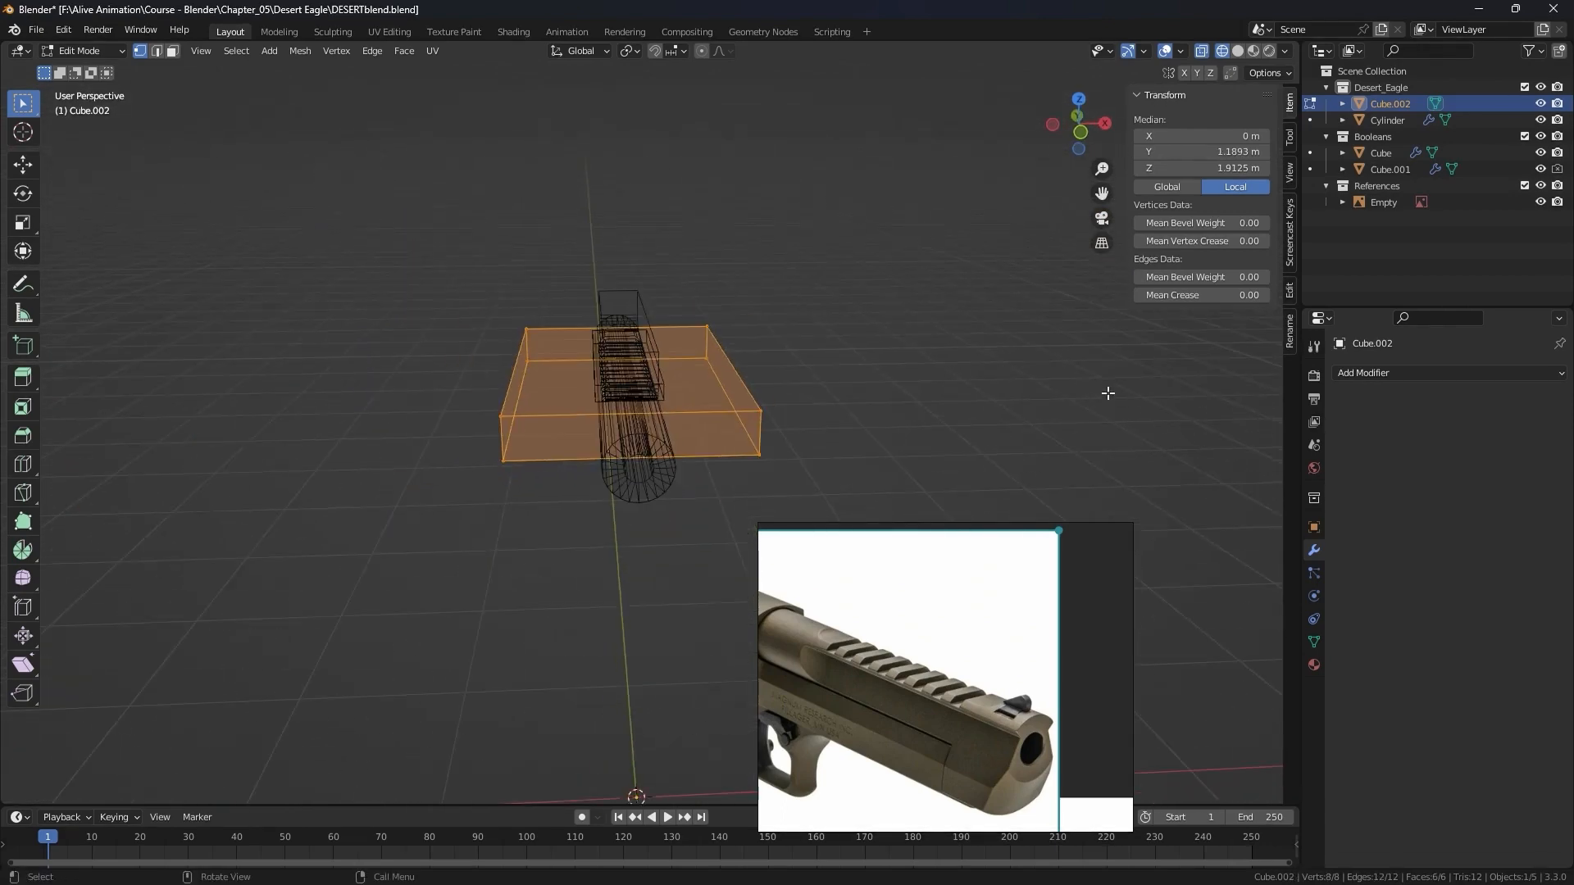
pyautogui.press('s')
pyautogui.press('x')
pyautogui.click(671, 422)
pyautogui.scroll(5, 671, 423)
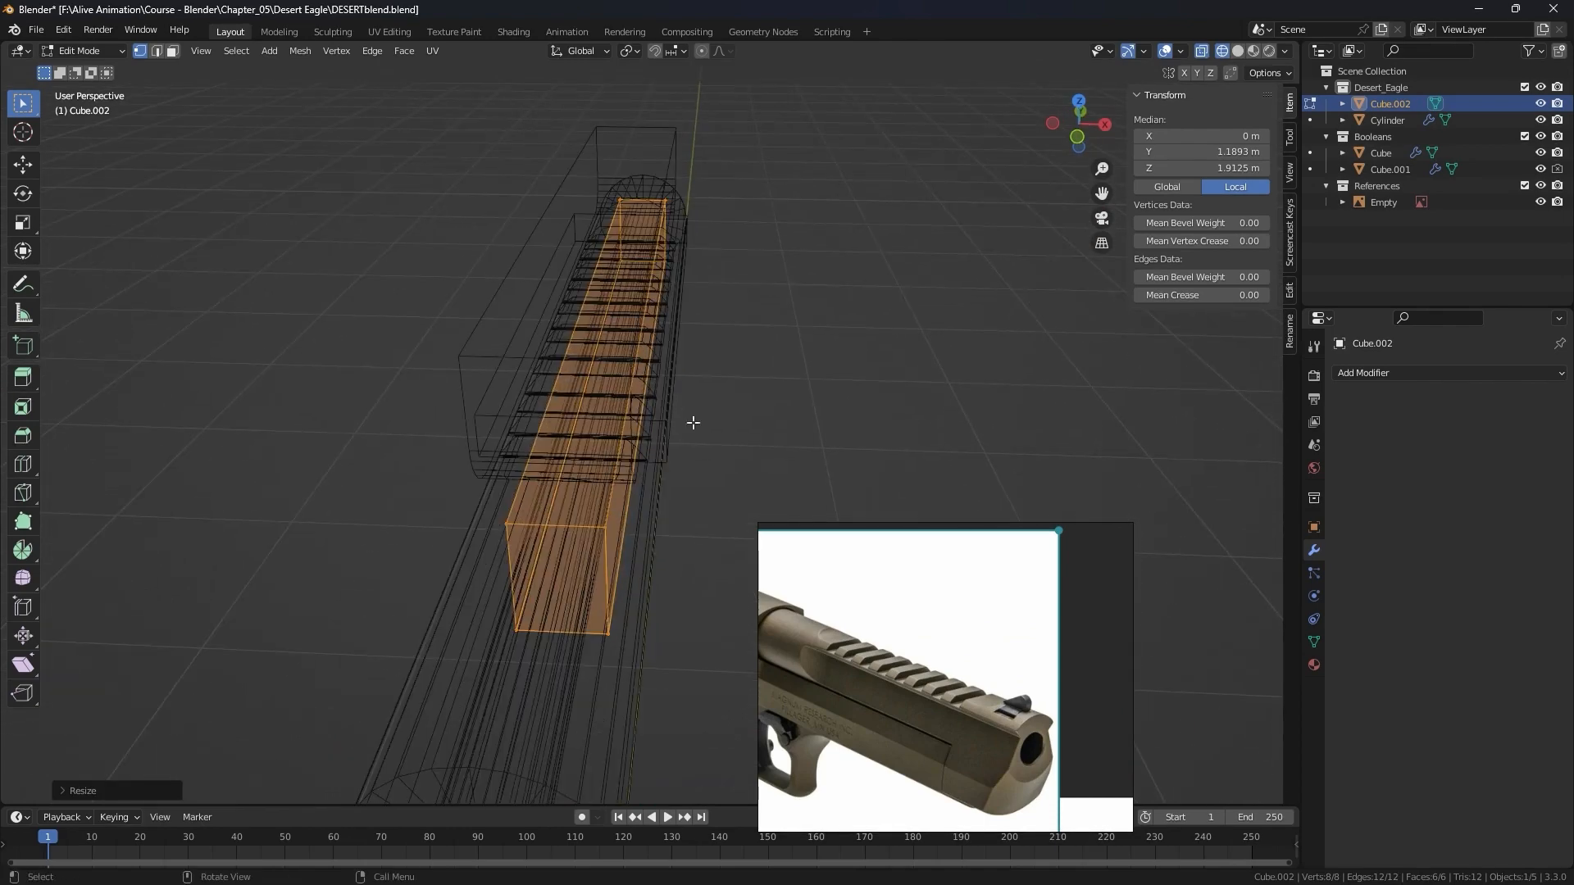
# Examine the barrel sides and rail shape of the silver pistols on the reference board.
pyautogui.scroll(-5, 922, 714)
pyautogui.doubleClick(918, 696)
pyautogui.scroll(-6, 910, 695)
pyautogui.moveTo(767, 728); pyautogui.dragTo(916, 694, button='middle')
pyautogui.scroll(3, 915, 694)
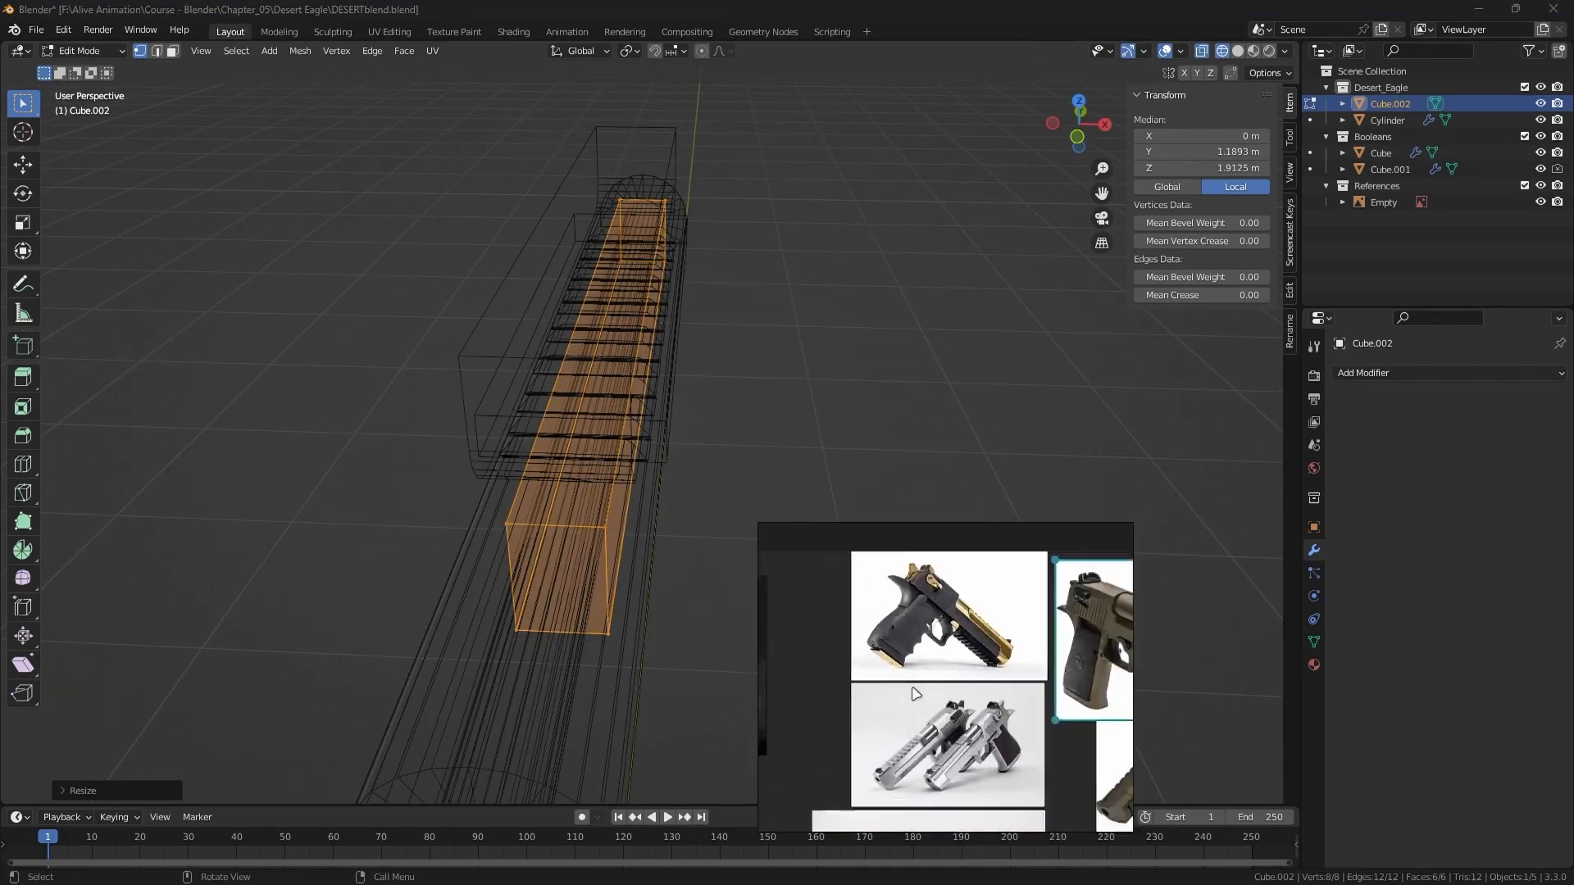
pyautogui.doubleClick(916, 694)
pyautogui.scroll(4, 833, 640)
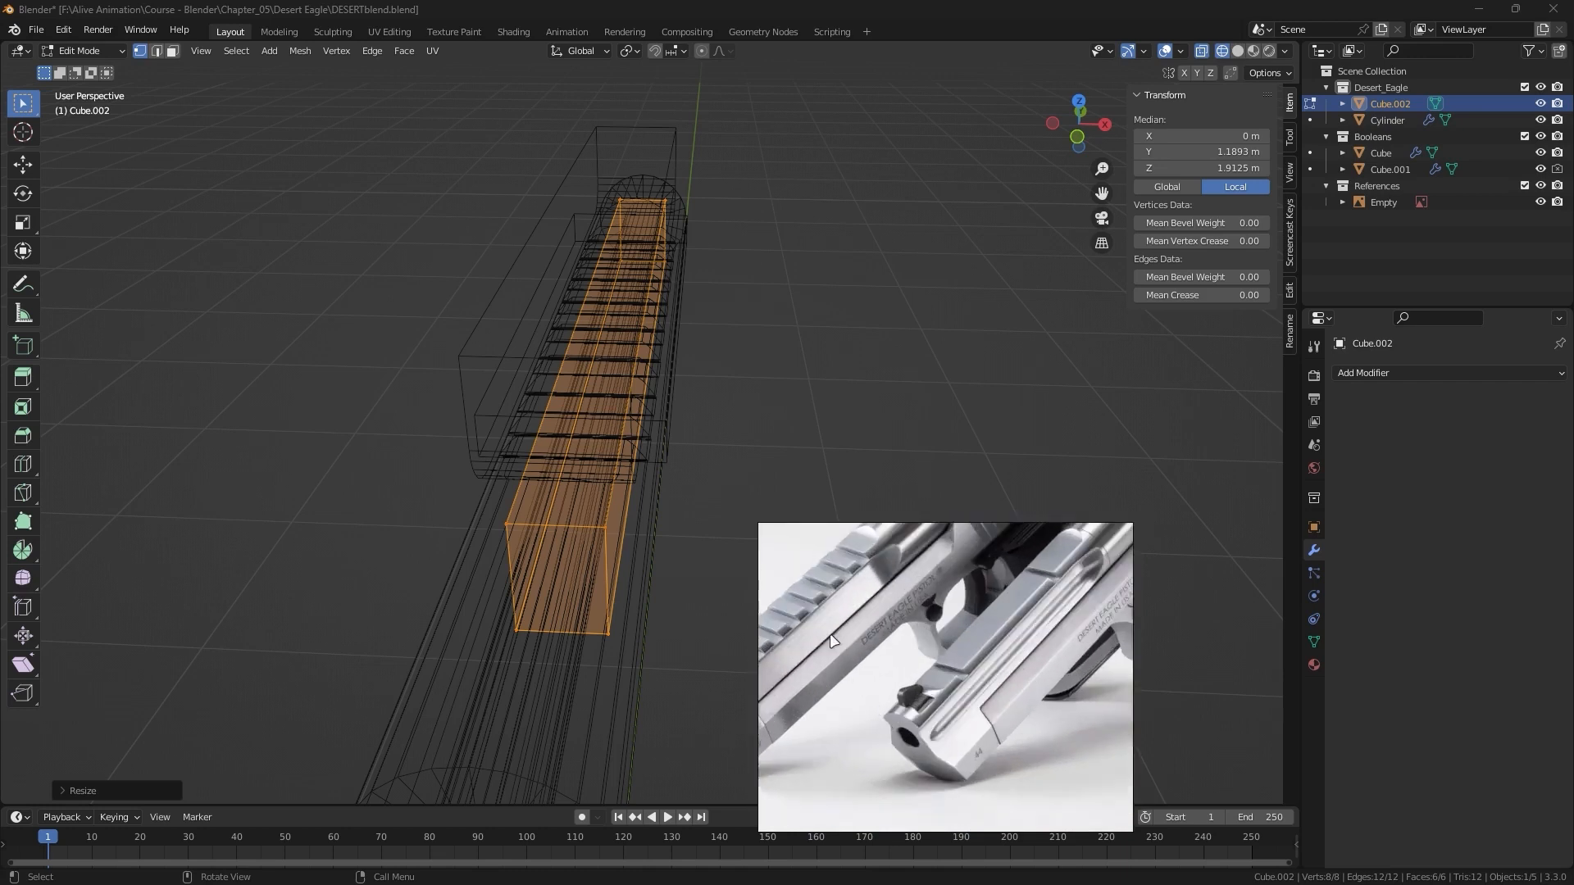
pyautogui.scroll(4, 910, 687)
pyautogui.scroll(-5, 906, 646)
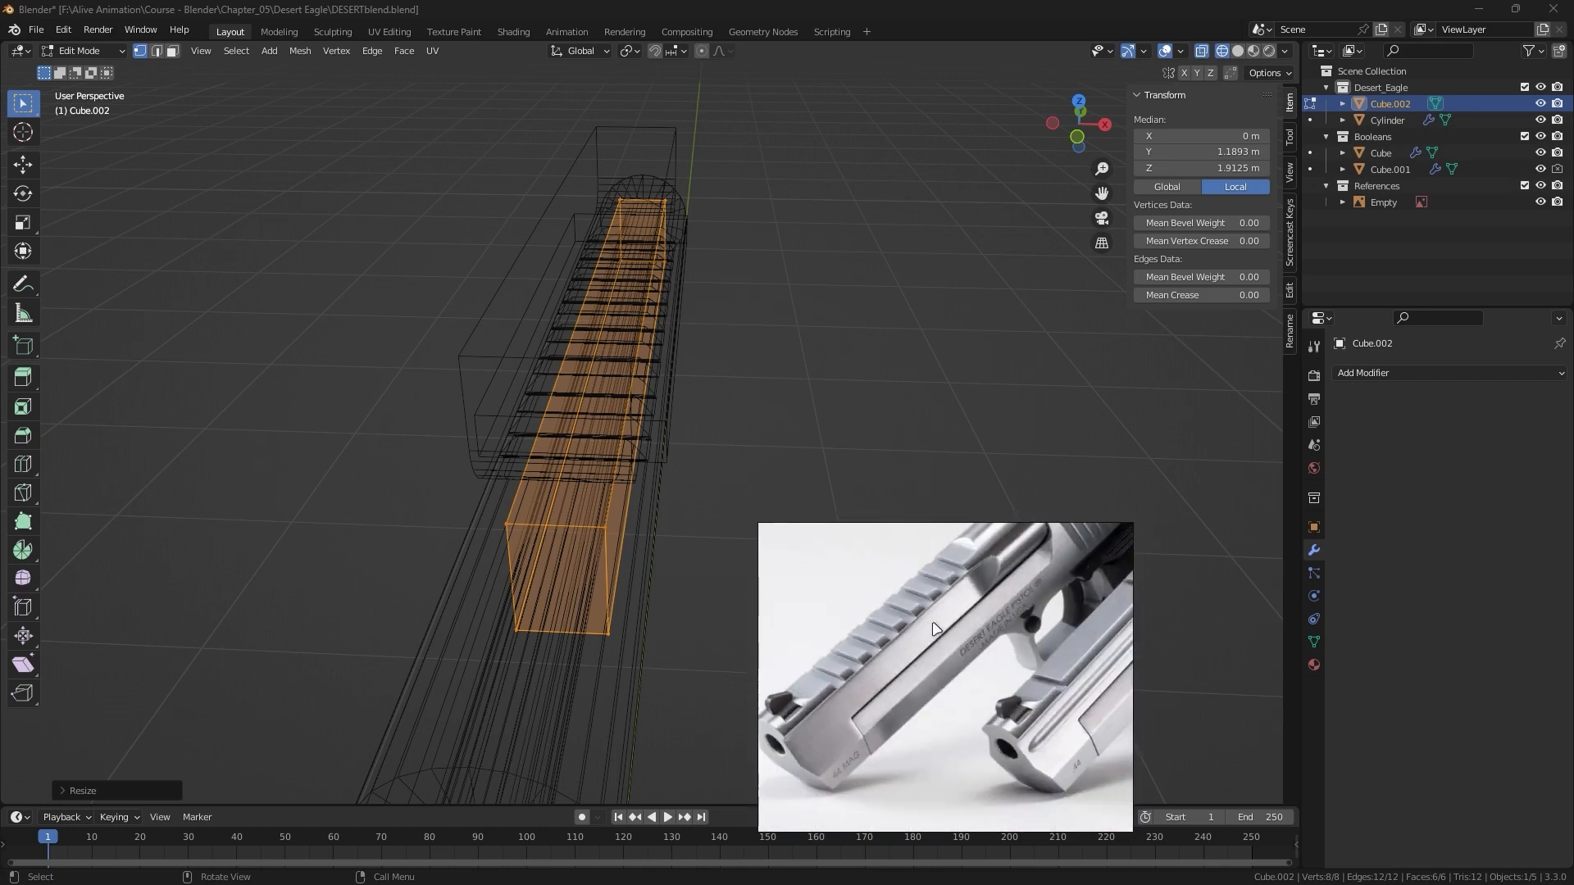
# Examine close-up reference photos of the rail slots and flattened barrel sides, and compare them with the block inside the barrel.
pyautogui.scroll(-4, 943, 630)
pyautogui.scroll(-4, 919, 633)
pyautogui.moveTo(771, 738); pyautogui.dragTo(836, 674, button='middle')
pyautogui.scroll(2, 836, 672)
pyautogui.scroll(5, 844, 643)
pyautogui.moveTo(833, 746); pyautogui.dragTo(927, 677, button='middle')
pyautogui.moveTo(1031, 691); pyautogui.dragTo(924, 656, button='middle')
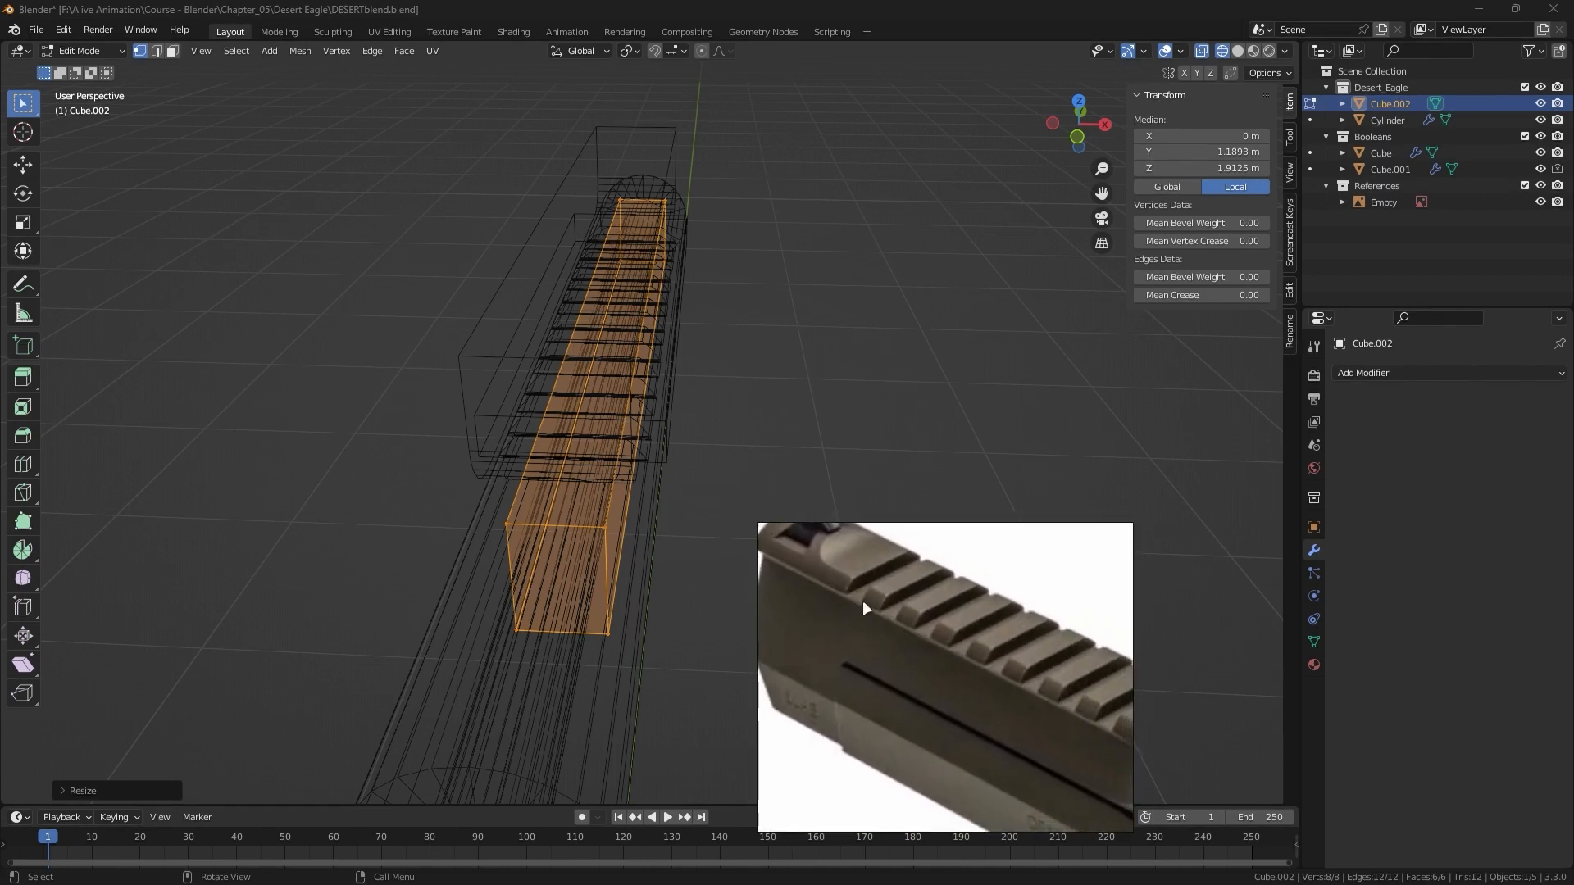
pyautogui.scroll(-2, 843, 645)
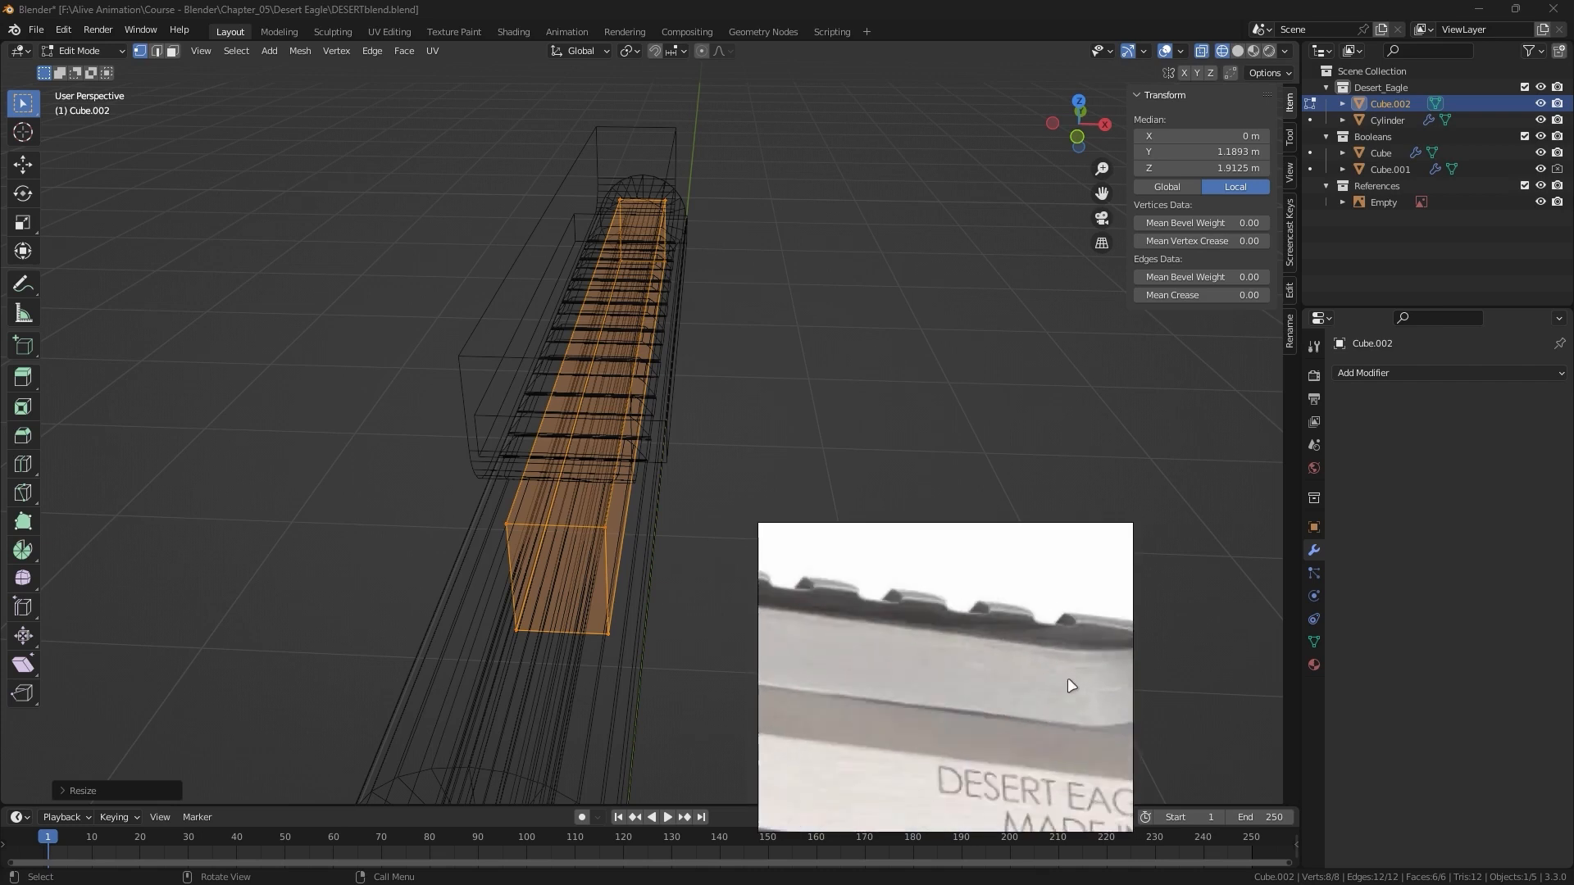
pyautogui.moveTo(727, 341); pyautogui.dragTo(703, 372, button='middle')
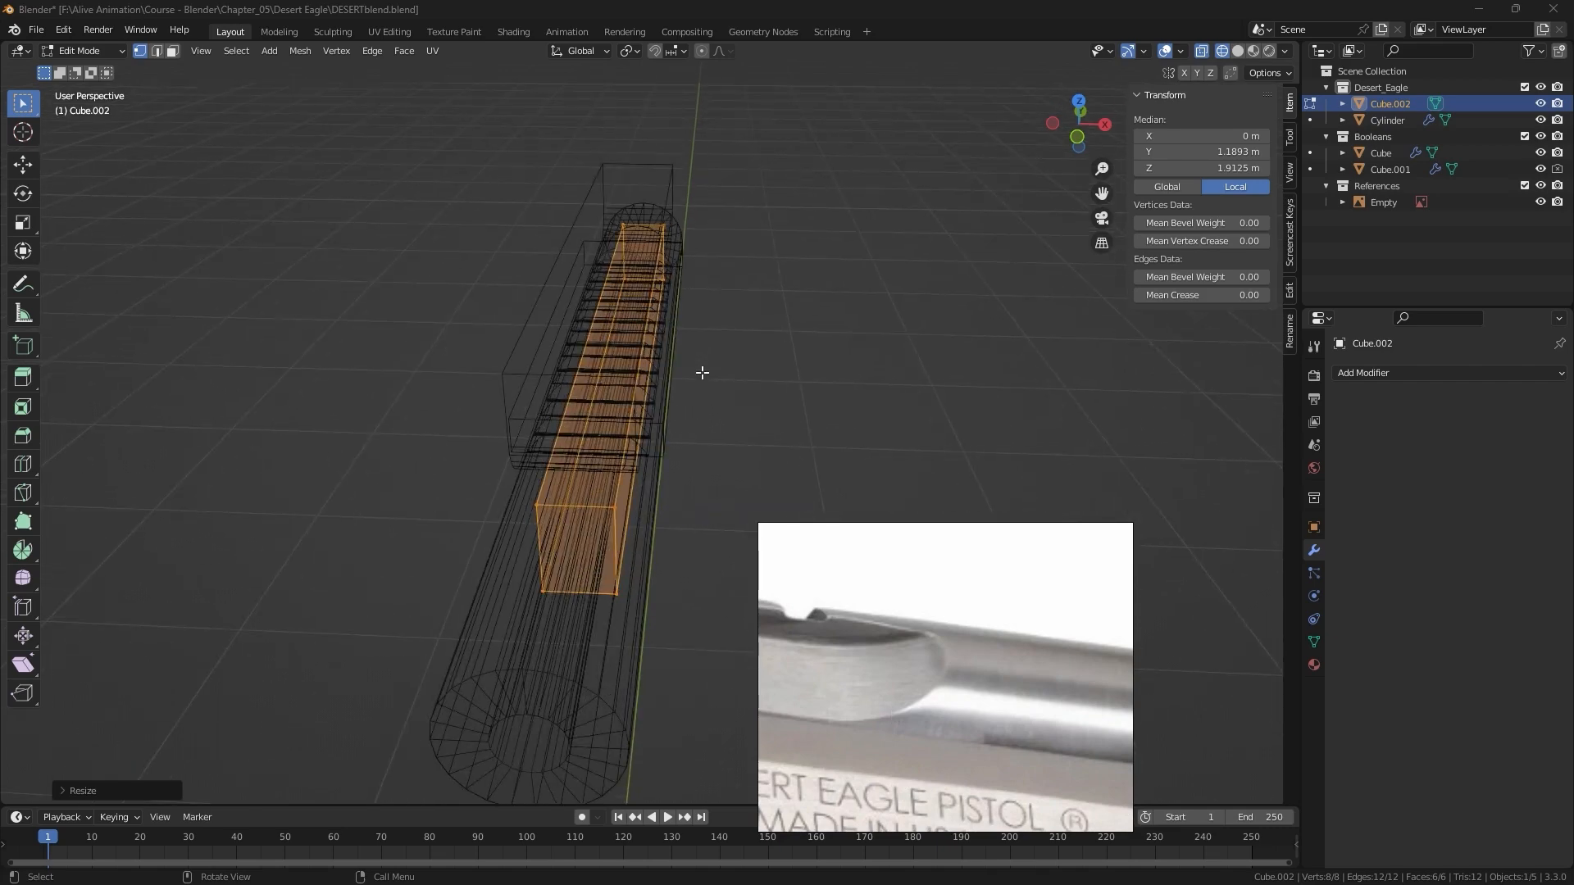
pyautogui.scroll(-1, 792, 424)
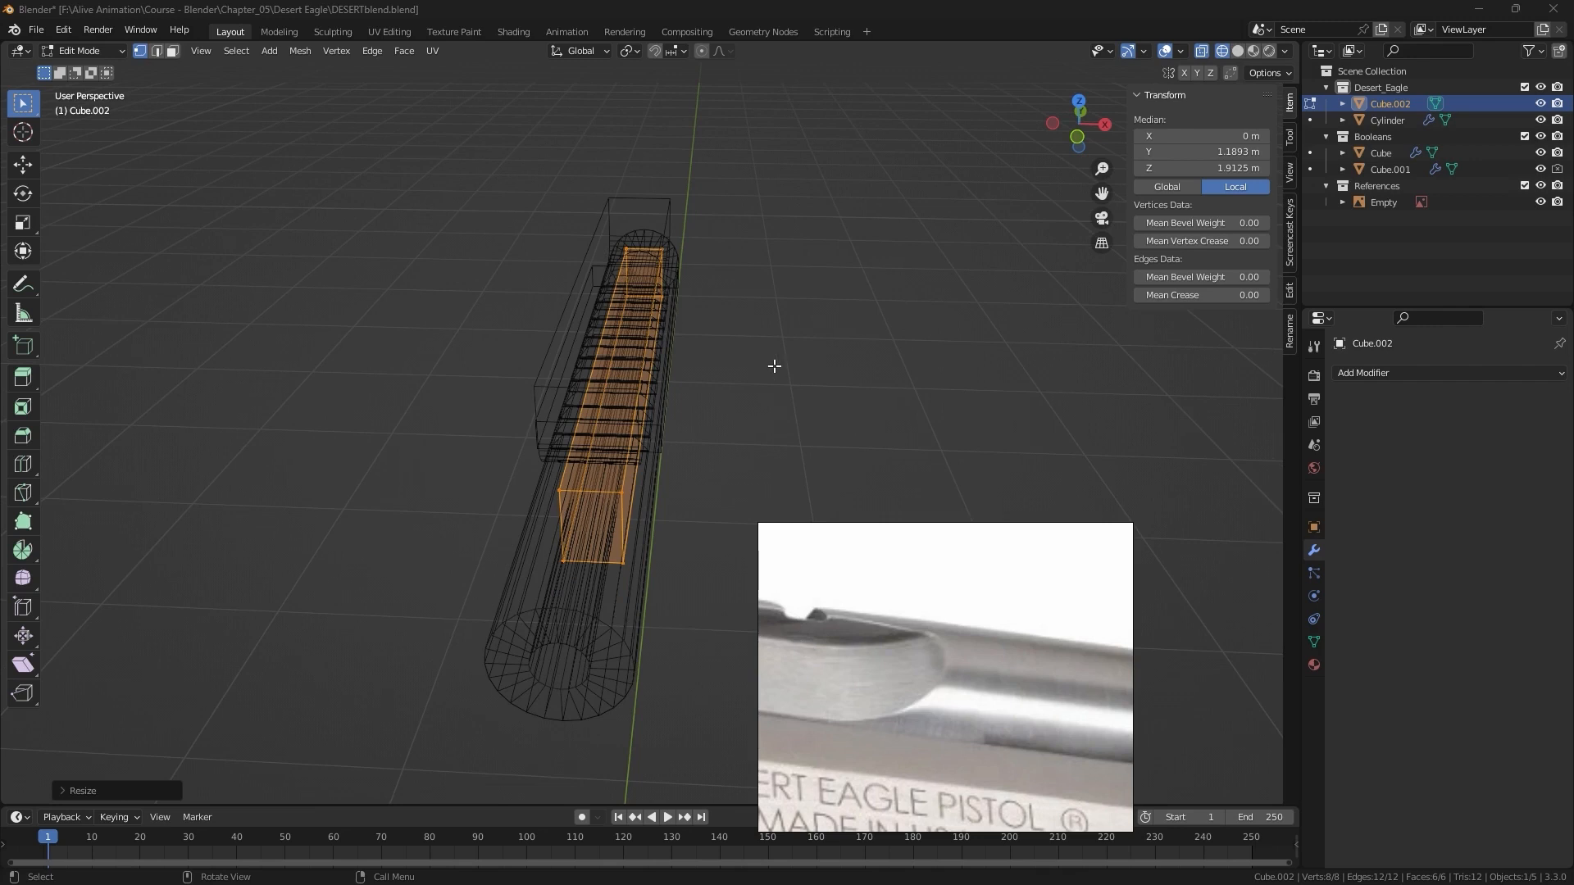
# Move the entire block sideways along X to about 0.15 m so it sits along the barrel's side.
pyautogui.hotkey('alt', 'a')
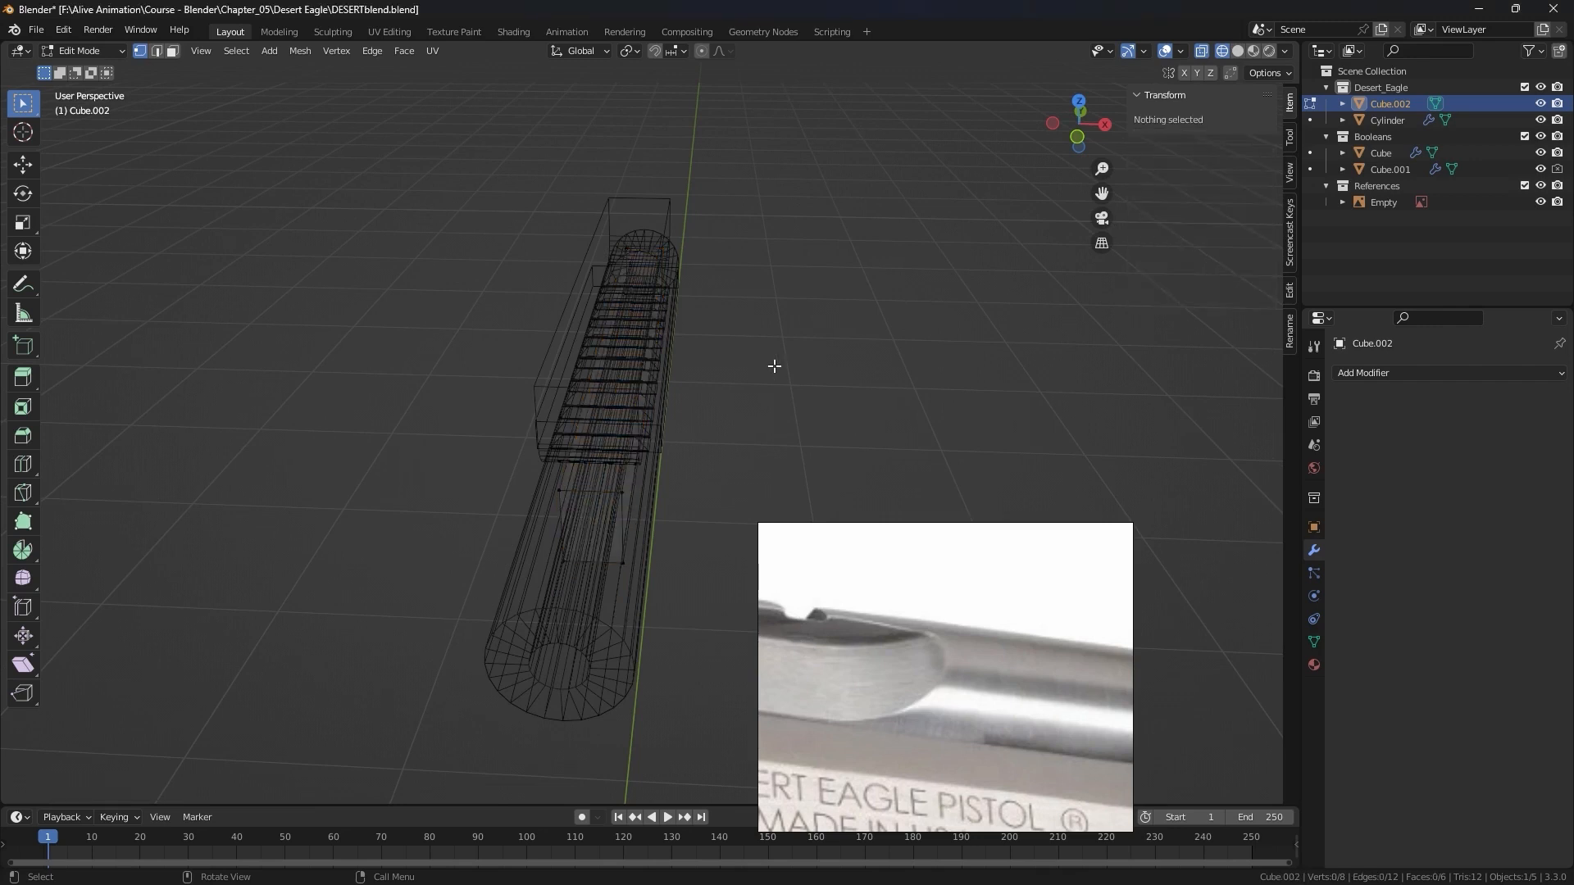
pyautogui.press('KP_7')
pyautogui.press('z')
pyautogui.click(265, 194)
pyautogui.press('a')
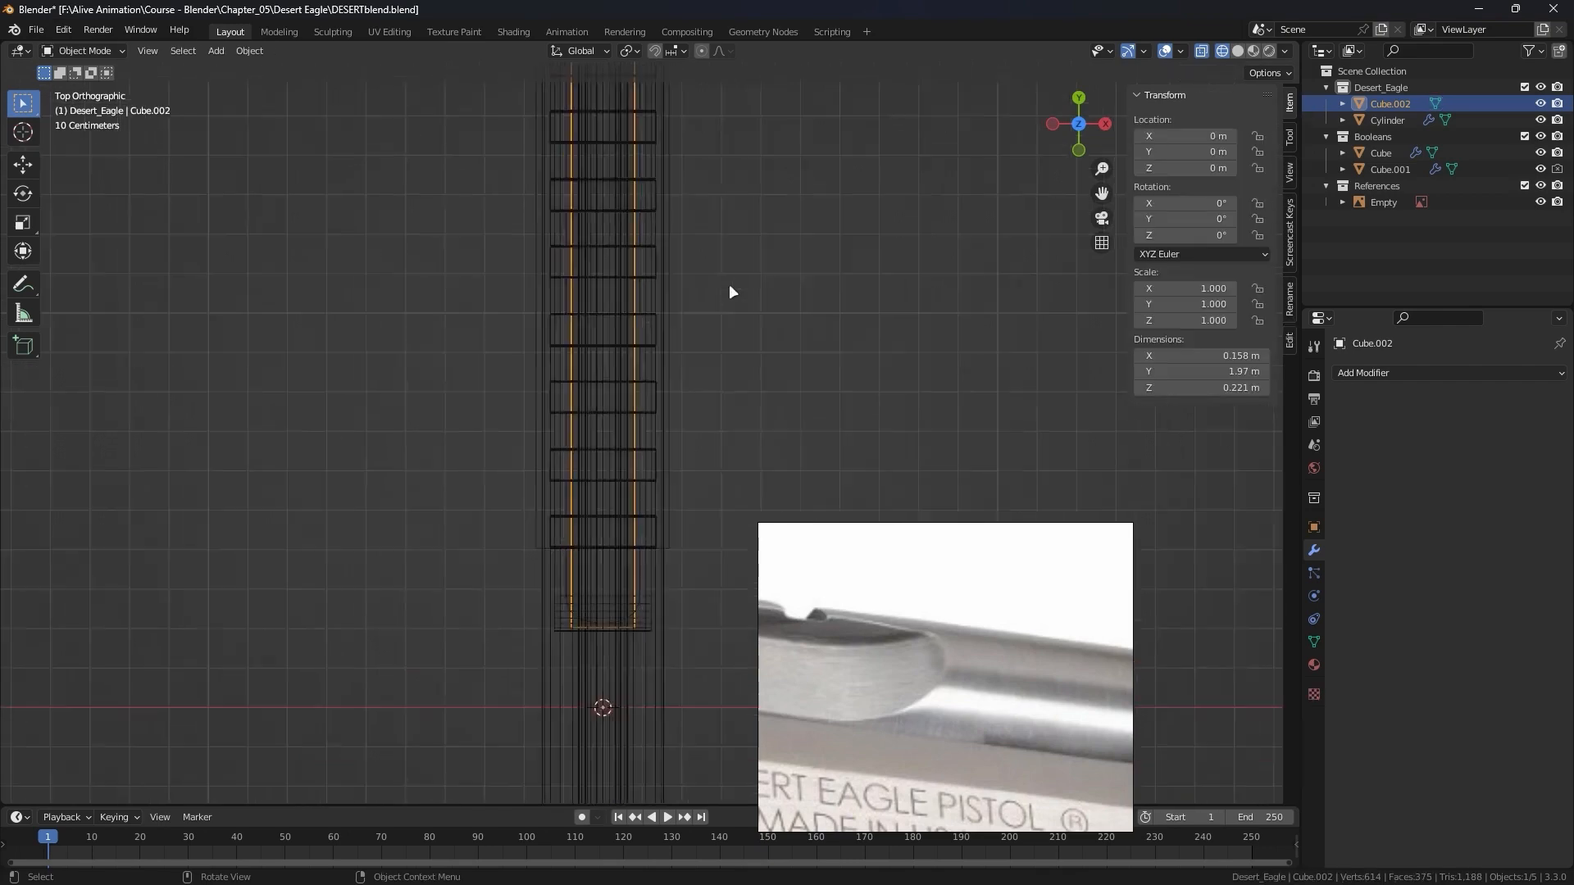
pyautogui.hotkey('alt', 'a')
pyautogui.press('a')
pyautogui.scroll(6, 633, 321)
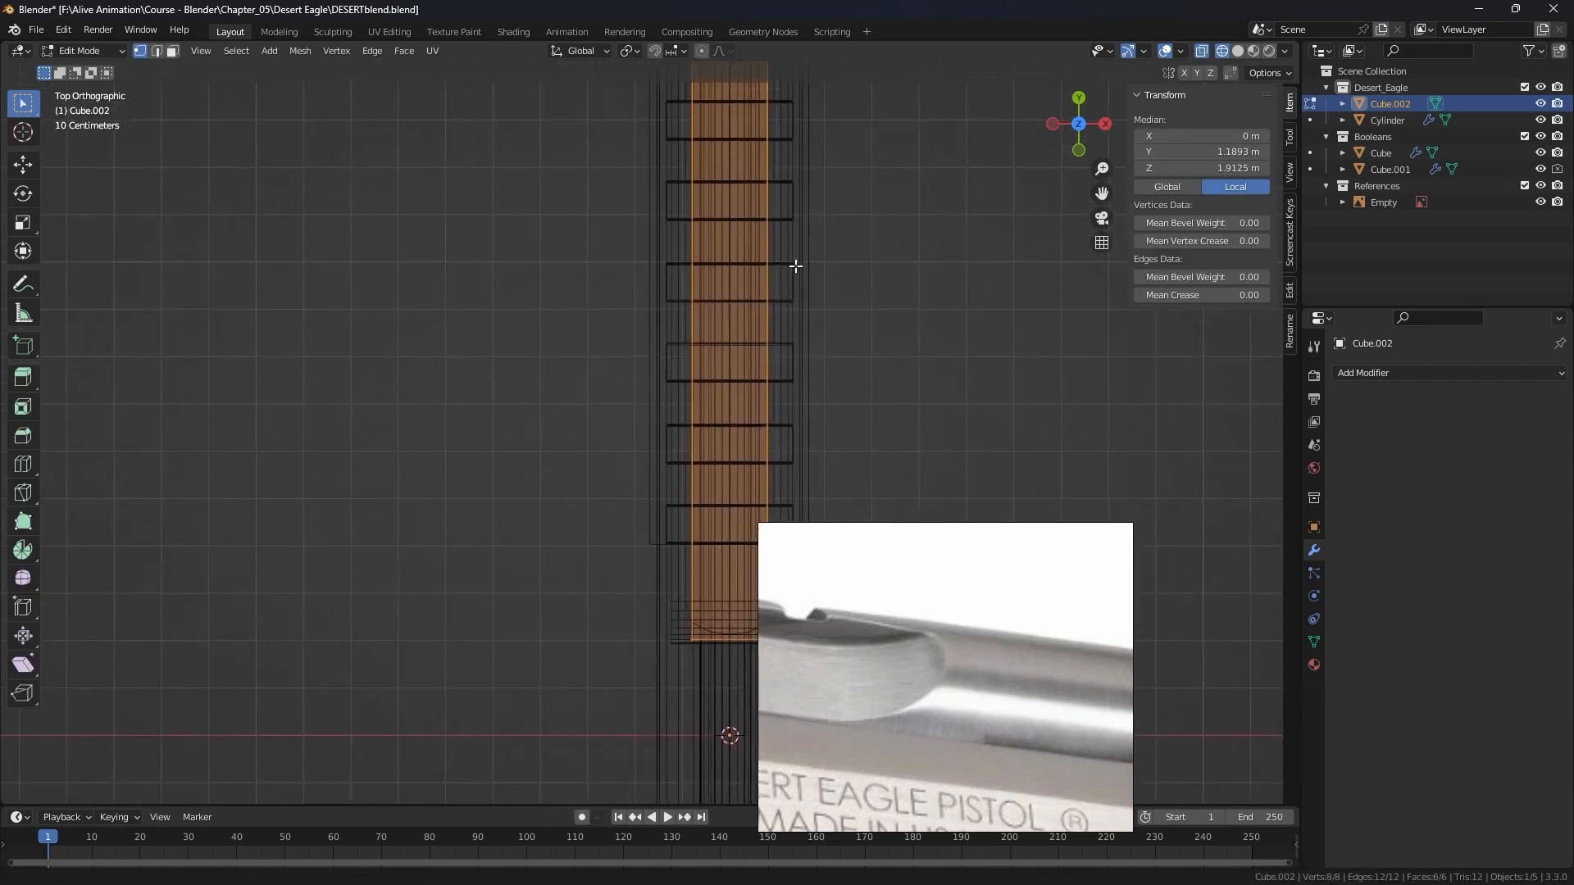
pyautogui.press('z')
pyautogui.click(722, 275)
pyautogui.press('g')
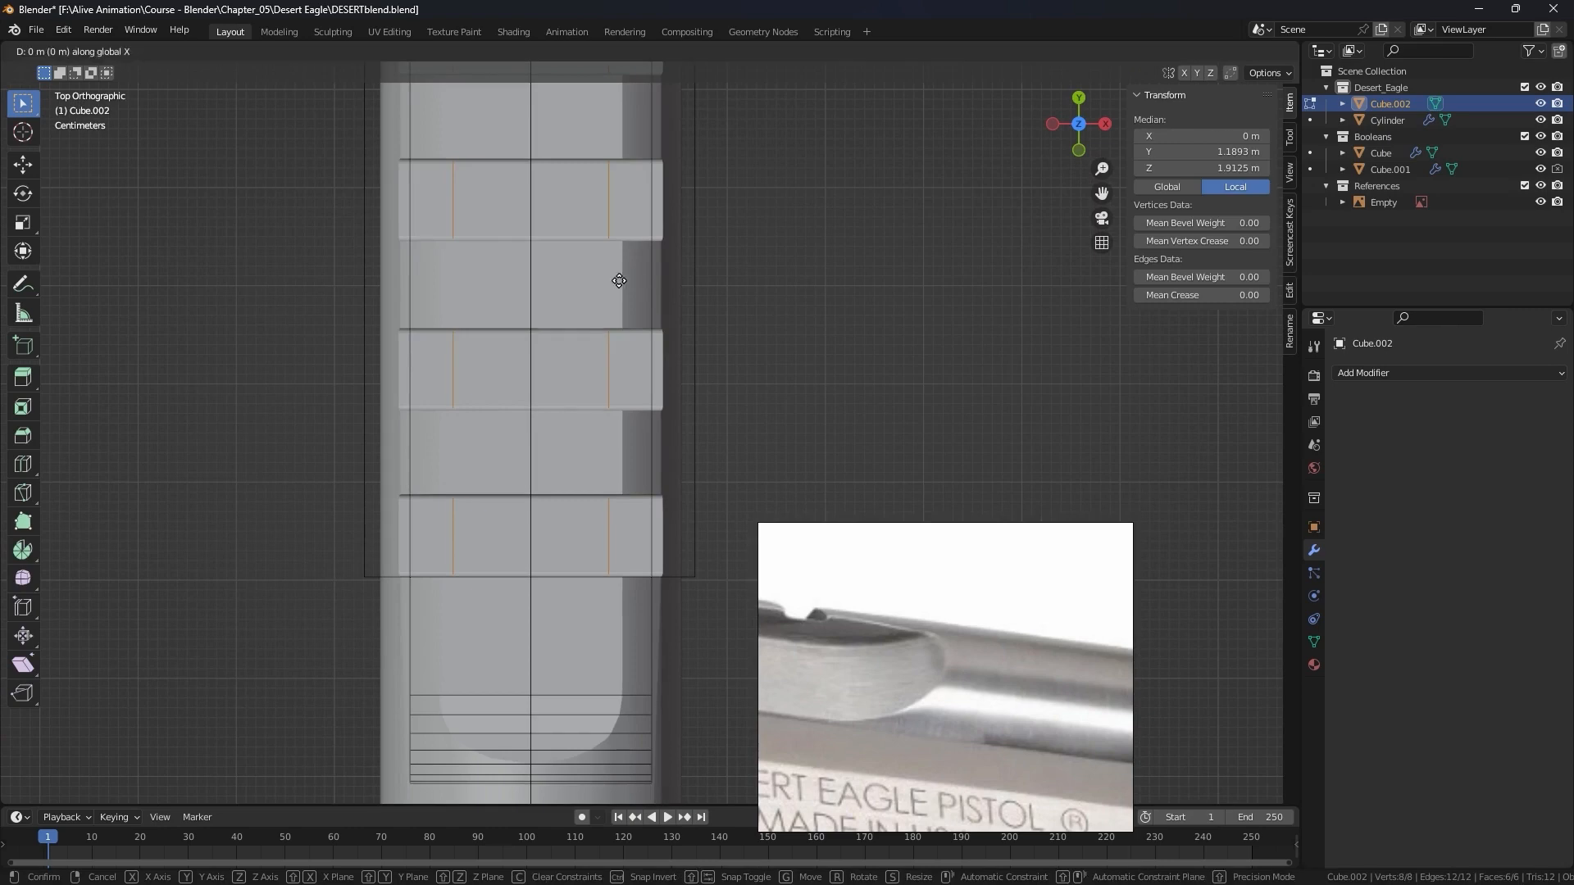
pyautogui.press('x')
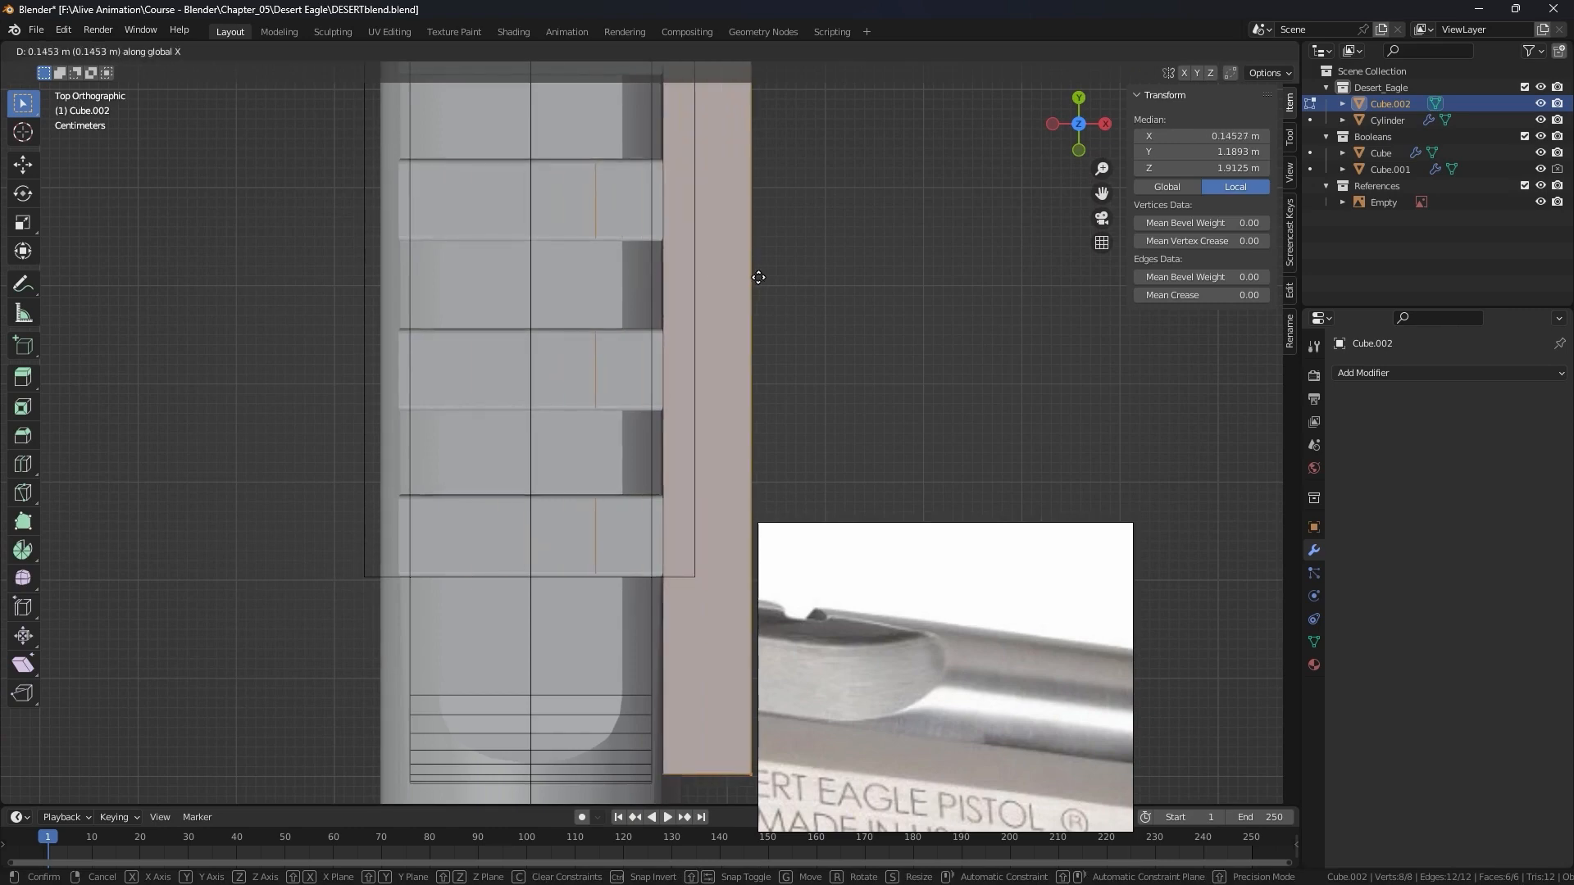
pyautogui.click(774, 284)
pyautogui.scroll(-1, 776, 286)
pyautogui.moveTo(776, 286); pyautogui.dragTo(825, 271, button='middle')
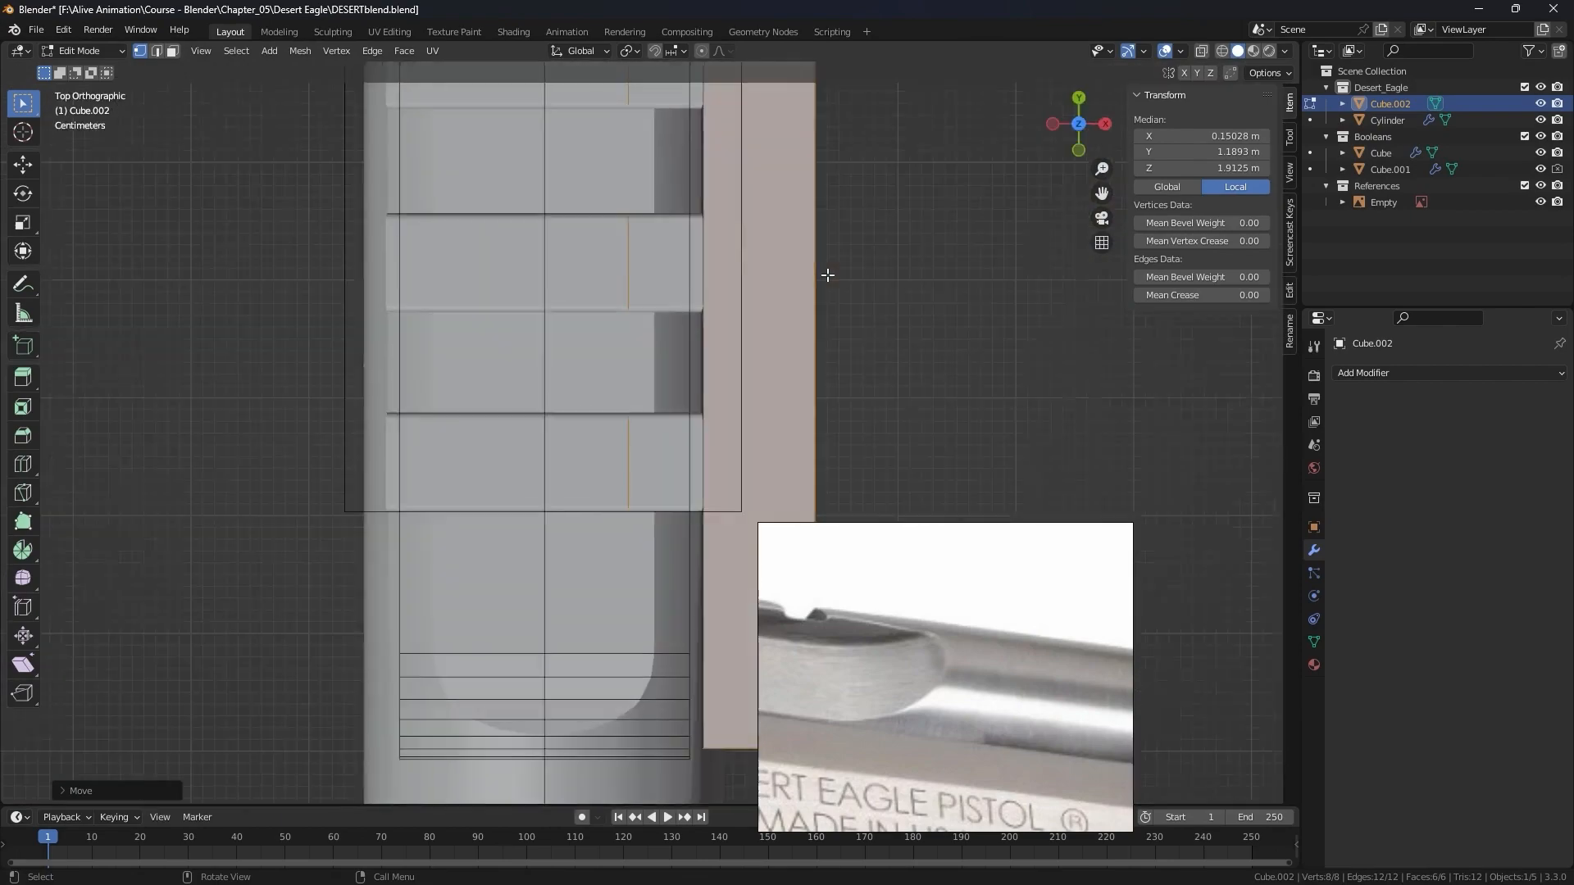
# Shift the block slightly farther out along X to about 0.172 m so it overlaps less of the barrel's side.
pyautogui.press('z')
pyautogui.click(647, 229)
pyautogui.scroll(2, 648, 228)
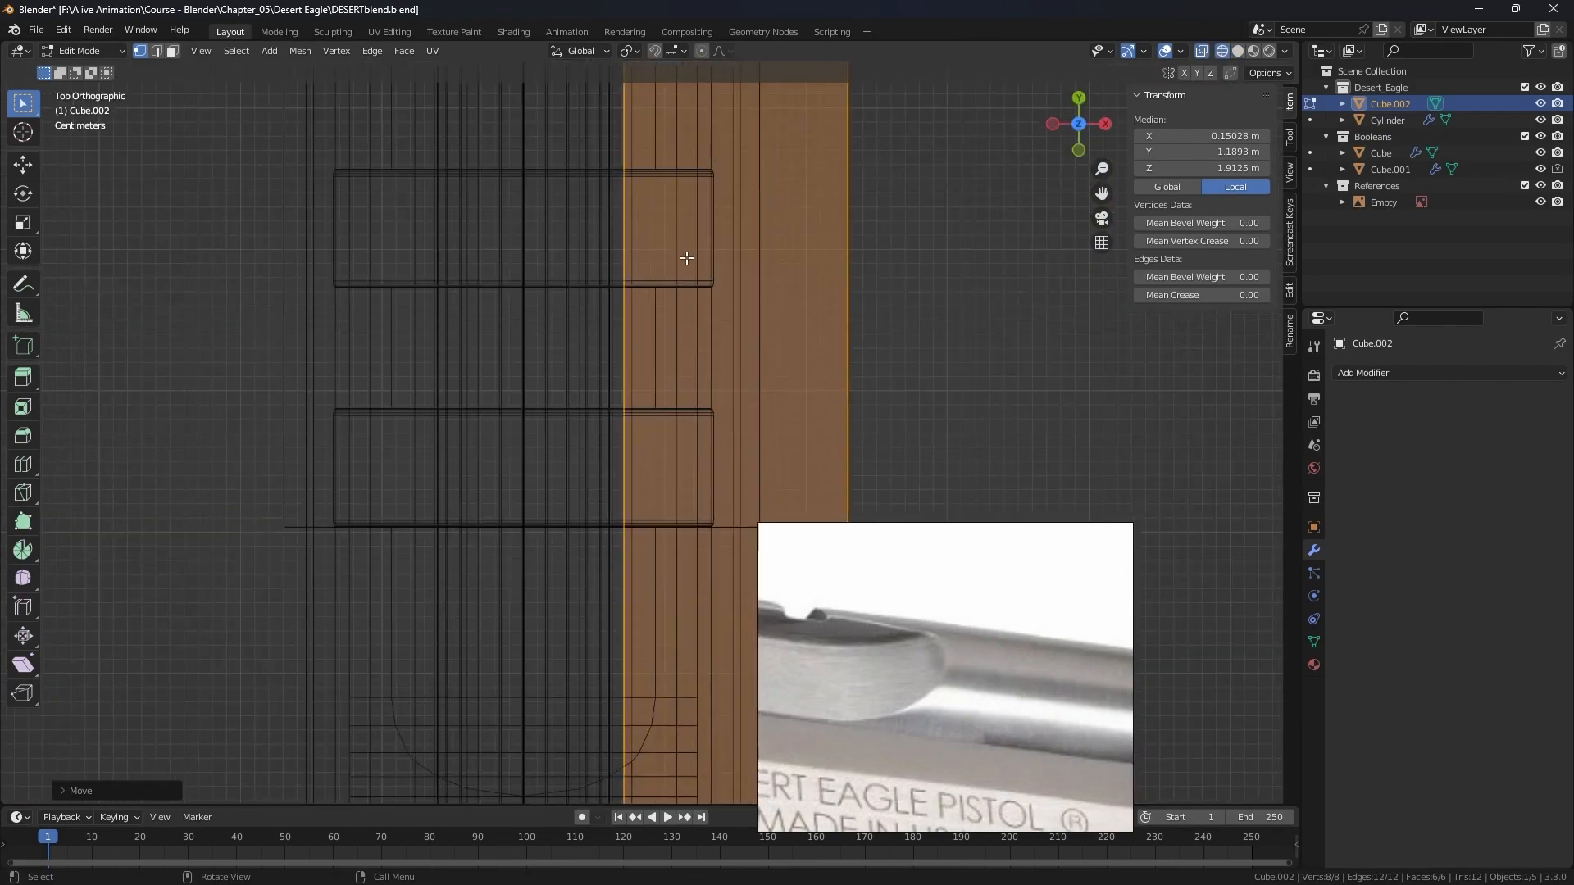
pyautogui.press('g')
pyautogui.press('x')
pyautogui.click(718, 257)
# Inspect how the block overlaps the barrel's side and compare it with the flattened cut in the reference photo.
pyautogui.scroll(-3, 719, 258)
pyautogui.moveTo(836, 302); pyautogui.dragTo(738, 182, button='middle')
pyautogui.press('z')
pyautogui.click(970, 319)
pyautogui.moveTo(971, 319); pyautogui.dragTo(864, 331, button='middle')
pyautogui.scroll(3, 741, 327)
pyautogui.scroll(-3, 741, 326)
pyautogui.moveTo(760, 302); pyautogui.dragTo(846, 275, button='middle')
pyautogui.scroll(5, 639, 343)
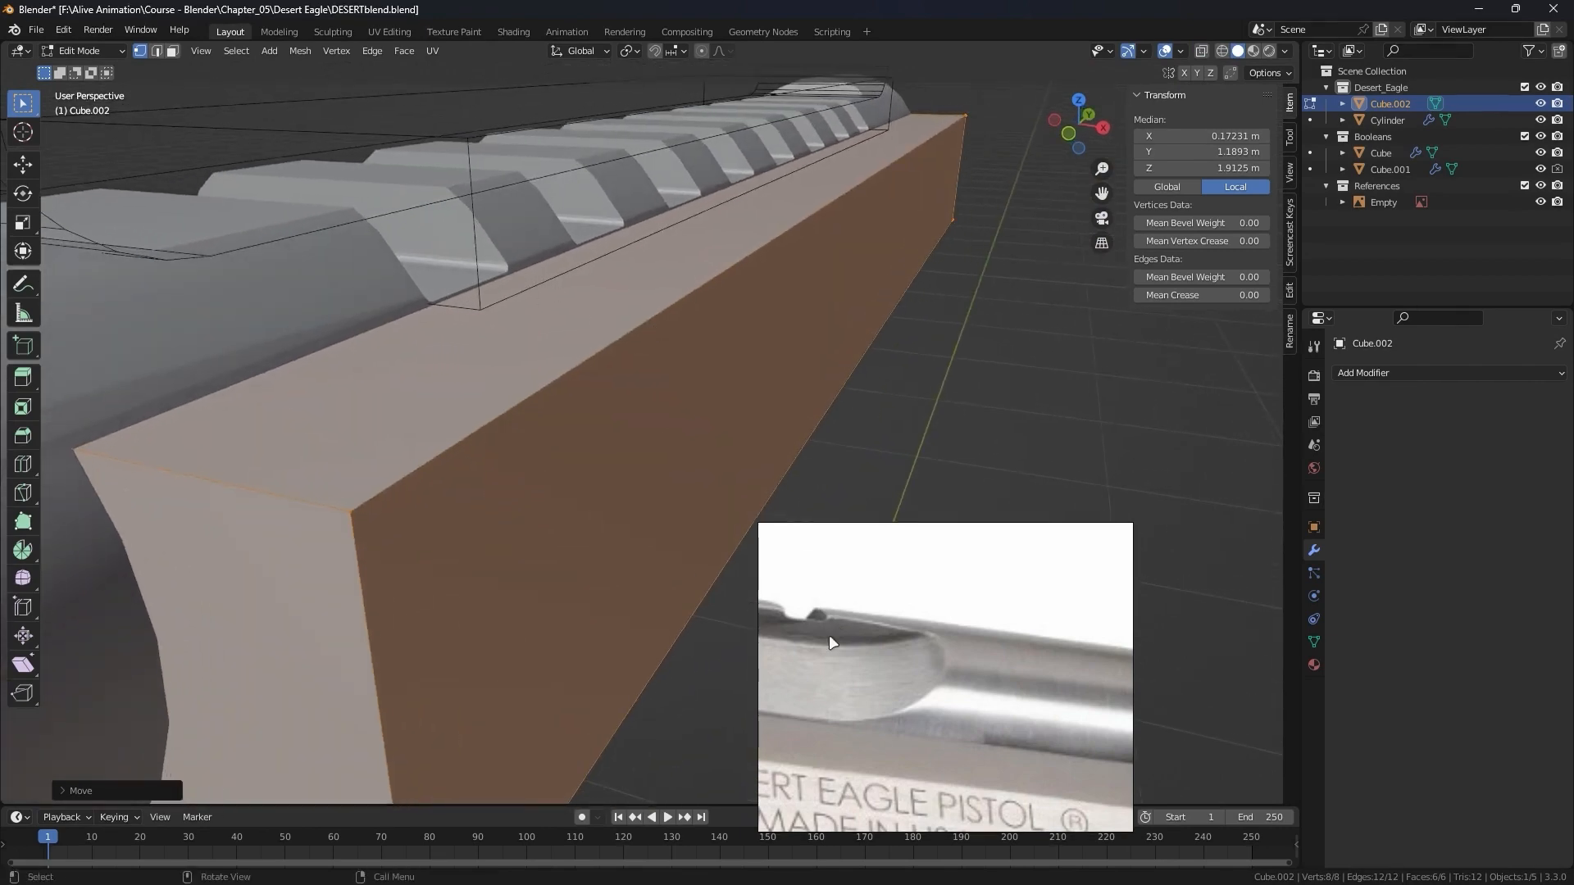
pyautogui.scroll(-3, 576, 347)
pyautogui.moveTo(594, 330)
pyautogui.keyDown('alt'); pyautogui.mouseDown()
pyautogui.moveTo(639, 341)
pyautogui.moveTo(593, 307)
pyautogui.mouseUp(); pyautogui.keyUp('alt')
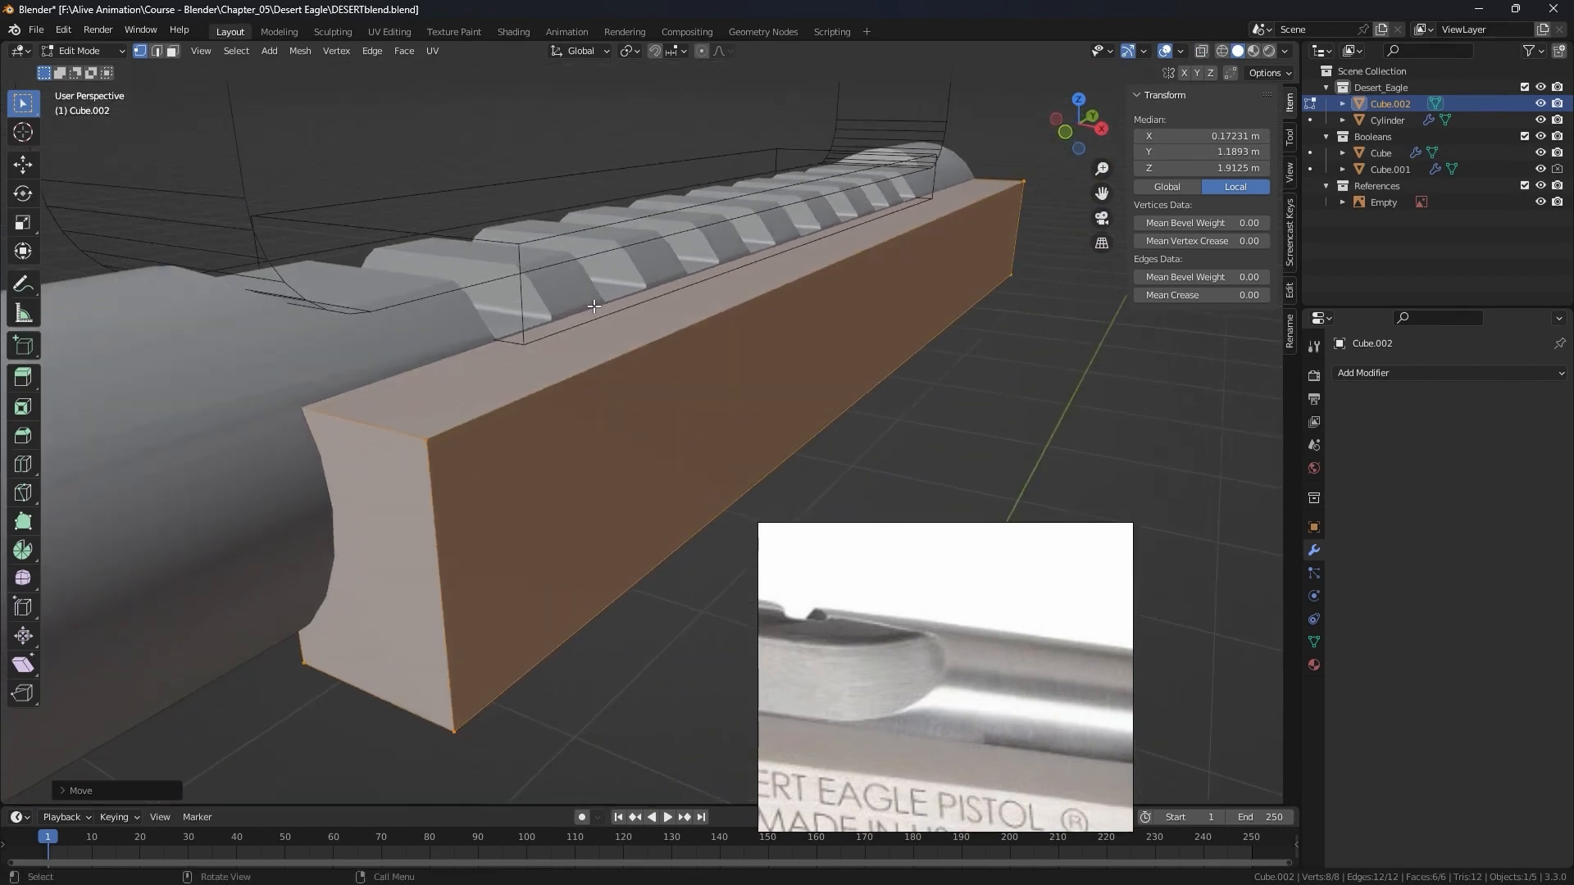
# Lower the block's top vertices along Z to about 2.013 m, just beneath the rail slots.
pyautogui.press('KP_3')
pyautogui.scroll(-5, 600, 322)
pyautogui.press('z')
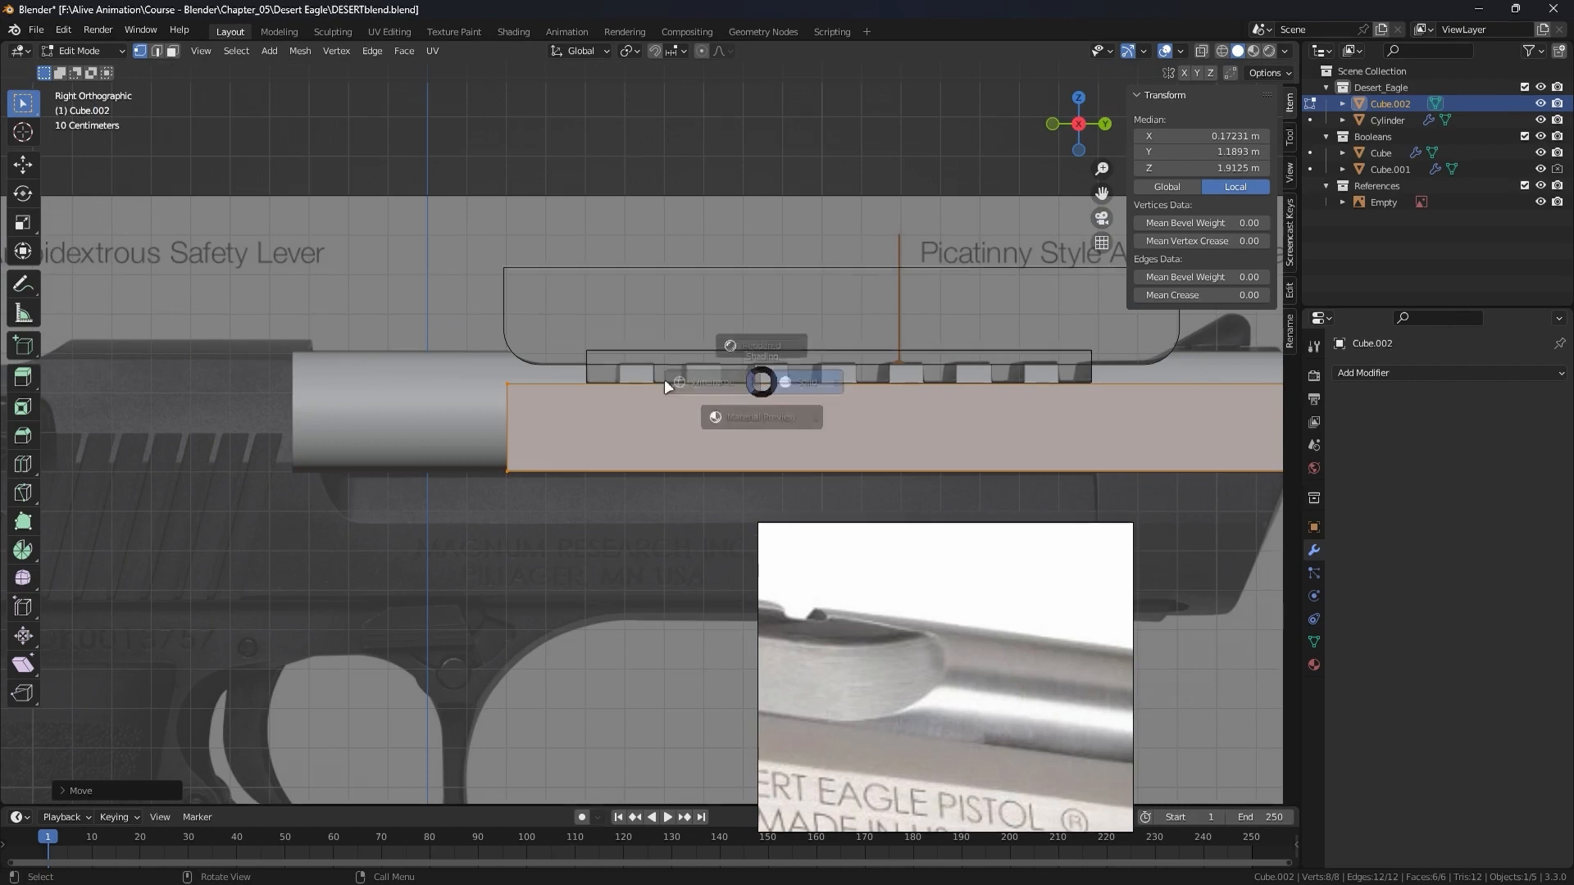
pyautogui.click(666, 379)
pyautogui.keyDown('shift'); pyautogui.moveTo(696, 376); pyautogui.dragTo(448, 381, button='middle'); pyautogui.keyUp('shift')
pyautogui.moveTo(221, 330); pyautogui.dragTo(492, 400)
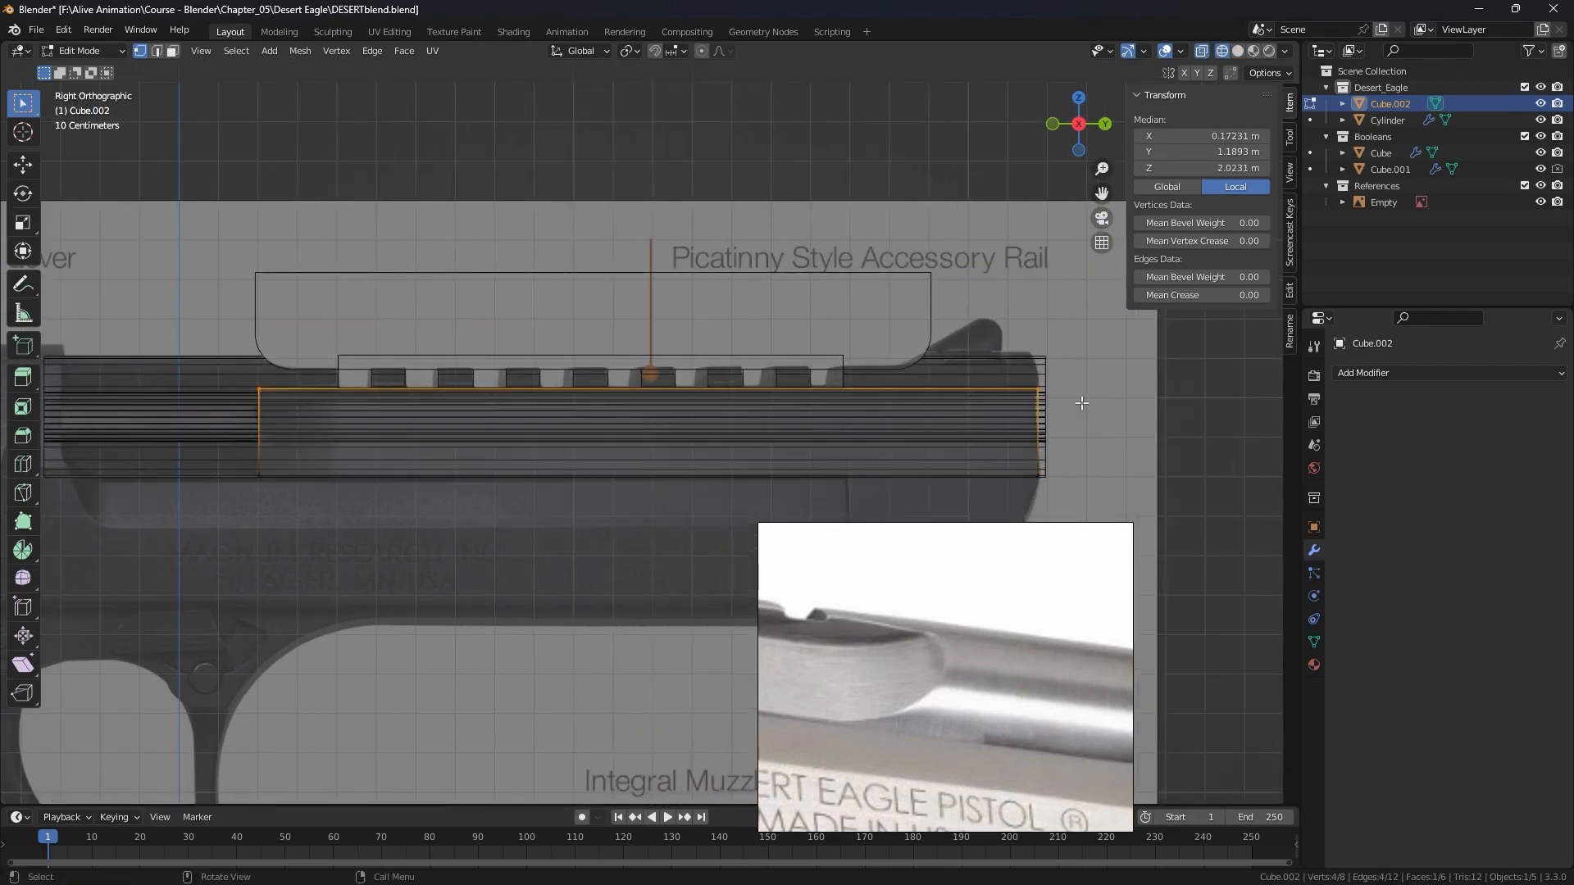
pyautogui.scroll(5, 620, 305)
pyautogui.press('g')
pyautogui.press('z')
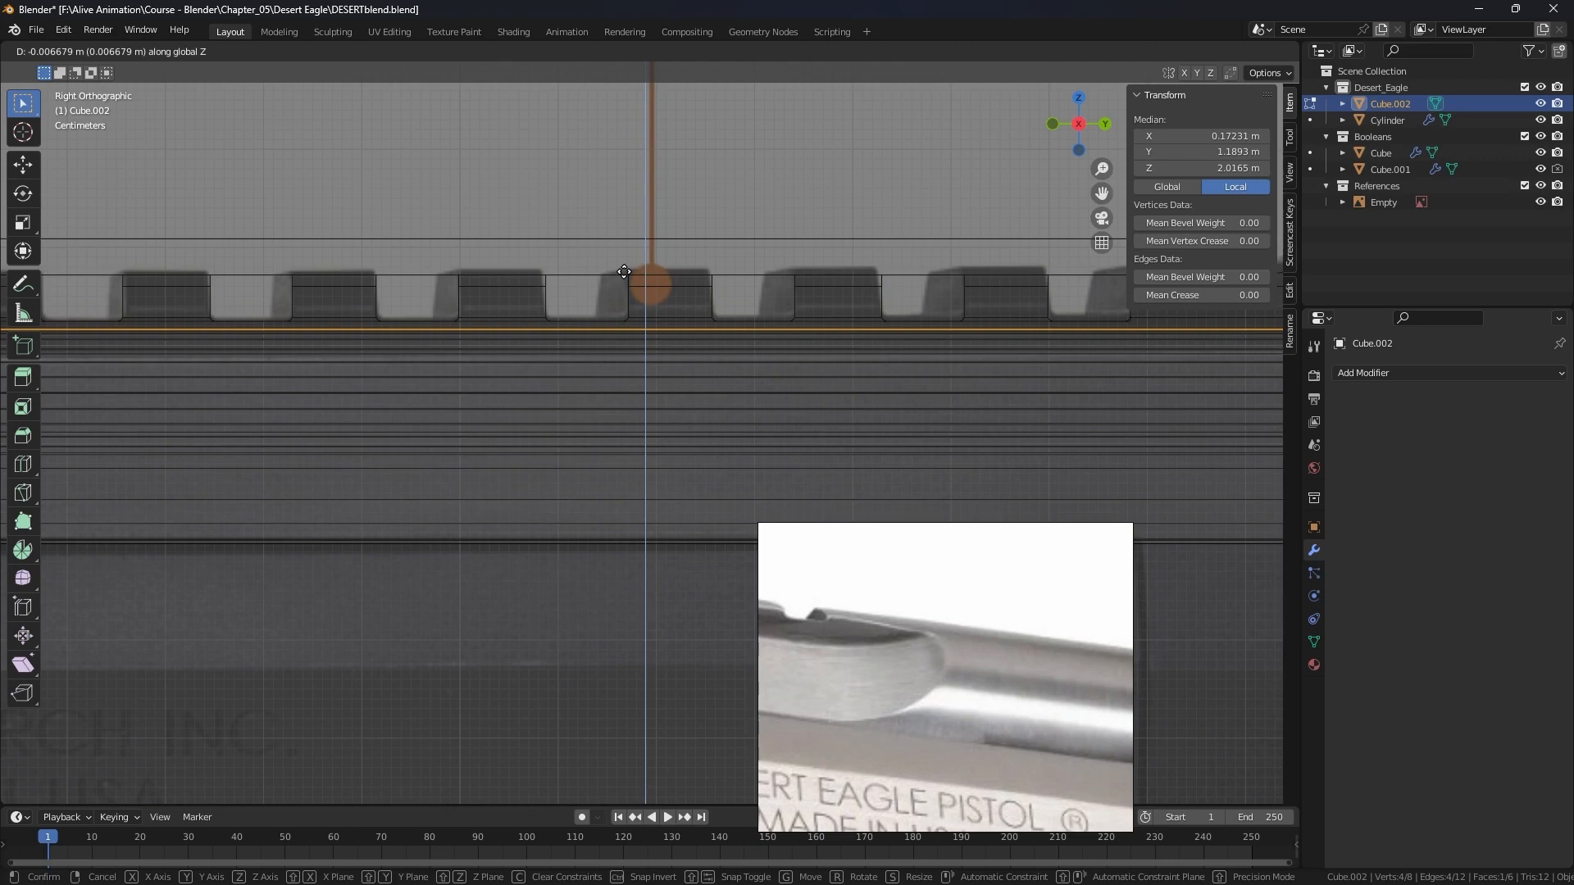
pyautogui.click(627, 273)
# Compare the block's top edge and rear end with the barrel's side cut in the blueprint.
pyautogui.scroll(-5, 643, 274)
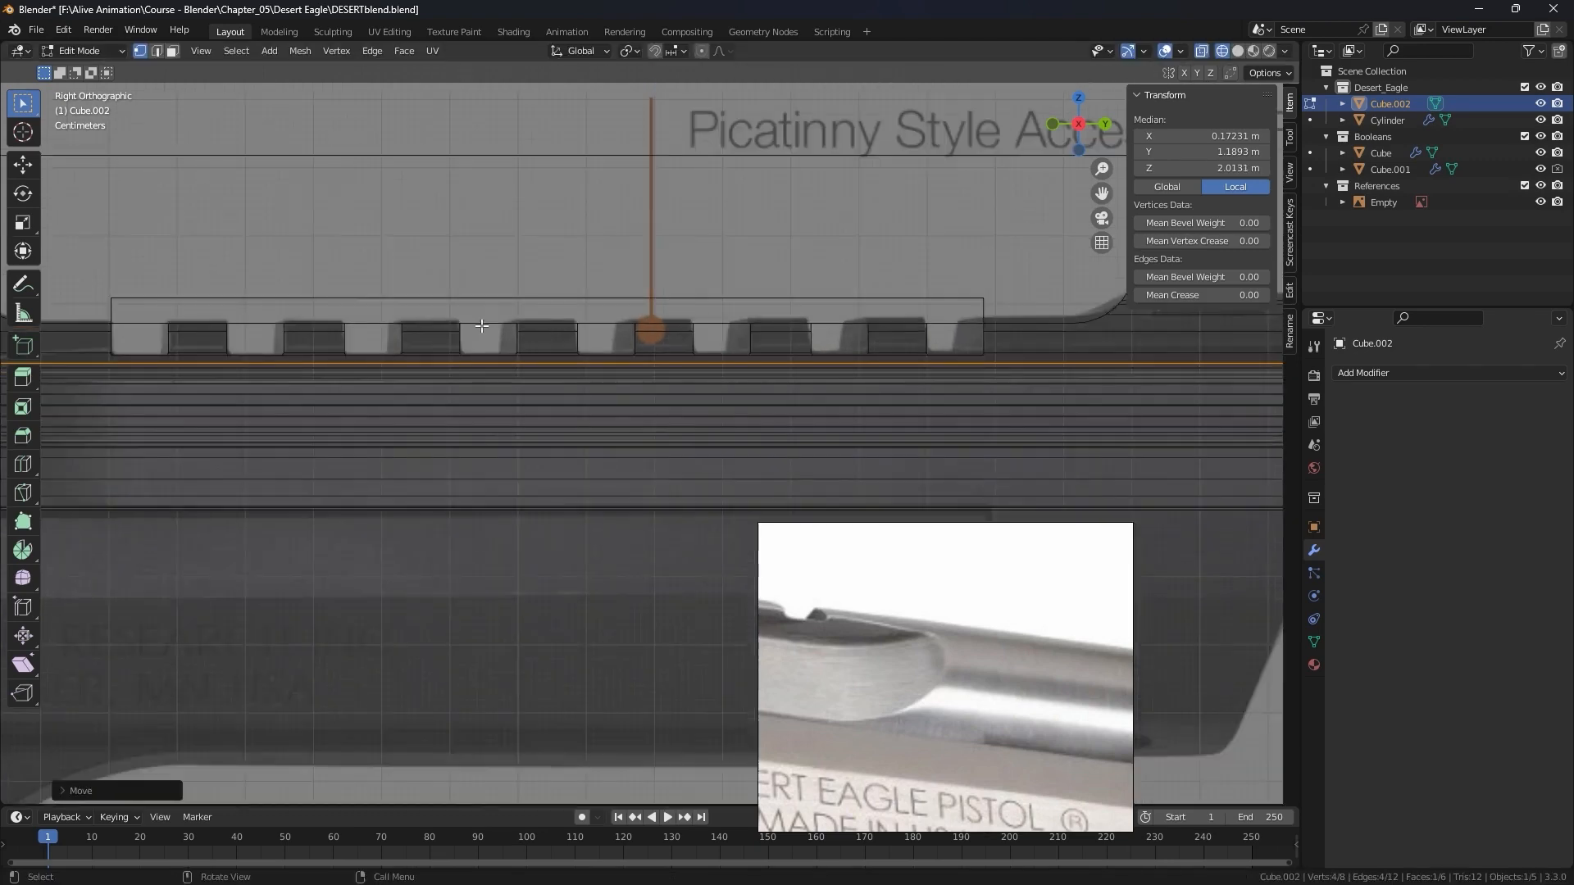
pyautogui.scroll(5, 692, 354)
pyautogui.scroll(-1, 929, 367)
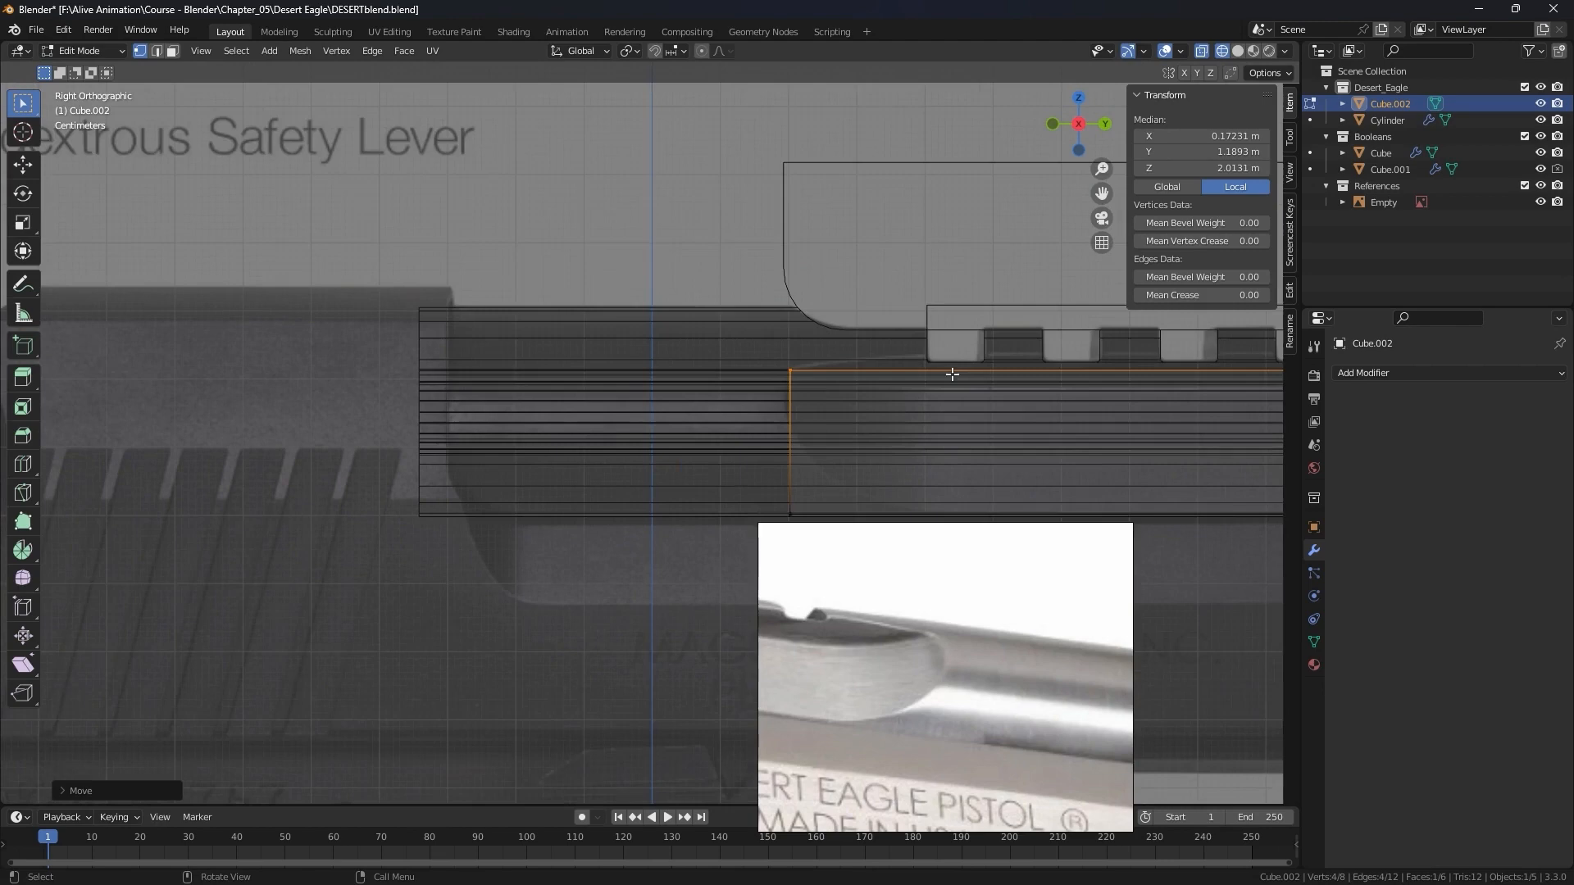
pyautogui.keyDown('shift'); pyautogui.moveTo(952, 372); pyautogui.dragTo(676, 360, button='middle'); pyautogui.keyUp('shift')
pyautogui.scroll(-1, 689, 361)
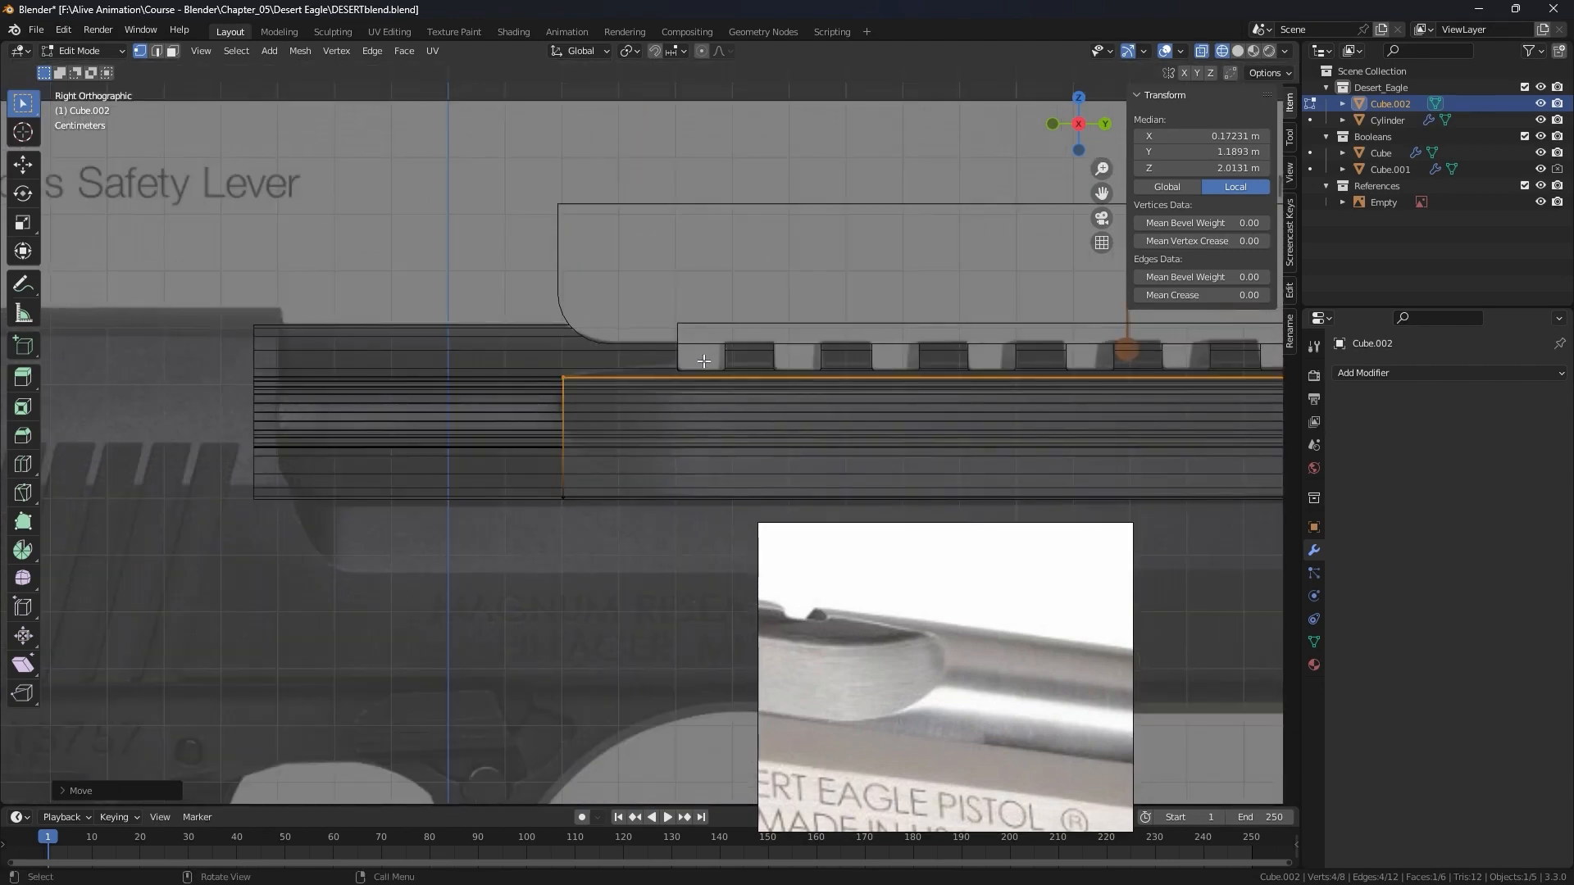
pyautogui.scroll(1, 704, 362)
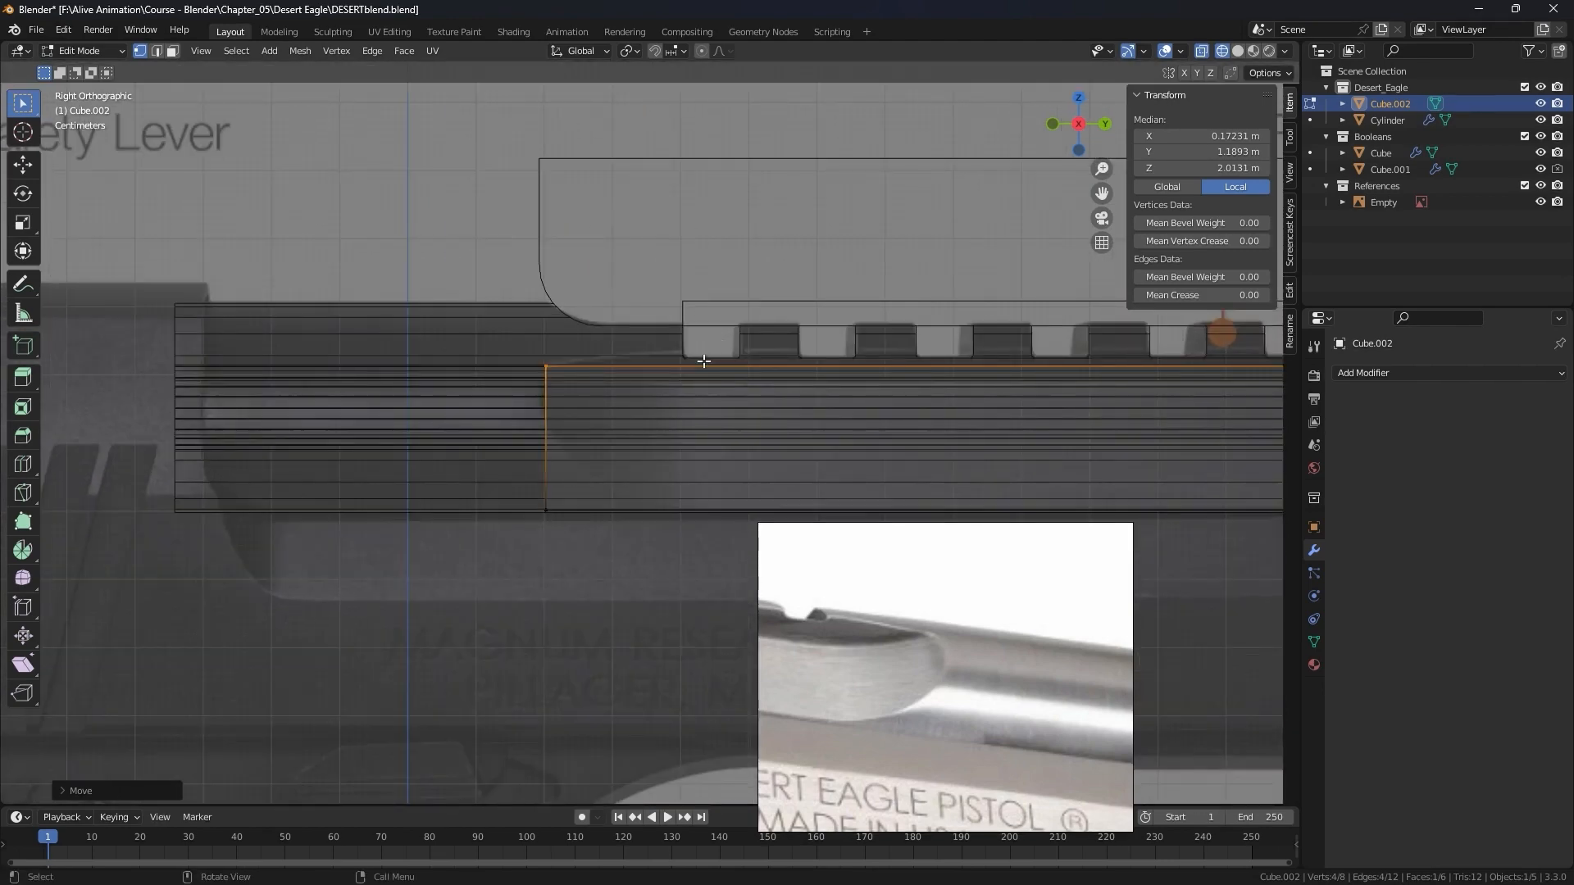
pyautogui.scroll(-2, 704, 362)
# Set the bevel weight of the block's inner vertical edge at its rear end to 1.00.
pyautogui.moveTo(704, 362); pyautogui.dragTo(544, 443, button='middle')
pyautogui.press('2')
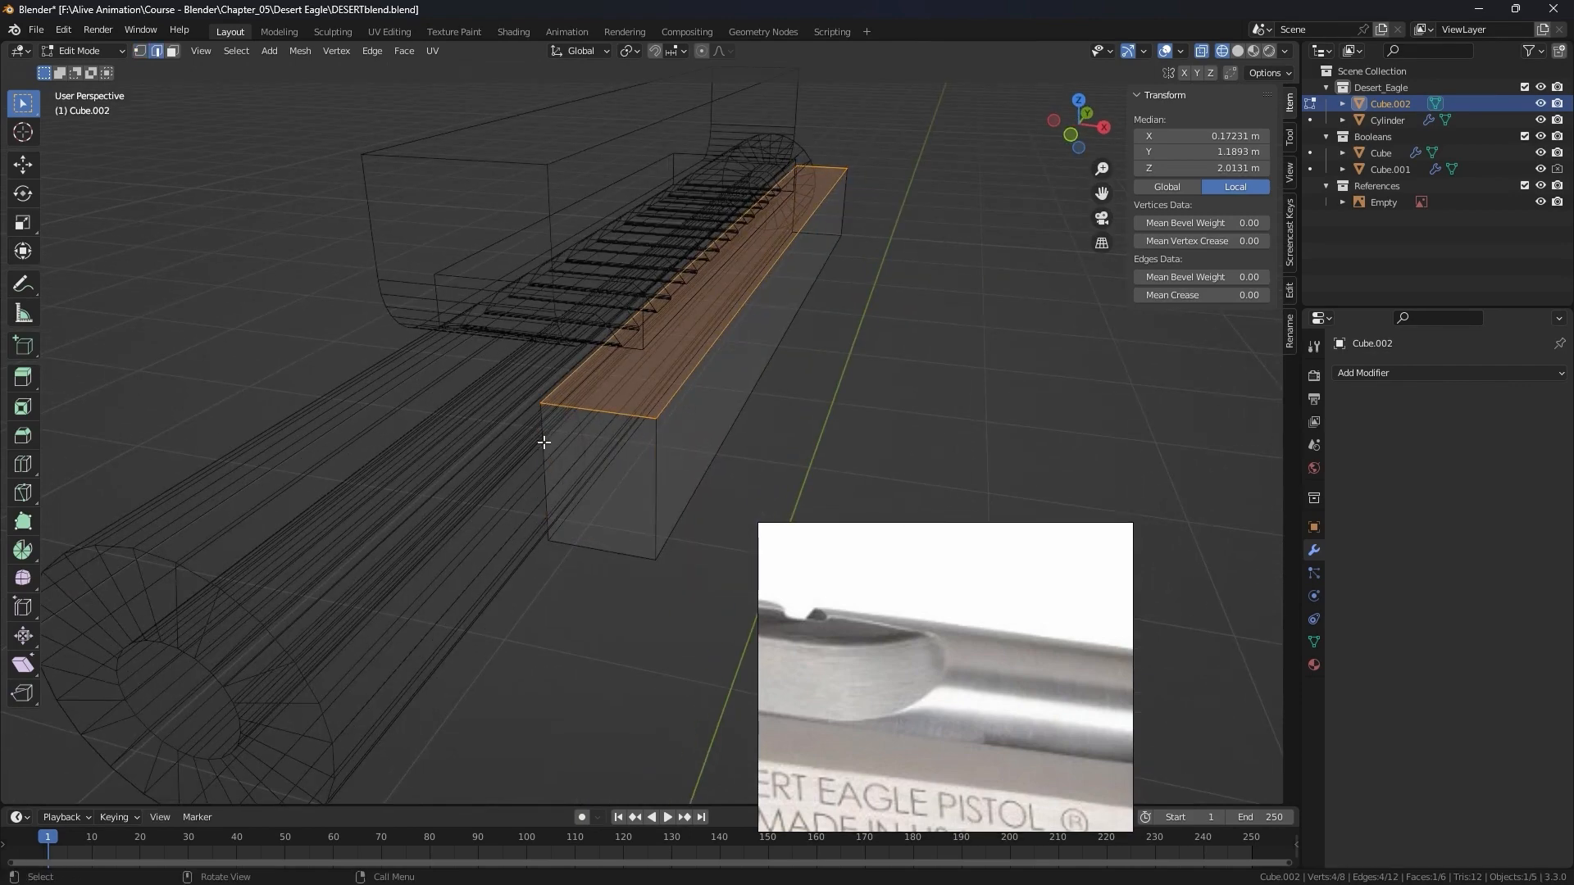
pyautogui.click(545, 442)
pyautogui.moveTo(1230, 276); pyautogui.dragTo(1251, 276)
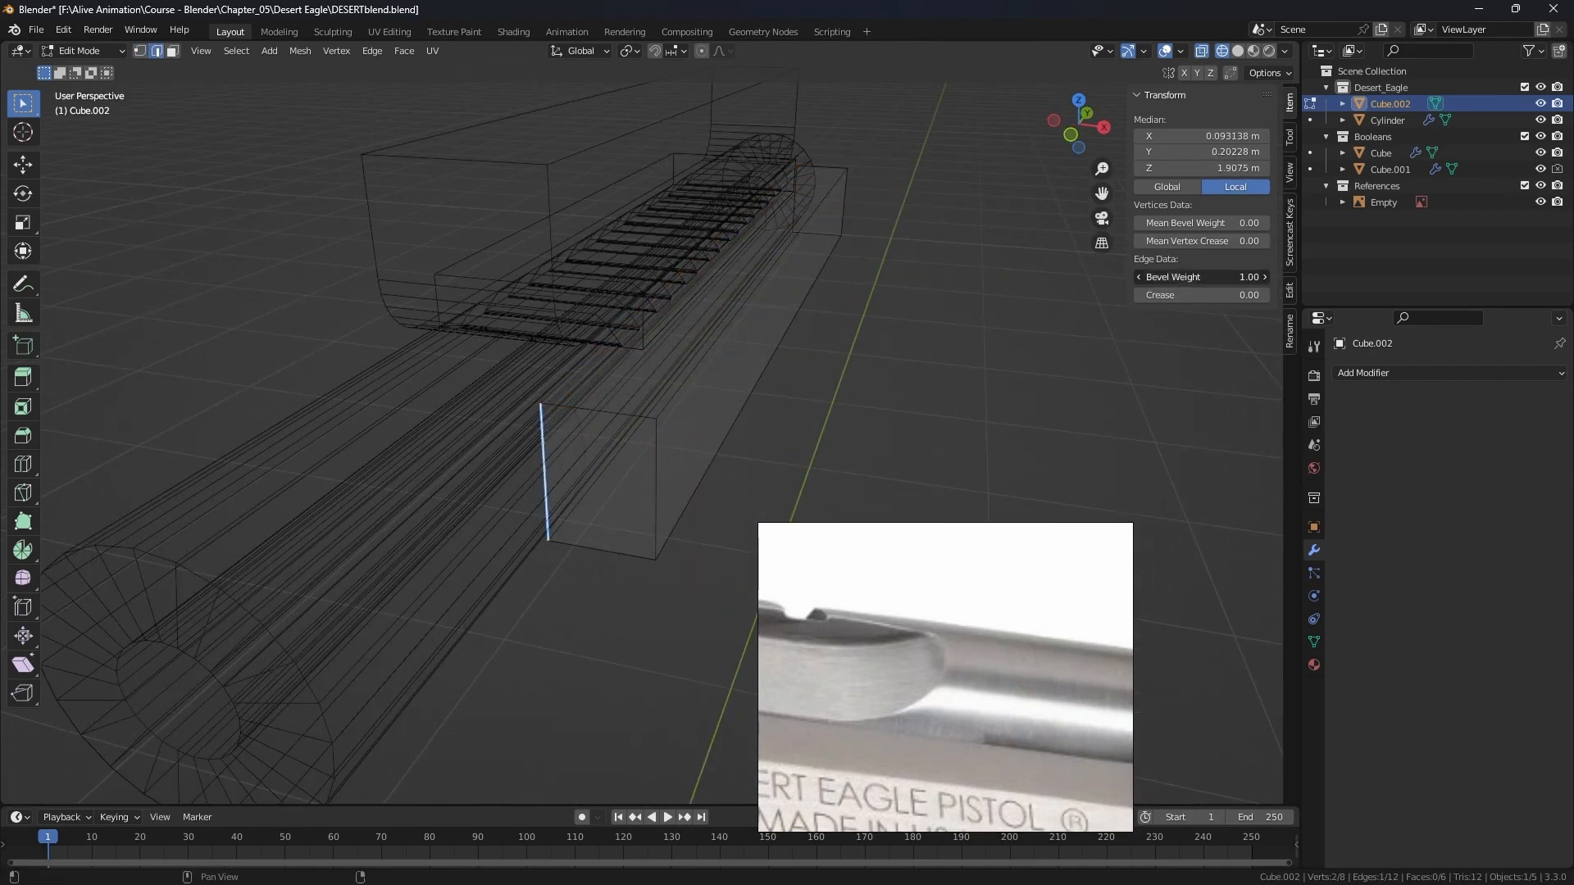
pyautogui.scroll(2, 597, 429)
pyautogui.moveTo(655, 386); pyautogui.dragTo(459, 379, button='middle')
# Add a Bevel modifier to the block, limited by Weight, with 6 segments.
pyautogui.click(1356, 373)
pyautogui.click(1229, 427)
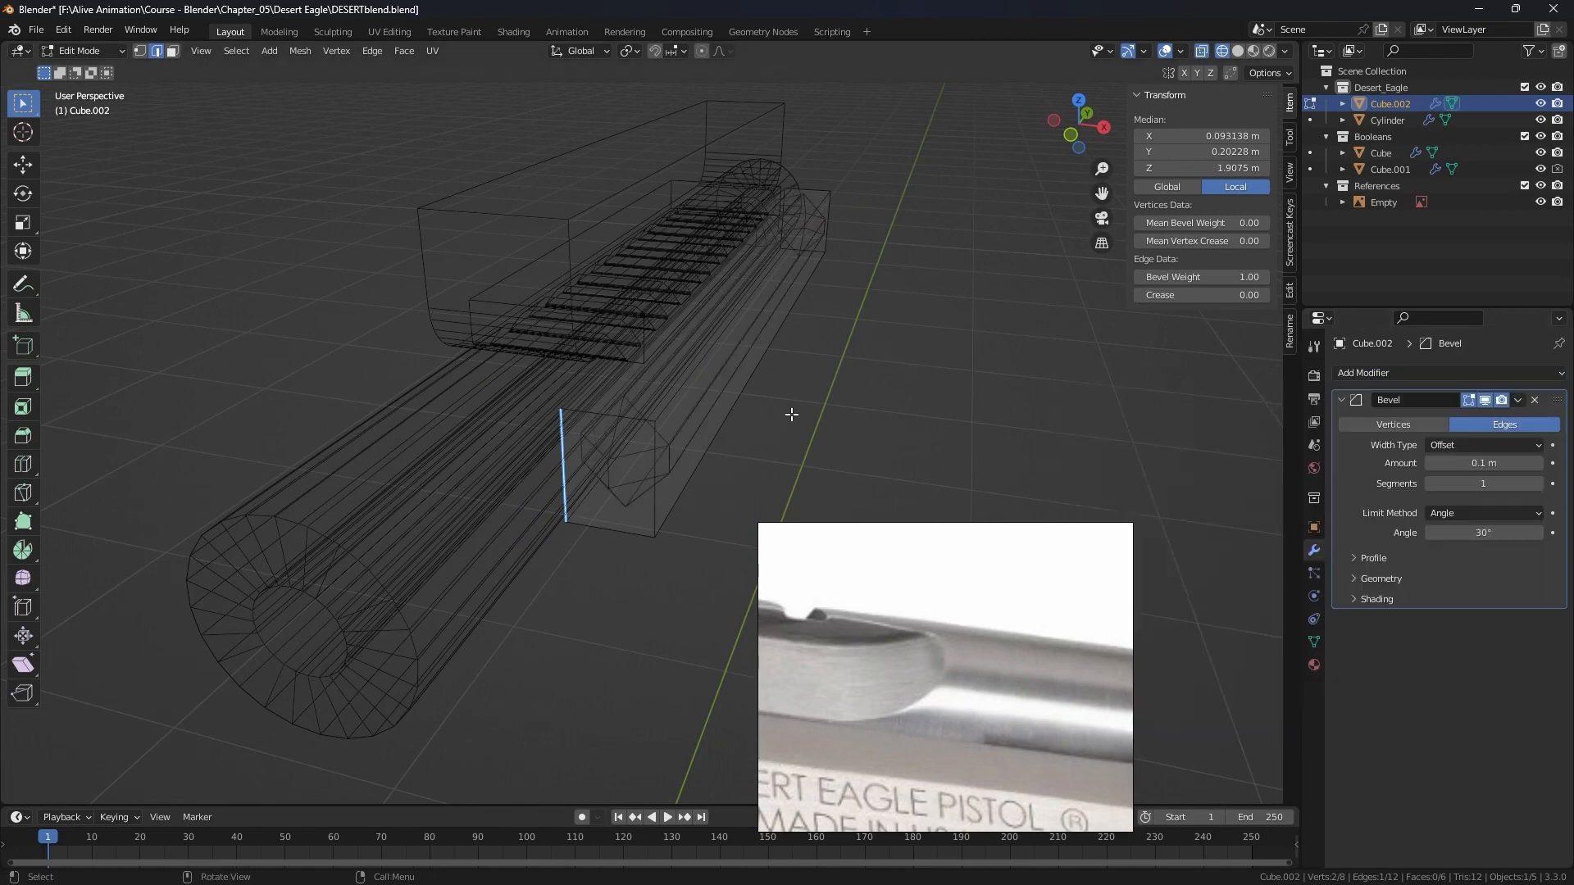
pyautogui.scroll(2, 986, 431)
pyautogui.click(1486, 514)
pyautogui.click(1471, 567)
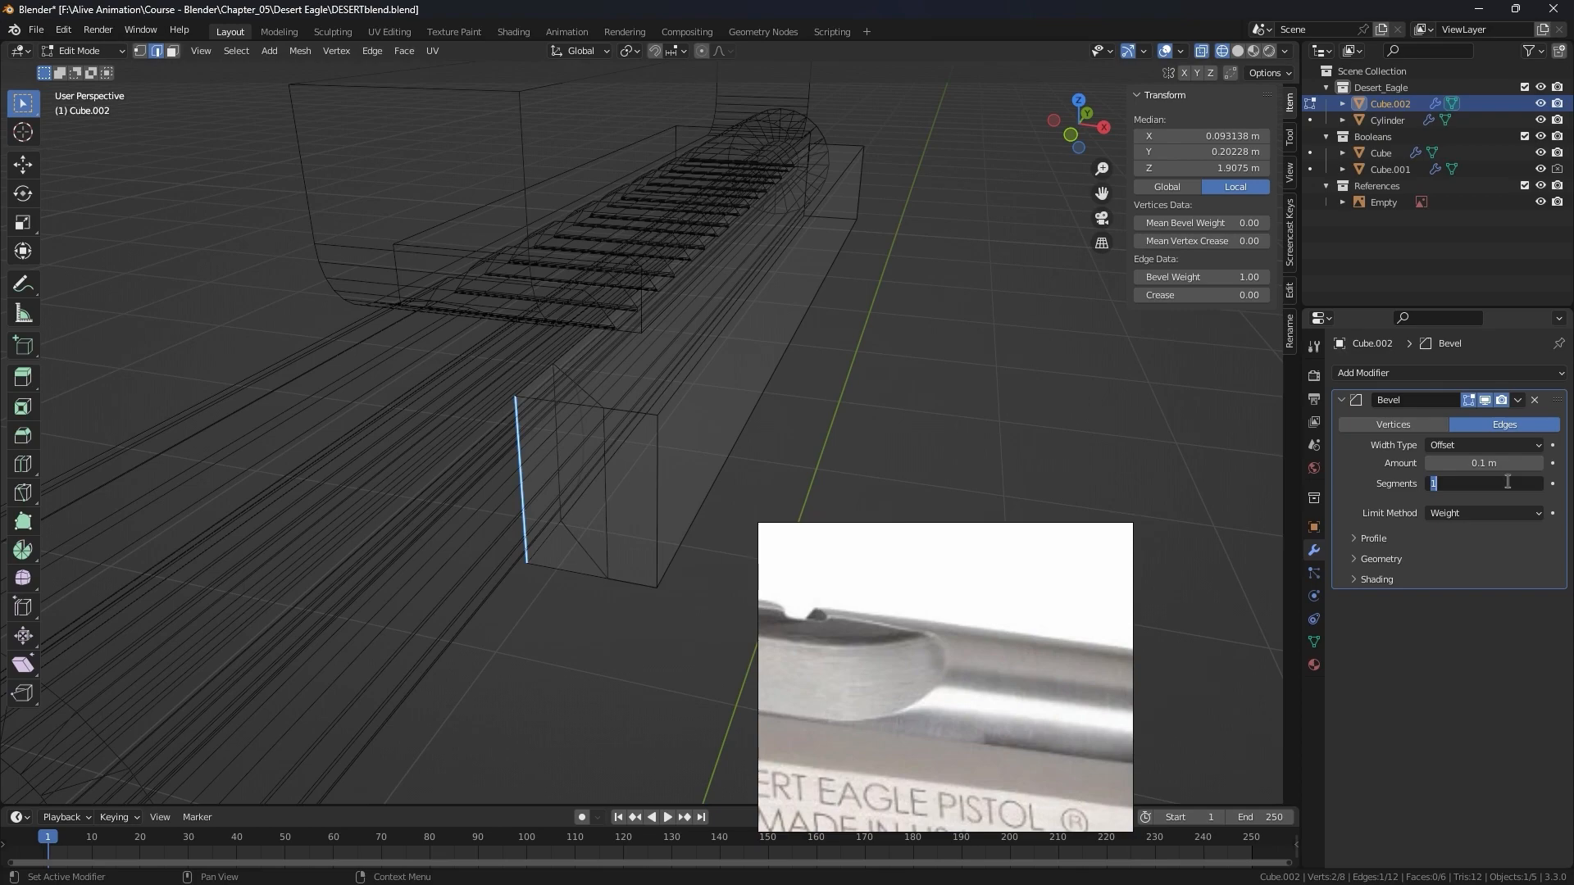
pyautogui.press('Return')
pyautogui.moveTo(697, 410); pyautogui.dragTo(625, 380, button='middle')
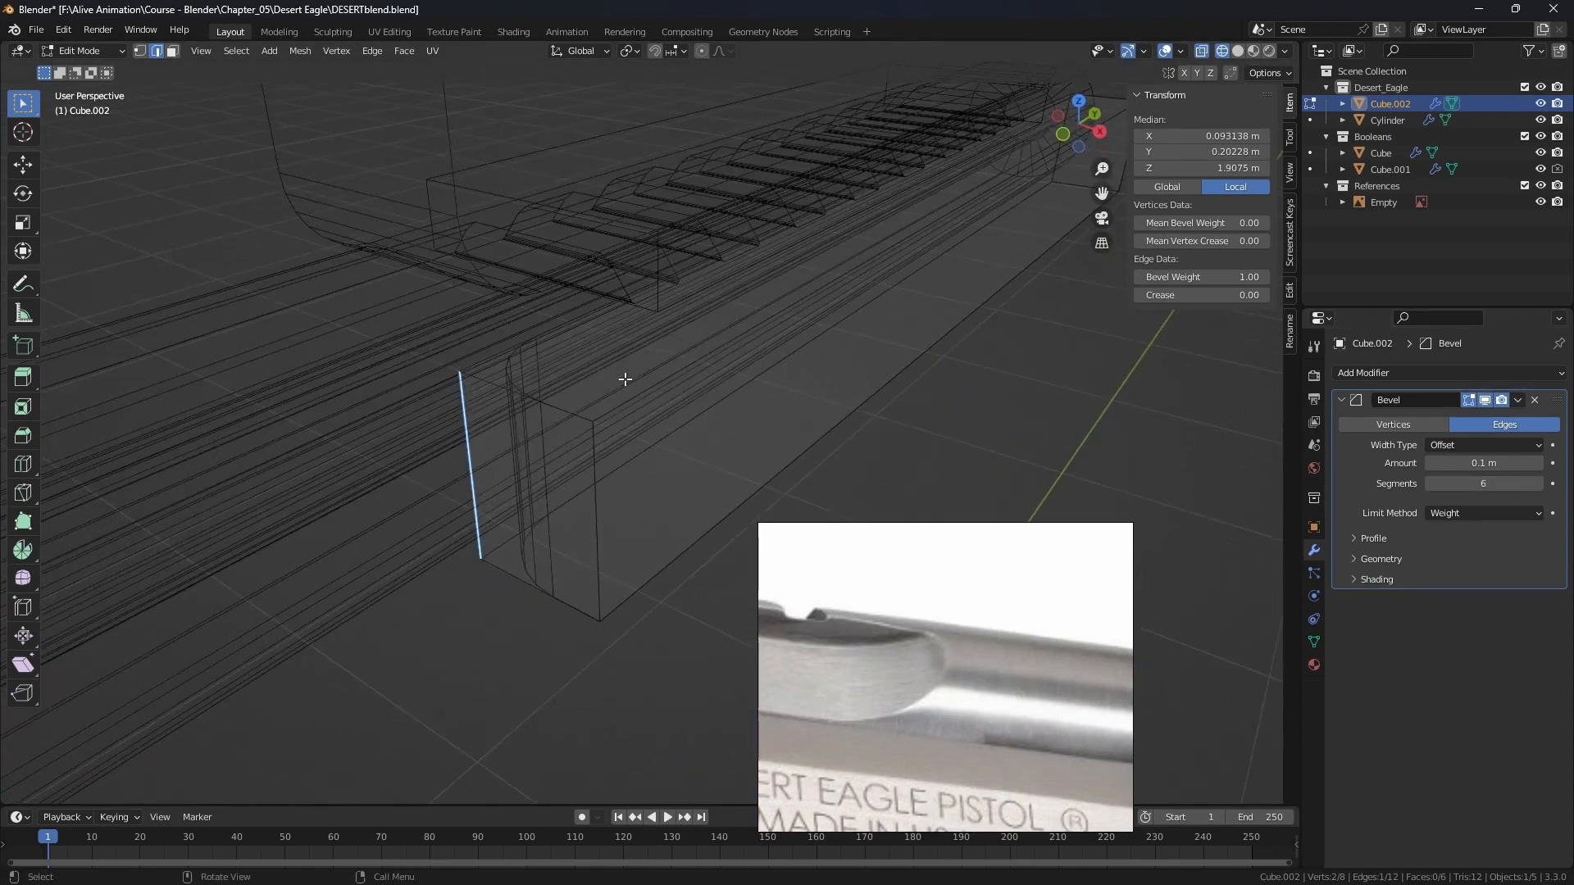
# Check the rounded corner from the side and above, and set the bevel amount to 0.136 m.
pyautogui.press('KP_3')
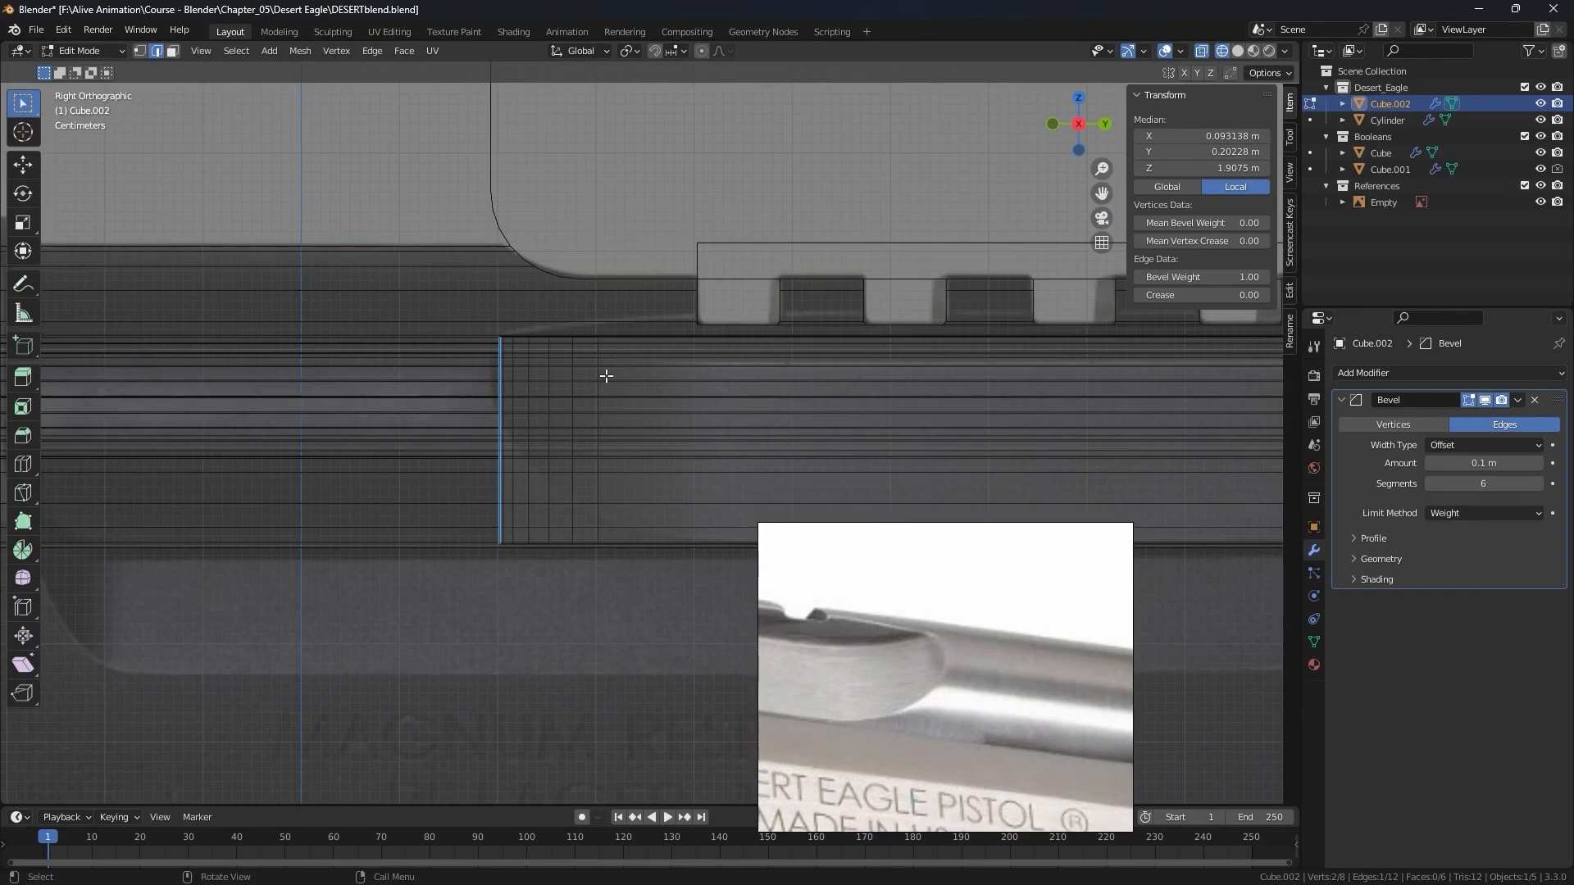
pyautogui.press('KP_7')
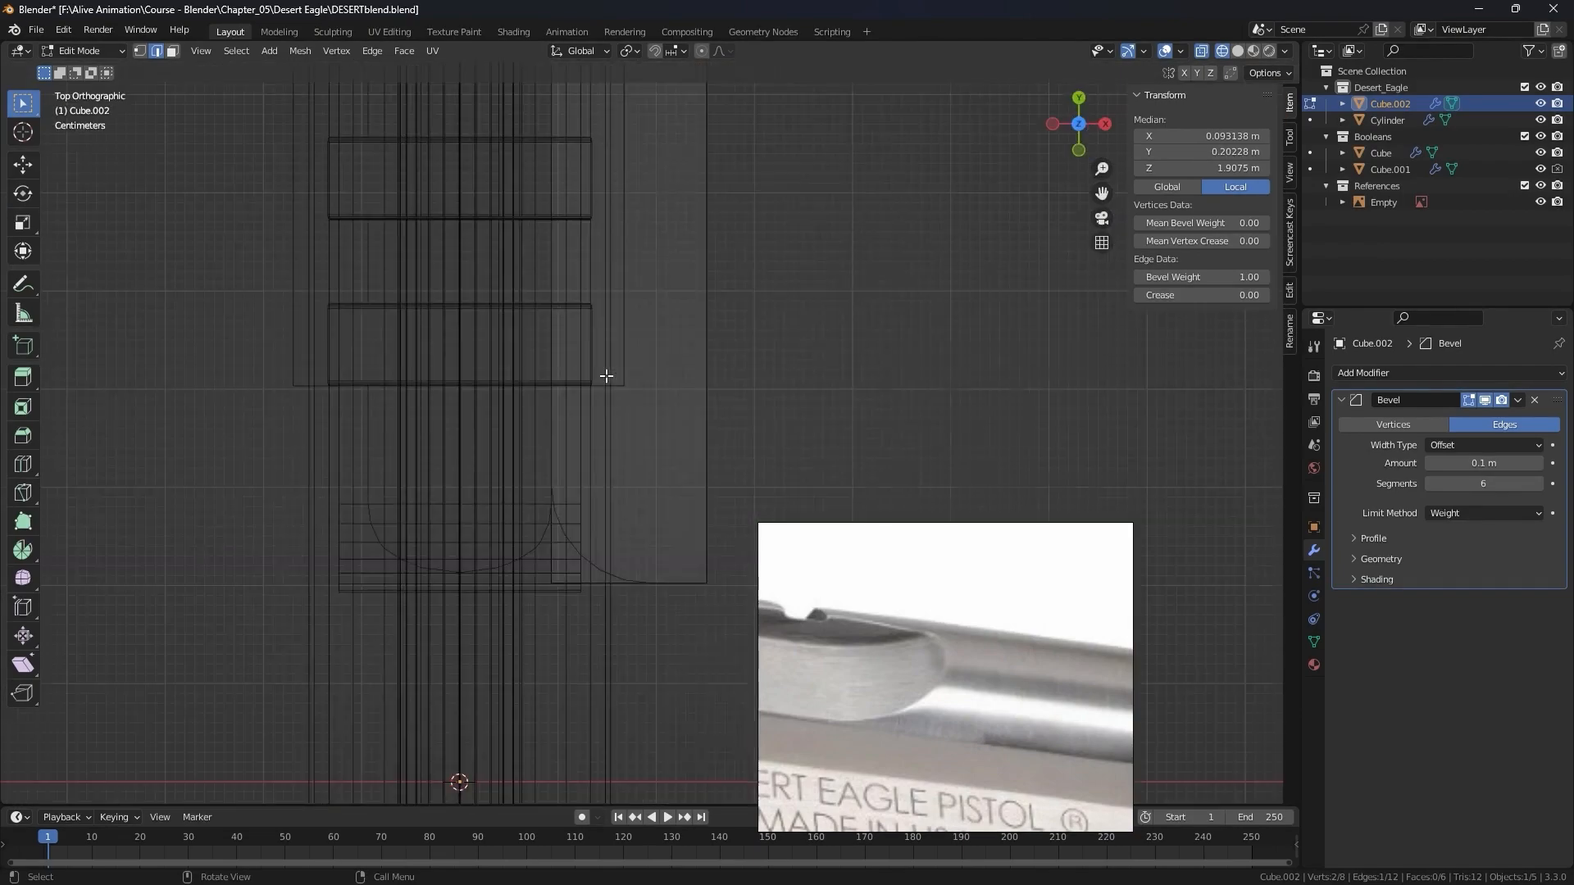
pyautogui.moveTo(607, 377); pyautogui.dragTo(721, 326, button='middle')
pyautogui.moveTo(1484, 463); pyautogui.dragTo(1527, 463)
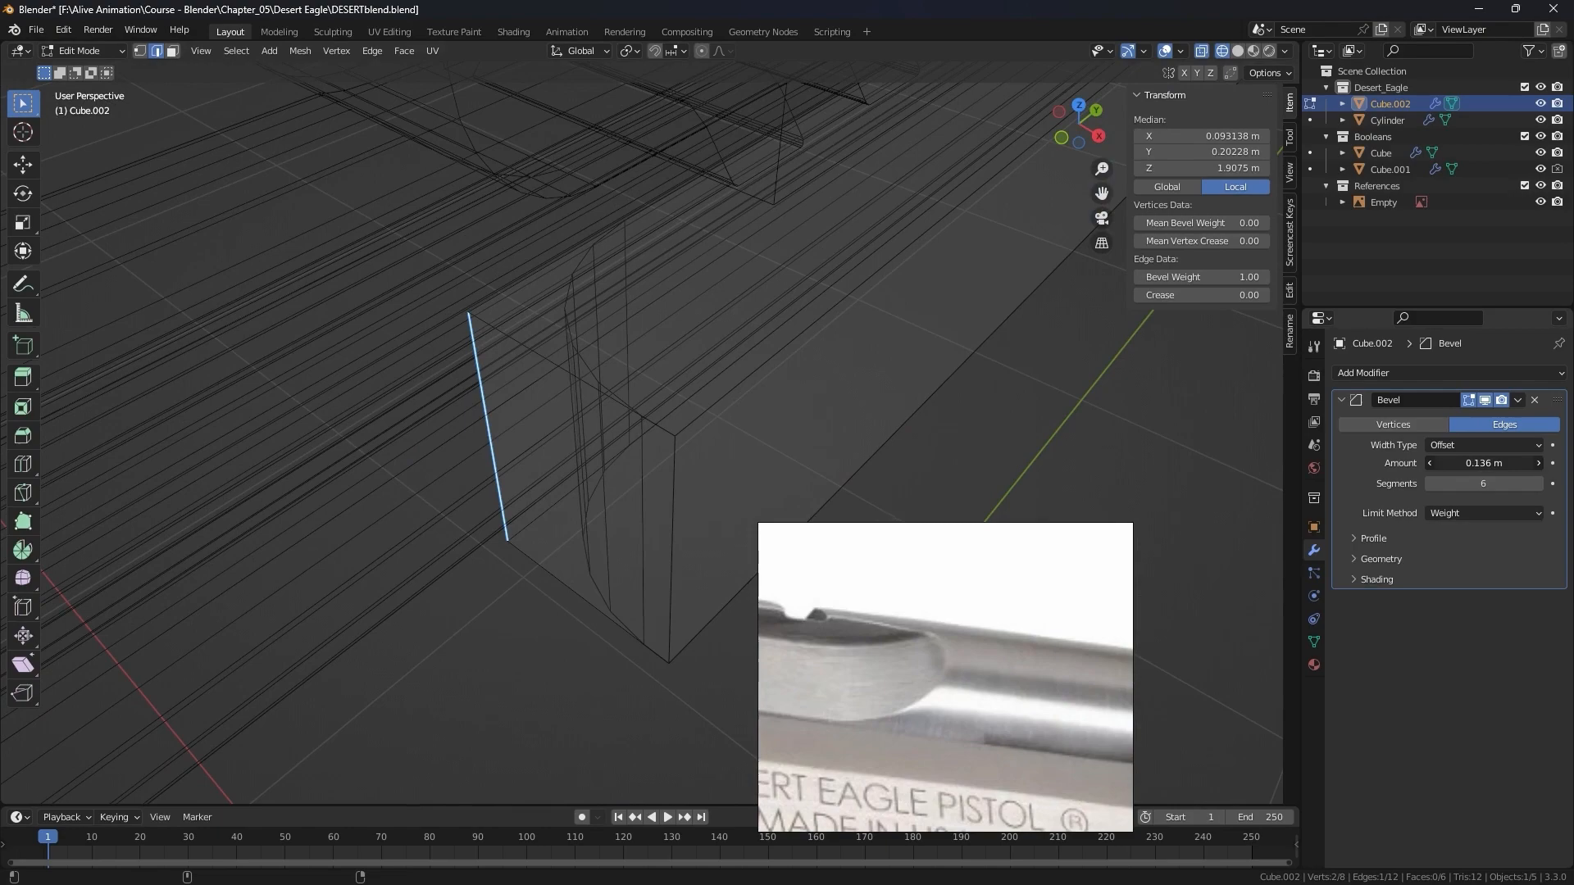
# Compare the block's rounded rear end and top edge with the blueprint and the reference photo of the cut.
pyautogui.scroll(-5, 822, 316)
pyautogui.moveTo(822, 316); pyautogui.dragTo(306, 391, button='middle')
pyautogui.press('KP_3')
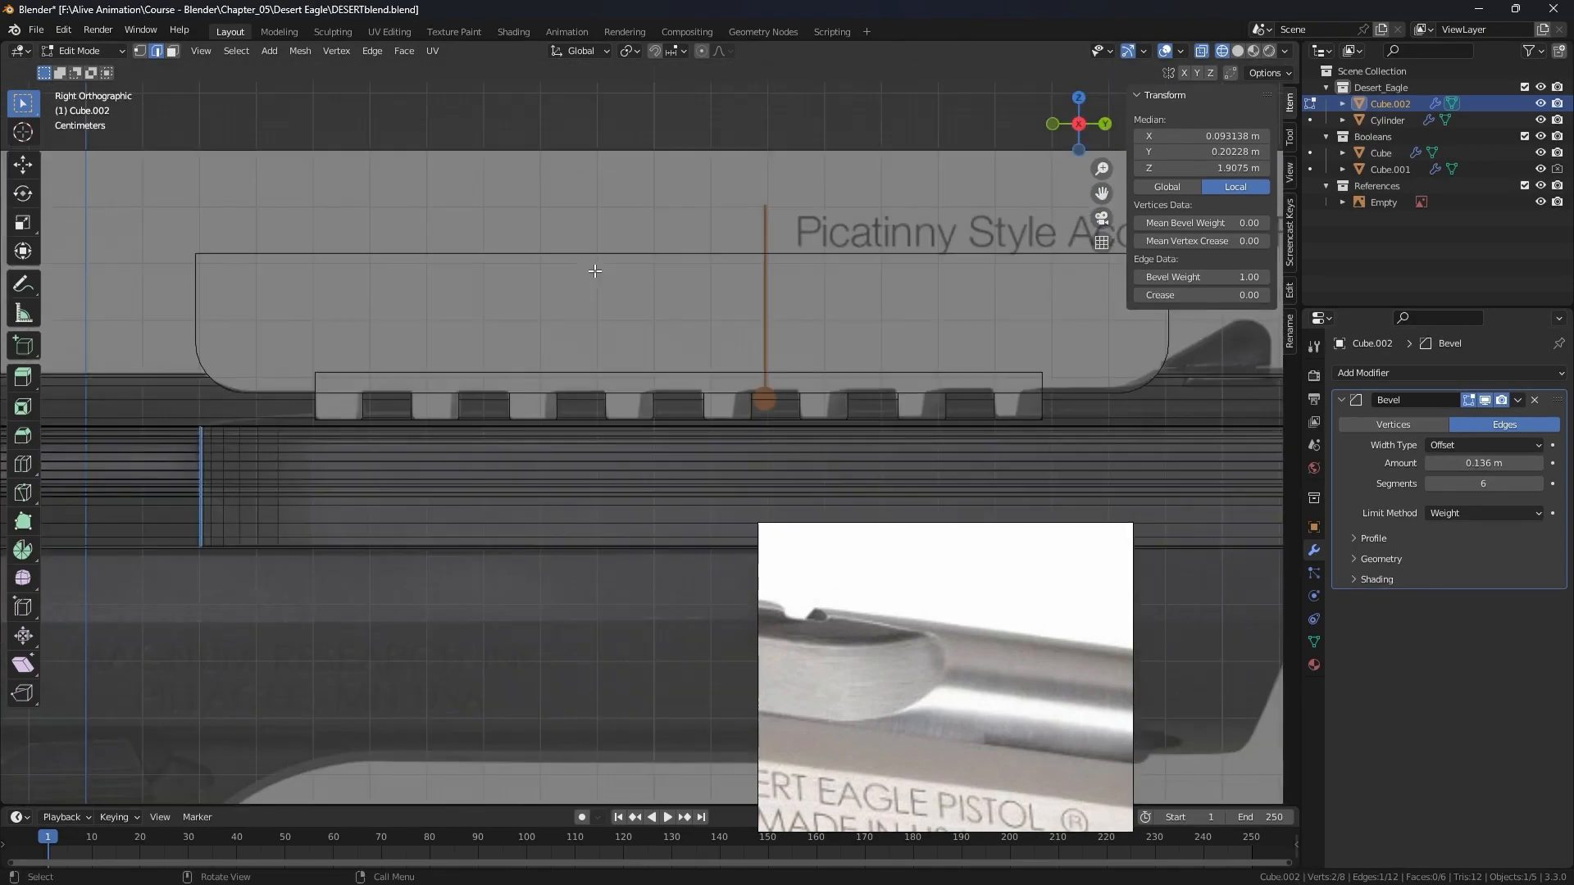
pyautogui.scroll(3, 588, 527)
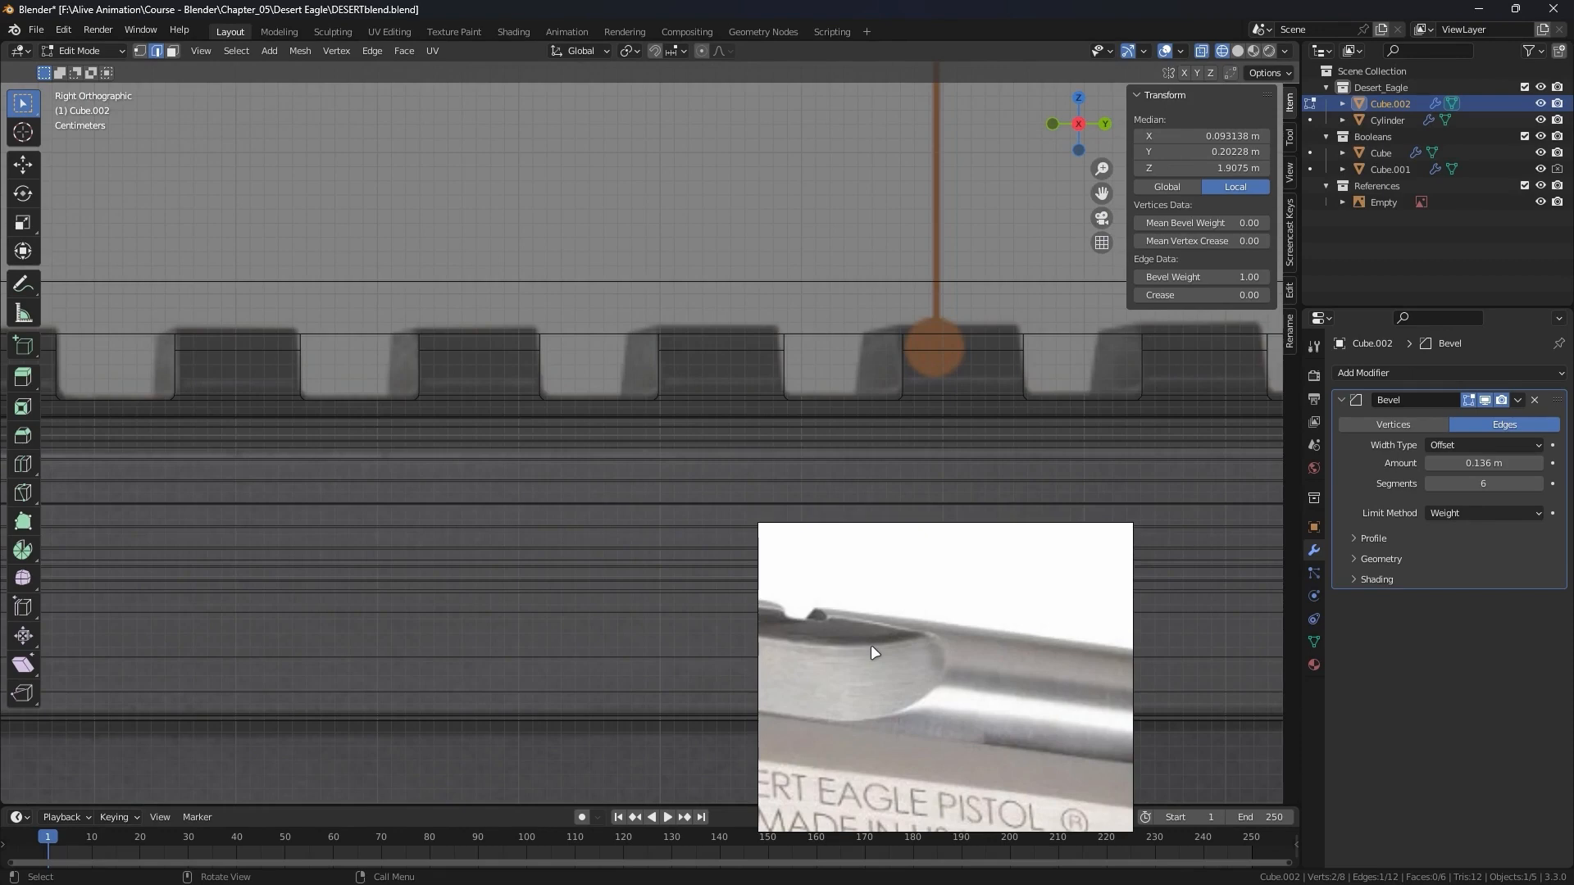
pyautogui.scroll(-5, 425, 421)
pyautogui.keyDown('shift'); pyautogui.moveTo(506, 433); pyautogui.dragTo(625, 435, button='middle'); pyautogui.keyUp('shift')
pyautogui.scroll(4, 660, 432)
pyautogui.scroll(2, 623, 435)
pyautogui.scroll(-1, 621, 433)
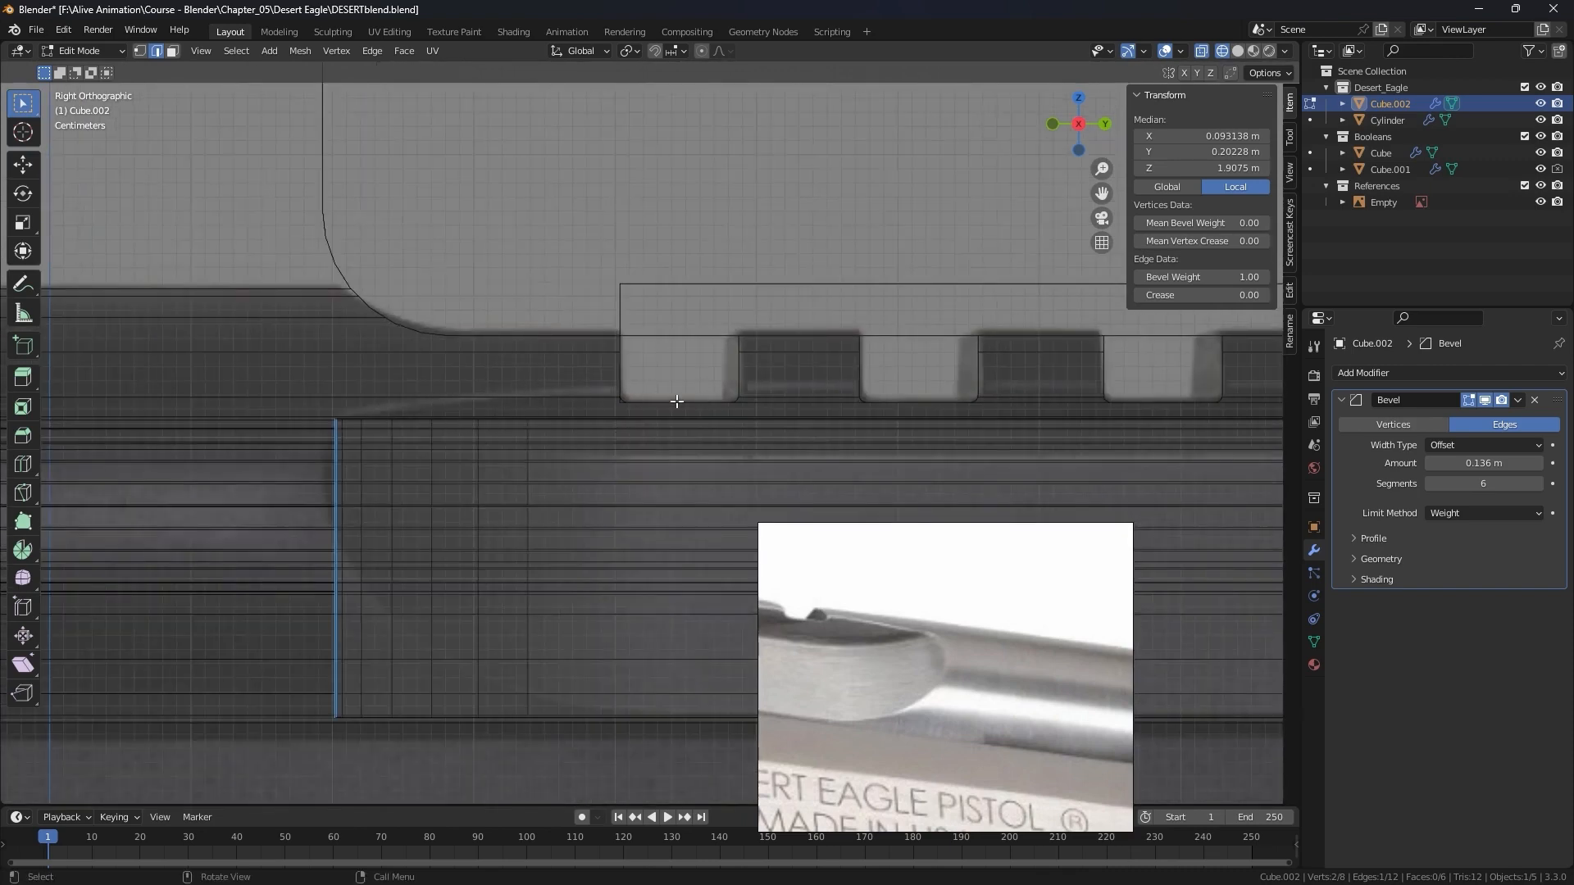
pyautogui.scroll(-4, 688, 416)
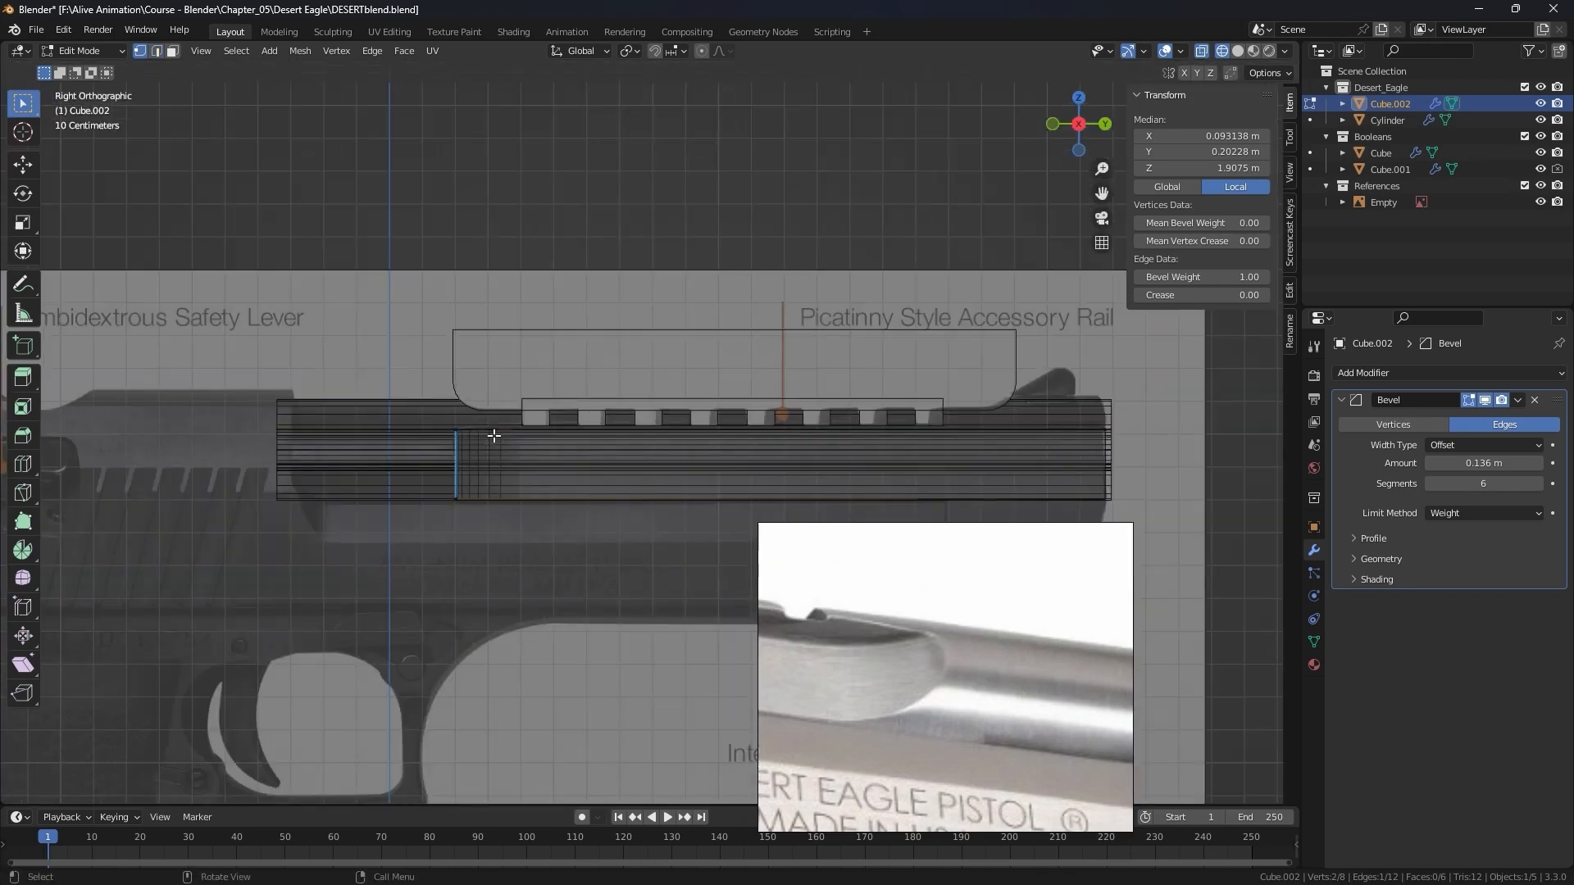
# Raise the block's top vertices along Z to about 2.019 m, closer to the bottom of the rail slots.
pyautogui.press('b')
pyautogui.moveTo(518, 428); pyautogui.dragTo(1236, 461)
pyautogui.scroll(7, 752, 443)
pyautogui.press('g')
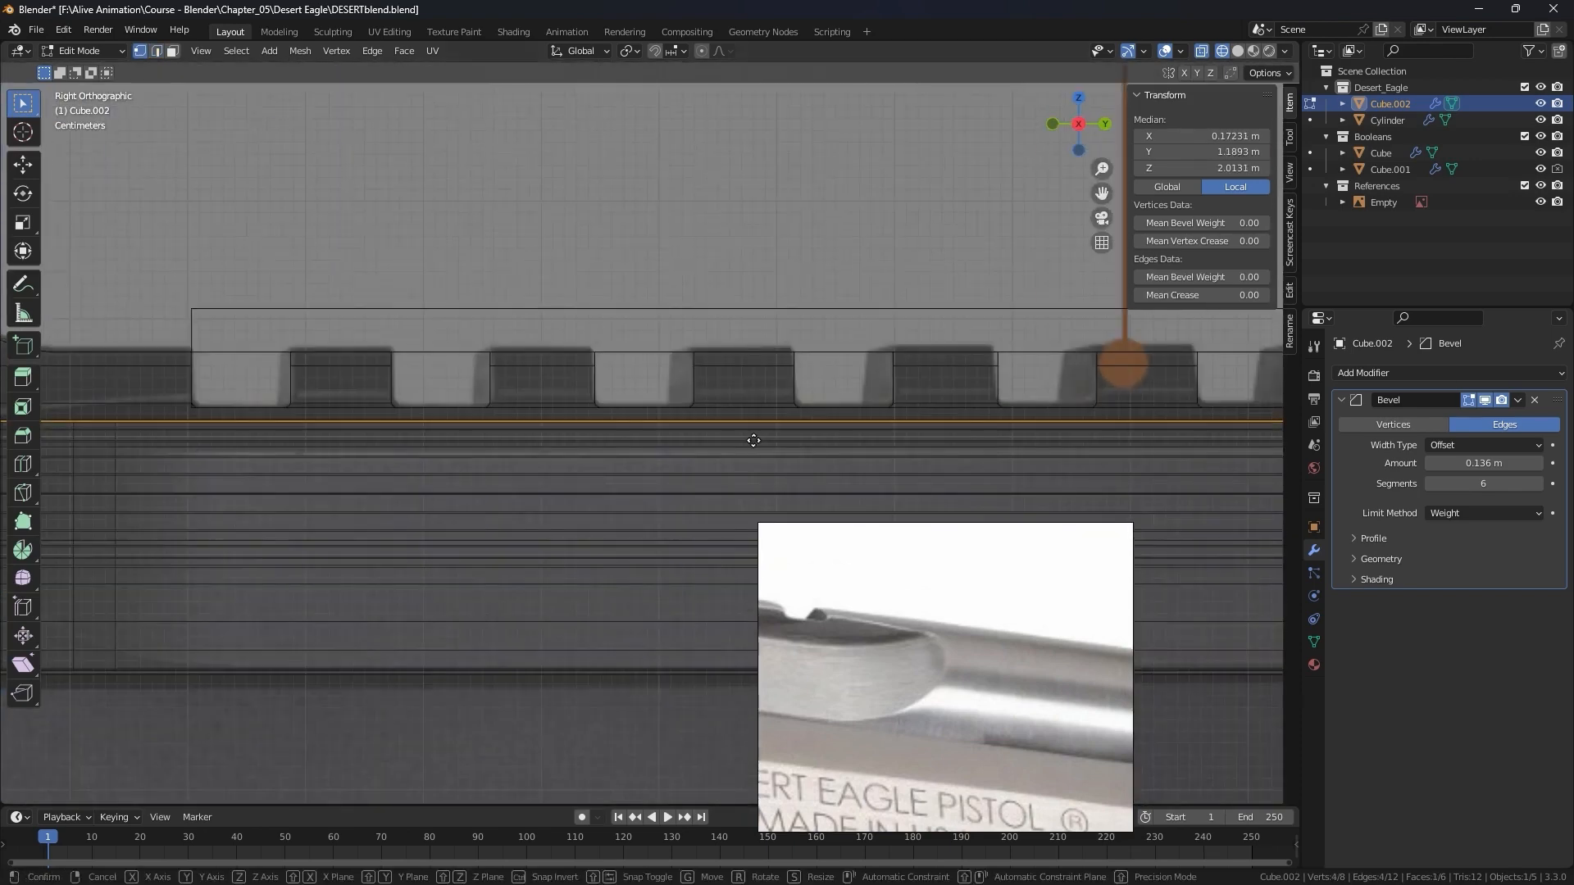
pyautogui.press('z')
pyautogui.click(467, 433)
pyautogui.scroll(-1, 434, 440)
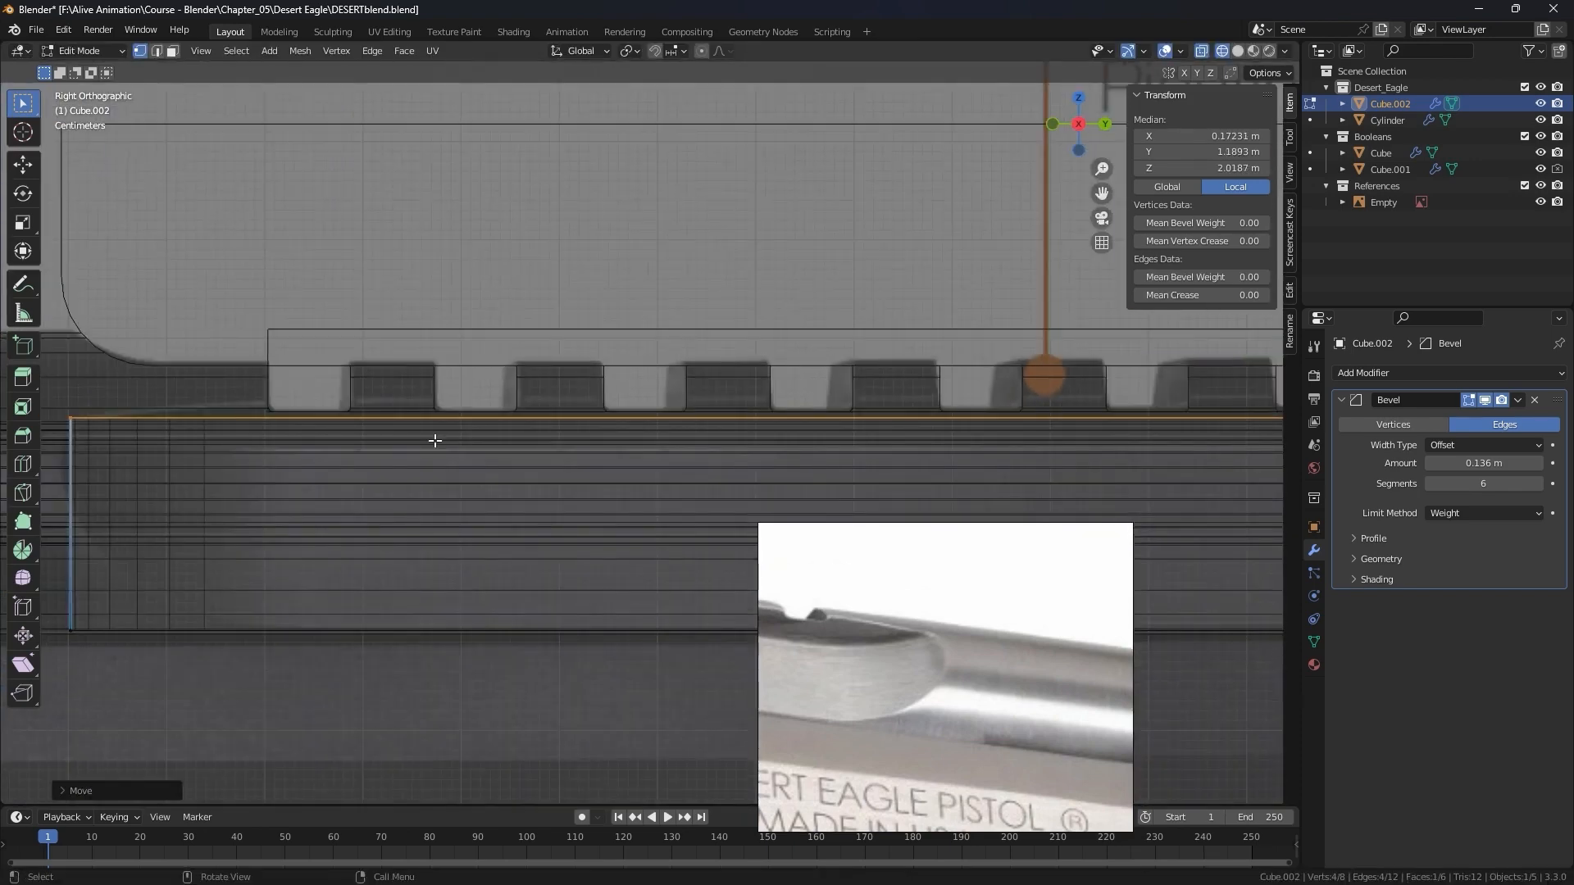
pyautogui.scroll(-1, 435, 441)
pyautogui.scroll(-2, 434, 440)
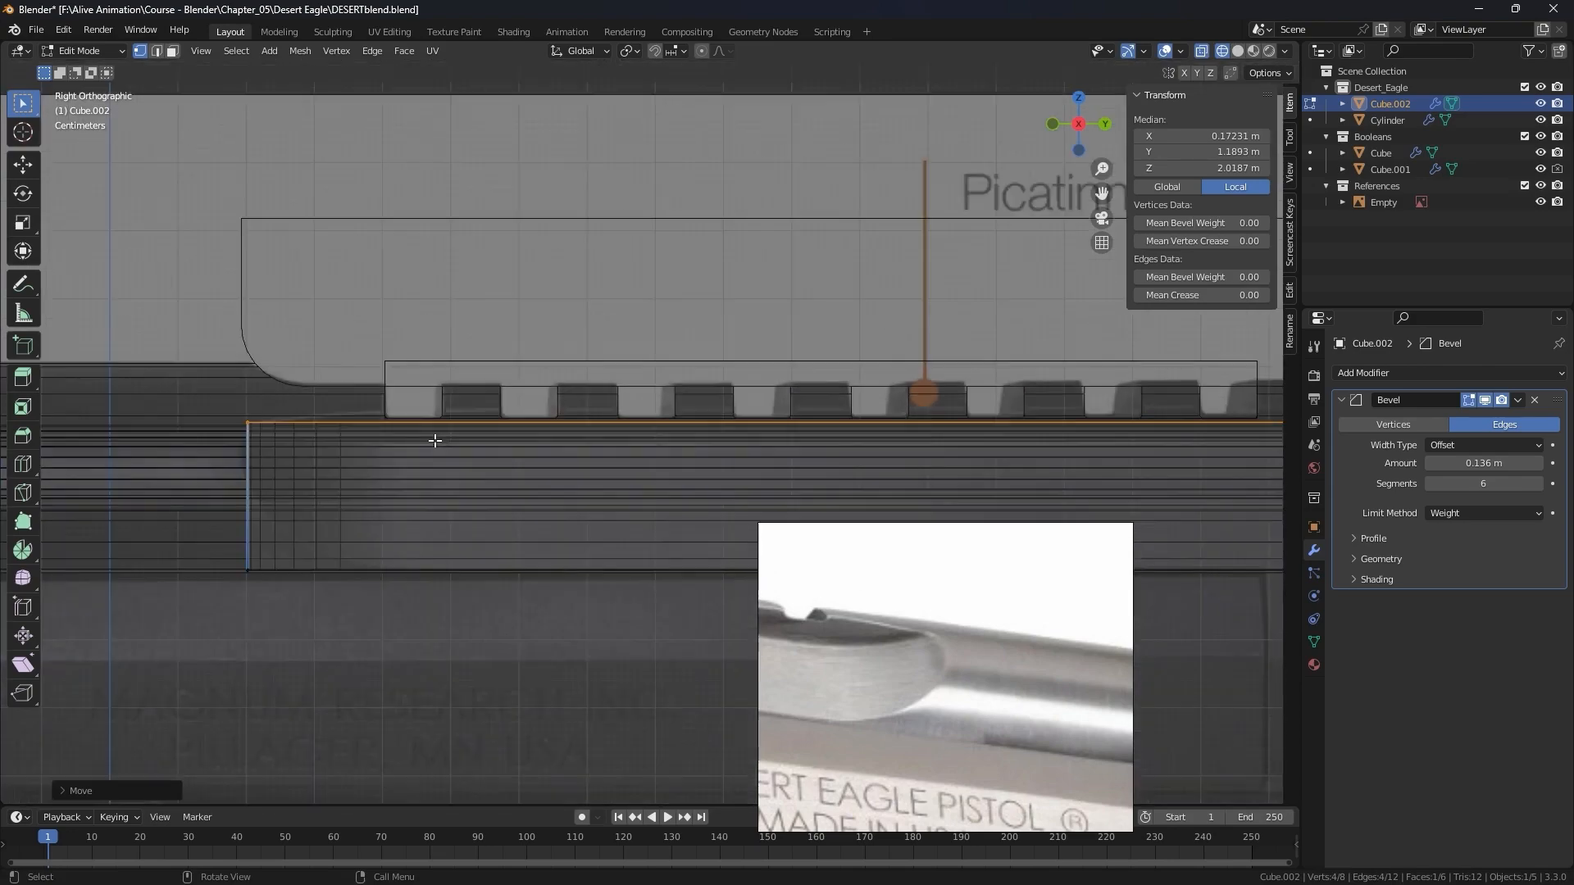
pyautogui.scroll(-3, 545, 455)
# Subtract the block from the barrel cylinder with a Difference boolean and inspect the rear end of the side cut.
pyautogui.moveTo(545, 454)
pyautogui.mouseDown(button='middle')
pyautogui.moveTo(622, 467)
pyautogui.moveTo(784, 439)
pyautogui.mouseUp(button='middle')
pyautogui.hotkey('shift', 'z')
pyautogui.scroll(1, 783, 439)
pyautogui.press('Tab')
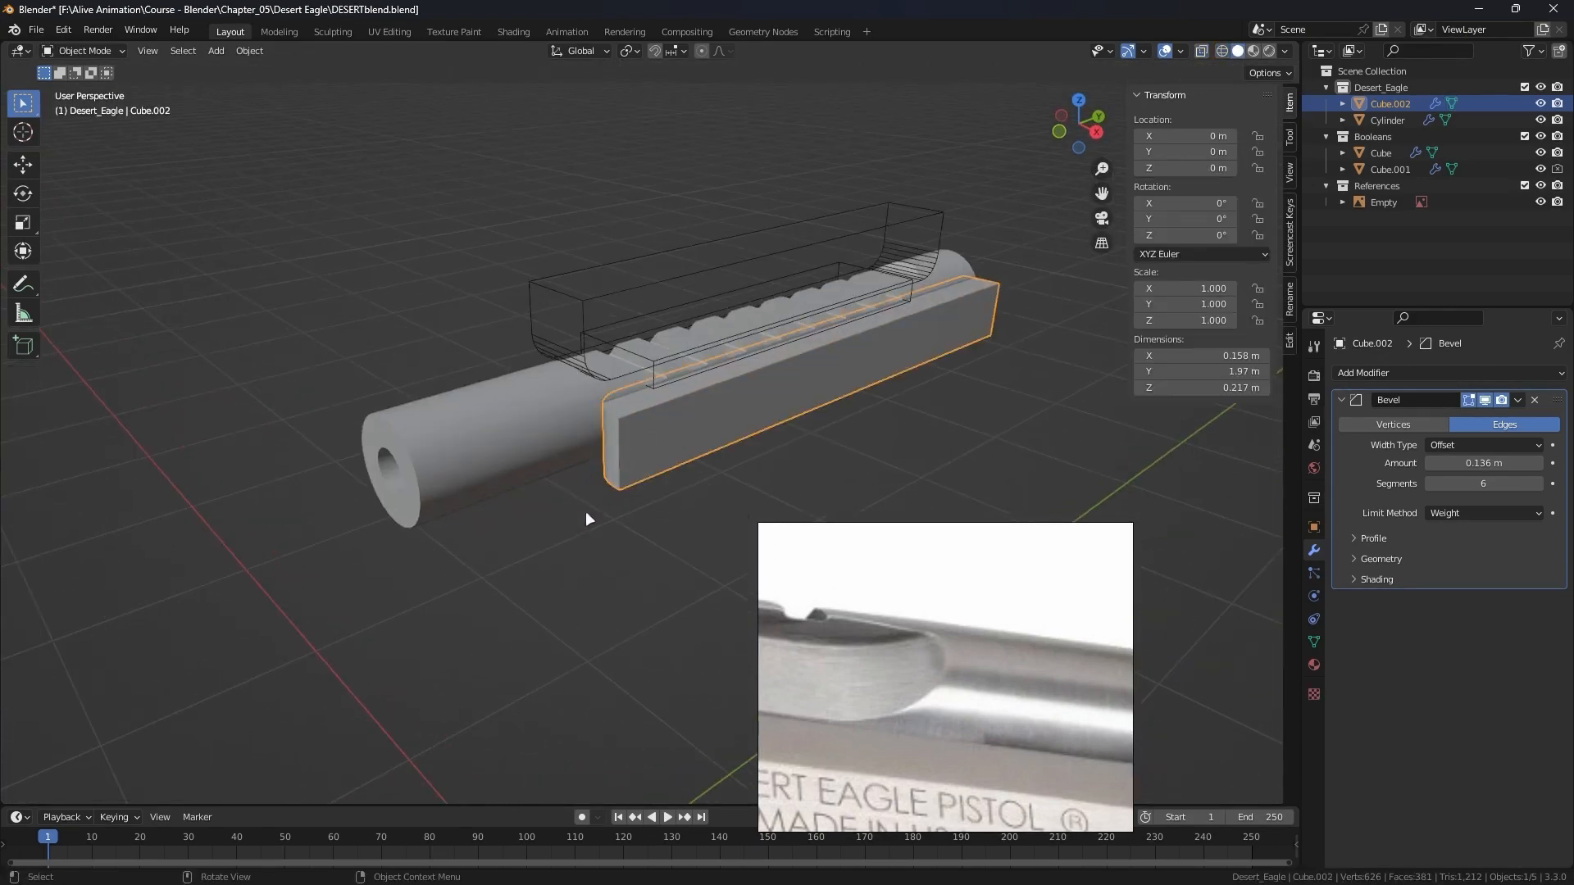
pyautogui.keyDown('shift'); pyautogui.click(572, 429); pyautogui.keyUp('shift')
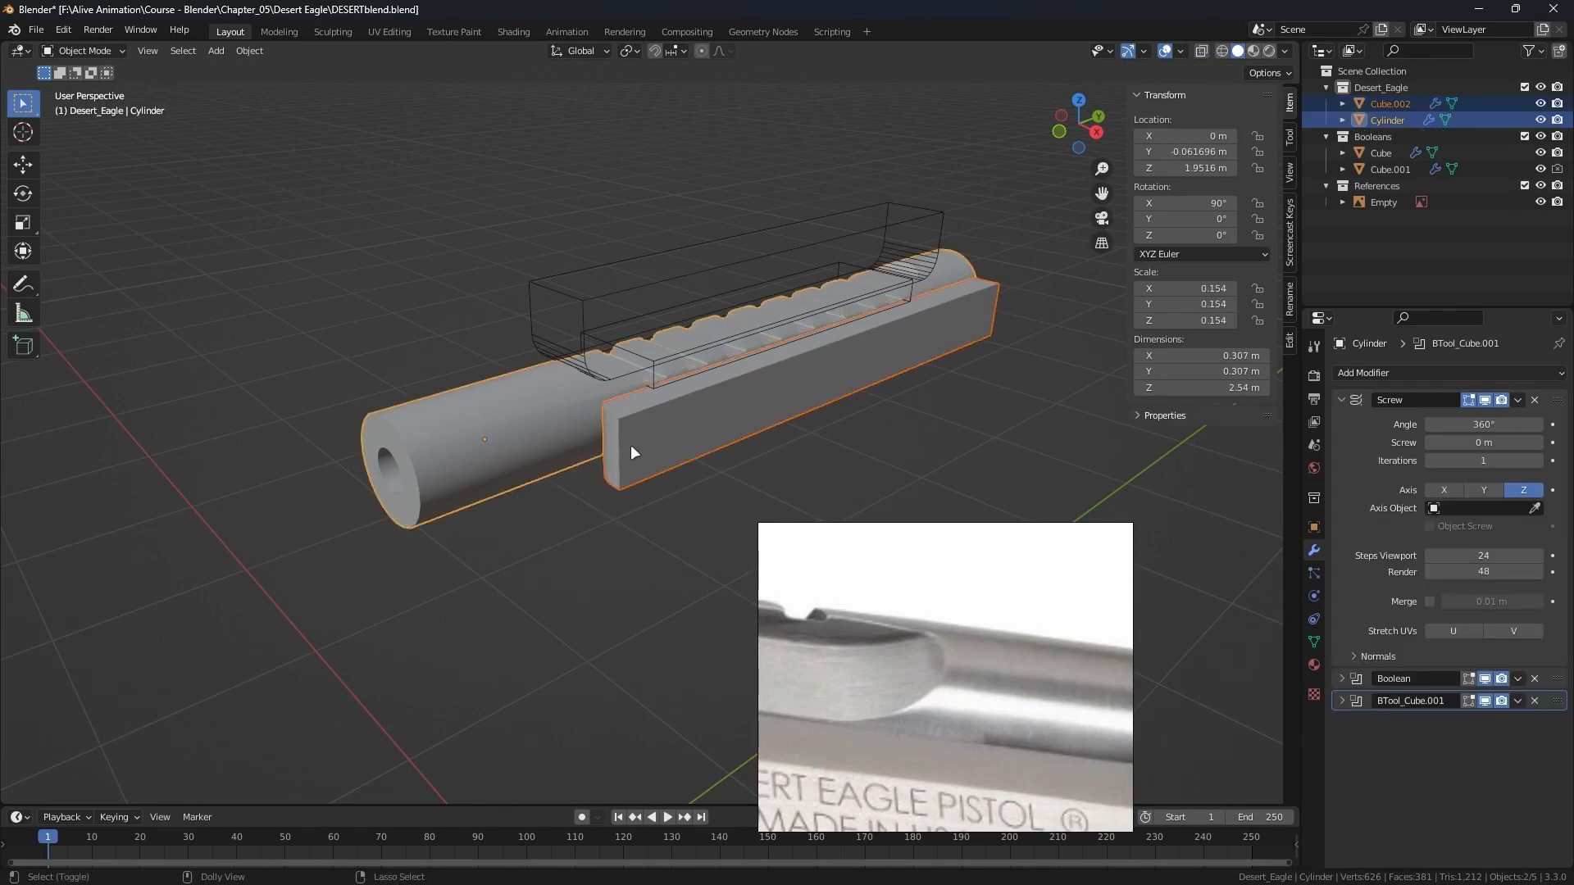
pyautogui.hotkey('shift', 'ctrl', 'b')
pyautogui.click(571, 538)
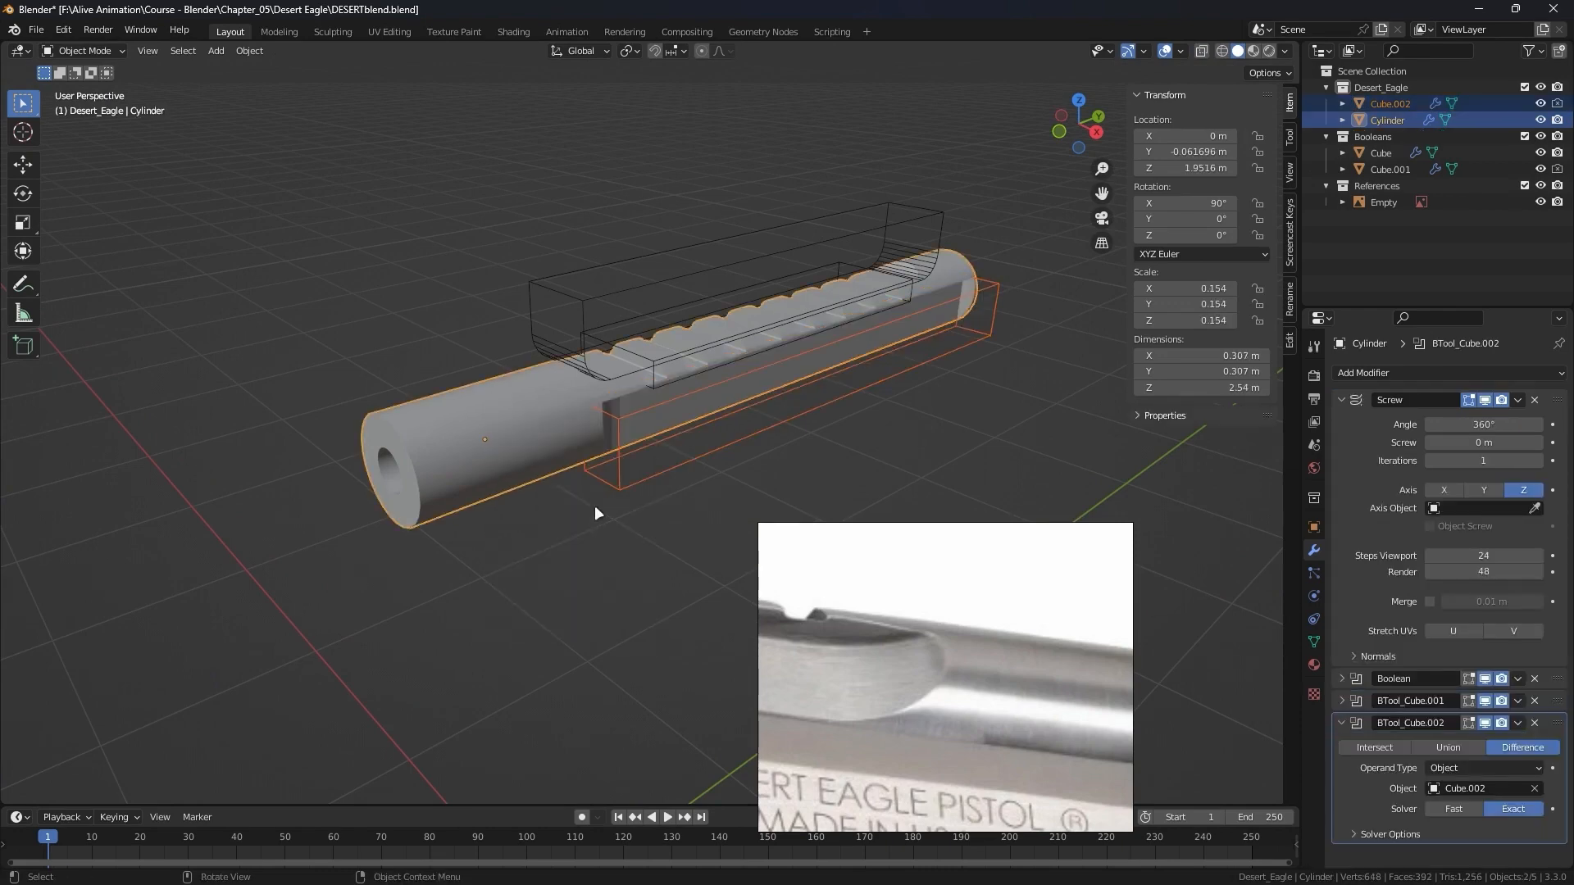
pyautogui.scroll(4, 594, 502)
pyautogui.moveTo(592, 492)
pyautogui.mouseDown(button='middle')
pyautogui.moveTo(642, 413)
pyautogui.moveTo(660, 486)
pyautogui.moveTo(325, 387)
pyautogui.moveTo(363, 393)
pyautogui.moveTo(390, 425)
pyautogui.mouseUp(button='middle')
pyautogui.scroll(1, 659, 485)
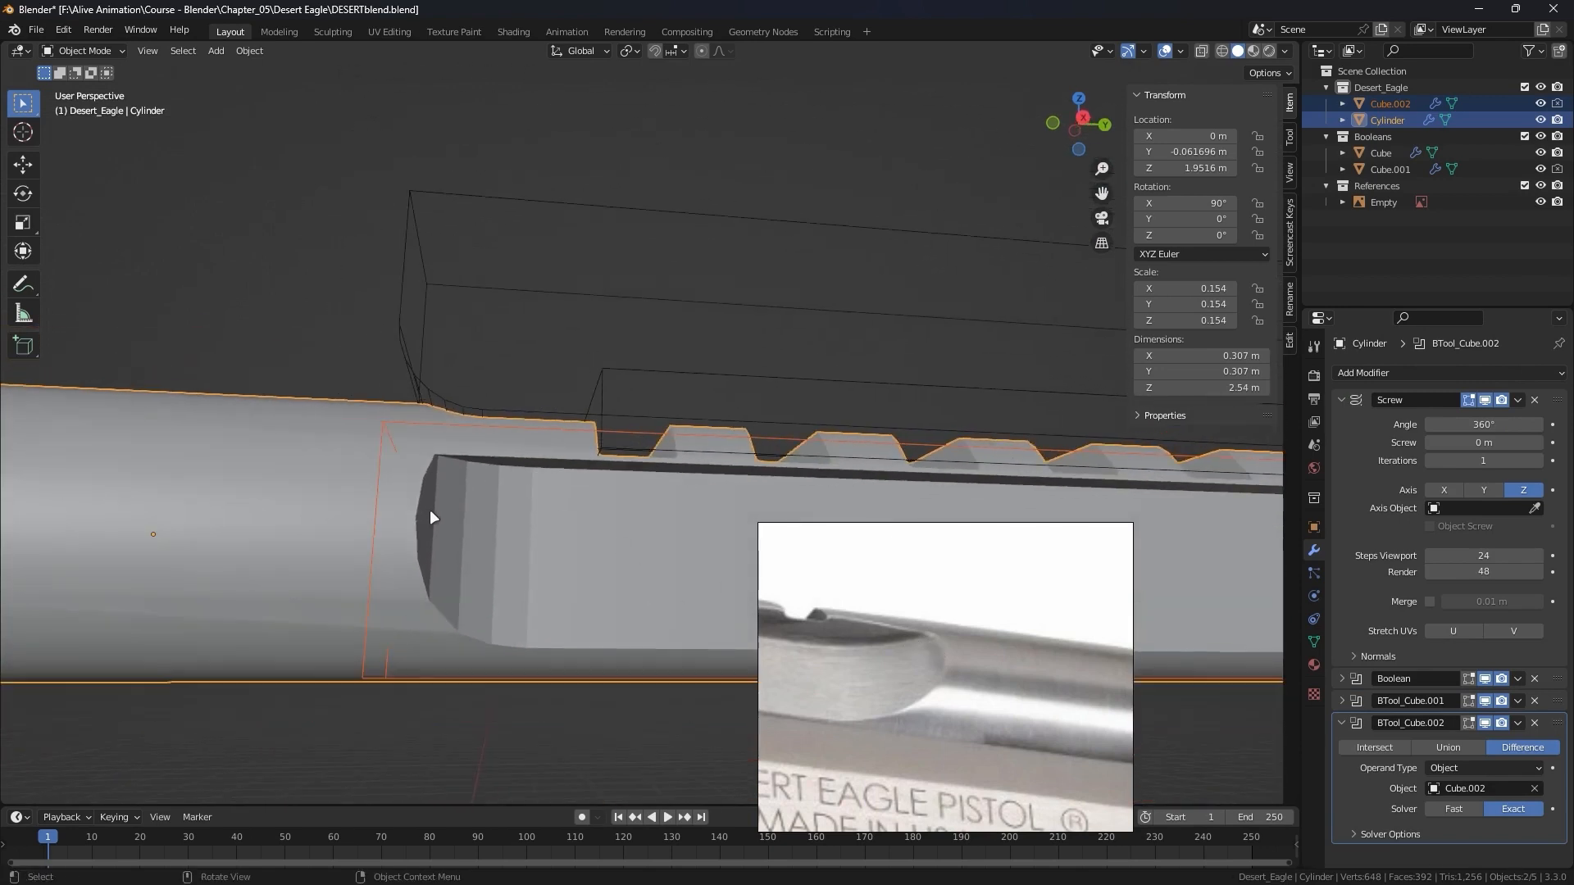
# Move the block's upper rear vertices back along Y to about 0.161 m, slanting its rear end.
pyautogui.press('KP_3')
pyautogui.hotkey('shift', 'z')
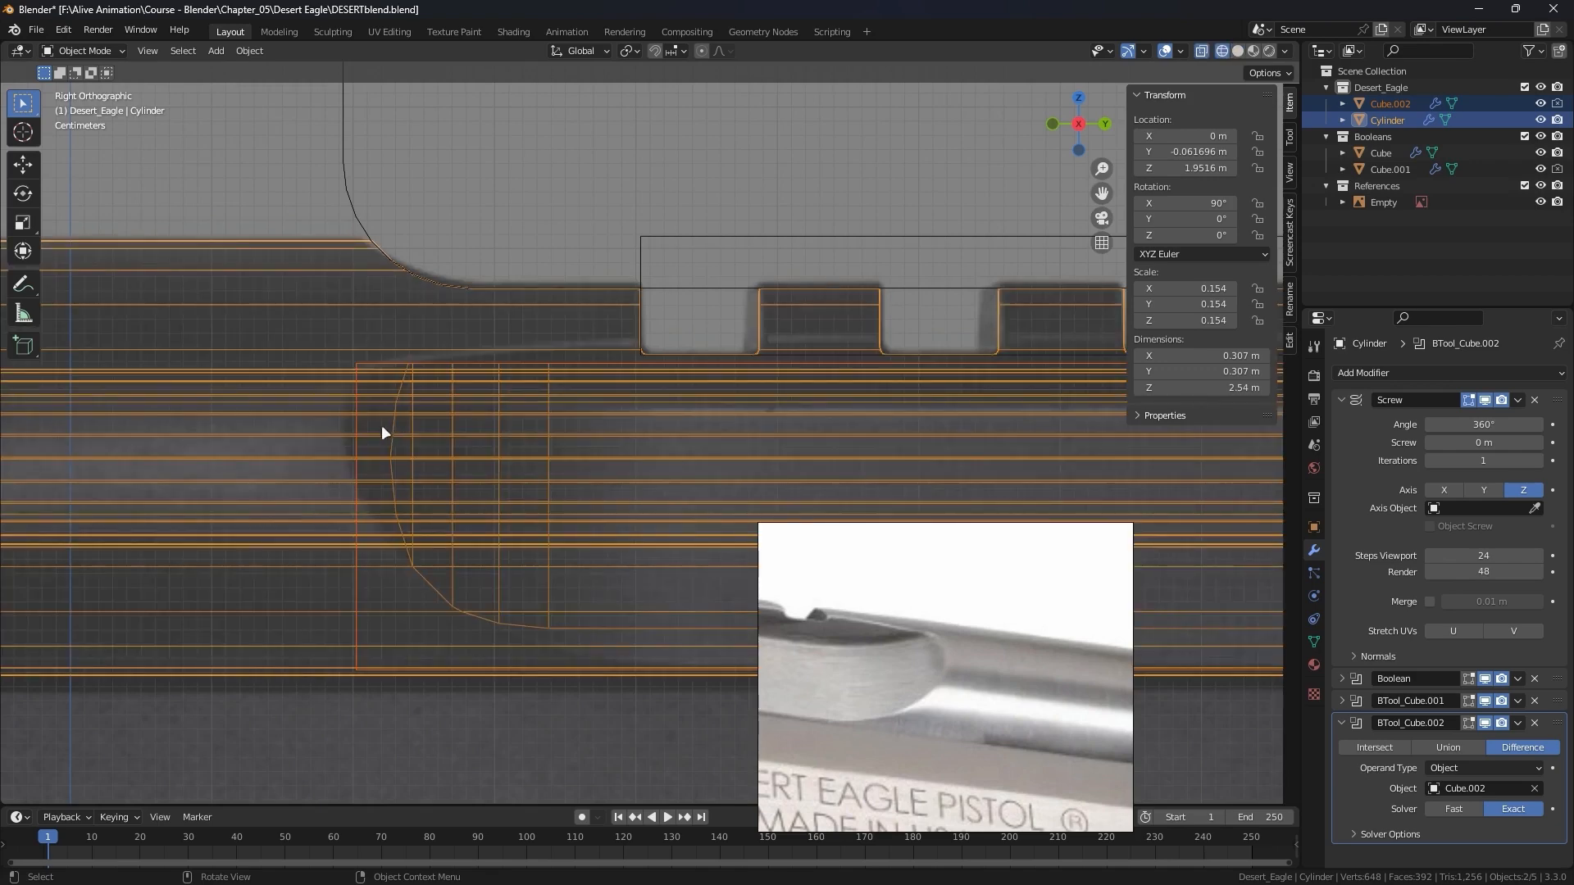
pyautogui.scroll(-2, 360, 455)
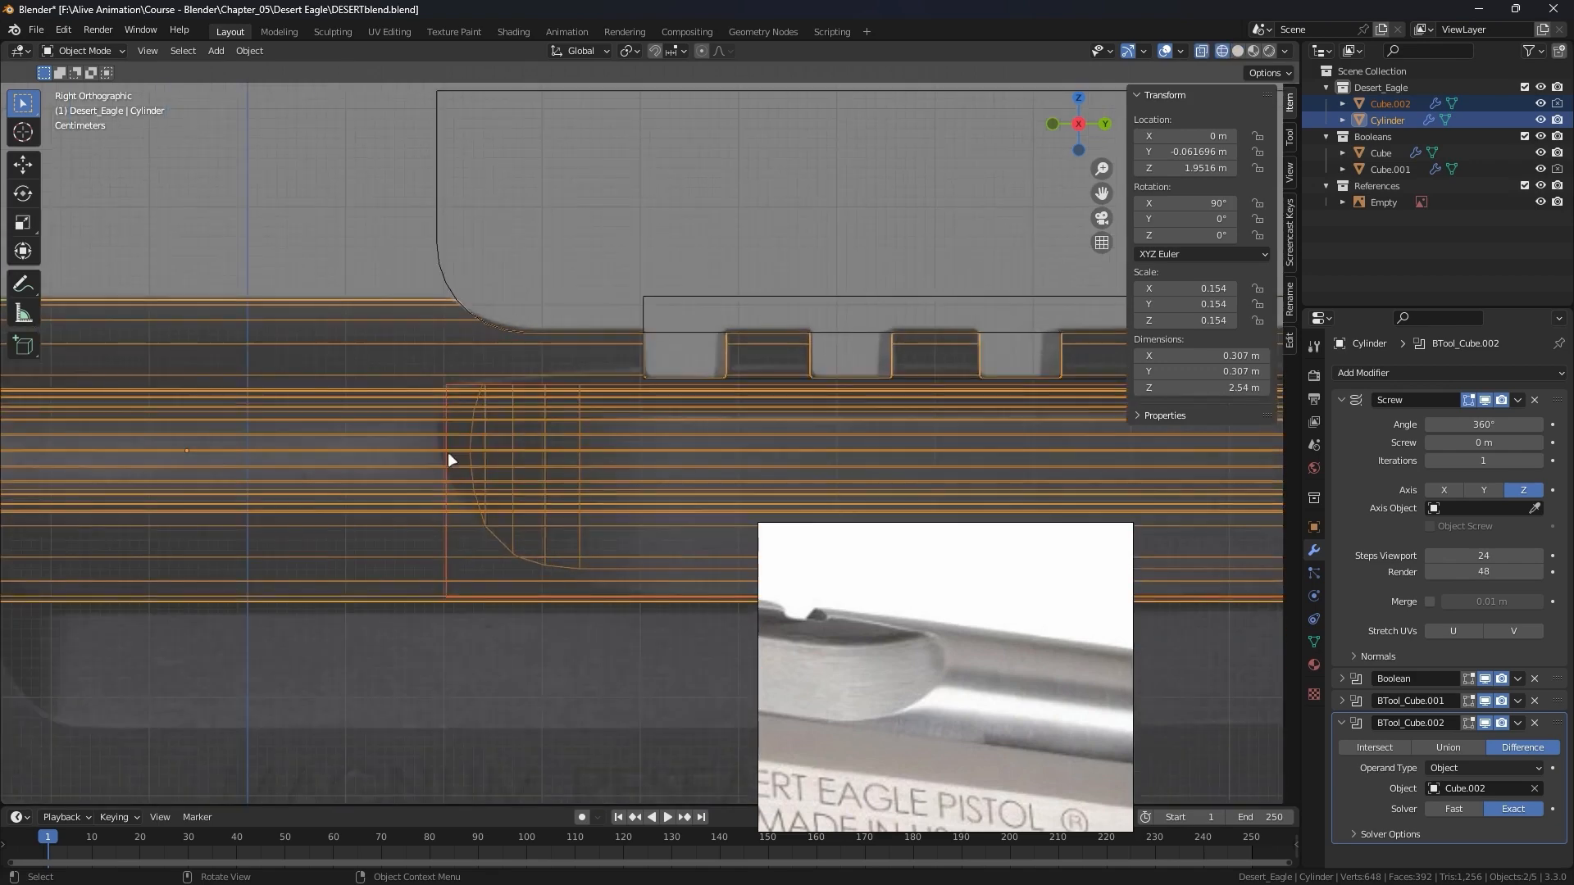
pyautogui.click(458, 388)
pyautogui.press('Tab')
pyautogui.moveTo(401, 351); pyautogui.dragTo(509, 460)
pyautogui.press('g')
pyautogui.press('y')
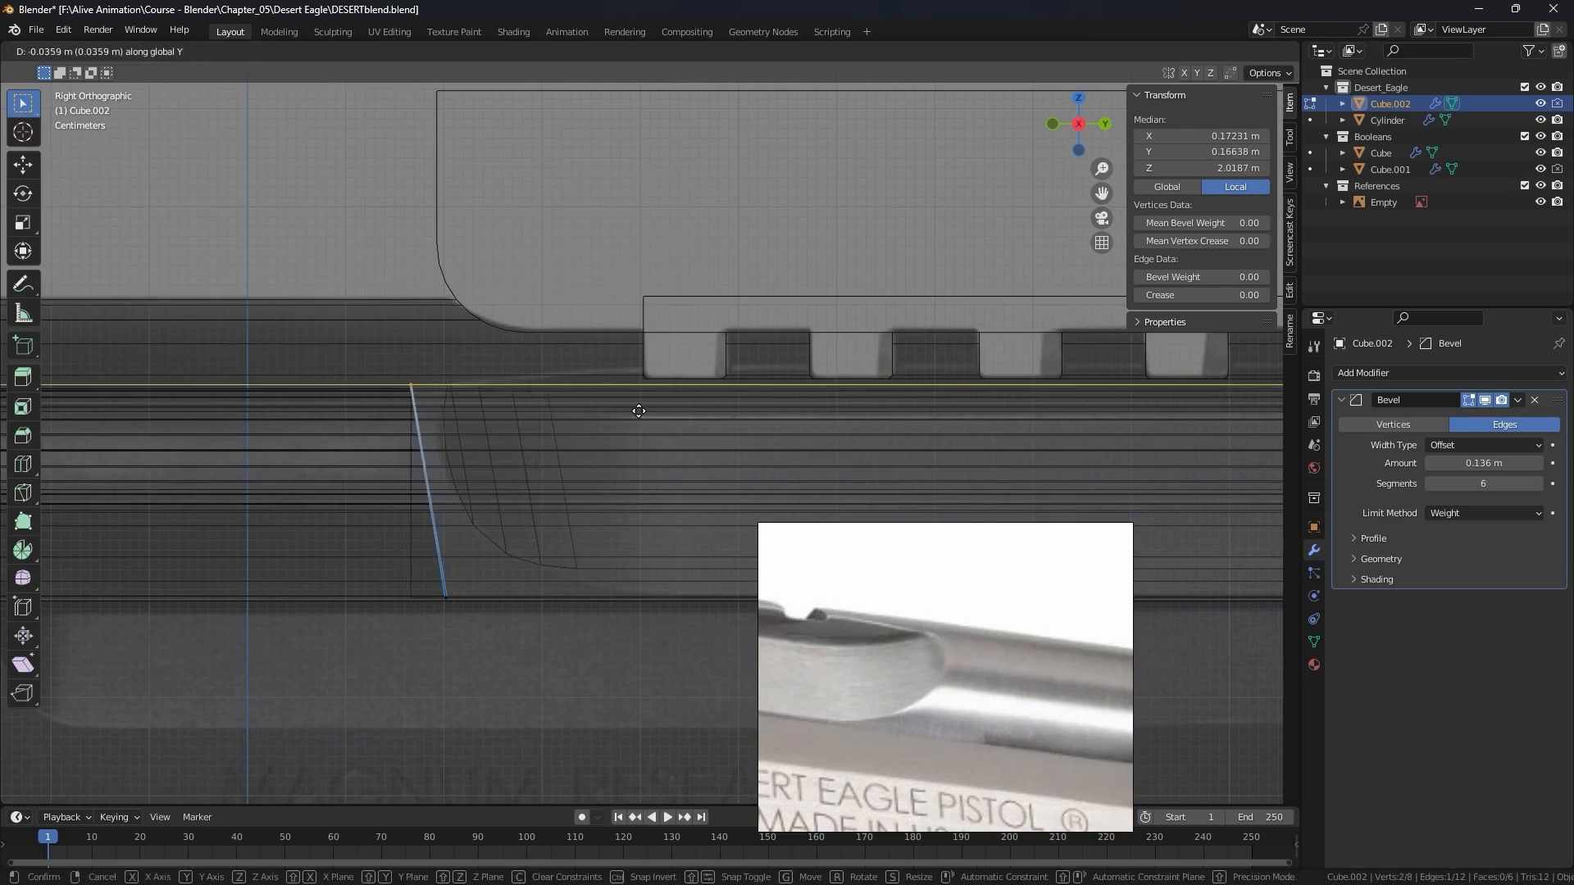
pyautogui.click(633, 410)
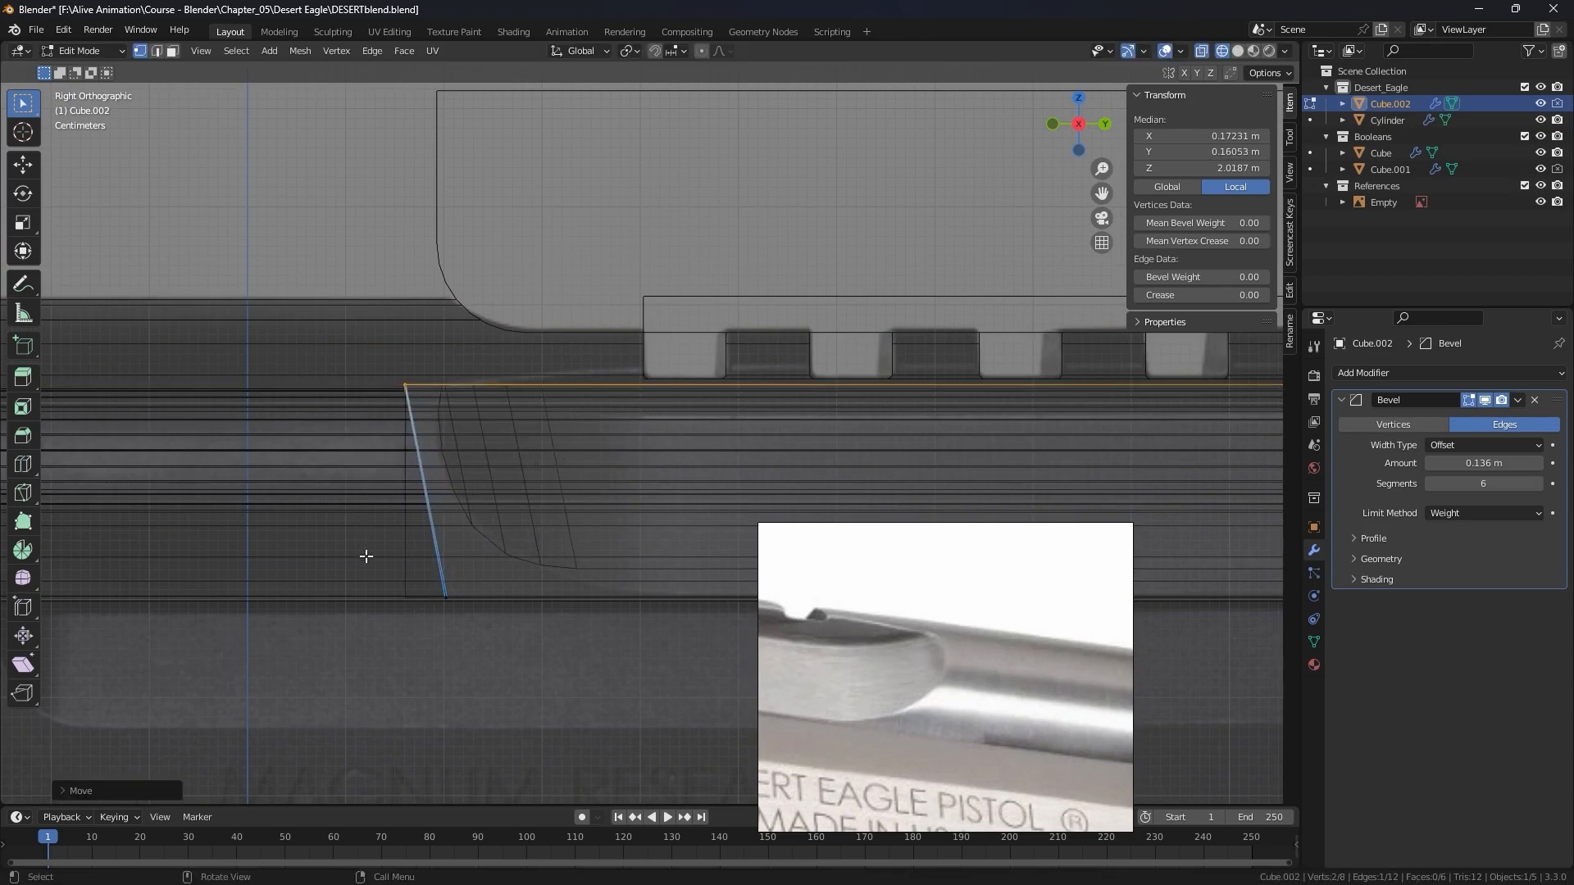
# Move the block's lower rear vertices forward along Y to about 0.221 m to steepen the slant.
pyautogui.click(502, 598)
pyautogui.press('g')
pyautogui.press('y')
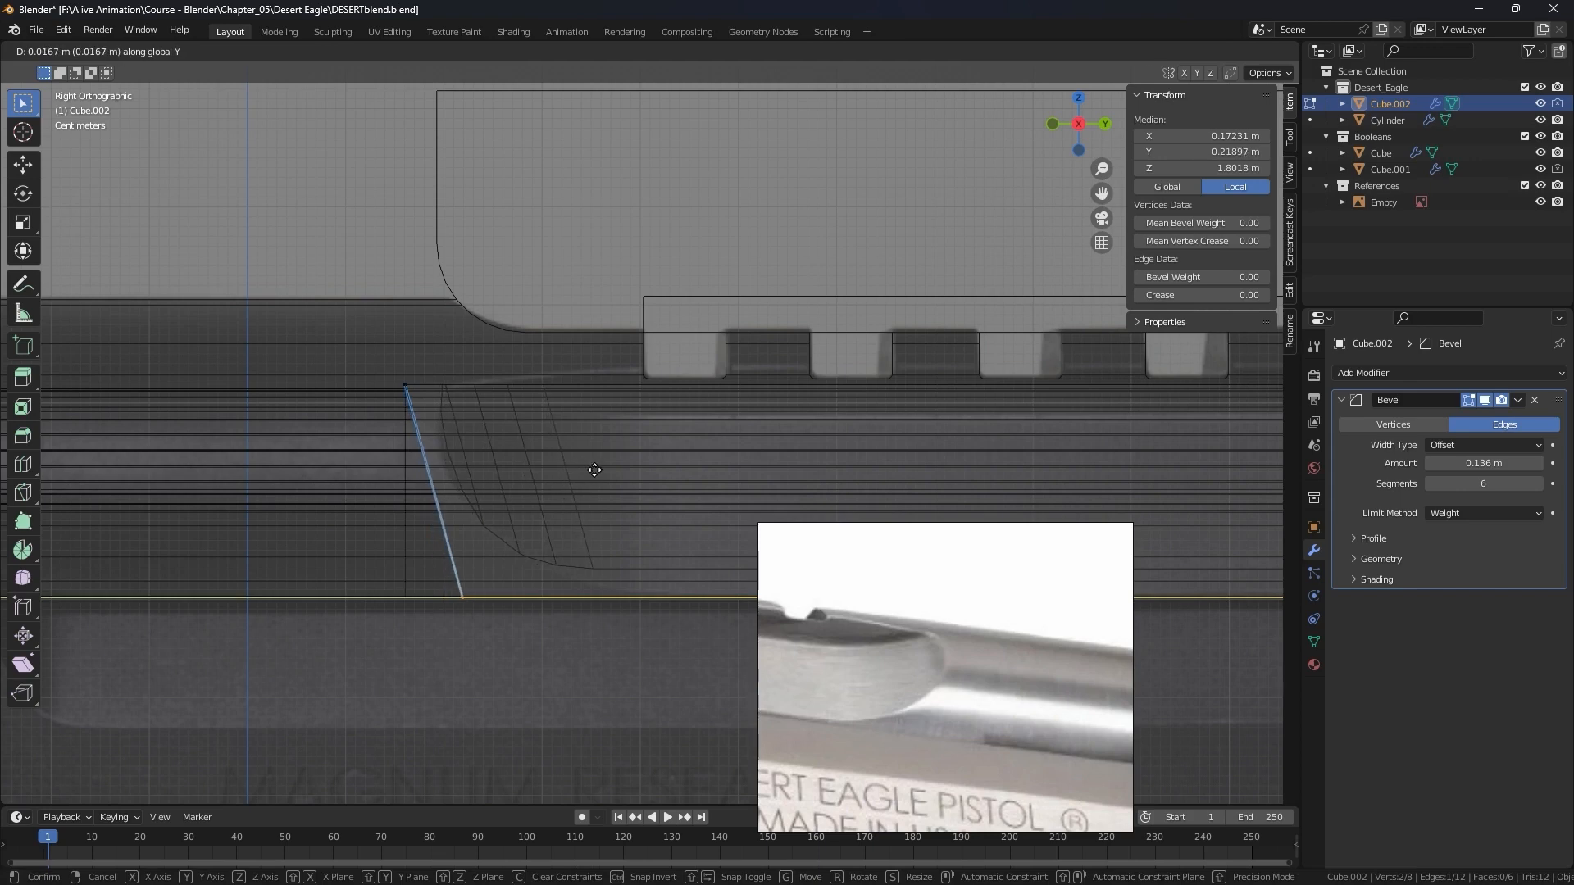
pyautogui.click(596, 470)
pyautogui.scroll(-3, 598, 468)
pyautogui.keyDown('shift'); pyautogui.moveTo(605, 485); pyautogui.dragTo(333, 510, button='middle'); pyautogui.keyUp('shift')
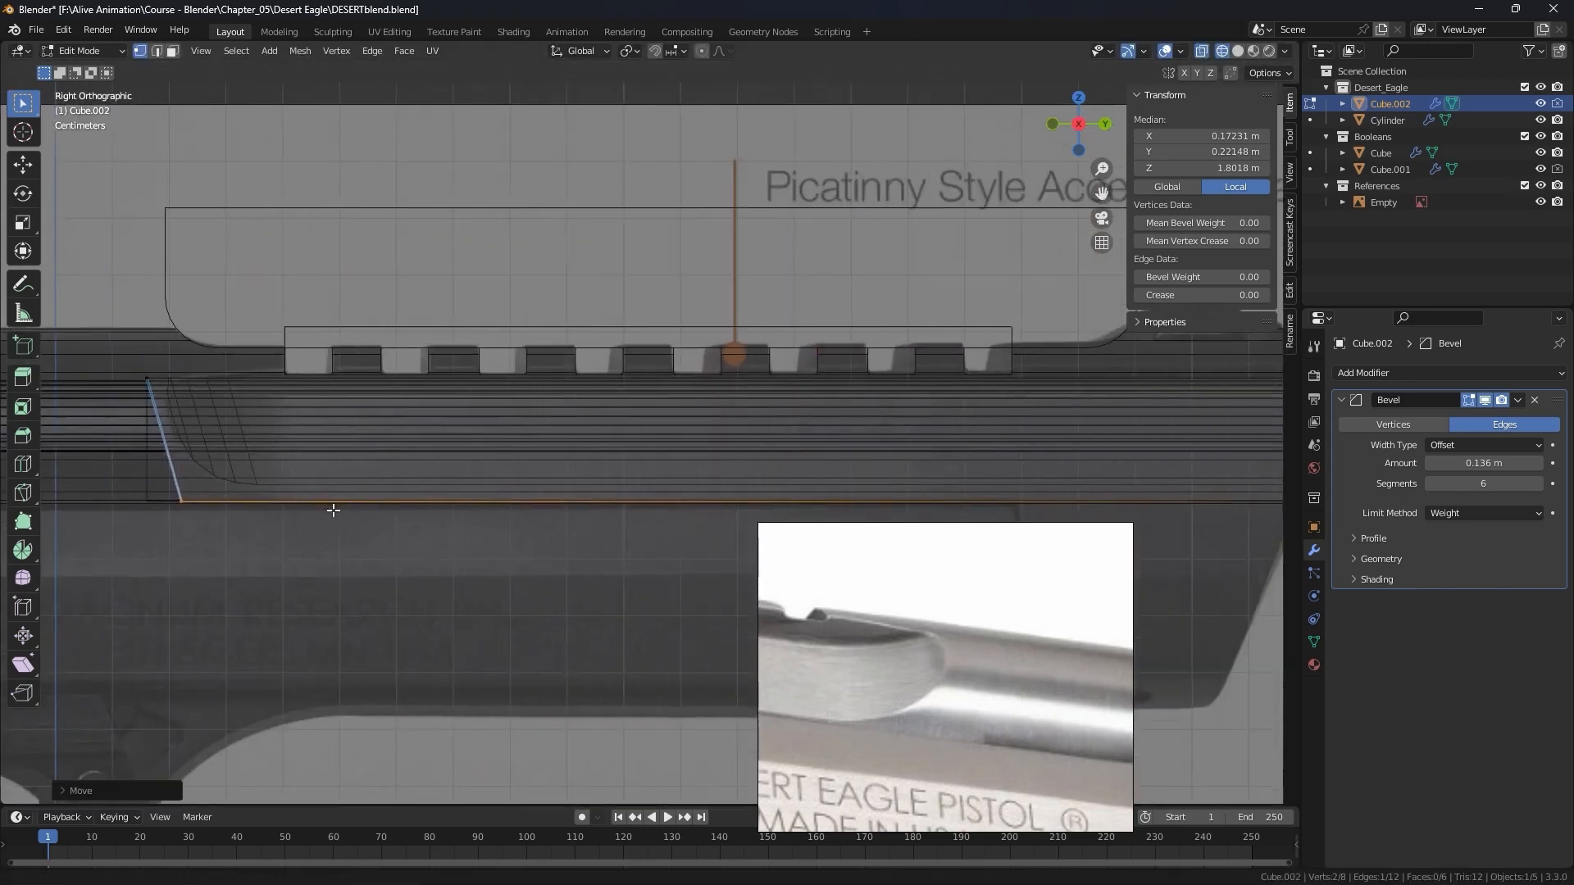
pyautogui.scroll(-1, 436, 510)
pyautogui.moveTo(1195, 460); pyautogui.dragTo(164, 505)
pyautogui.scroll(4, 169, 482)
pyautogui.keyDown('shift'); pyautogui.moveTo(186, 476); pyautogui.dragTo(795, 432, button='middle'); pyautogui.keyUp('shift')
pyautogui.scroll(3, 545, 397)
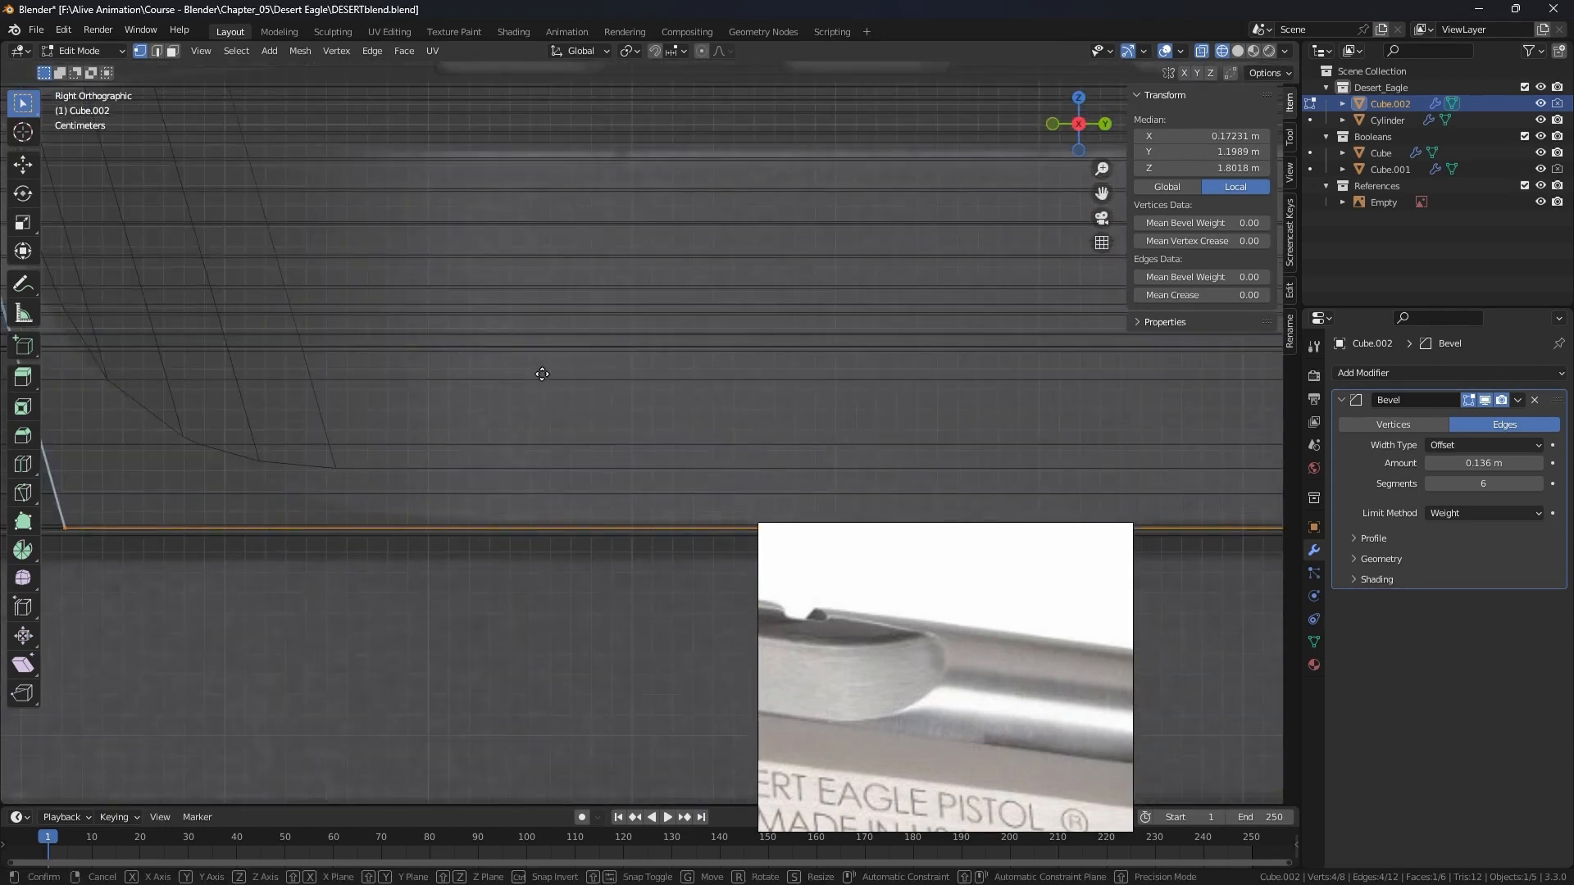
pyautogui.press('g')
pyautogui.press('z')
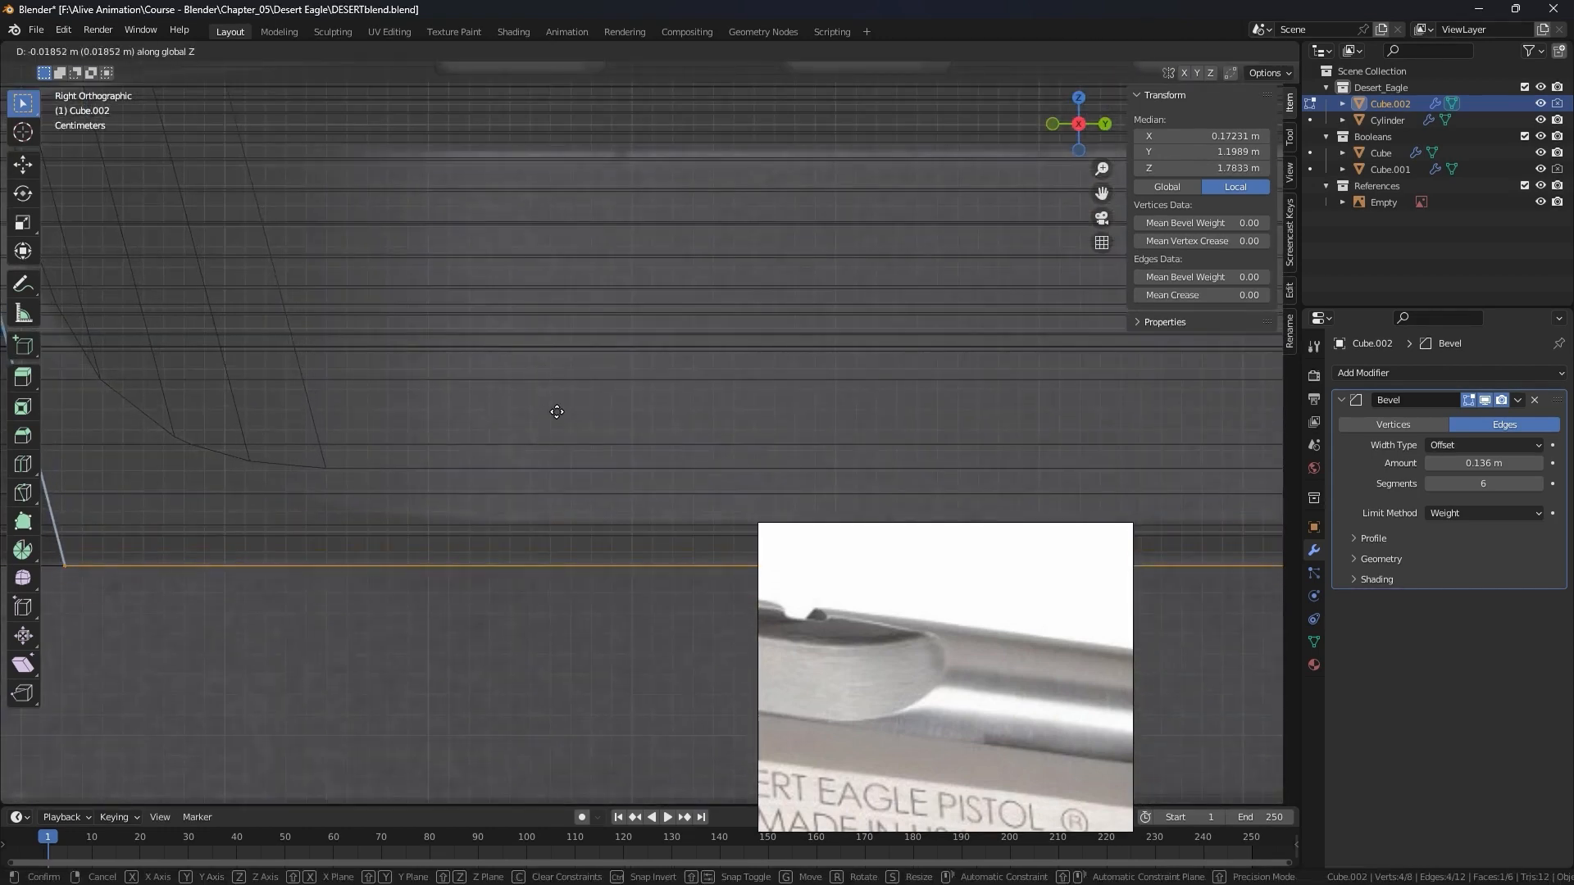
pyautogui.press('Escape')
pyautogui.scroll(-4, 386, 471)
pyautogui.scroll(4, 441, 478)
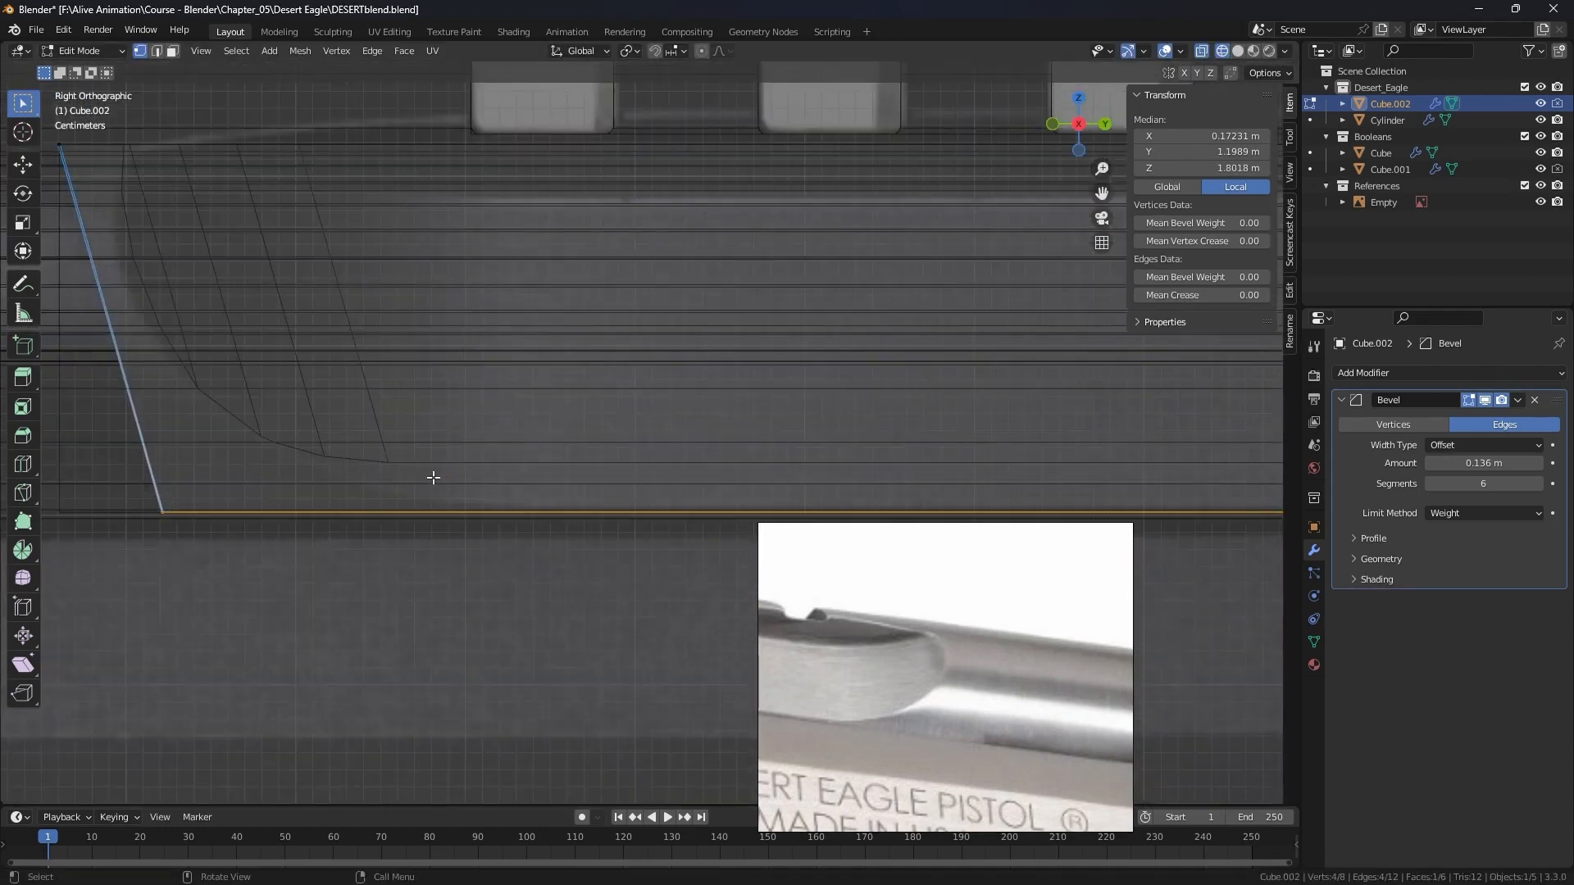
# Try a bevel amount of 0.376 m on the block's slanted rear corner.
pyautogui.scroll(-1, 401, 464)
pyautogui.keyDown('shift'); pyautogui.moveTo(401, 464); pyautogui.dragTo(501, 464, button='middle'); pyautogui.keyUp('shift')
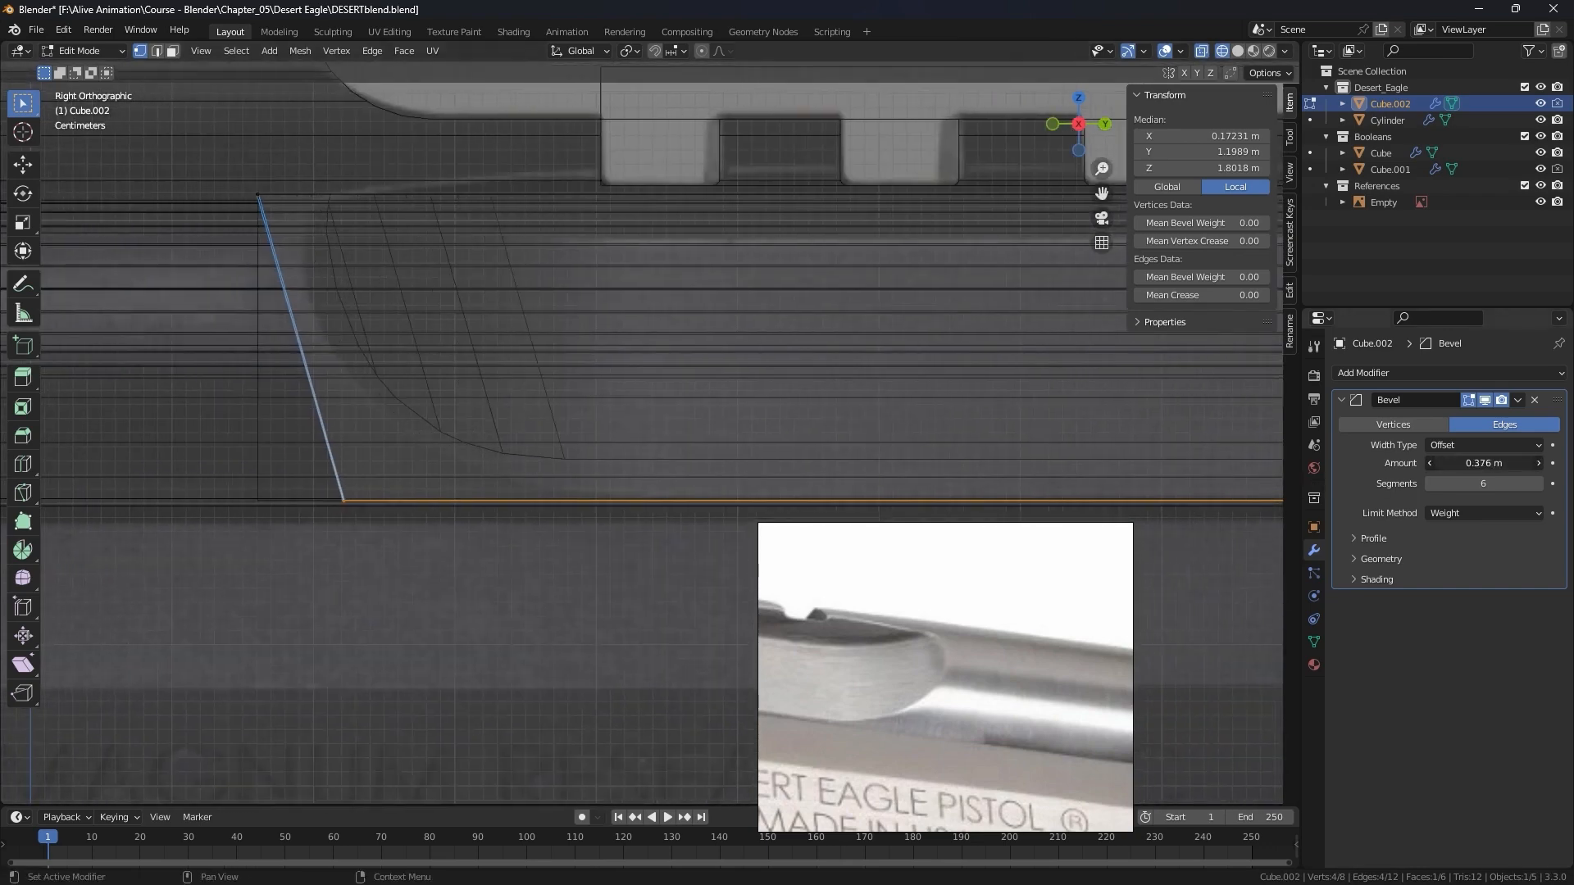
pyautogui.moveTo(1475, 464); pyautogui.dragTo(1502, 463)
pyautogui.rightClick(1476, 463)
pyautogui.click(1474, 460)
pyautogui.scroll(-3, 552, 369)
pyautogui.scroll(1, 689, 362)
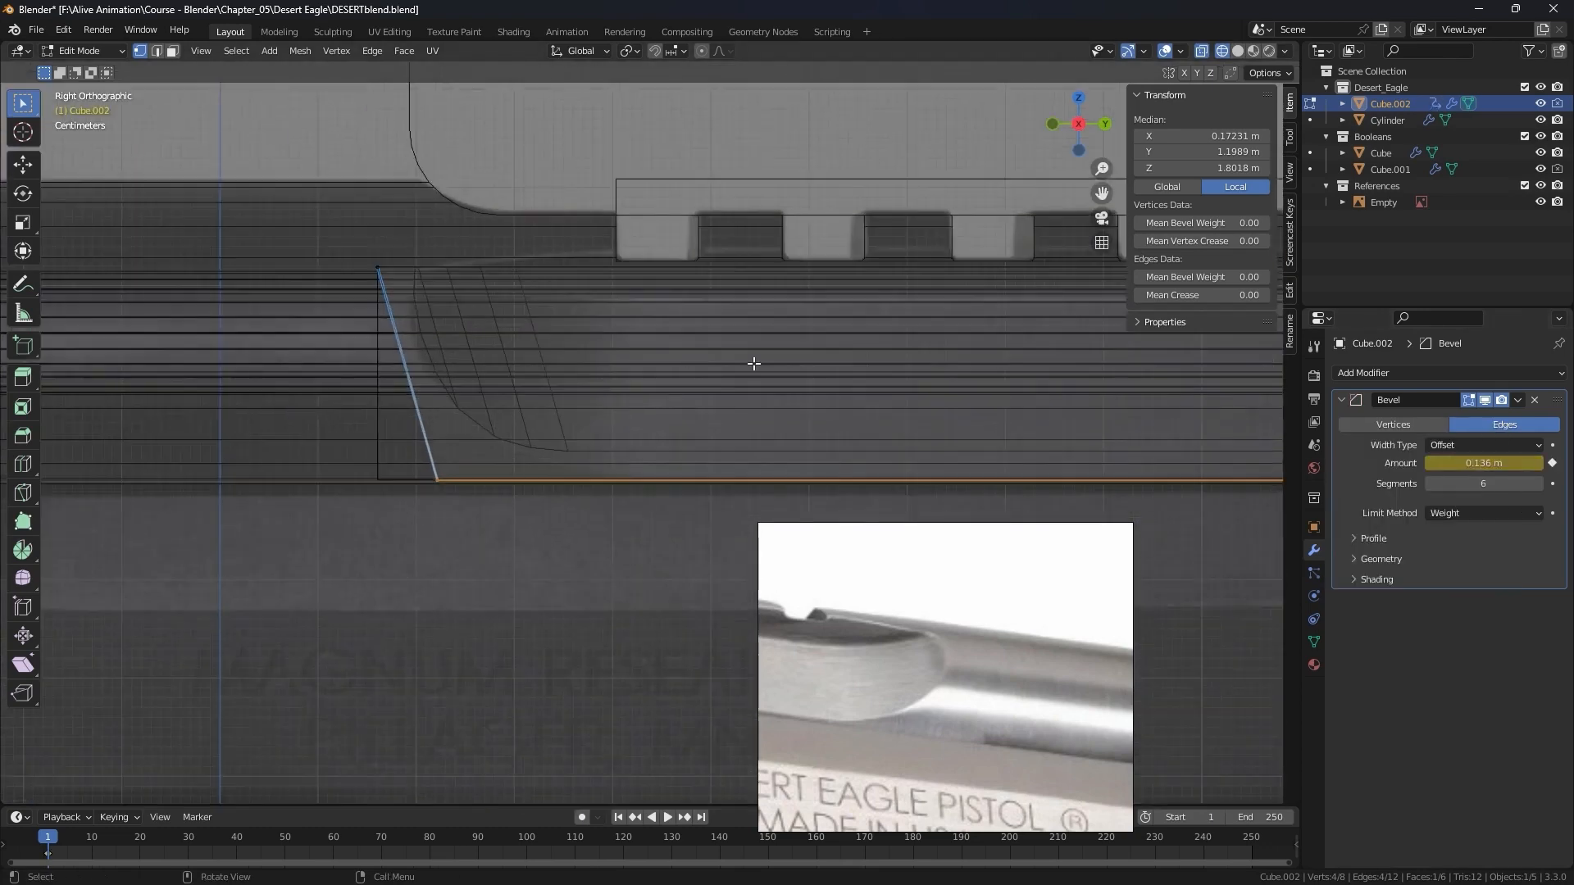
# Compare the block's bottom edge and rounded rear end with the blueprint along the barrel.
pyautogui.scroll(-2, 890, 371)
pyautogui.keyDown('shift'); pyautogui.moveTo(889, 372); pyautogui.dragTo(311, 356, button='middle'); pyautogui.keyUp('shift')
pyautogui.scroll(-2, 840, 400)
pyautogui.scroll(2, 442, 429)
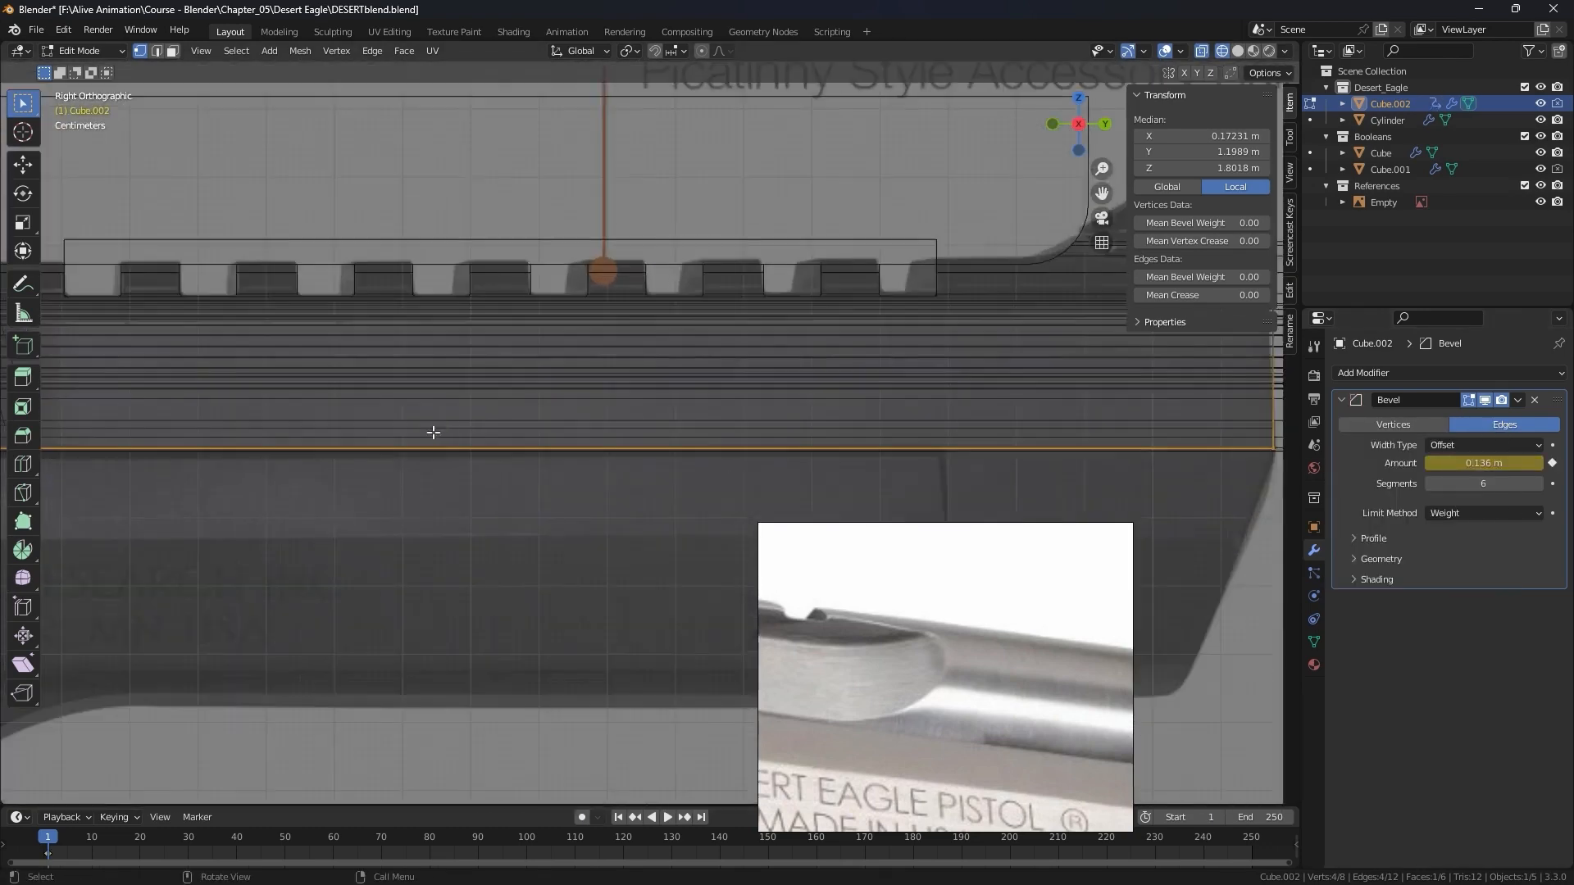
pyautogui.keyDown('shift'); pyautogui.moveTo(389, 431); pyautogui.dragTo(927, 453, button='middle'); pyautogui.keyUp('shift')
pyautogui.scroll(4, 525, 434)
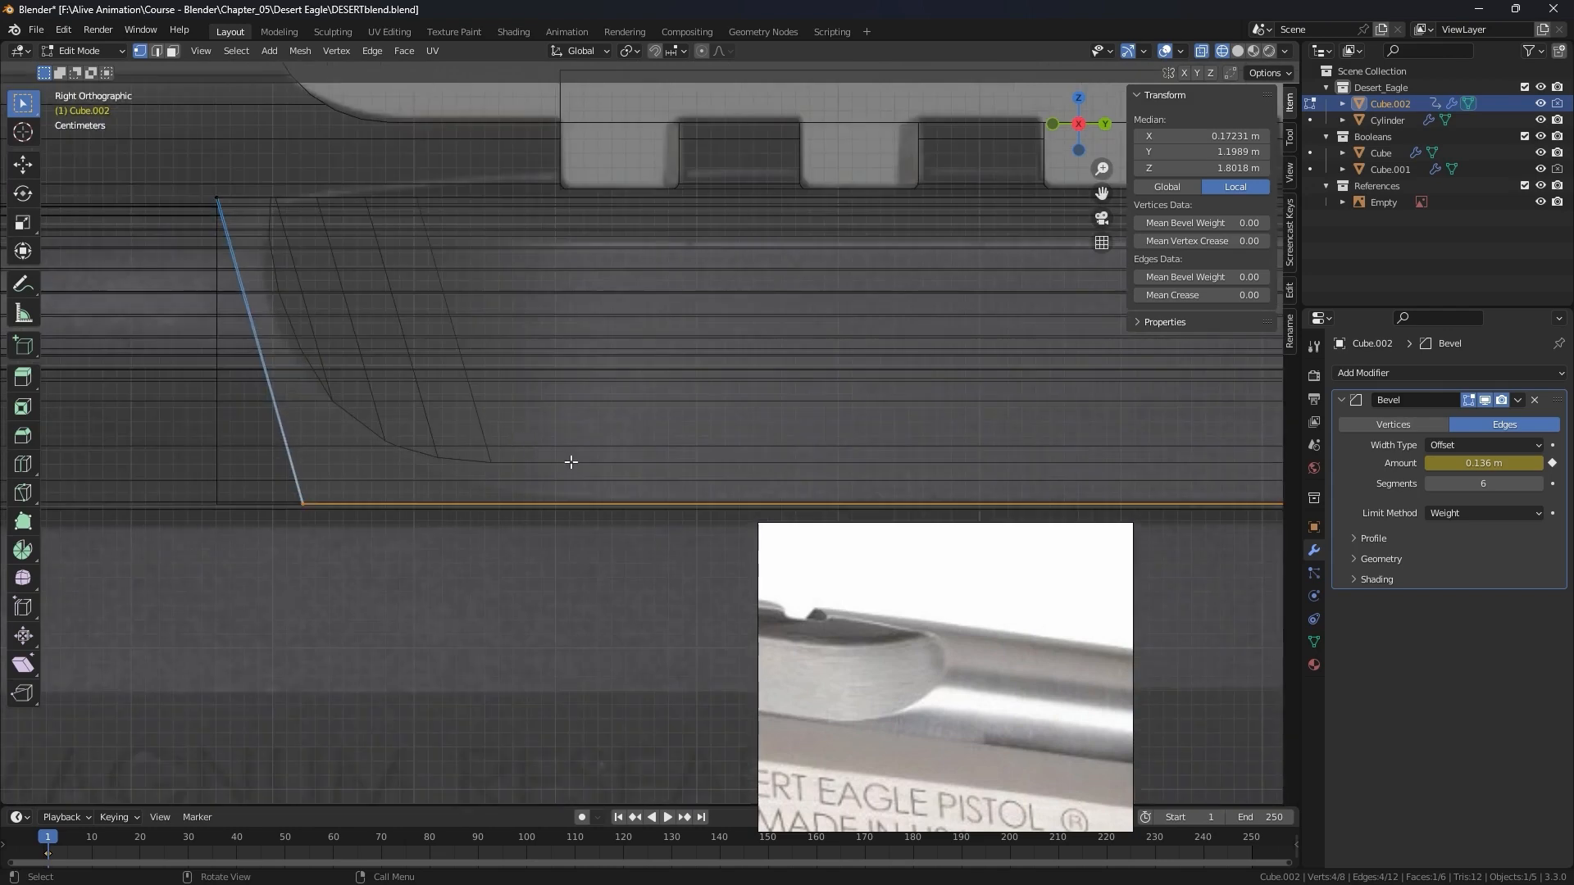
pyautogui.rightClick(613, 458)
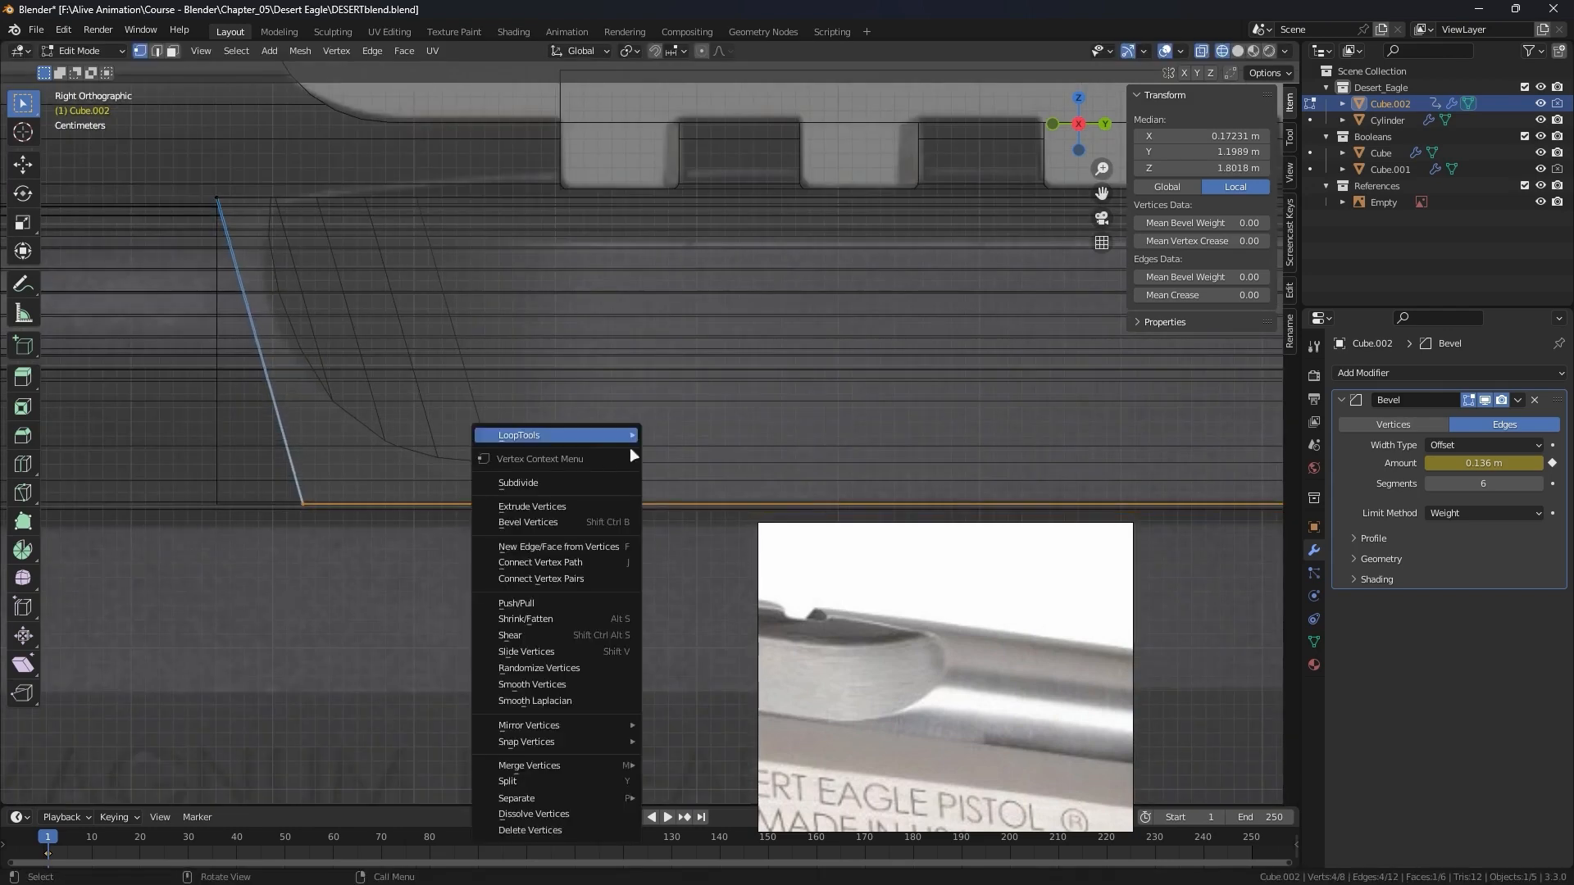
pyautogui.scroll(-4, 685, 360)
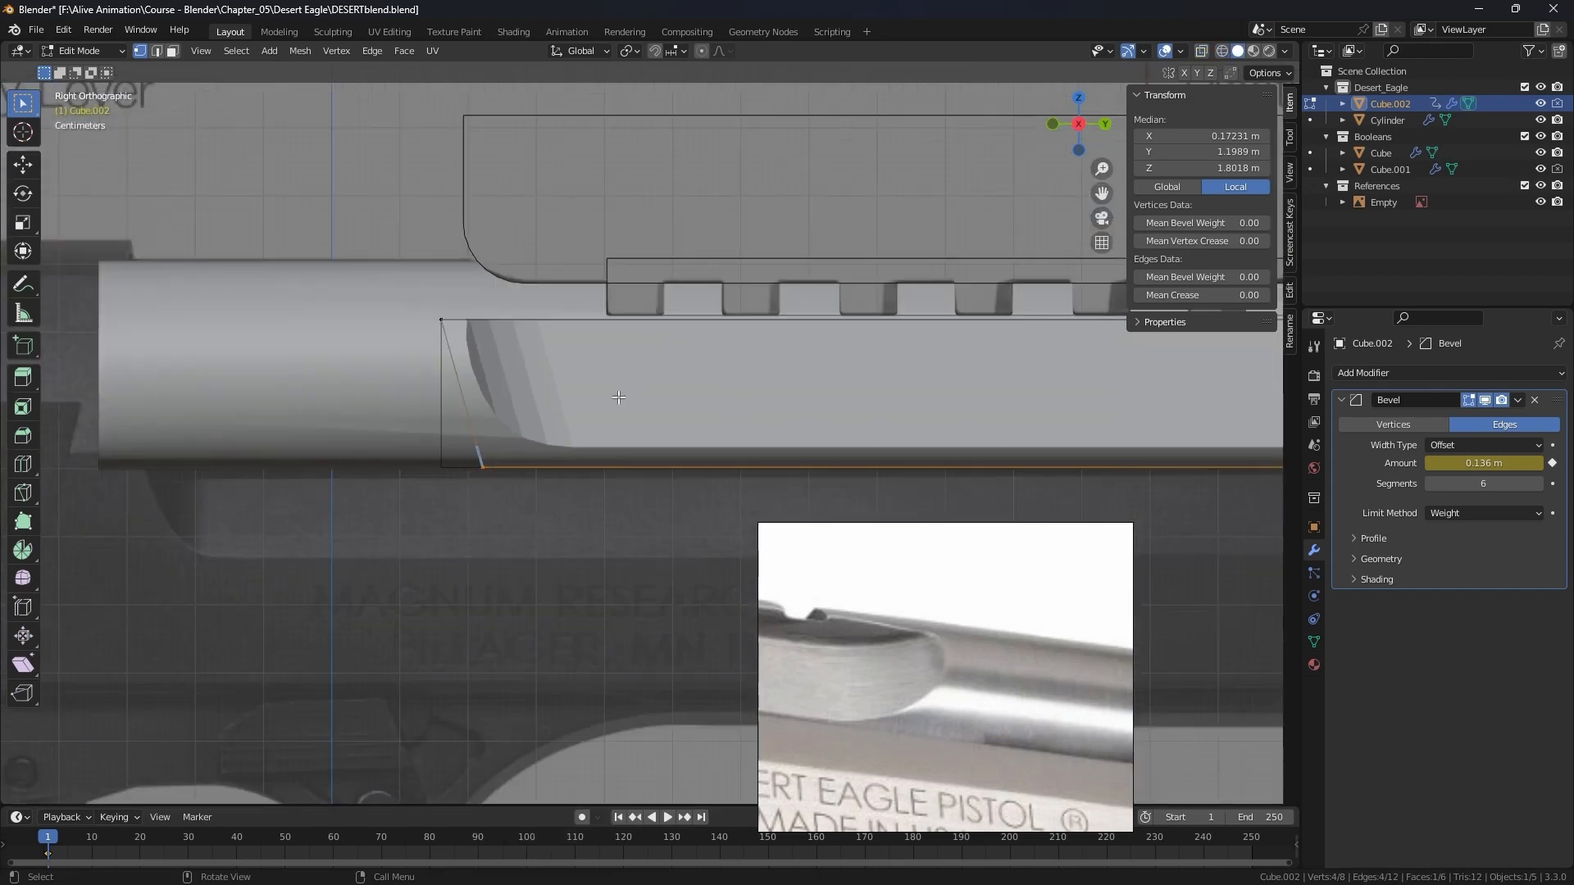
# Move the whole block along X to about 0.157 m, deeper into the barrel's side.
pyautogui.scroll(-2, 618, 397)
pyautogui.moveTo(618, 398); pyautogui.dragTo(675, 341, button='middle')
pyautogui.scroll(3, 678, 355)
pyautogui.scroll(1, 675, 341)
pyautogui.press('g')
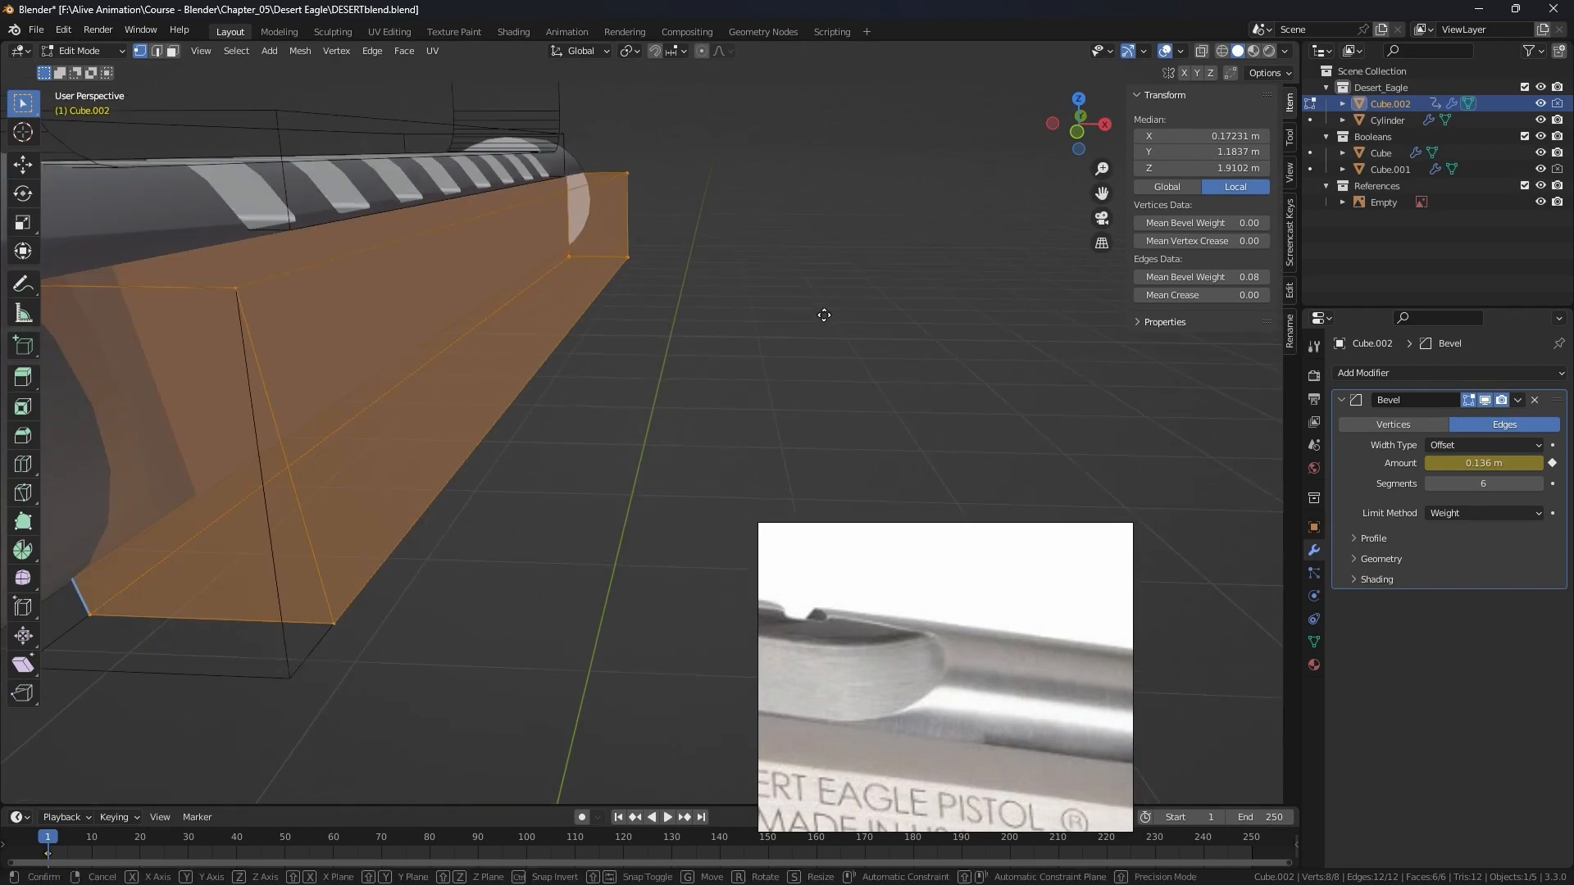
pyautogui.click(752, 315)
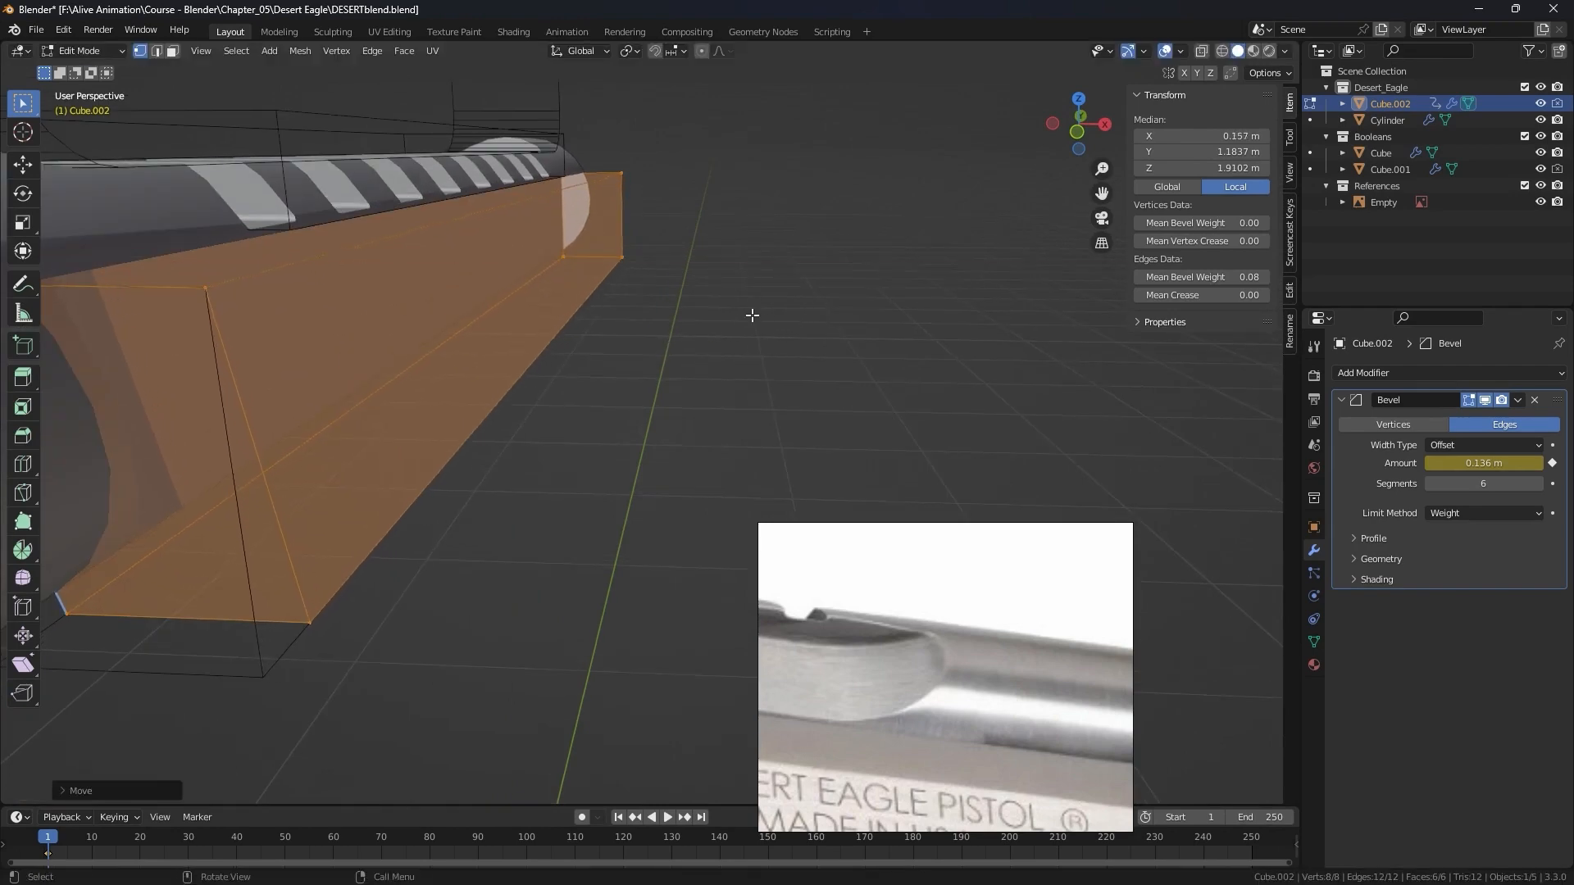
# Check the rear curve against the blueprint in wireframe, and shift the whole block along X to about 0.161 m.
pyautogui.press('KP_3')
pyautogui.press('z')
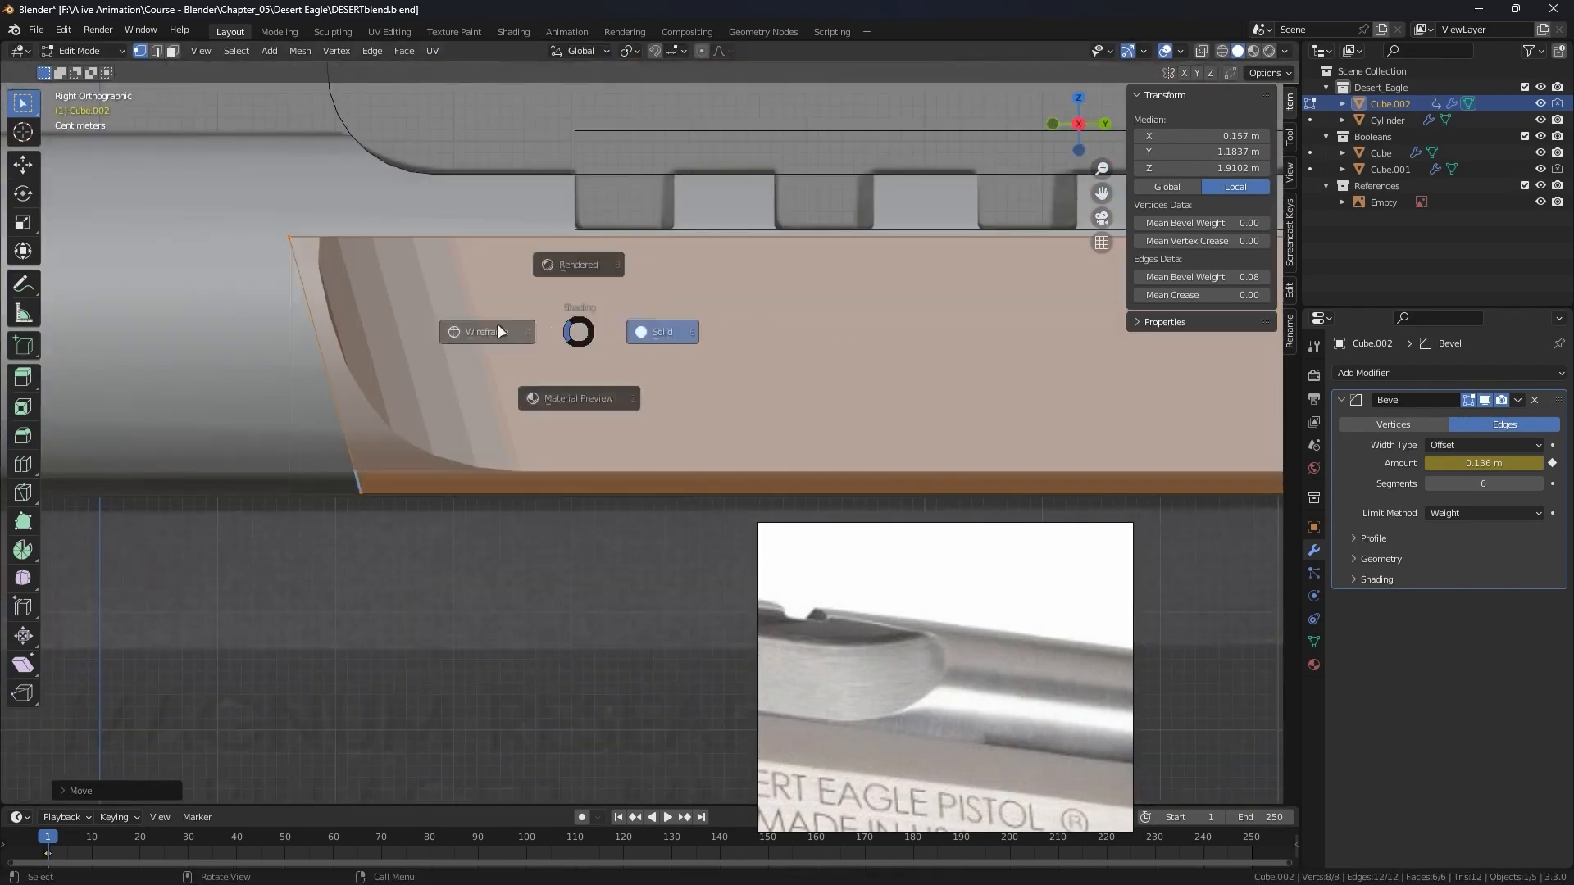
pyautogui.click(498, 325)
pyautogui.scroll(2, 464, 391)
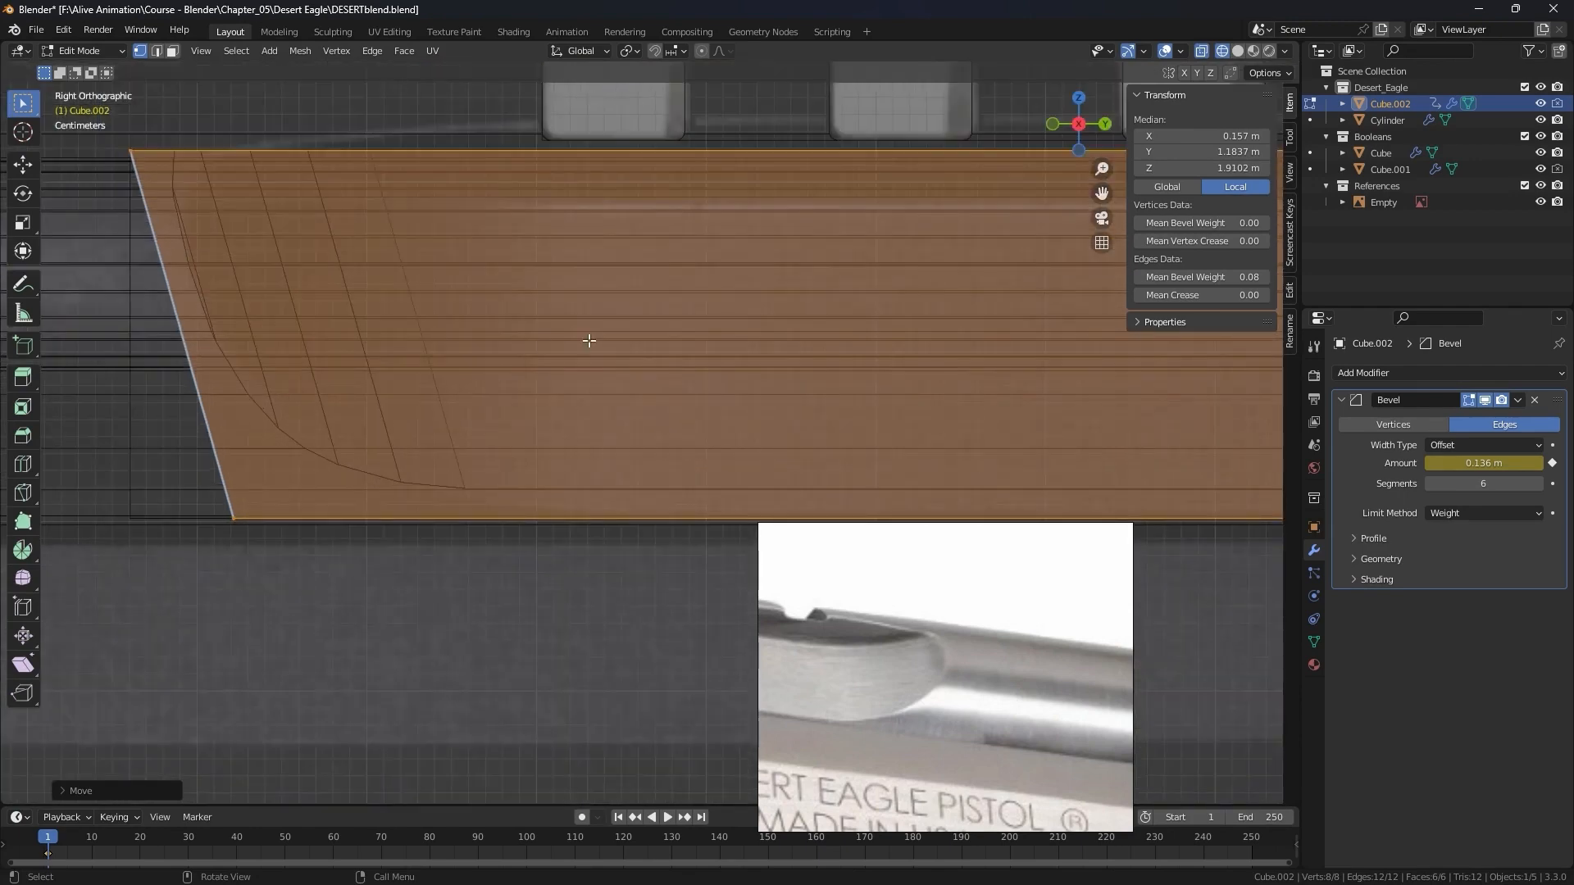
pyautogui.scroll(-3, 547, 343)
pyautogui.scroll(4, 511, 368)
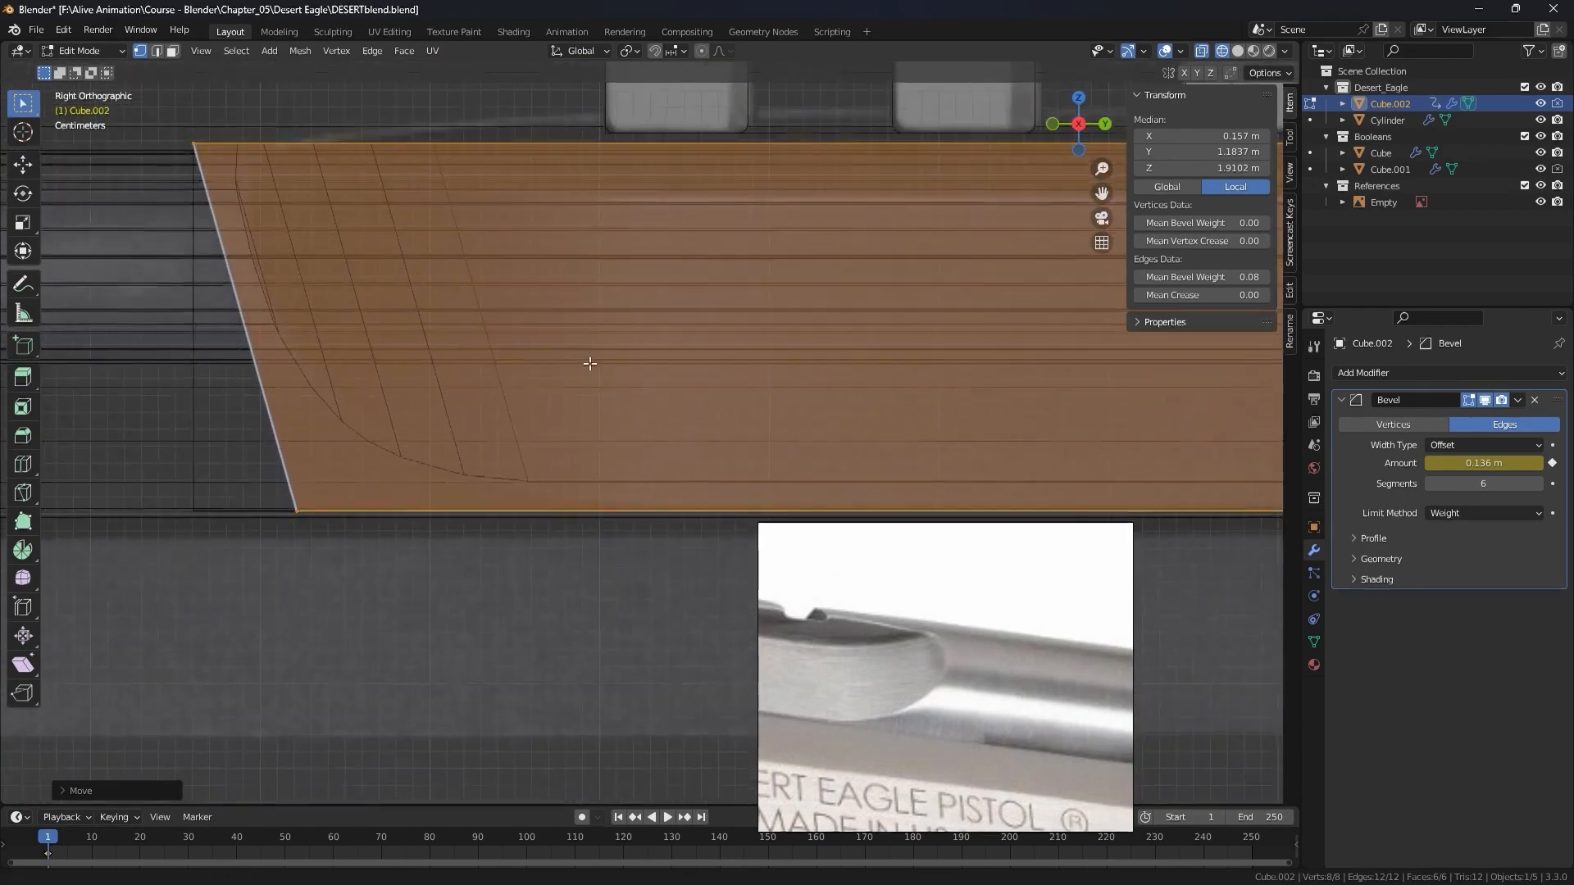
pyautogui.press('g')
pyautogui.press('x')
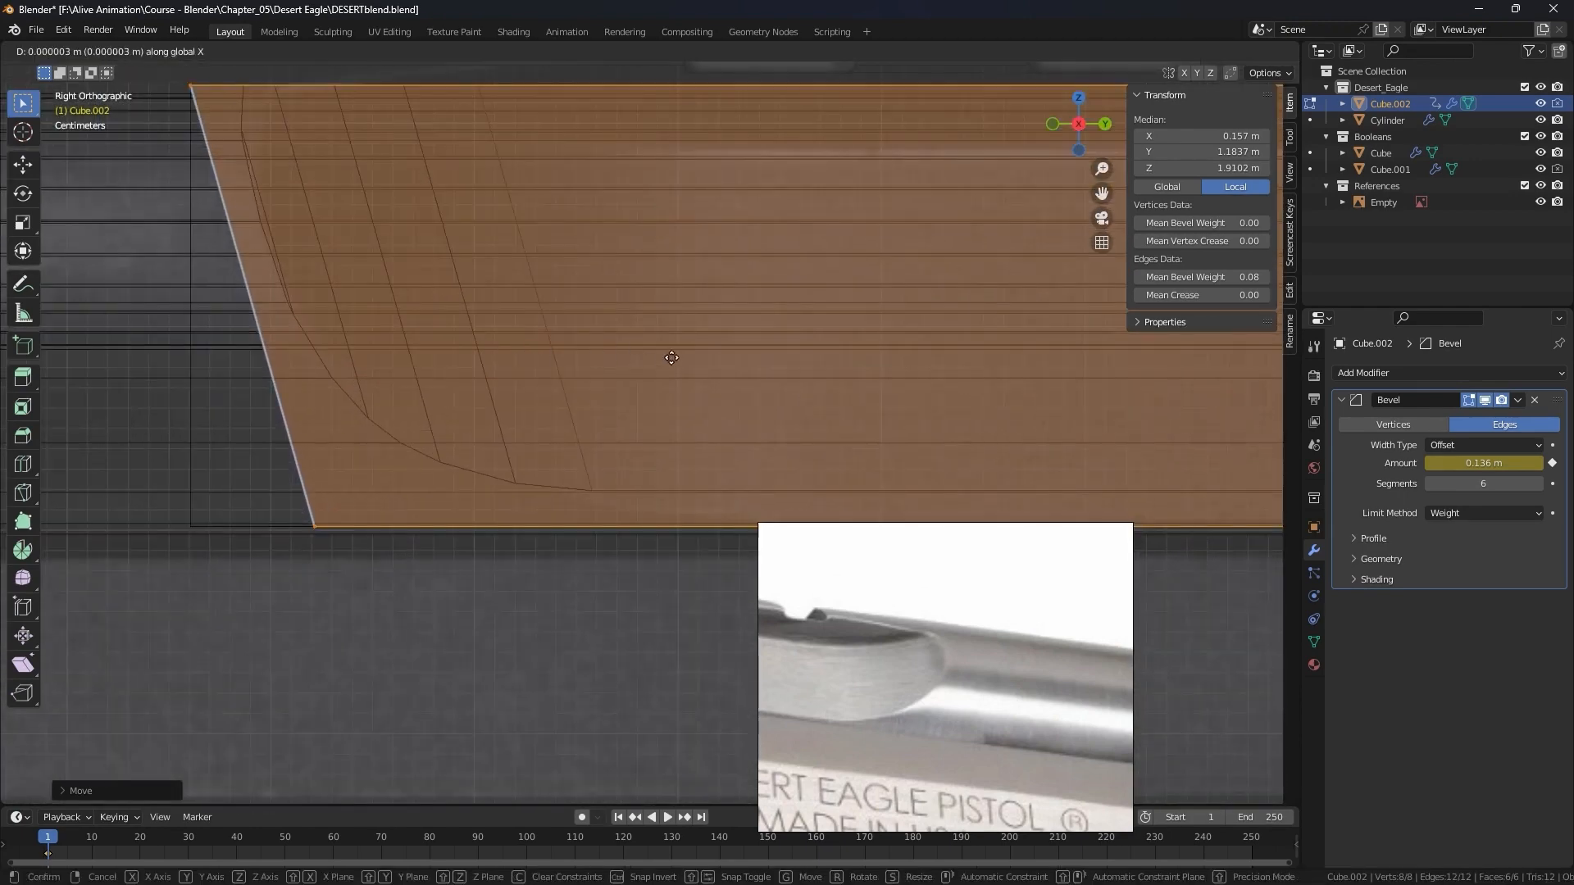
pyautogui.rightClick(646, 342)
pyautogui.scroll(-4, 631, 338)
pyautogui.moveTo(525, 310); pyautogui.dragTo(596, 336, button='middle')
pyautogui.press('g')
pyautogui.press('x')
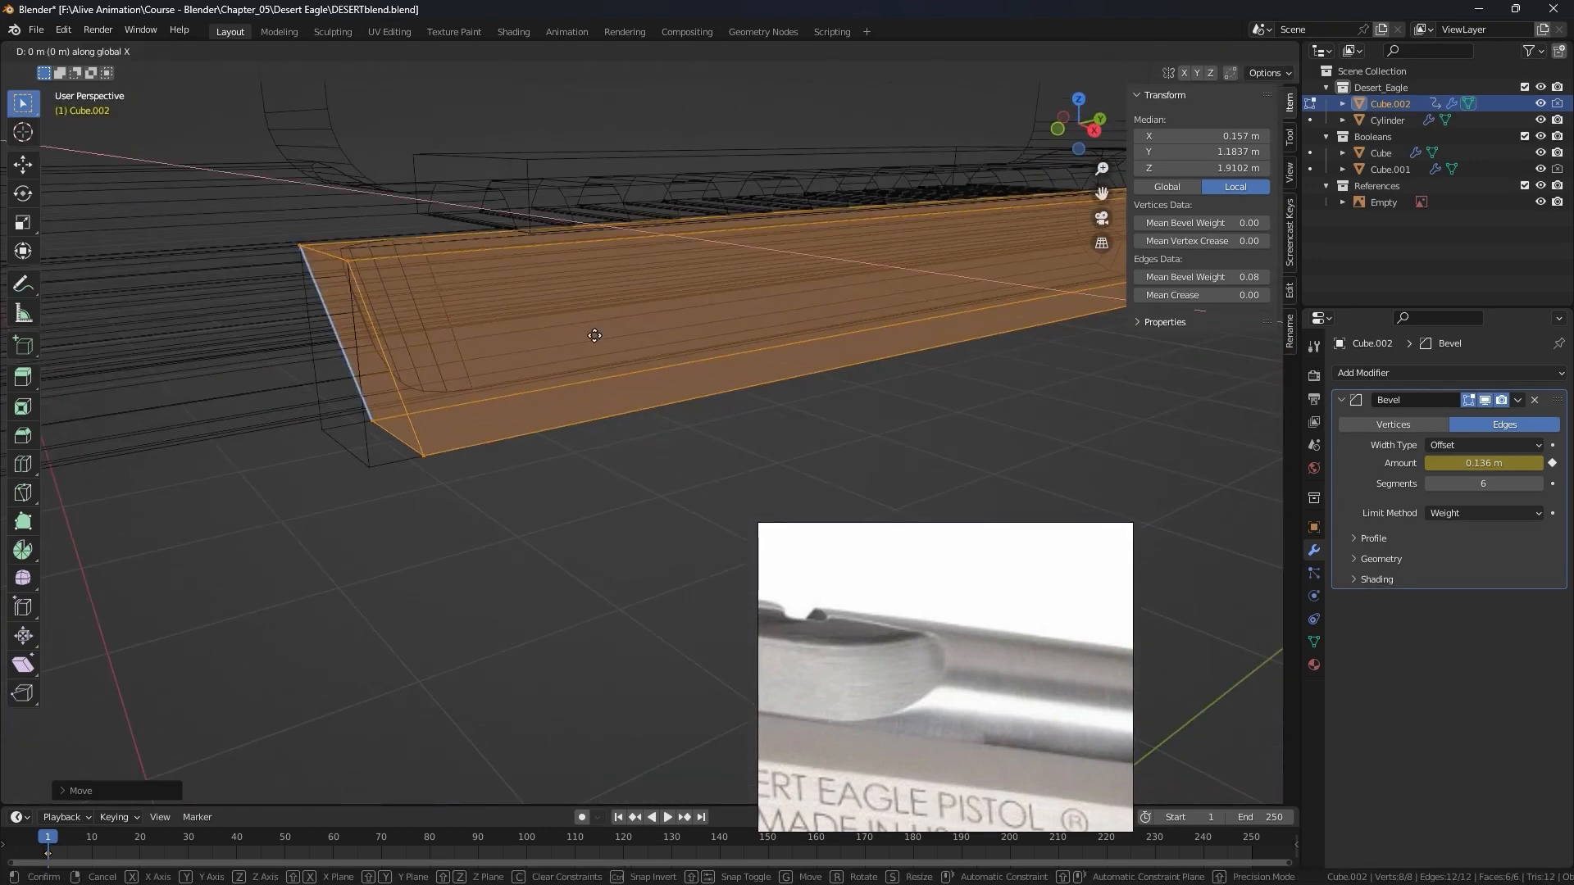
pyautogui.keyDown('shift'); pyautogui.click(612, 338); pyautogui.keyUp('shift')
# Extend the block's front end along Y to about 2.234 m, past the barrel's muzzle.
pyautogui.press('KP_3')
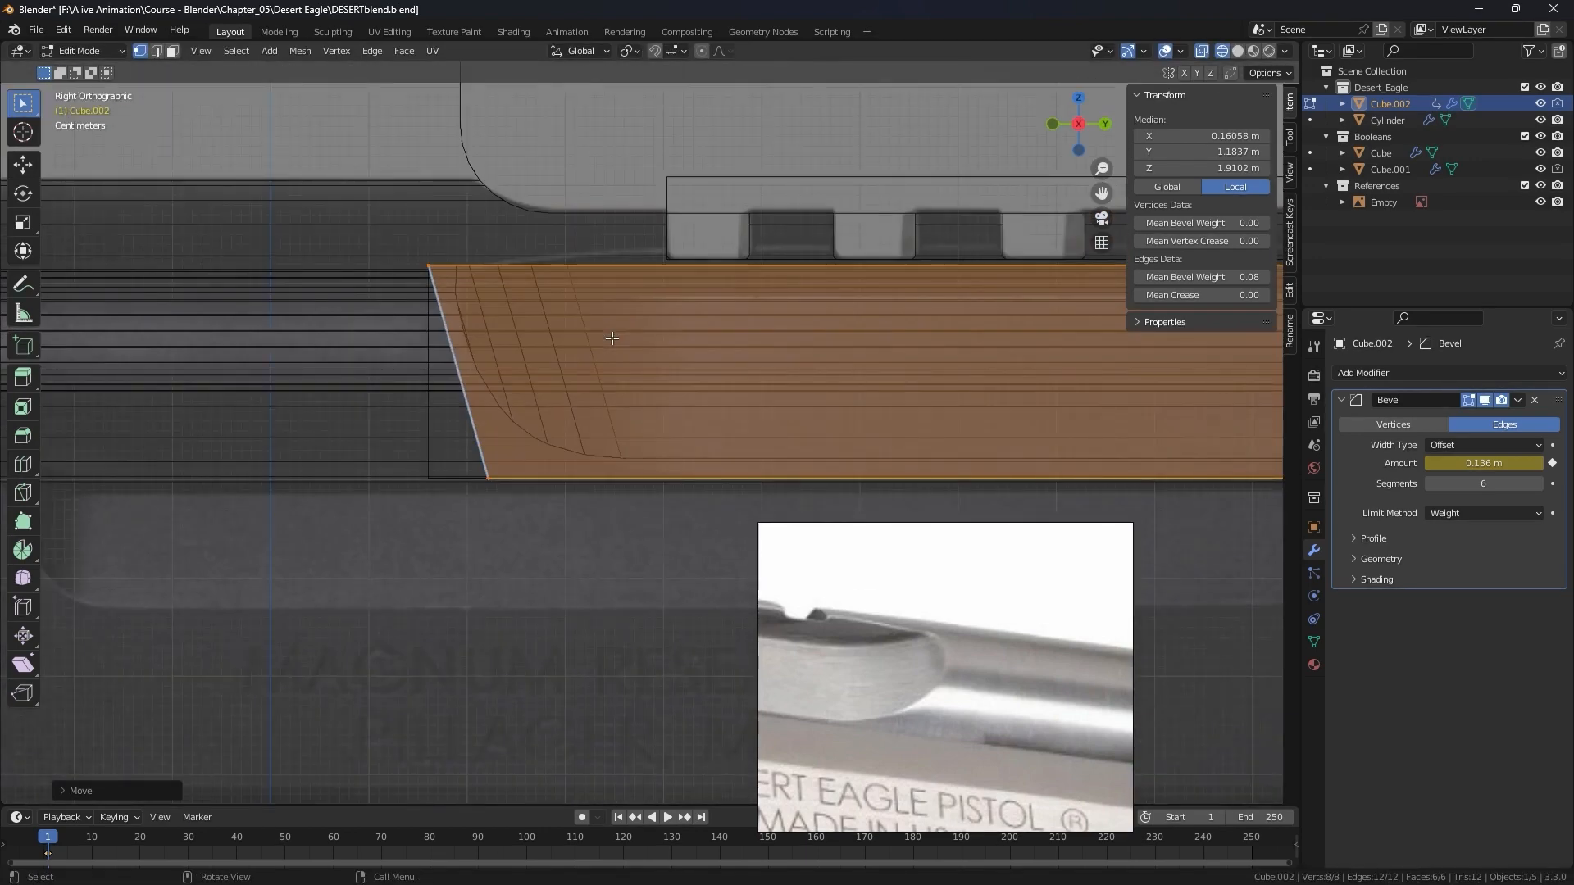
pyautogui.scroll(-4, 612, 338)
pyautogui.keyDown('shift'); pyautogui.moveTo(1229, 392); pyautogui.dragTo(575, 410, button='middle'); pyautogui.keyUp('shift')
pyautogui.scroll(5, 705, 406)
pyautogui.scroll(-3, 729, 408)
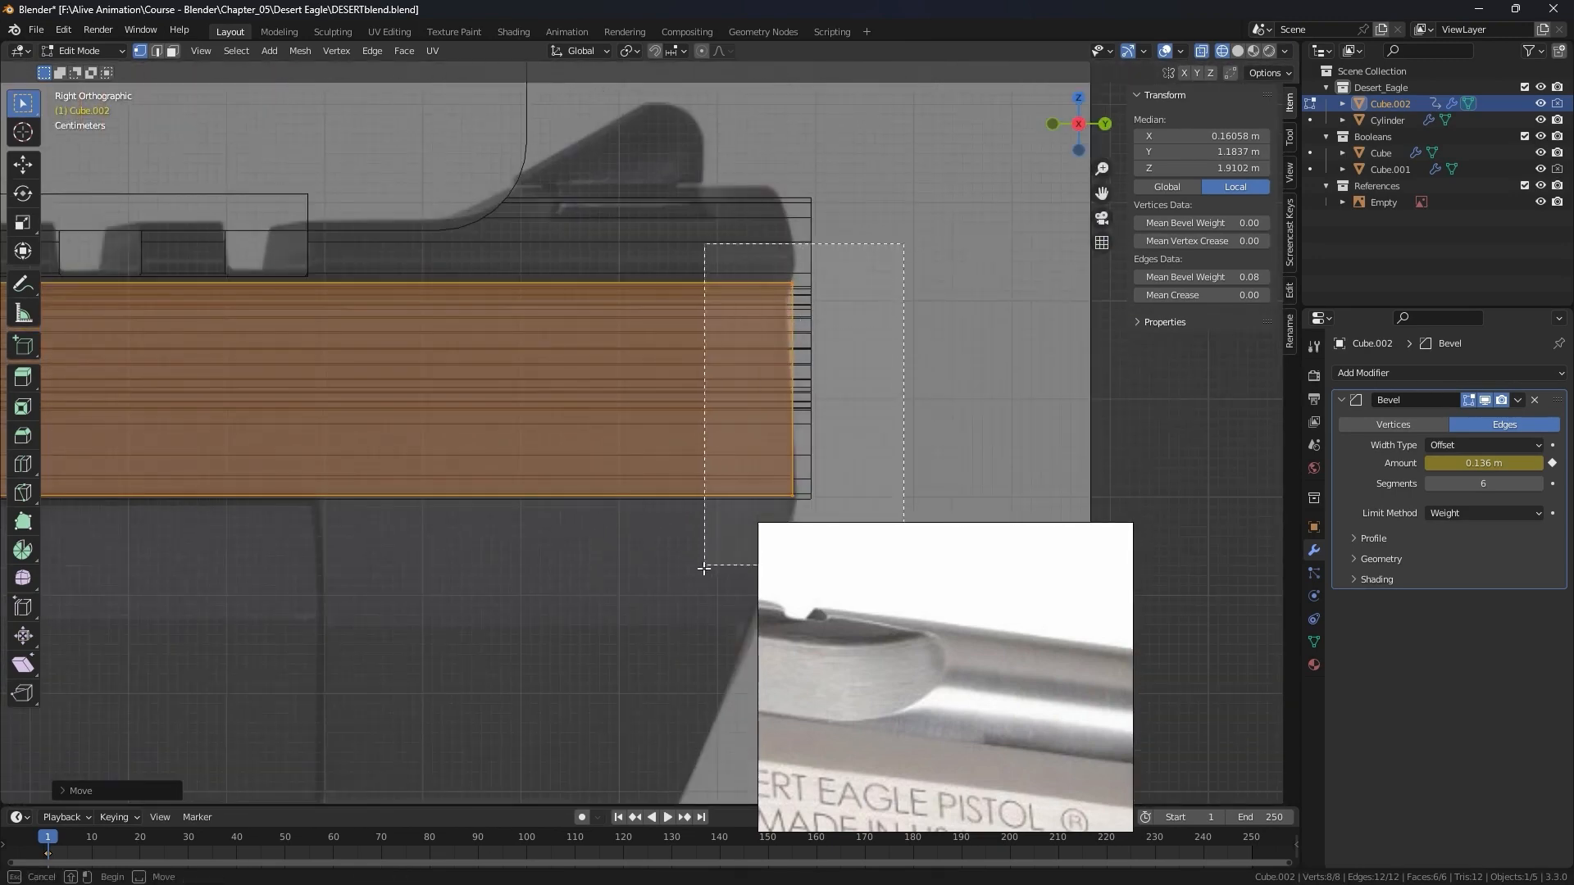
pyautogui.moveTo(707, 559); pyautogui.dragTo(709, 558)
pyautogui.press('g')
pyautogui.press('y')
pyautogui.click(884, 329)
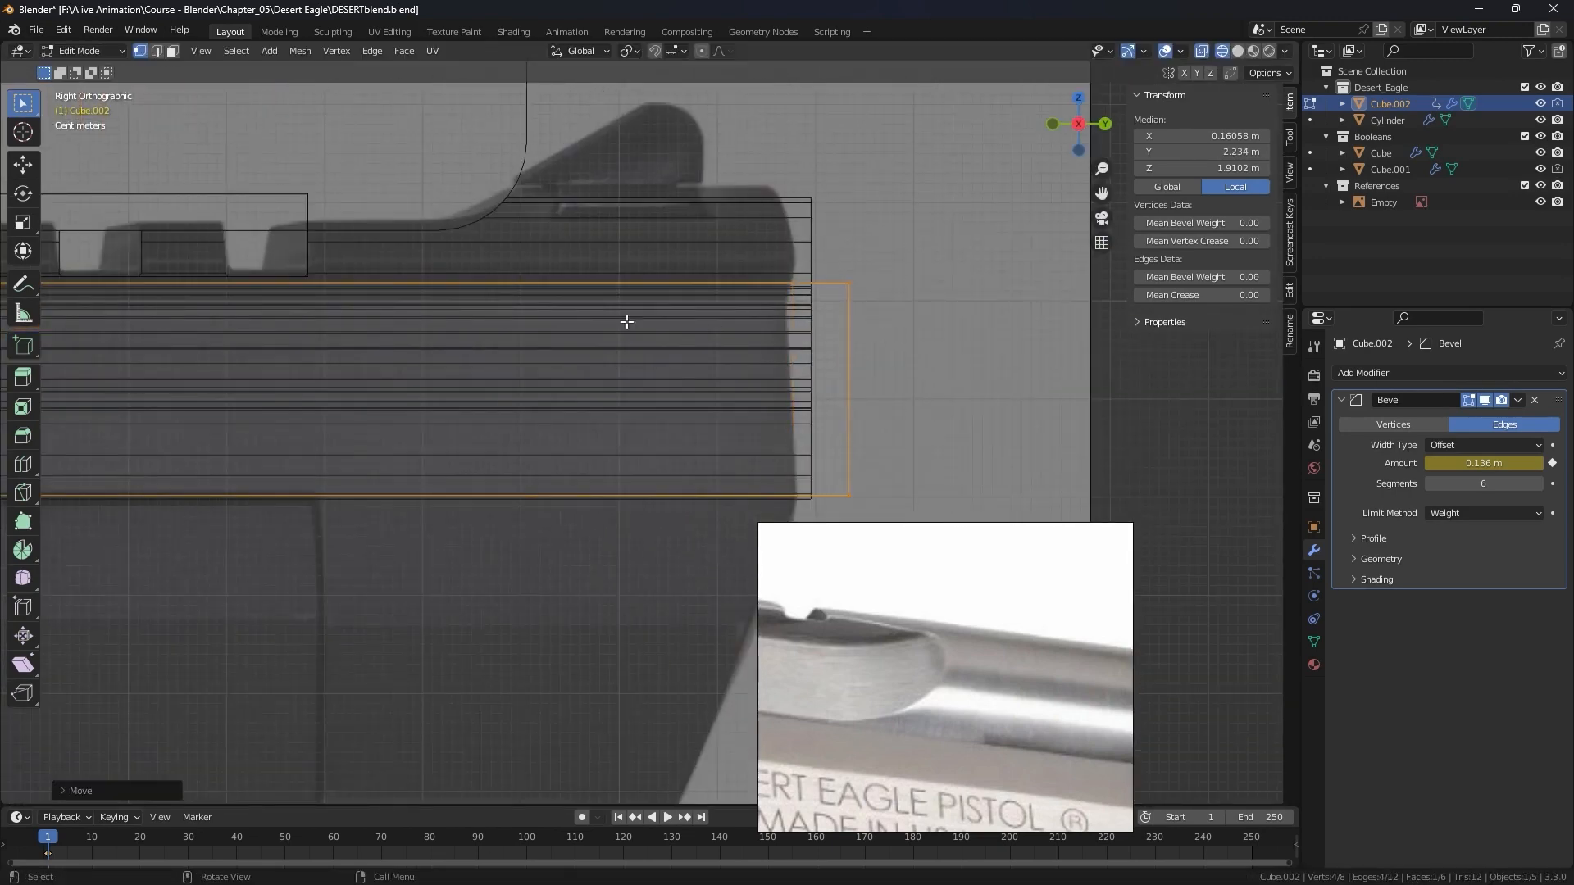
pyautogui.scroll(-5, 713, 327)
pyautogui.moveTo(432, 374); pyautogui.dragTo(510, 391, button='middle')
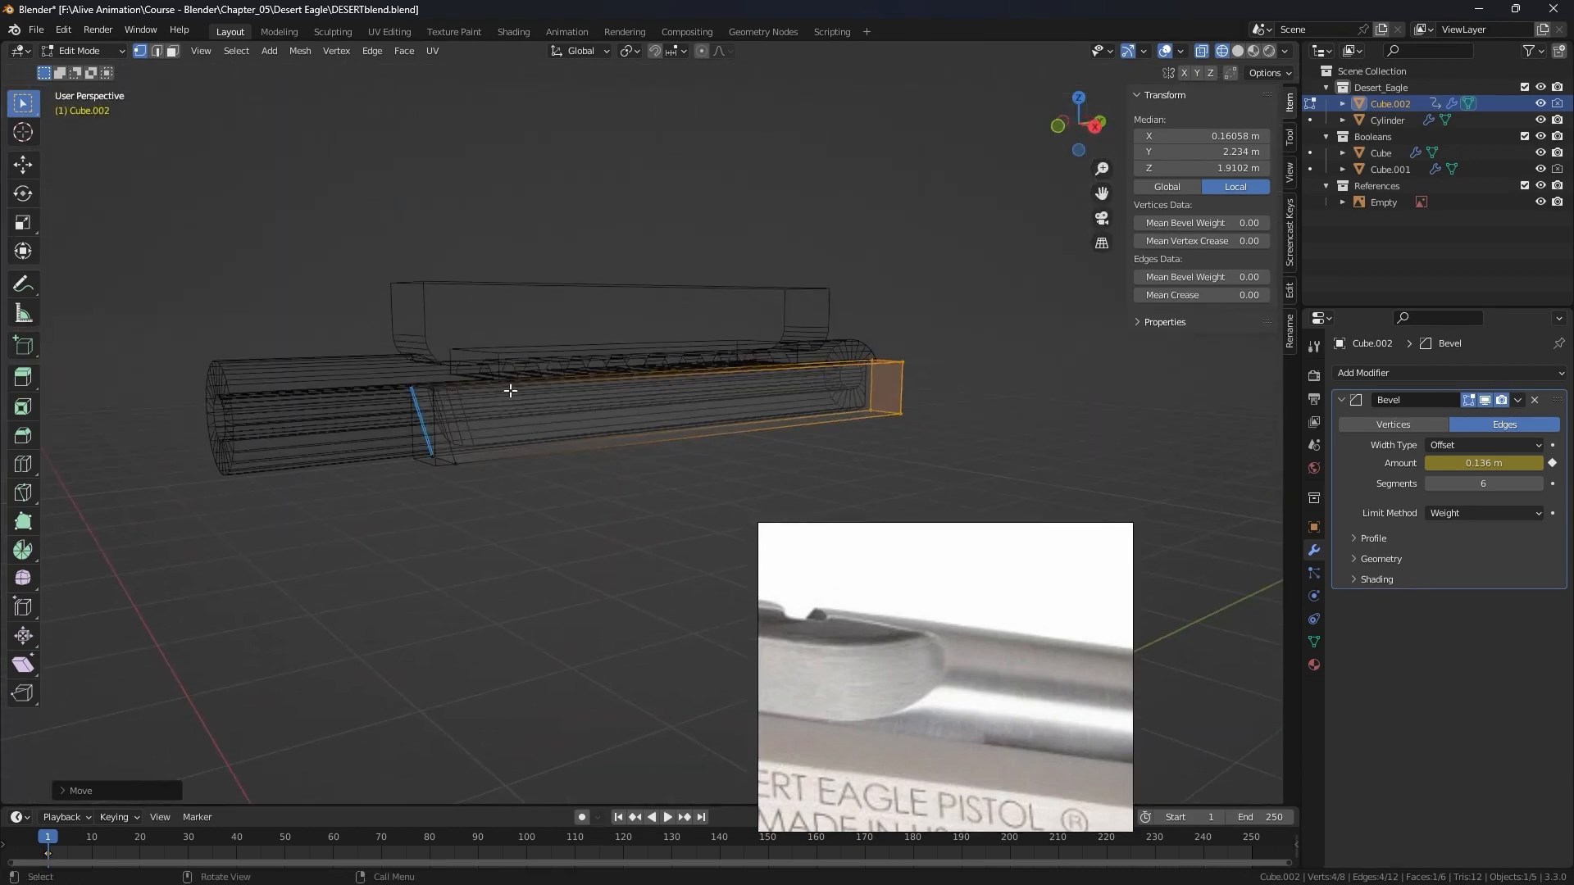
pyautogui.click(879, 418)
pyautogui.press('Tab')
# Apply smooth shading to the barrel cylinder.
pyautogui.scroll(6, 446, 457)
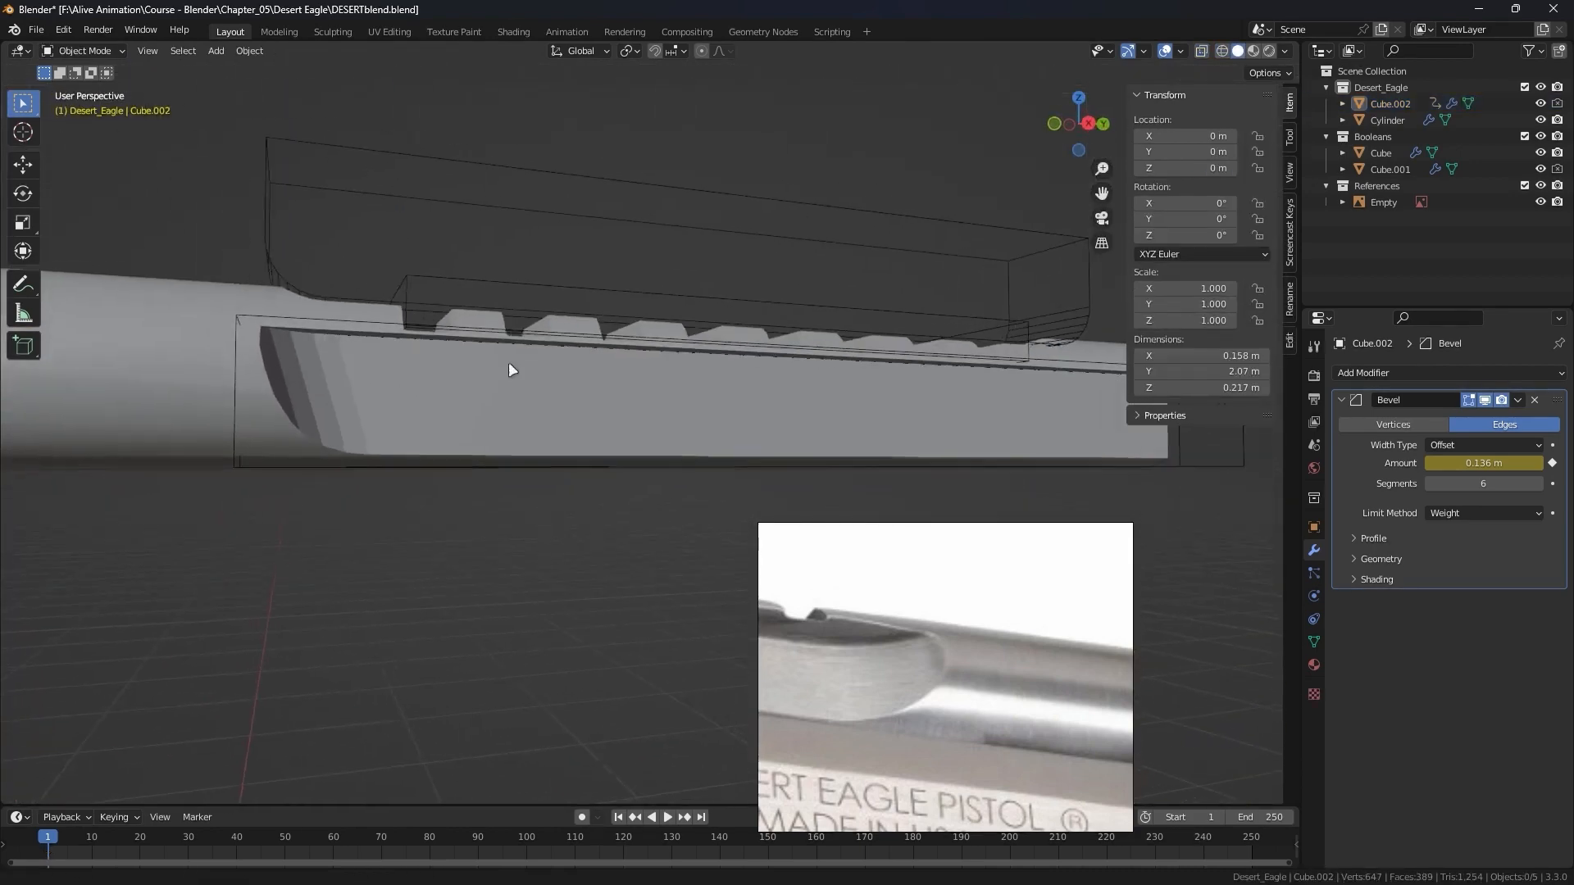
pyautogui.click(555, 341)
pyautogui.rightClick(554, 341)
pyautogui.rightClick(356, 401)
pyautogui.click(377, 361)
# Inspect the faceted rear end of the side cut, and enable Auto Smooth on the barrel at 44°.
pyautogui.scroll(3, 664, 366)
pyautogui.moveTo(676, 346); pyautogui.dragTo(537, 381, button='middle')
pyautogui.scroll(2, 456, 381)
pyautogui.moveTo(361, 385); pyautogui.dragTo(779, 412, button='middle')
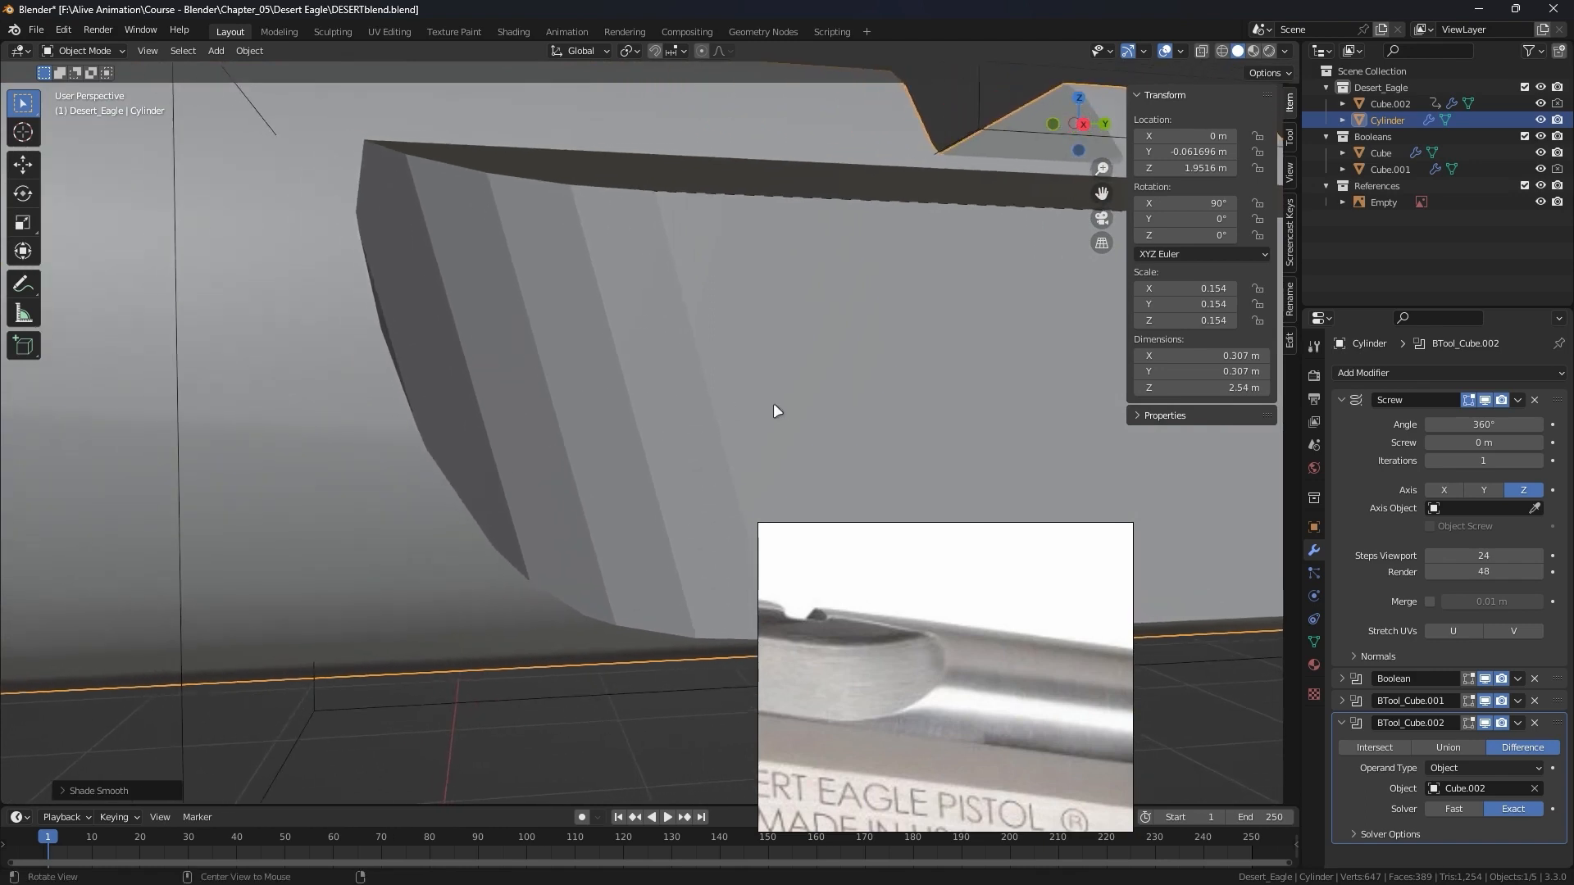
pyautogui.moveTo(624, 349); pyautogui.dragTo(839, 432, button='middle')
pyautogui.click(1314, 643)
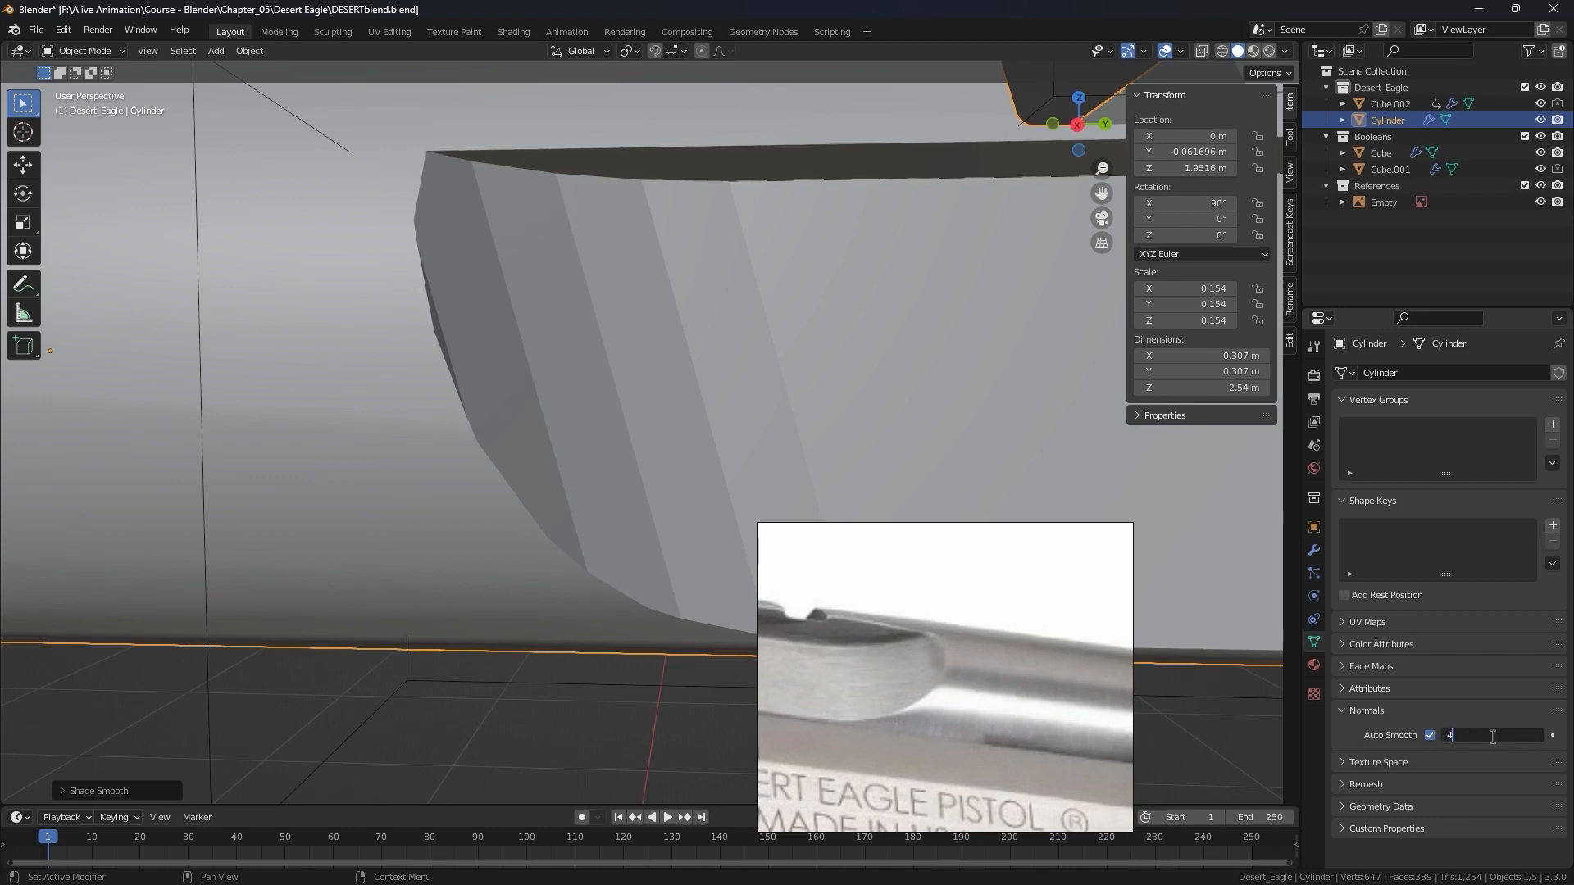
pyautogui.press('Return')
# Inspect the side cut and its lower edge toward the muzzle from several angles.
pyautogui.scroll(-5, 858, 310)
pyautogui.moveTo(858, 309); pyautogui.dragTo(792, 461, button='middle')
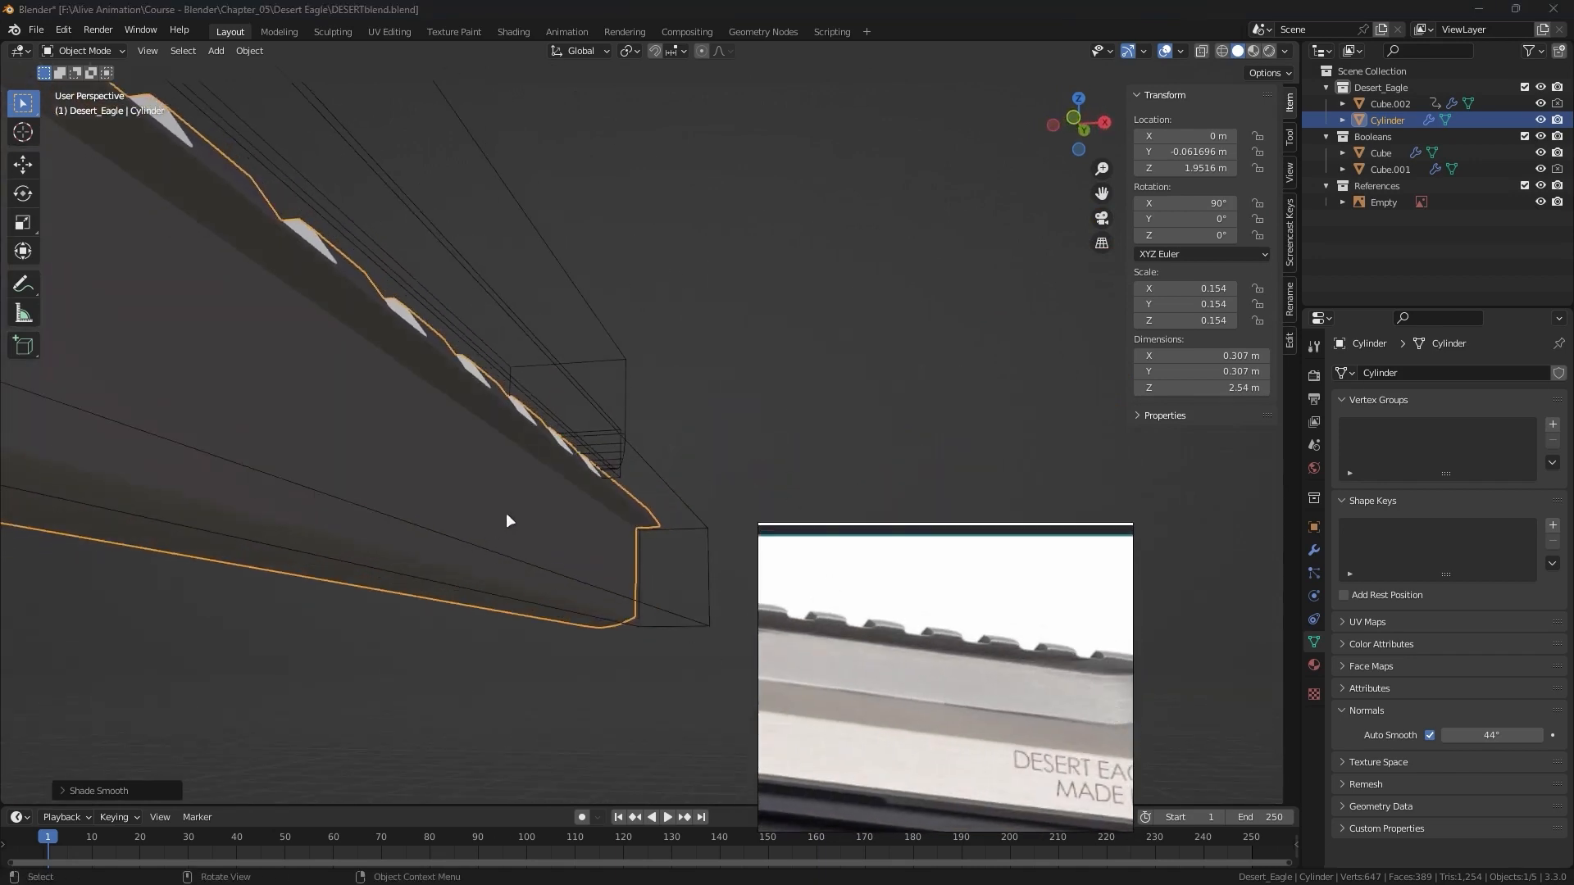
pyautogui.scroll(-3, 510, 521)
pyautogui.moveTo(522, 510); pyautogui.dragTo(522, 511)
pyautogui.moveTo(521, 511); pyautogui.dragTo(702, 502, button='middle')
pyautogui.press('Tab')
pyautogui.press('Tab')
# Move the cutting block's inner bottom edge outward along X to about 0.114 m, tilting the flat side cut.
pyautogui.click(746, 476)
pyautogui.press('Tab')
pyautogui.click(581, 590)
pyautogui.scroll(-3, 576, 584)
pyautogui.moveTo(576, 584); pyautogui.dragTo(588, 594, button='middle')
pyautogui.moveTo(597, 491); pyautogui.dragTo(657, 467, button='middle')
pyautogui.press('g')
pyautogui.press('x')
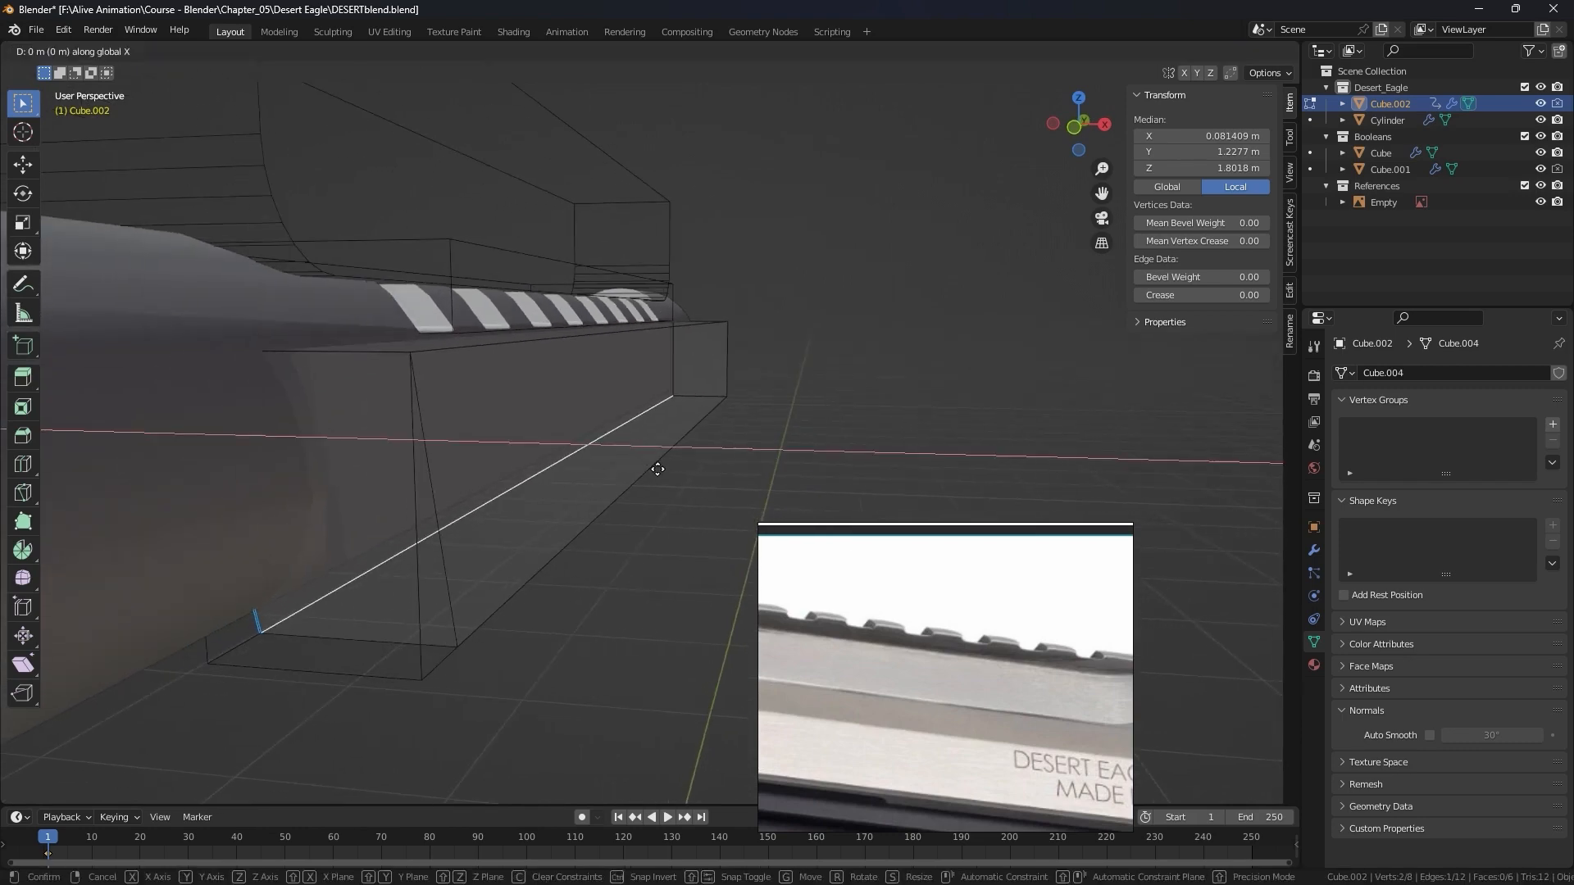
pyautogui.click(753, 492)
pyautogui.moveTo(754, 492); pyautogui.dragTo(292, 369, button='middle')
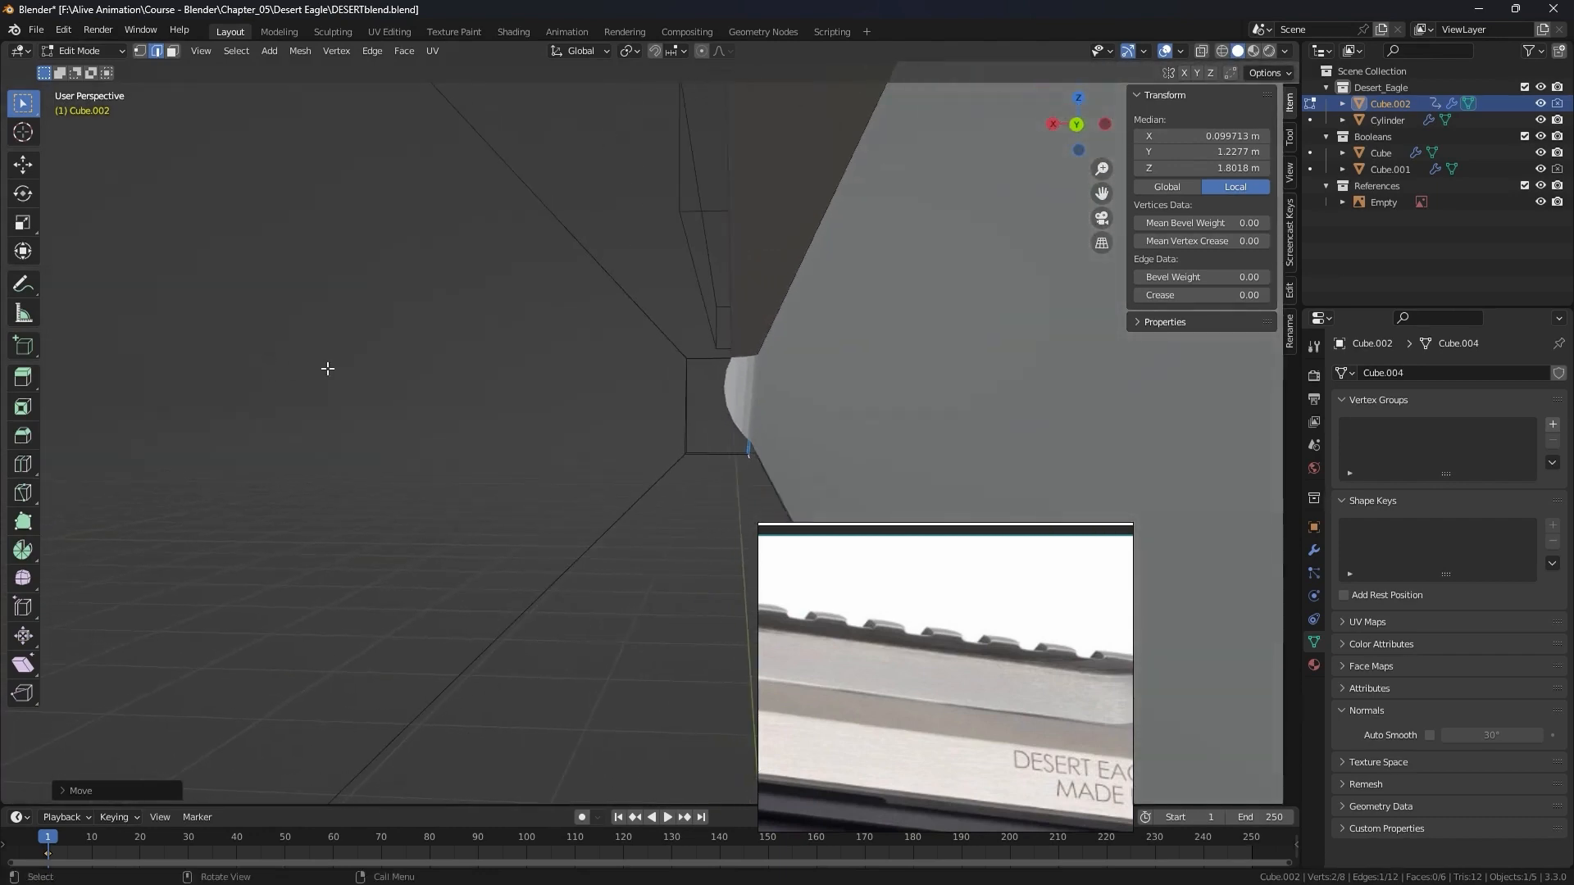
pyautogui.press('x')
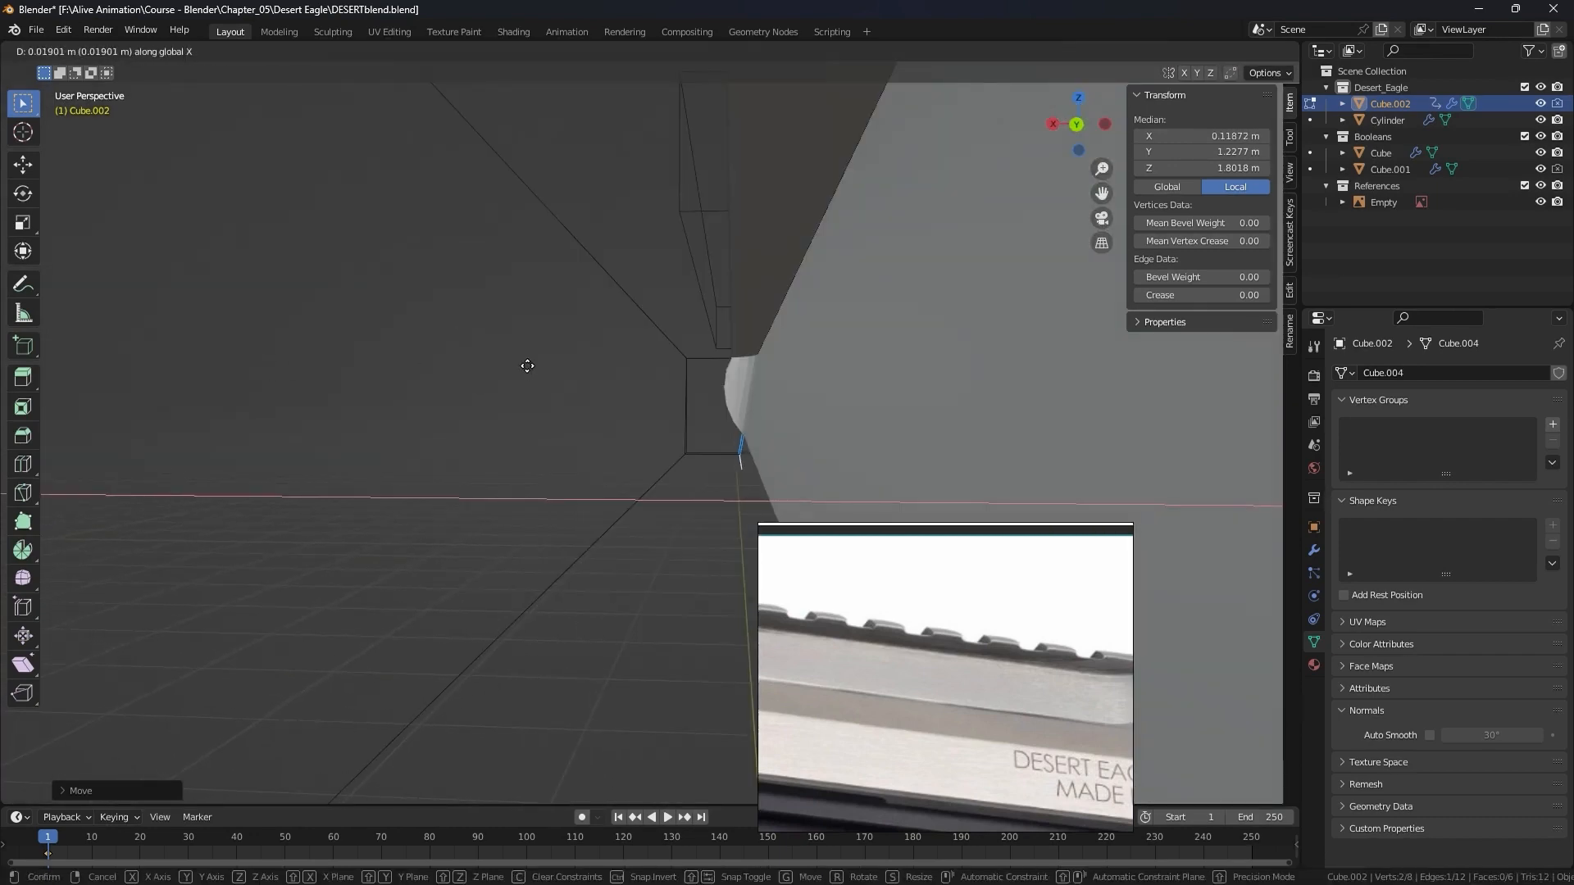
pyautogui.click(531, 365)
# Lower the block's inner bottom edge along Z until the block is about 0.255 m tall, and leave mesh editing.
pyautogui.moveTo(579, 383); pyautogui.dragTo(672, 332, button='middle')
pyautogui.press('g')
pyautogui.press('z')
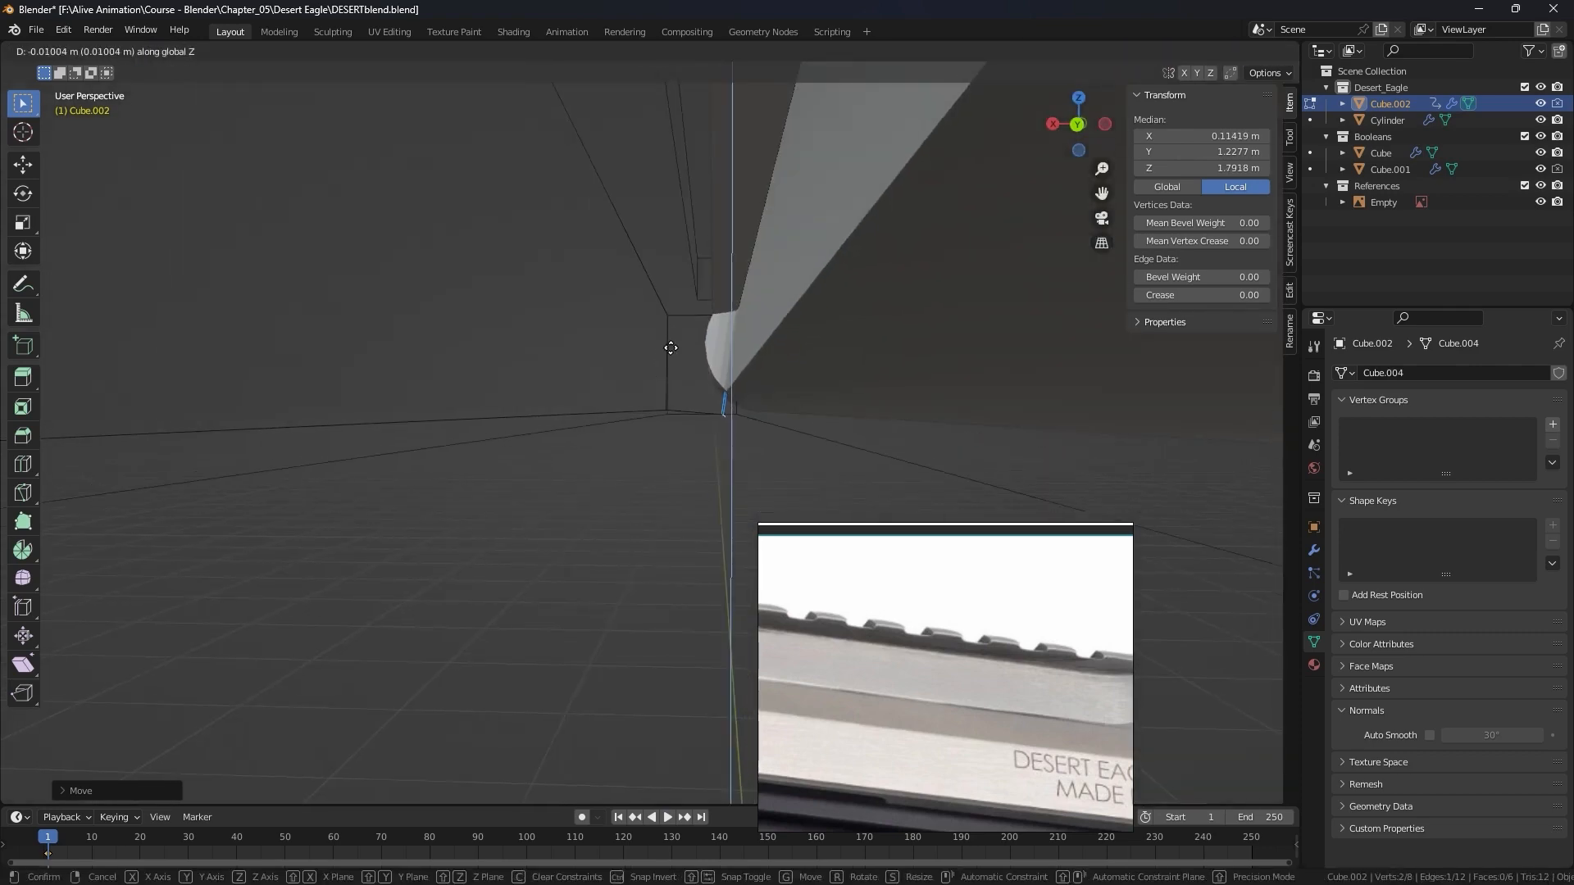
pyautogui.click(661, 362)
pyautogui.moveTo(662, 362); pyautogui.dragTo(623, 377, button='middle')
pyautogui.press('Tab')
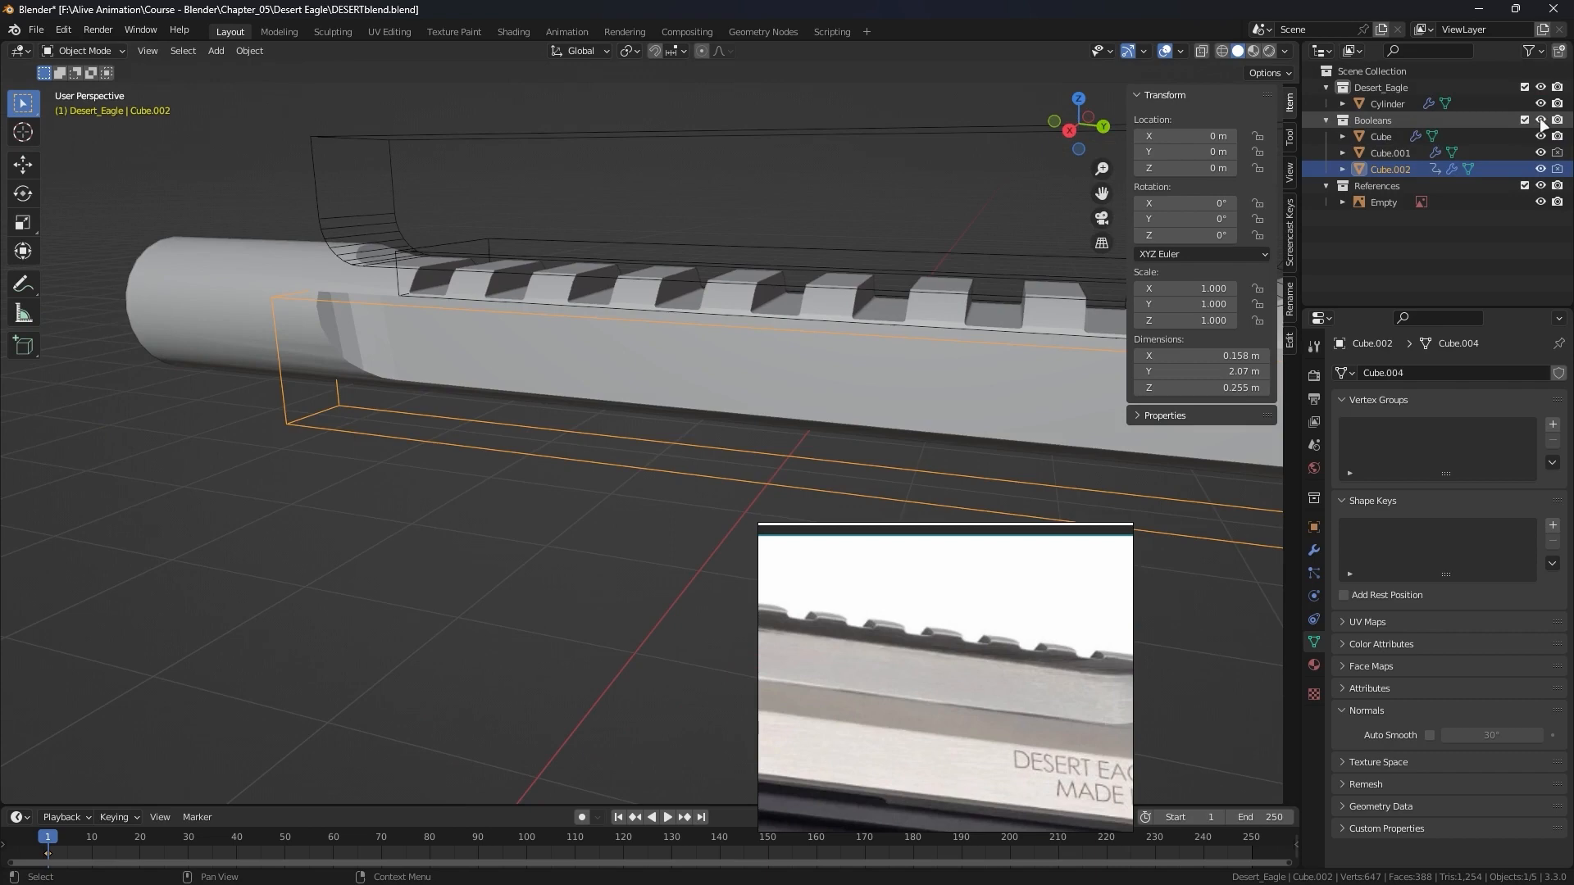
# Inspect the tilted side cut with the Booleans collection hidden, and show the collection again.
pyautogui.click(1542, 121)
pyautogui.scroll(4, 736, 234)
pyautogui.moveTo(731, 233); pyautogui.dragTo(750, 328, button='middle')
pyautogui.moveTo(613, 361); pyautogui.dragTo(646, 318, button='middle')
pyautogui.click(1541, 121)
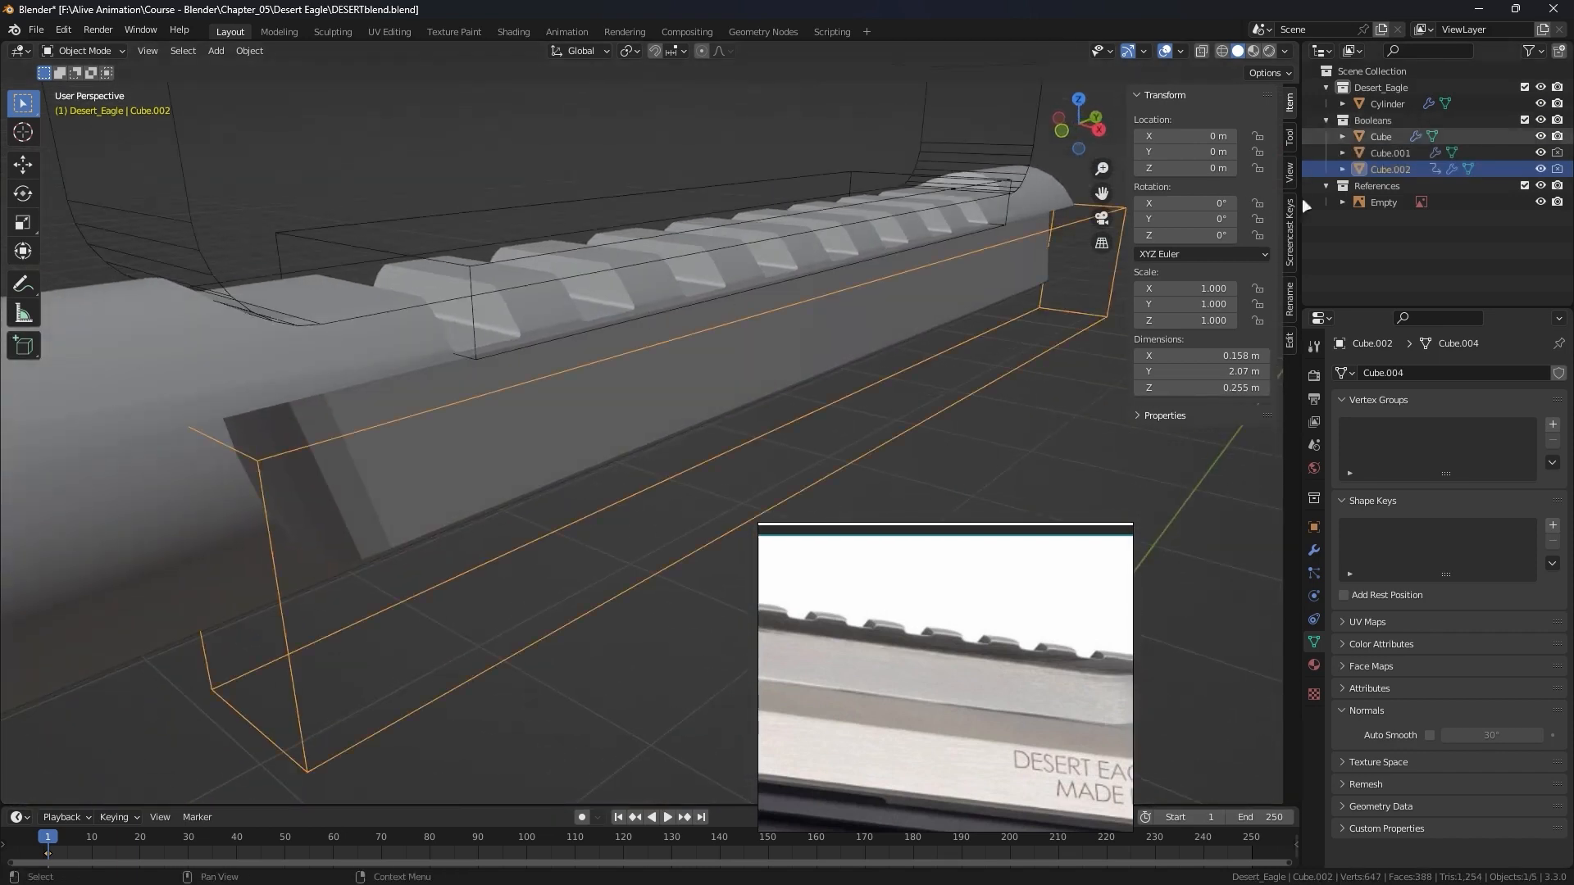
# Apply all transforms to the side cutting block and add a Mirror modifier on the X axis to cut both barrel sides.
pyautogui.moveTo(943, 352); pyautogui.dragTo(888, 384, button='middle')
pyautogui.hotkey('ctrl', 'a')
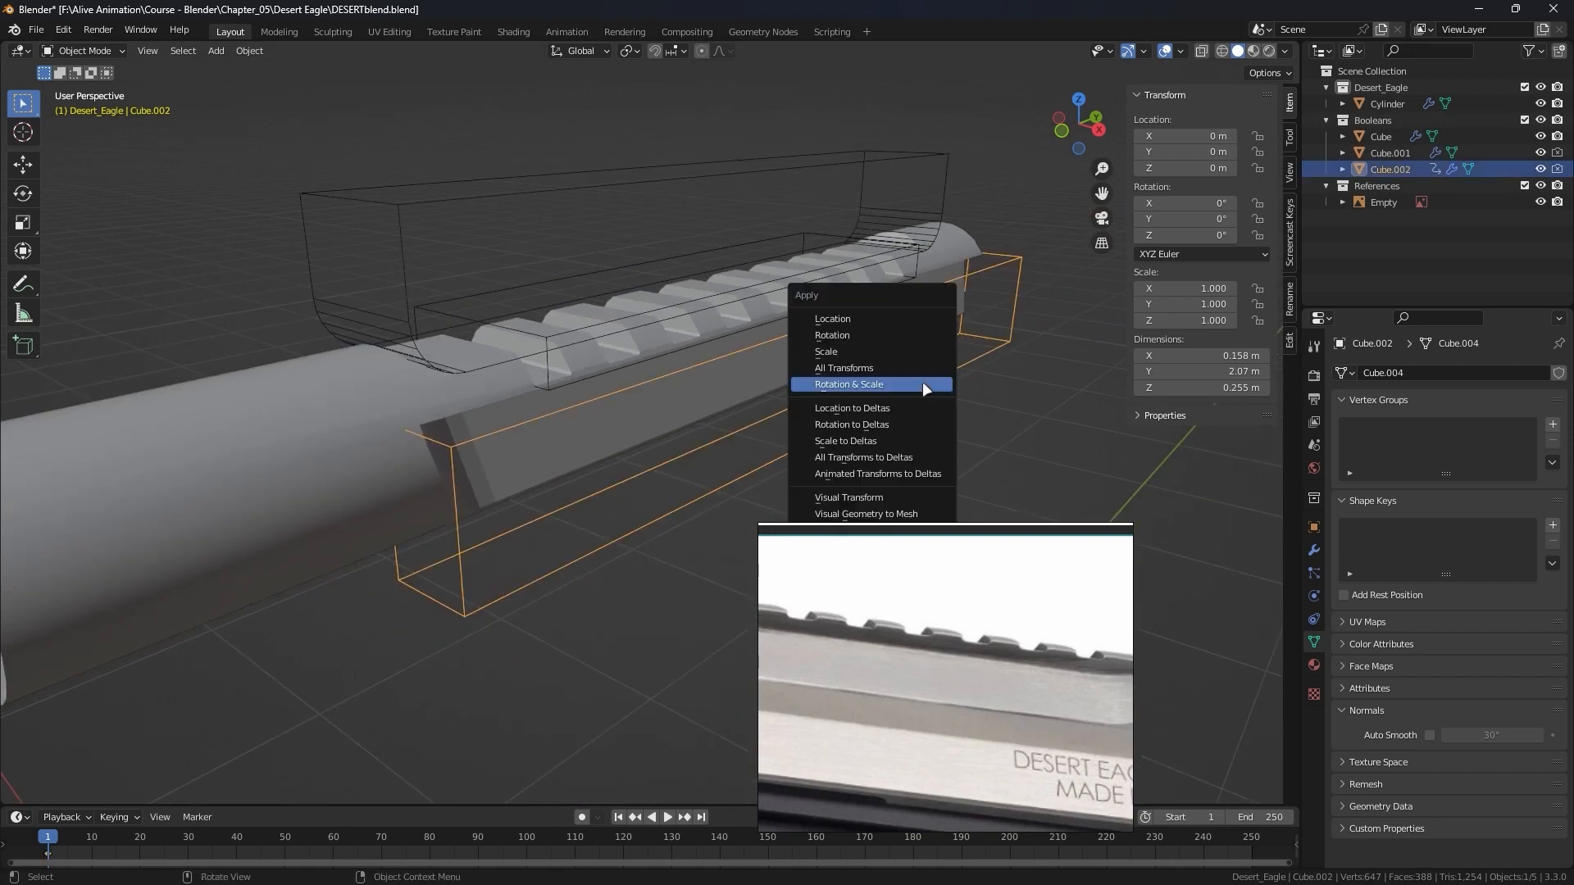
pyautogui.click(896, 370)
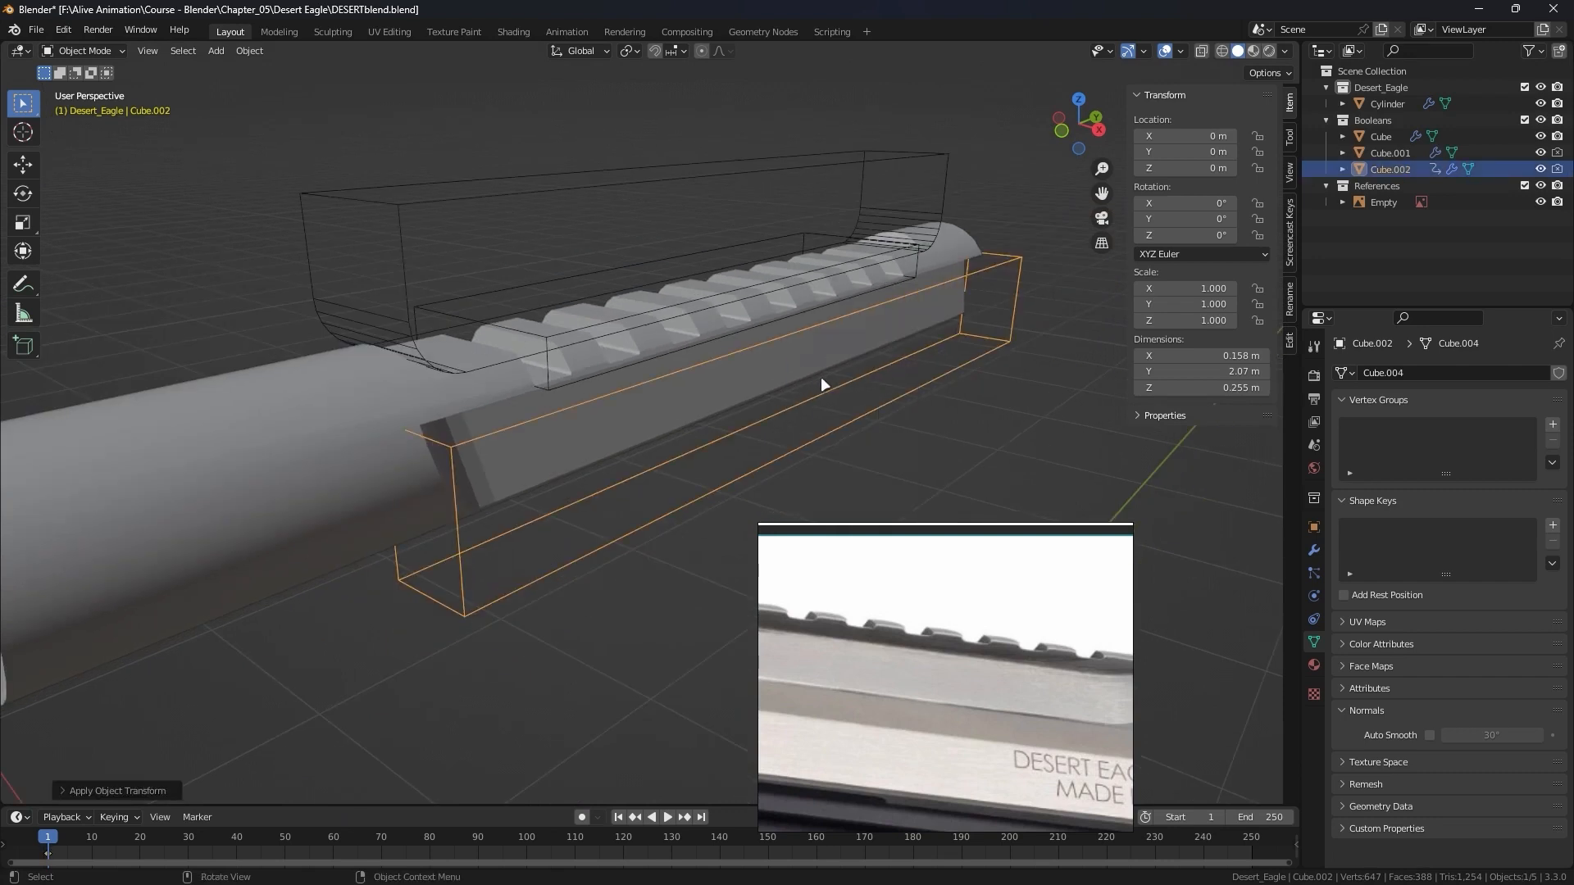
pyautogui.click(1314, 550)
pyautogui.click(1361, 376)
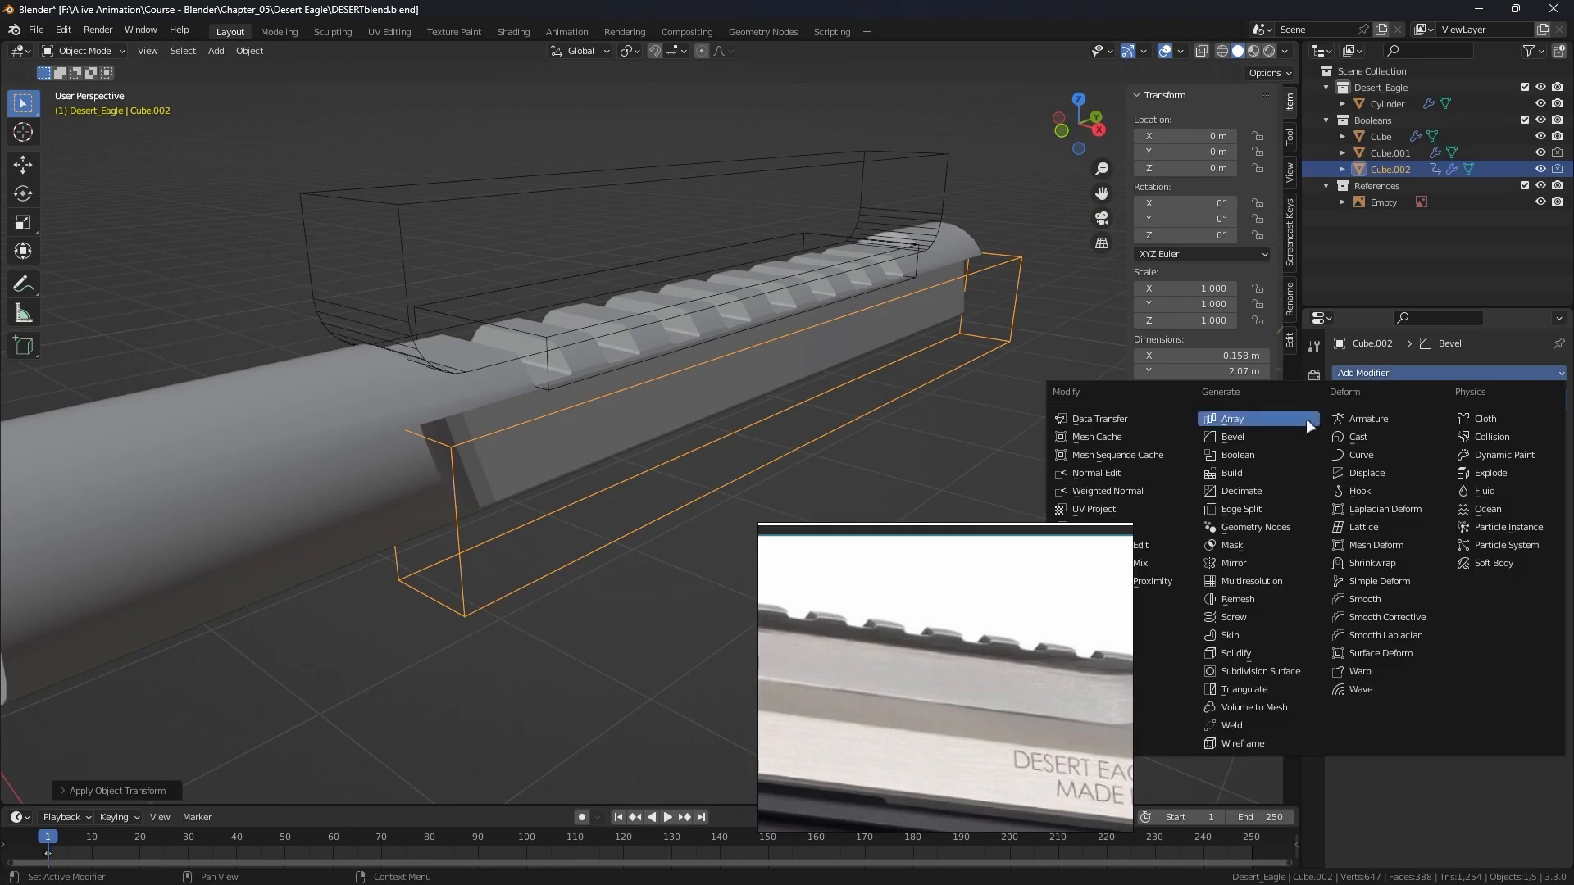
pyautogui.click(1233, 563)
pyautogui.moveTo(508, 361); pyautogui.dragTo(553, 345, button='middle')
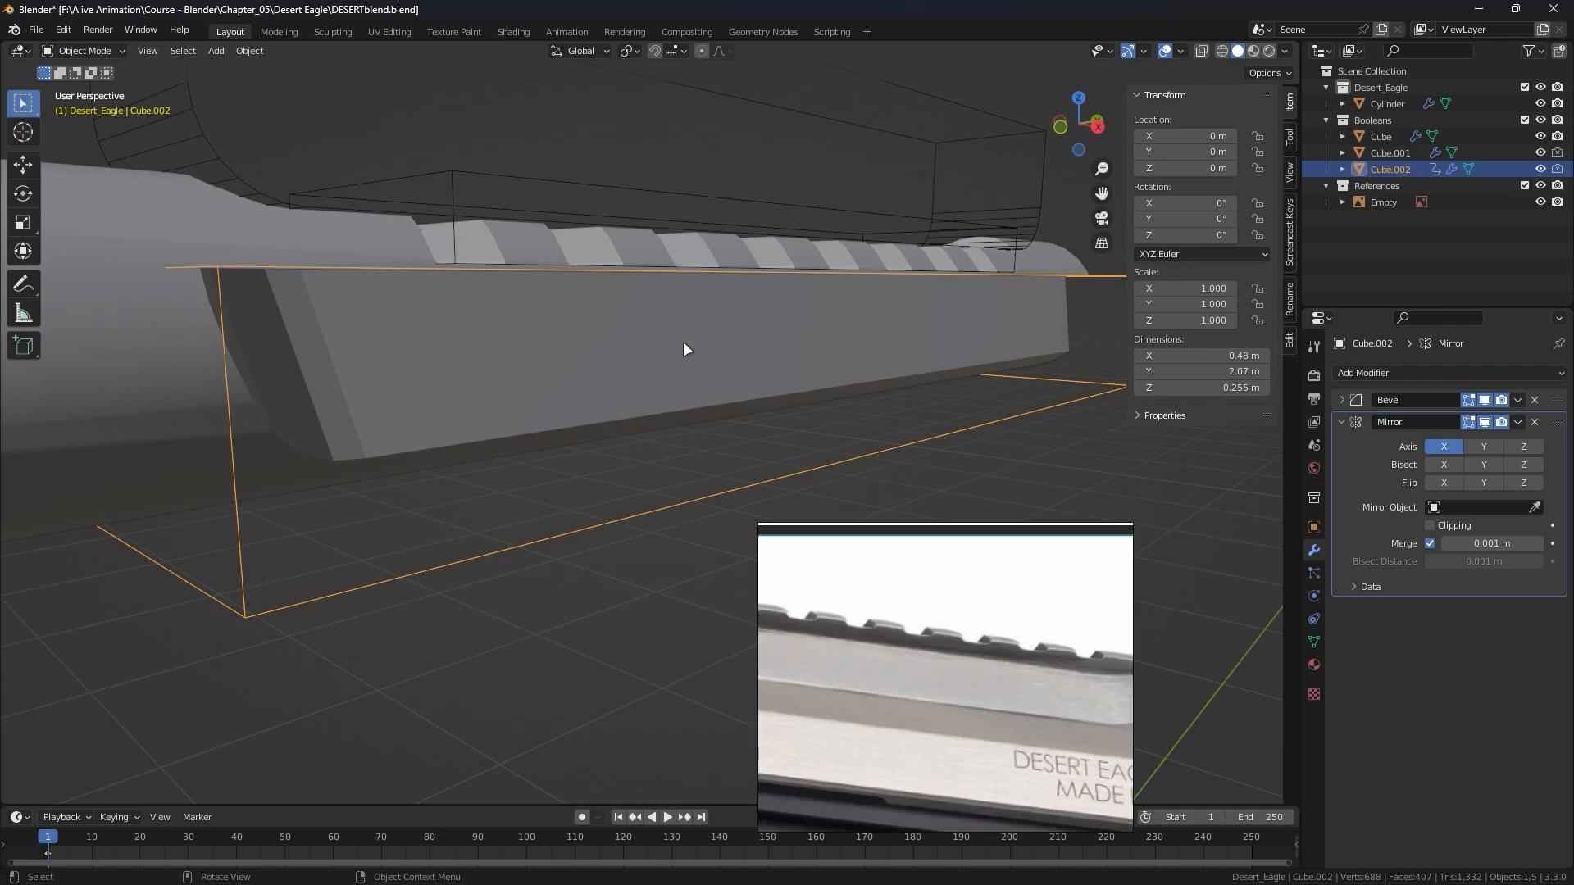
# Deselect the cutting block and hide the Booleans collection to view the barrel with its side cuts.
pyautogui.scroll(-3, 902, 410)
pyautogui.moveTo(902, 411); pyautogui.dragTo(818, 418, button='middle')
pyautogui.click(1335, 253)
pyautogui.click(1541, 119)
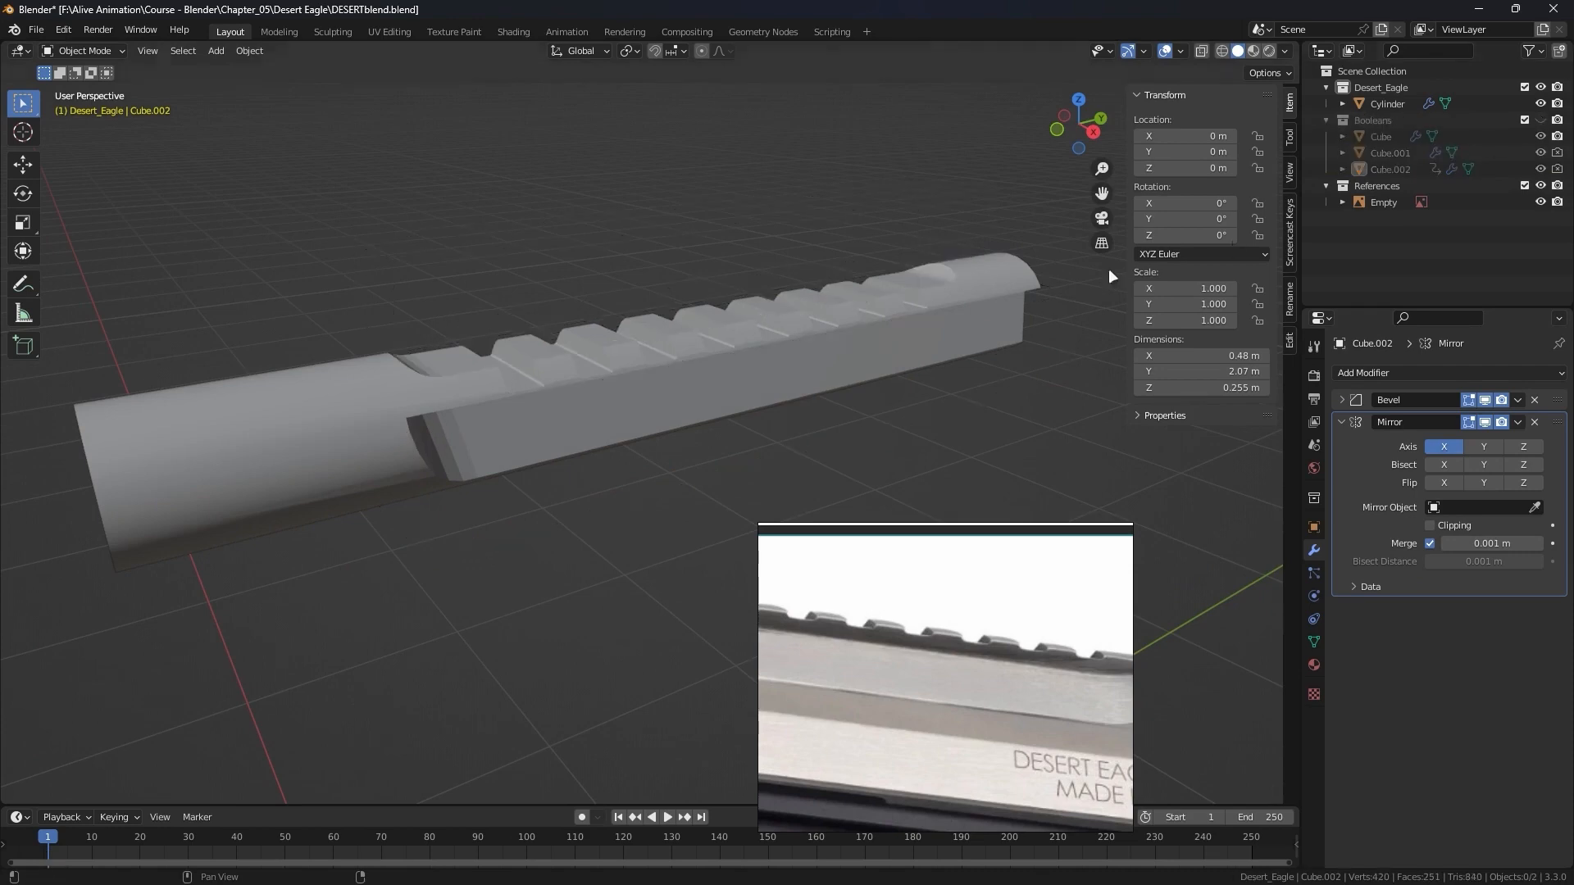